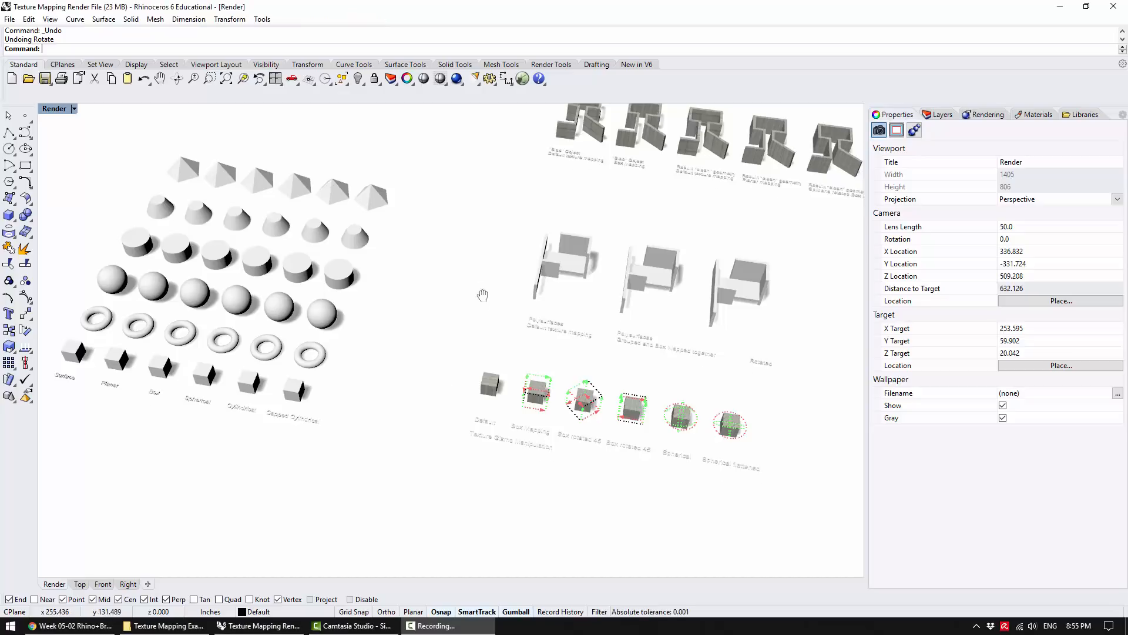
Bring up the Texture Mapping Examples folder to view its files and return to the Rhino model
shift+right_drag(478, 289, 447, 353)
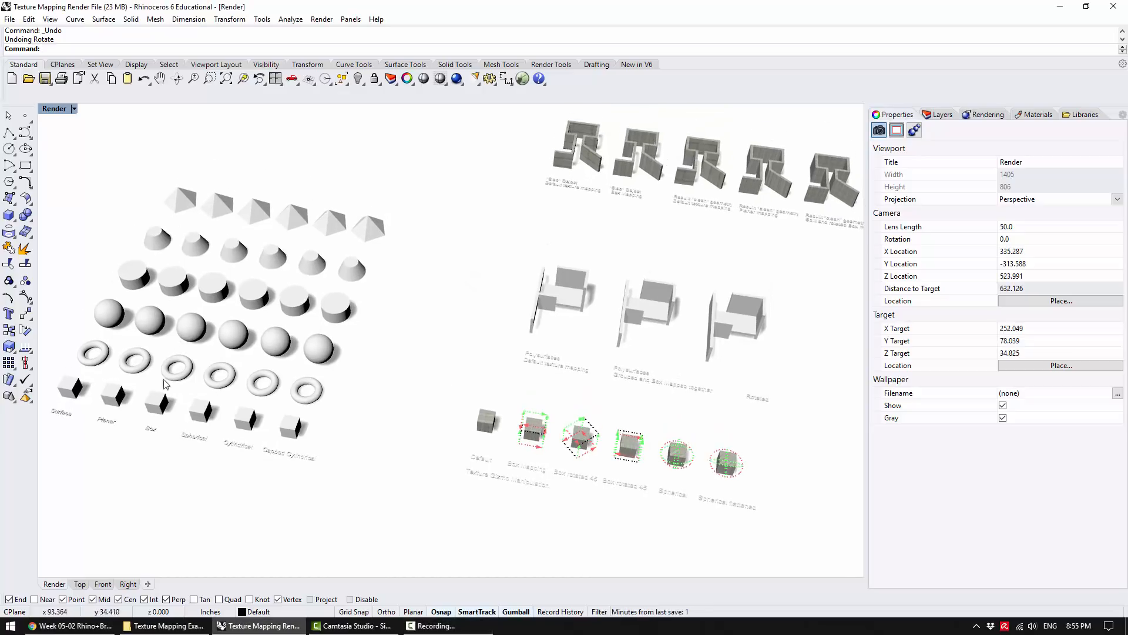
click(160, 629)
right_click(160, 627)
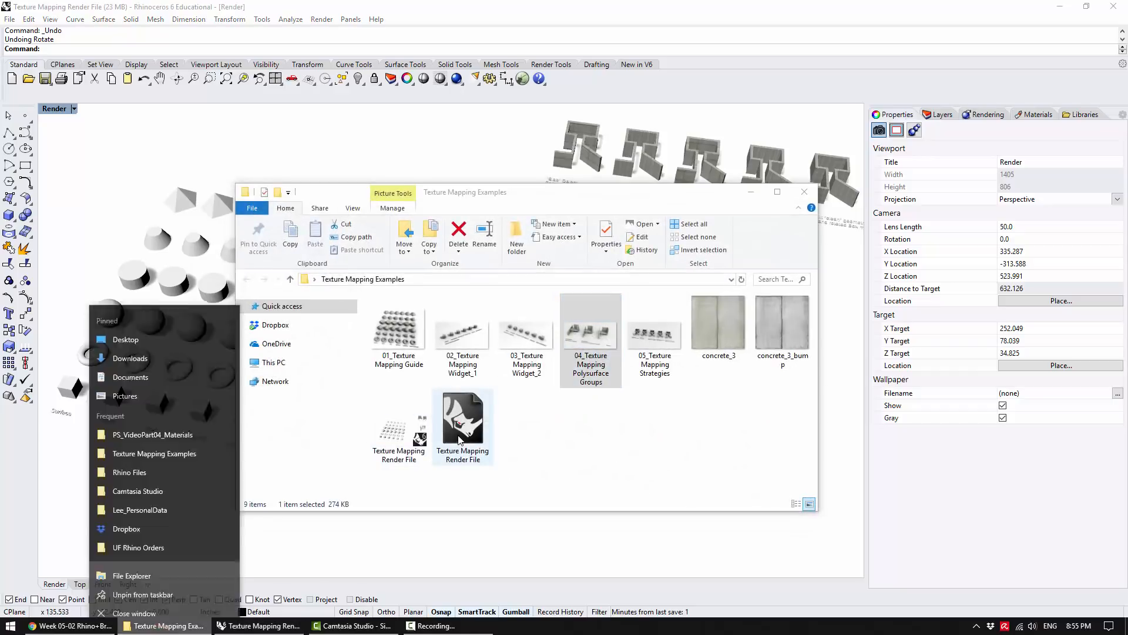
click(392, 136)
Examine the Texture Gizmo Manipulation row, comparing the Default cube with the box-mapped cubes and their mapping widgets
shift+right_drag(591, 395, 459, 365)
scroll(423, 453, up, 8)
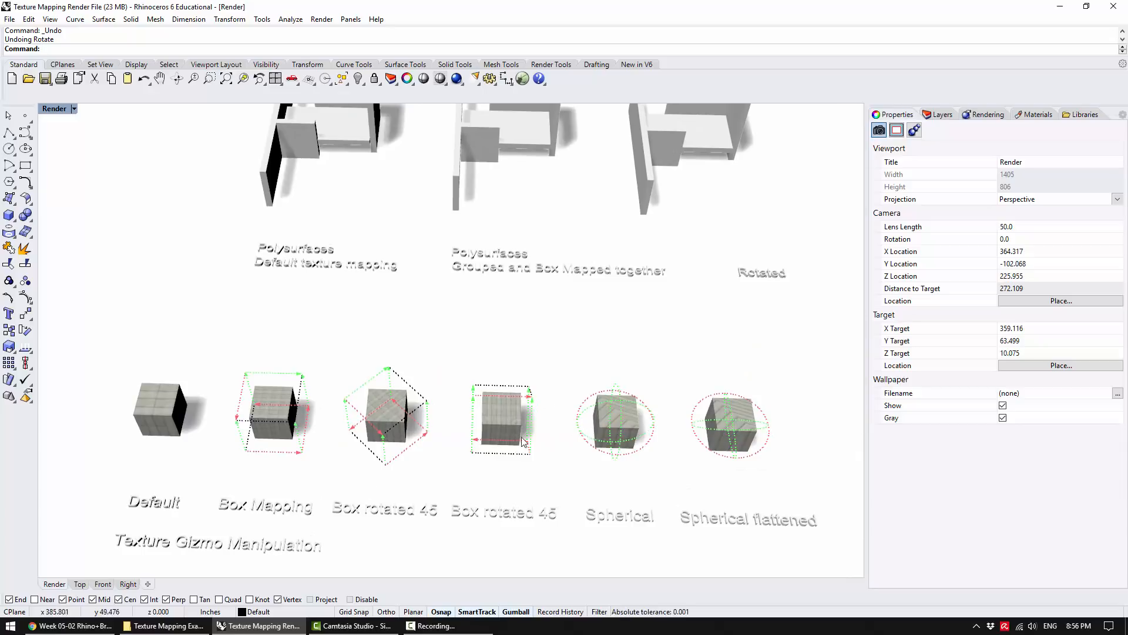
right_drag(480, 416, 458, 391)
scroll(146, 370, up, 8)
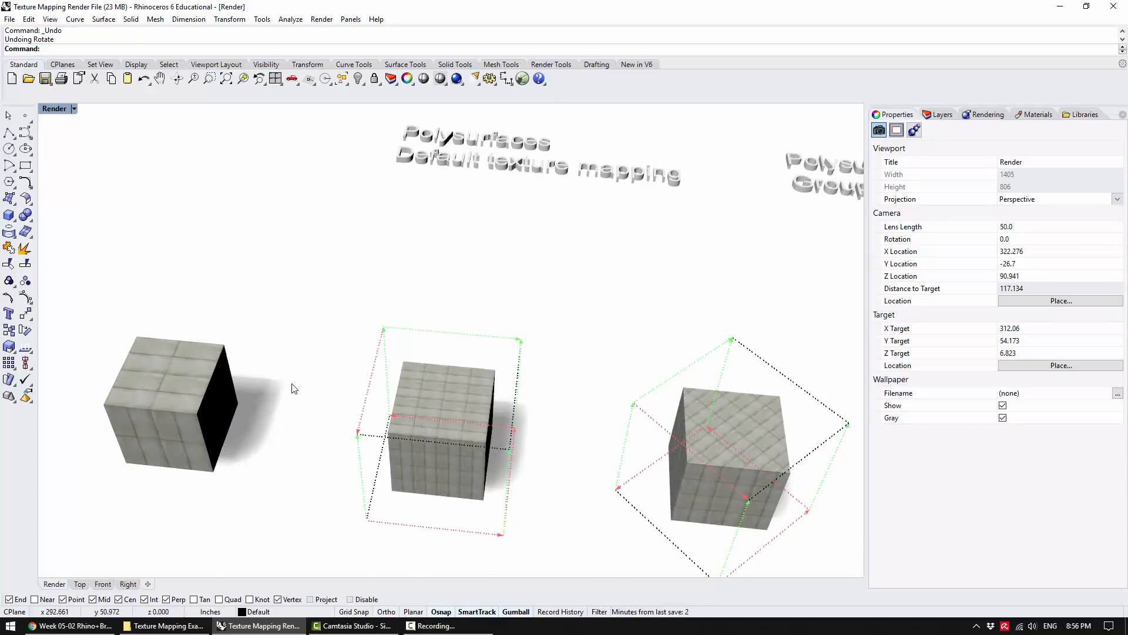
scroll(293, 383, down, 2)
shift+right_drag(292, 383, 249, 251)
shift+right_drag(503, 272, 464, 295)
shift+right_drag(661, 315, 267, 323)
shift+right_drag(557, 334, 581, 334)
shift+right_drag(391, 345, 672, 344)
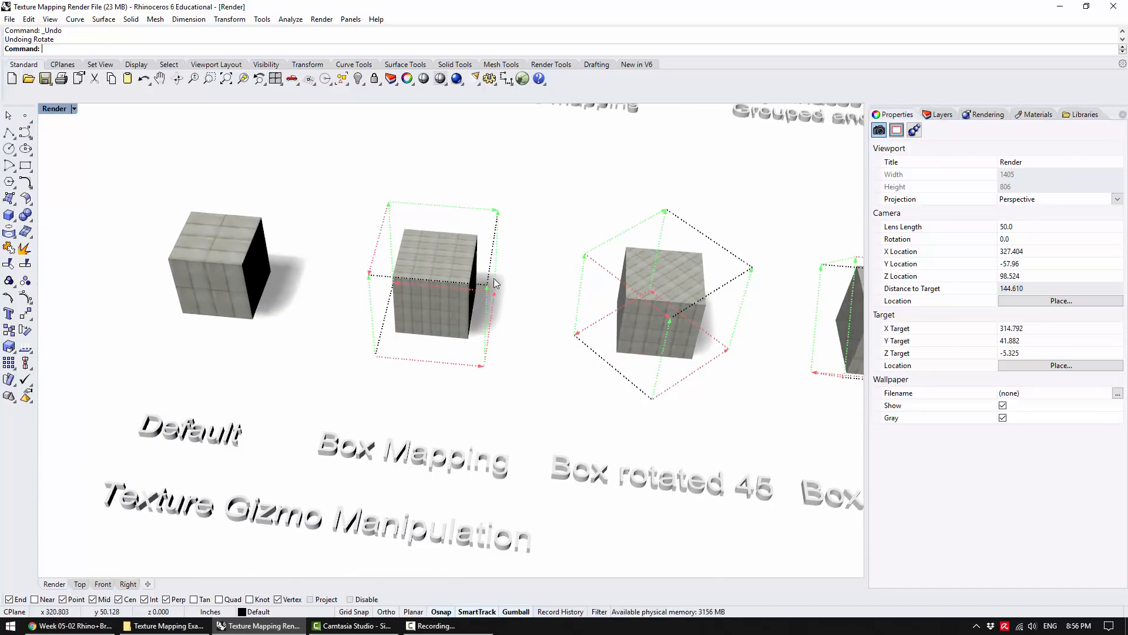
right_drag(506, 337, 527, 321)
right_drag(400, 293, 332, 261)
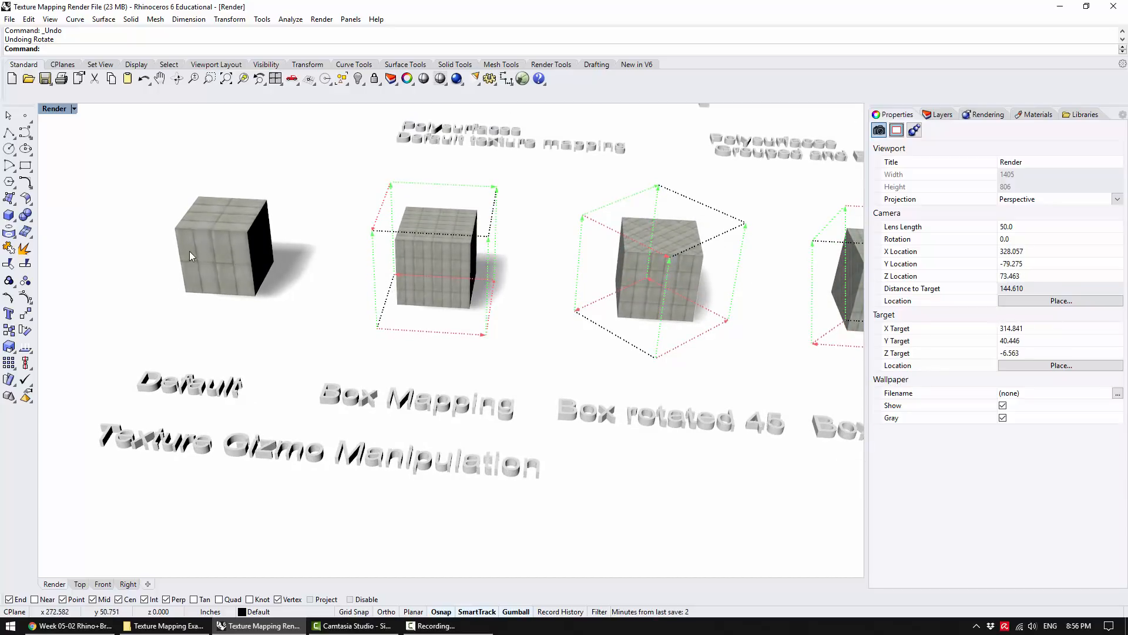
Show the texture mapping properties of the Box Mapping cube and clear the selection
click(217, 245)
click(317, 303)
click(463, 267)
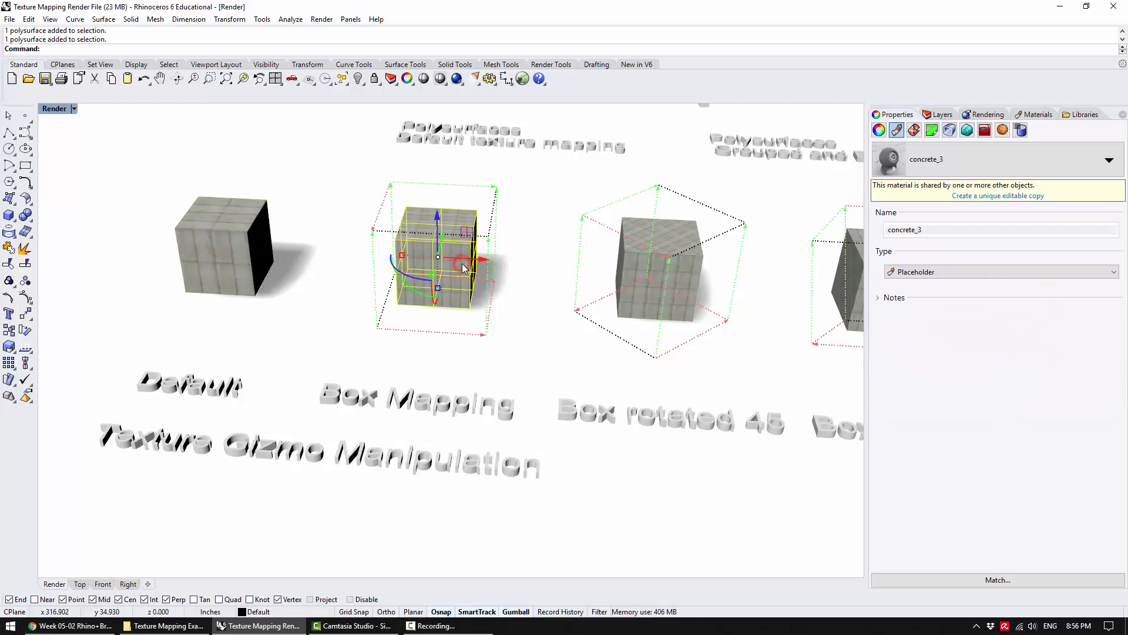
click(914, 130)
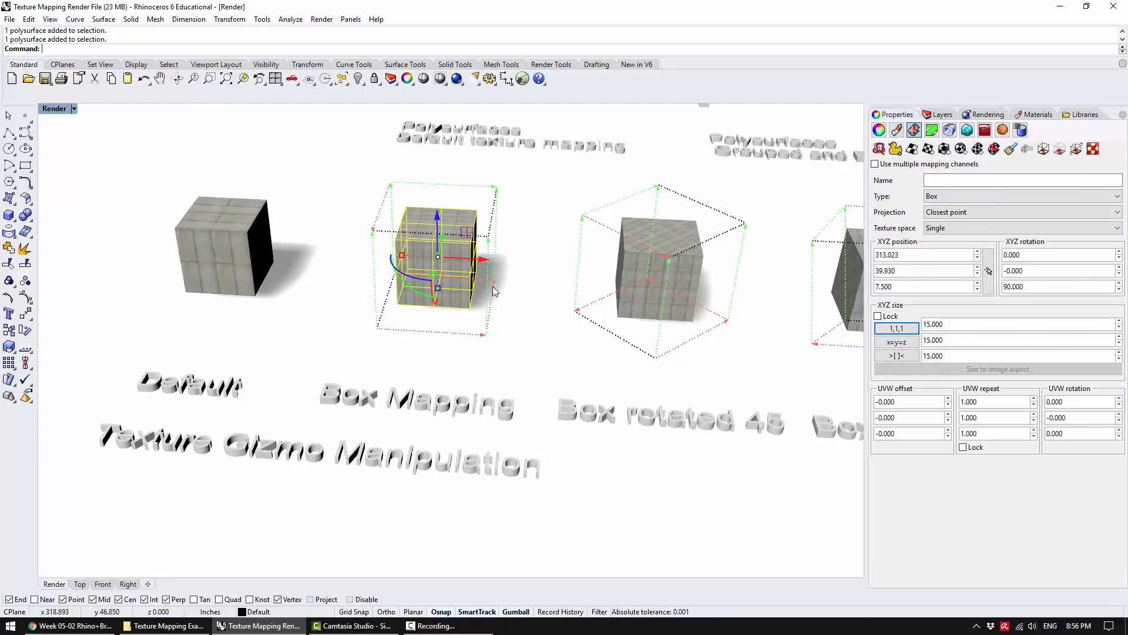
right_drag(675, 353, 522, 361)
click(445, 342)
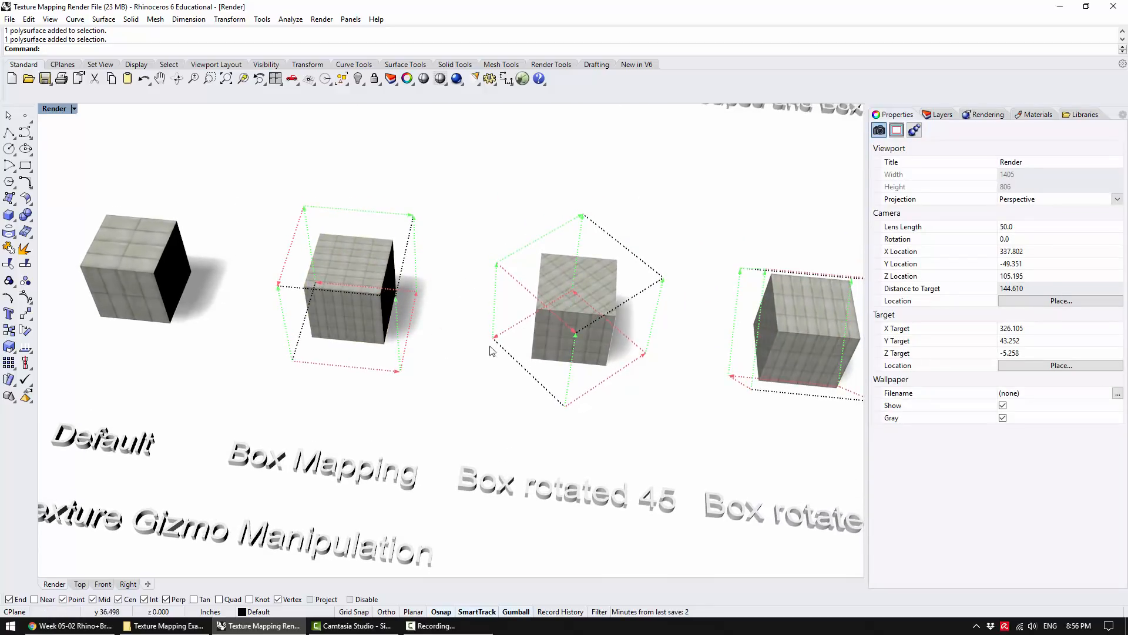
Inspect the texture direction on the first Box rotated 45 cube and the Box Mapping cube up close
scroll(583, 303, up, 8)
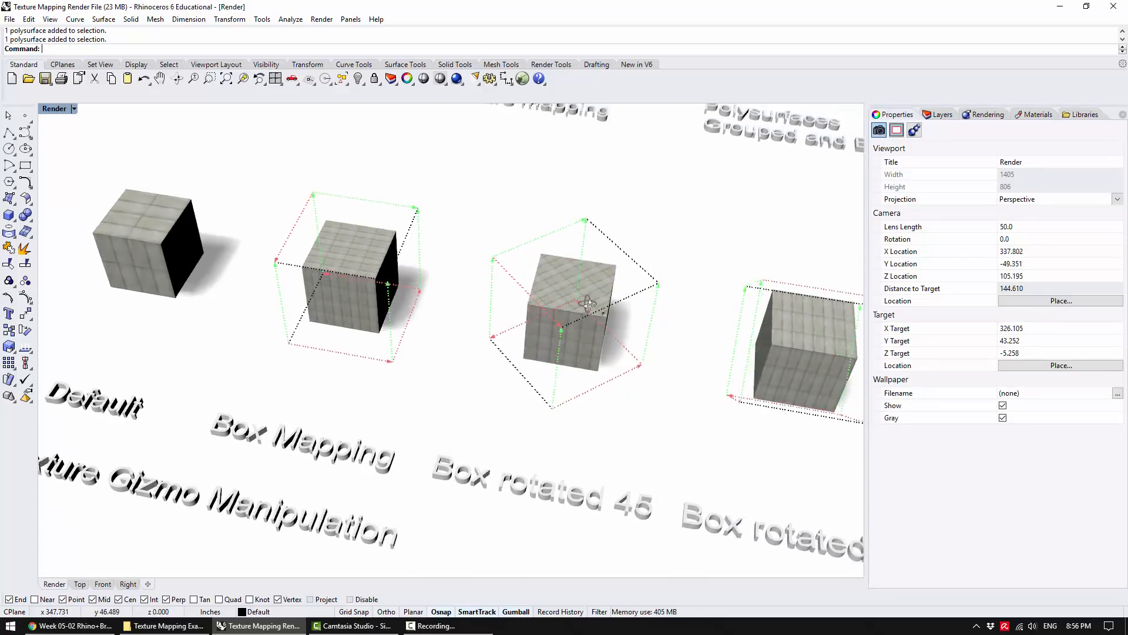
right_drag(546, 328, 646, 332)
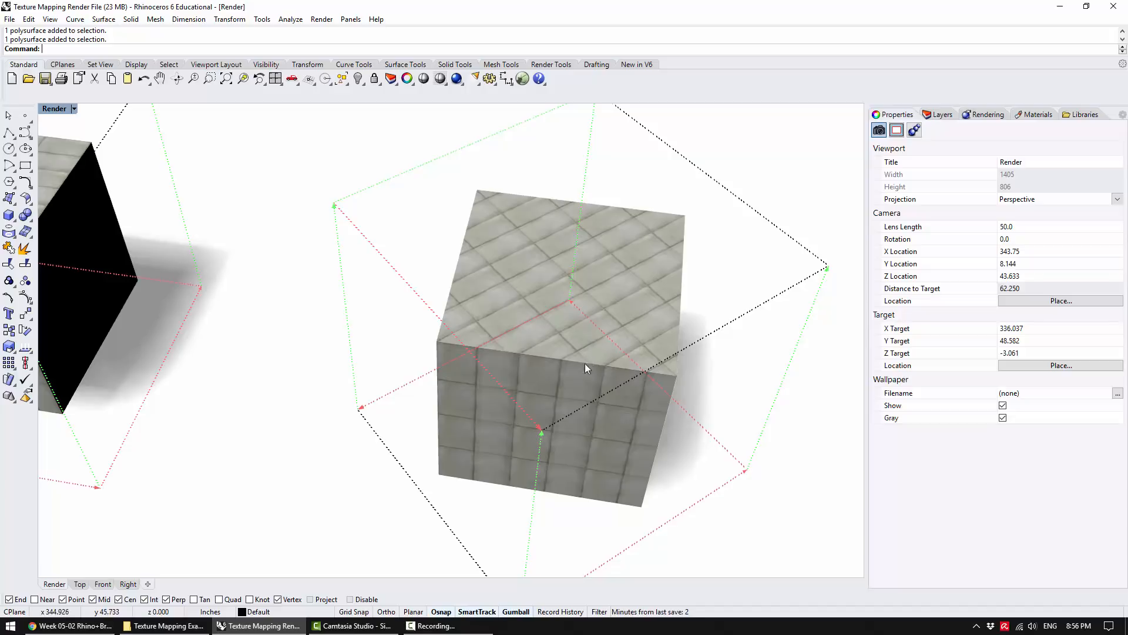
scroll(570, 356, down, 10)
mouse_move(568, 361)
right_down()
mouse_move(569, 379)
mouse_move(570, 364)
right_up()
scroll(411, 353, up, 12)
right_drag(443, 362, 386, 380)
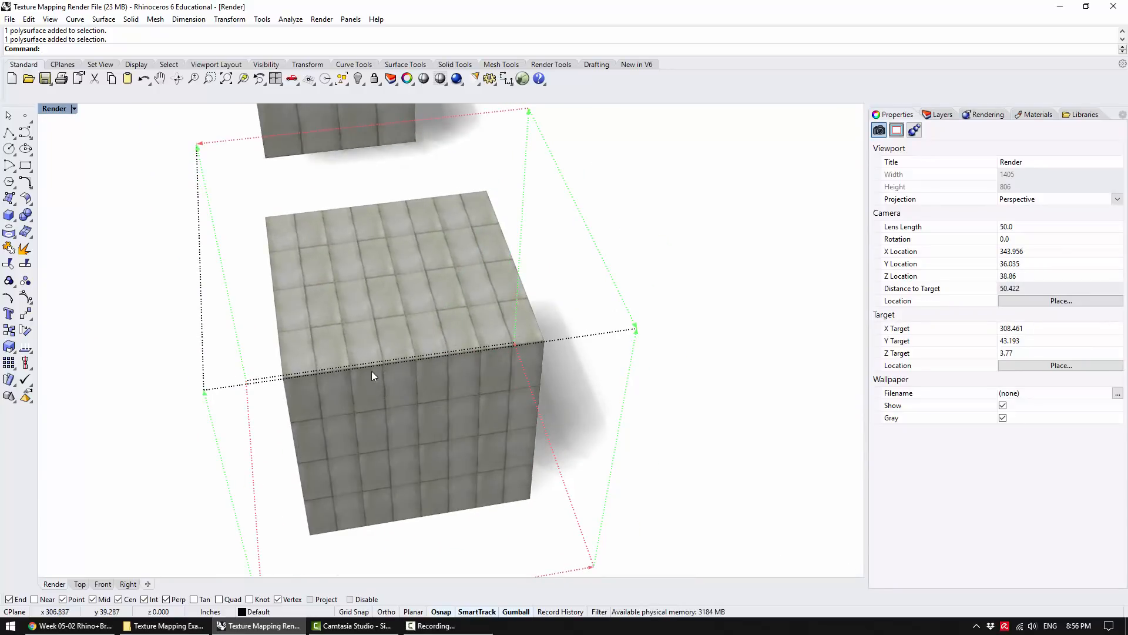
right_drag(353, 265, 554, 352)
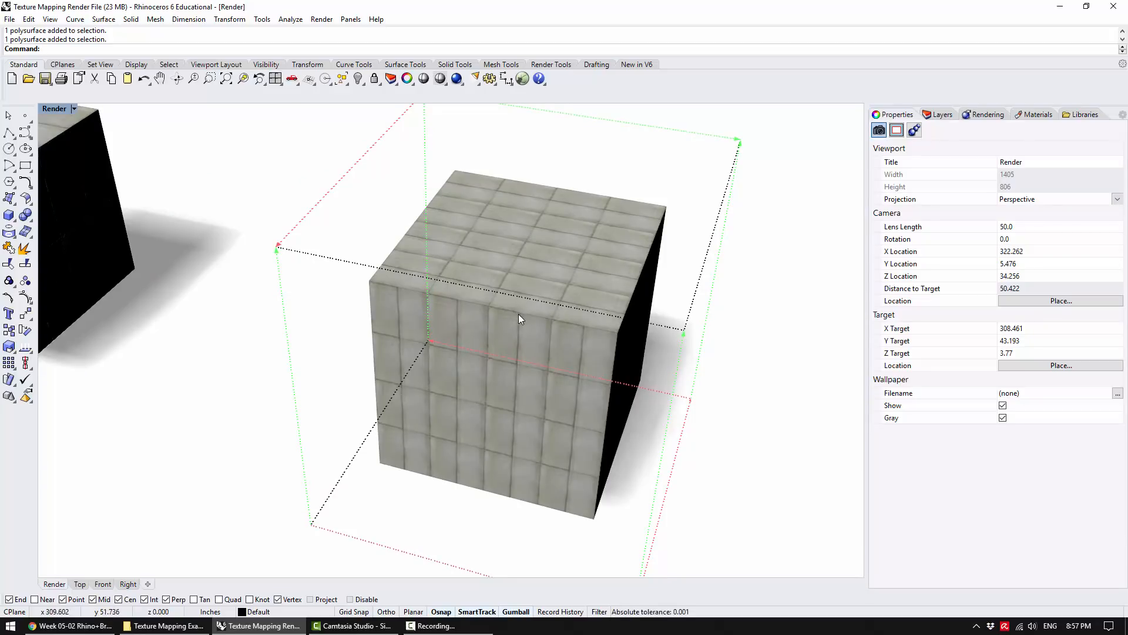
scroll(534, 301, down, 4)
right_drag(713, 345, 432, 307)
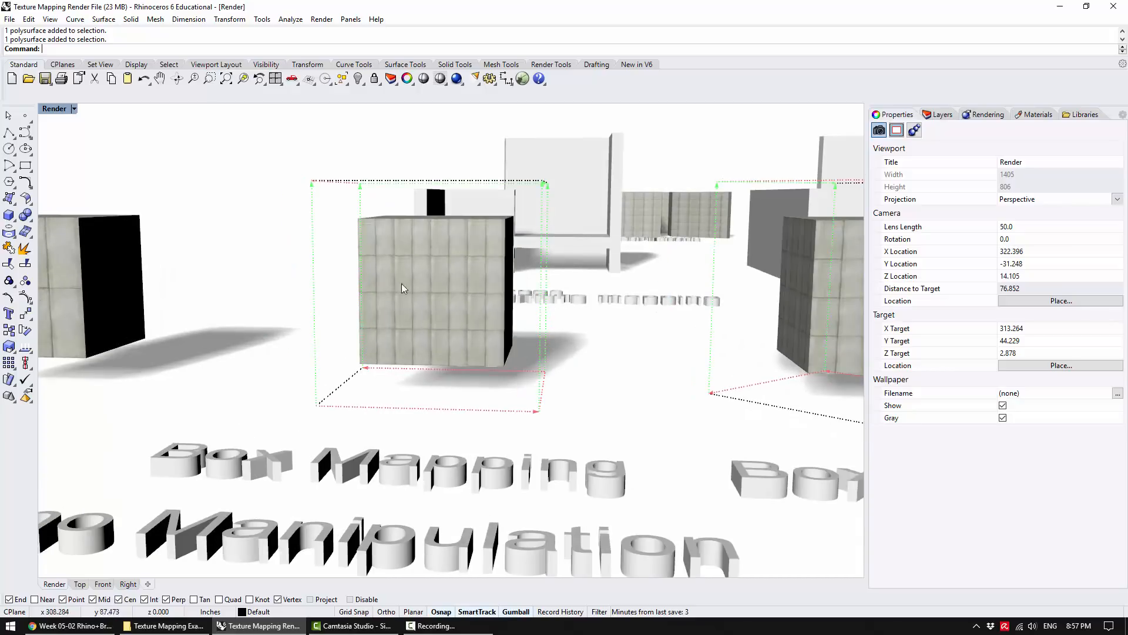
Rotate only the Box Mapping cube's mapping widget by -90 degrees, inspect the texture, and undo the rotation
click(462, 398)
drag(448, 406, 464, 322)
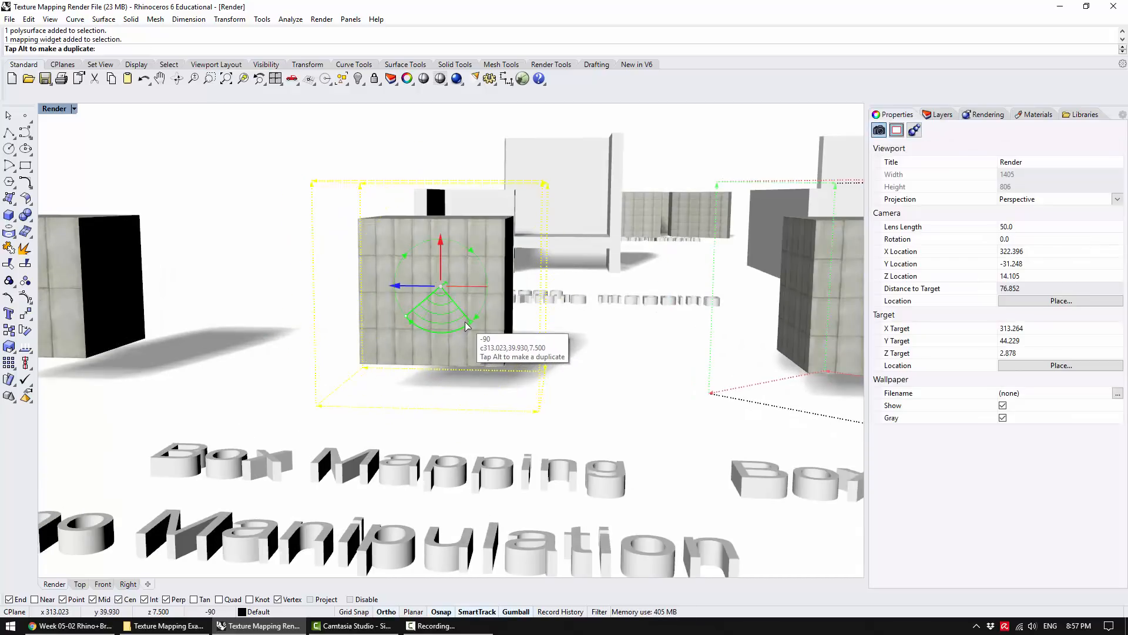
shift+drag(466, 326, 466, 325)
click(577, 351)
right_drag(442, 268, 504, 300)
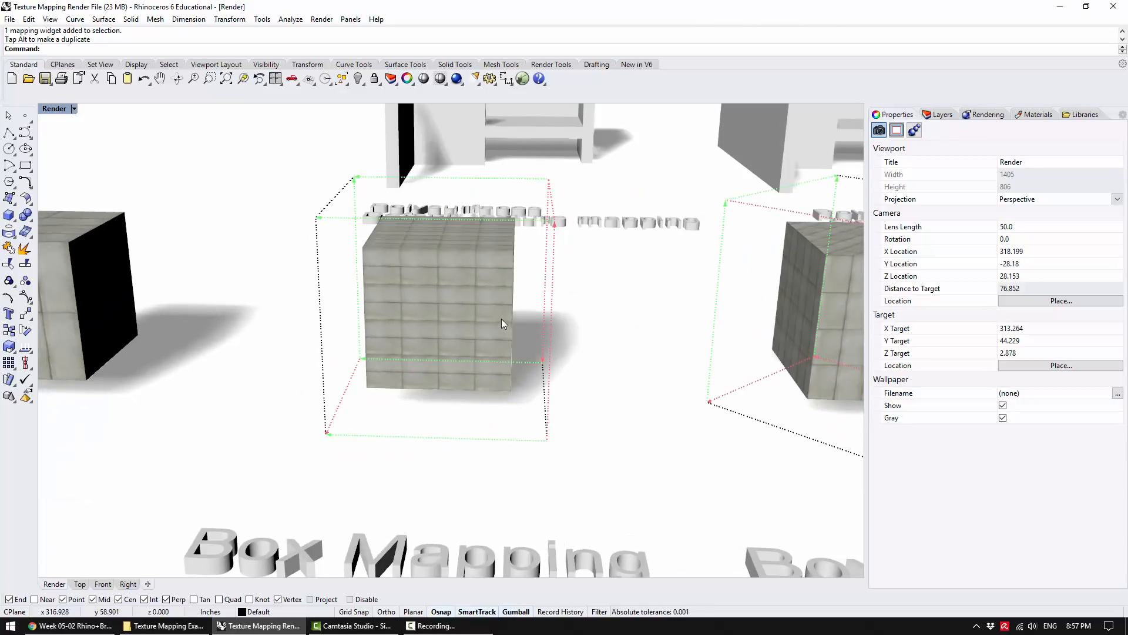
key(ctrl+z)
Examine the two Box rotated 45 cubes from several angles to compare widget orientation with texture direction
shift+right_drag(605, 315, 264, 343)
scroll(264, 343, down, 4)
right_drag(440, 305, 424, 347)
shift+right_drag(491, 370, 410, 334)
right_drag(664, 389, 481, 209)
right_drag(500, 304, 471, 290)
right_drag(344, 365, 351, 213)
right_drag(372, 262, 365, 238)
scroll(633, 312, up, 4)
right_drag(588, 305, 535, 298)
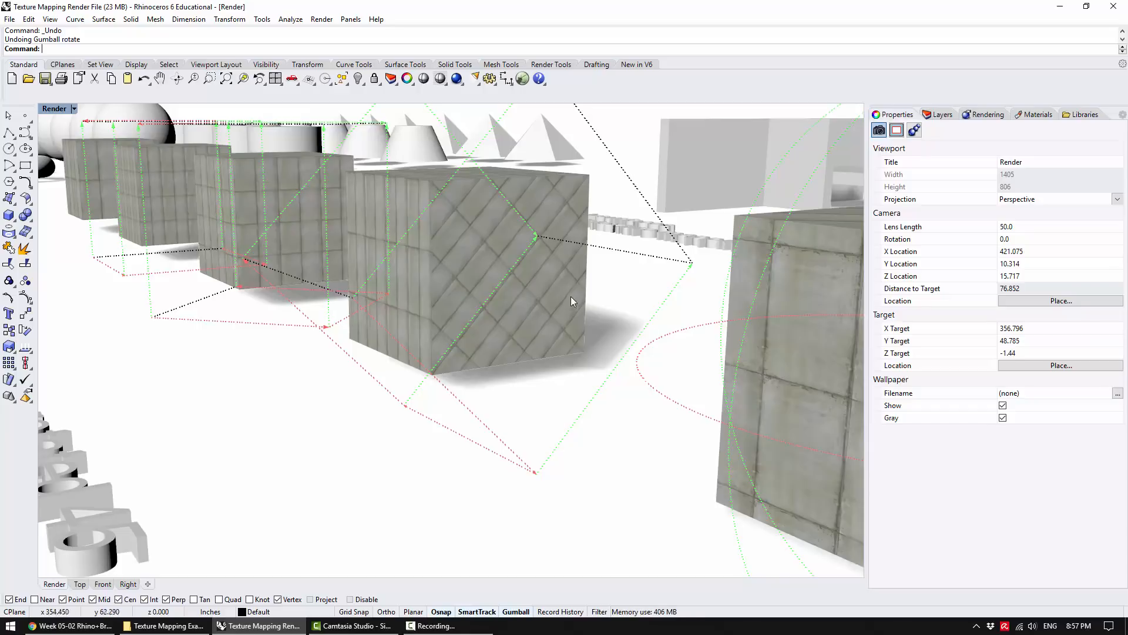
mouse_move(416, 252)
right_down()
mouse_move(466, 285)
mouse_move(580, 324)
mouse_move(554, 322)
right_up()
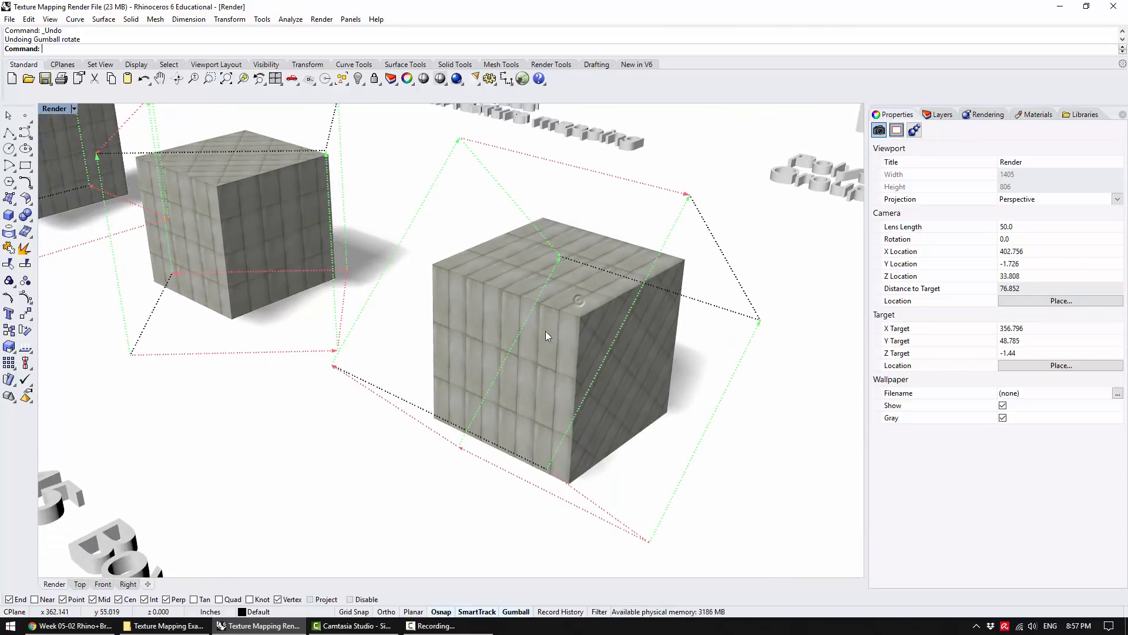
Return to the Box Mapping cube and select the cube and its mapping widget in turn
right_drag(518, 261, 527, 305)
scroll(527, 305, down, 4)
shift+right_drag(421, 303, 544, 332)
scroll(475, 364, up, 6)
right_drag(475, 365, 469, 345)
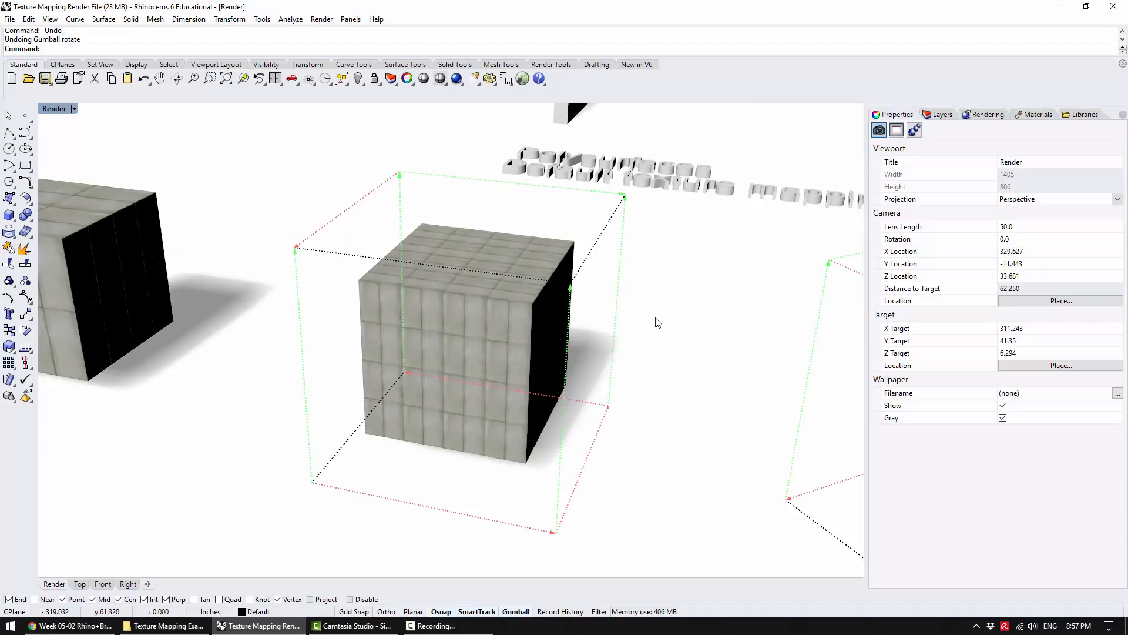
click(467, 329)
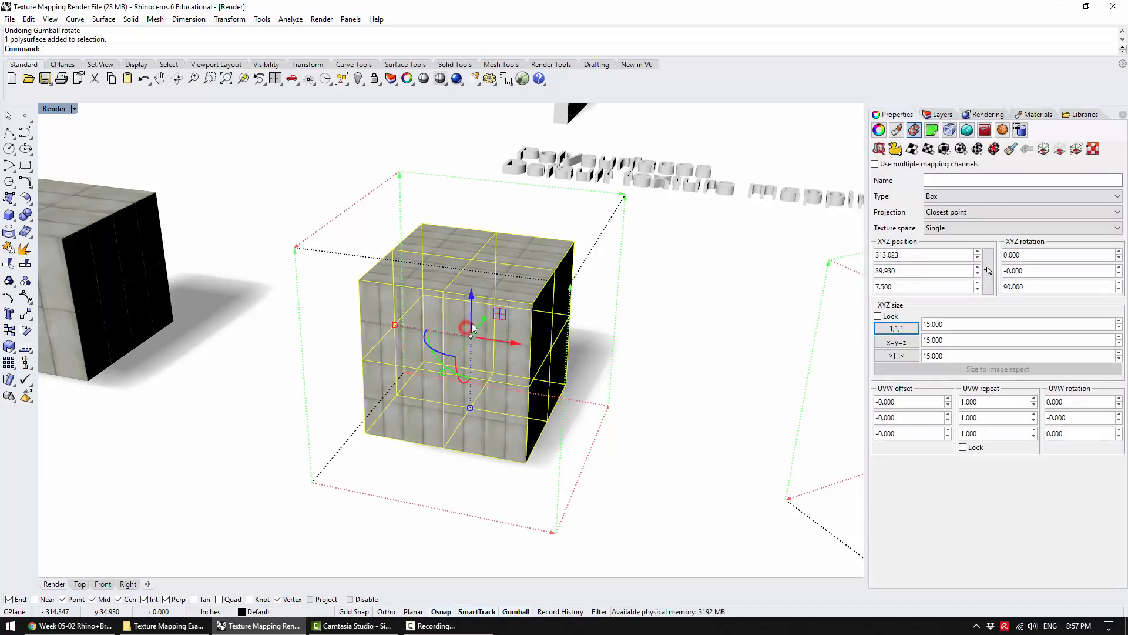
click(607, 224)
click(680, 268)
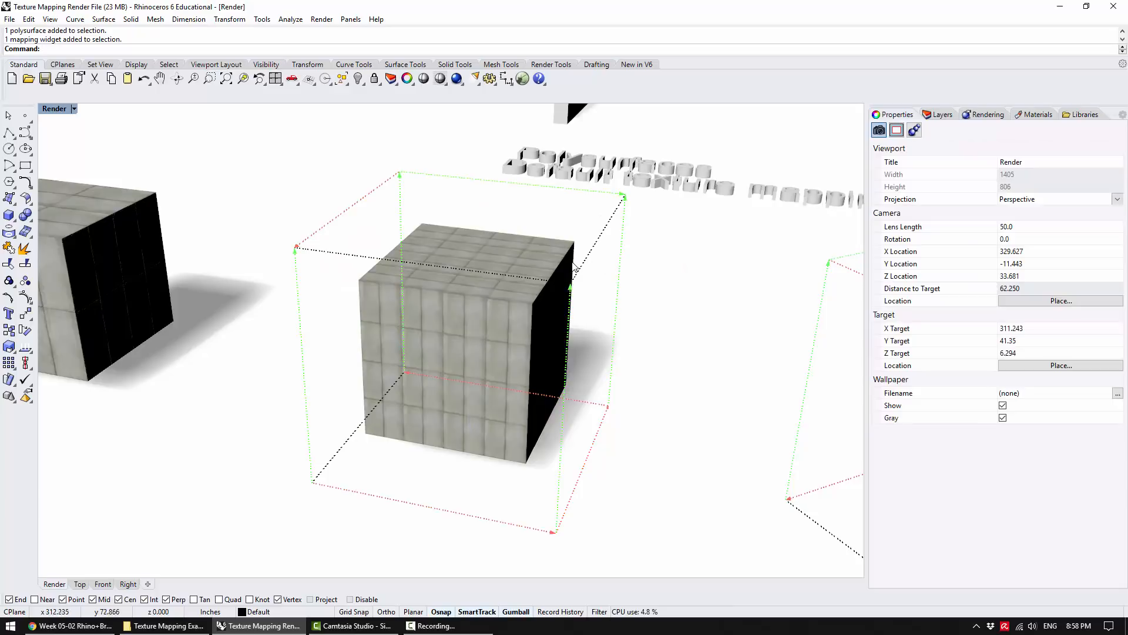
Stretch the Box Mapping cube to a mapping height of about 48.3 and width of about 31.9, and undo both scalings
click(501, 313)
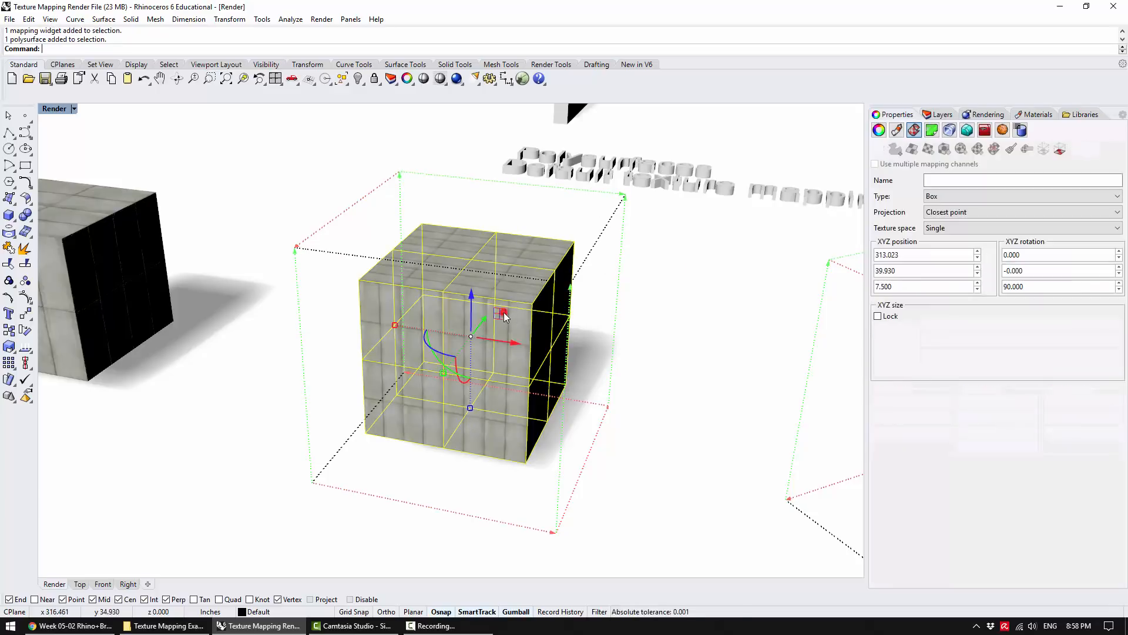
mouse_move(610, 348)
right_down()
mouse_move(593, 344)
mouse_move(635, 346)
mouse_move(558, 333)
mouse_move(496, 394)
right_up()
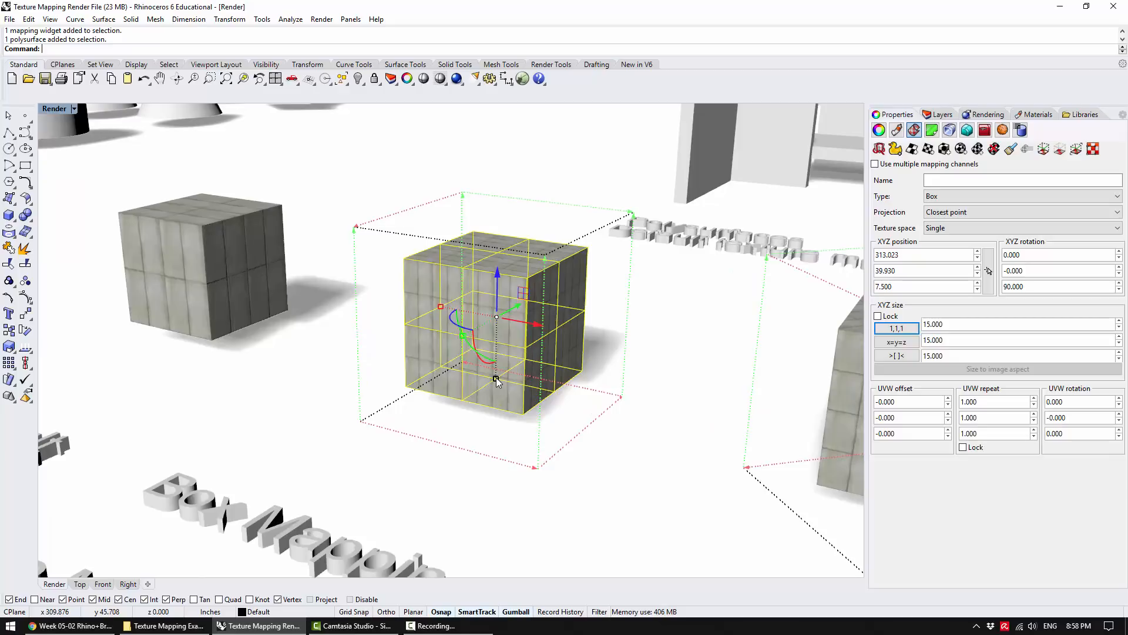
click(496, 379)
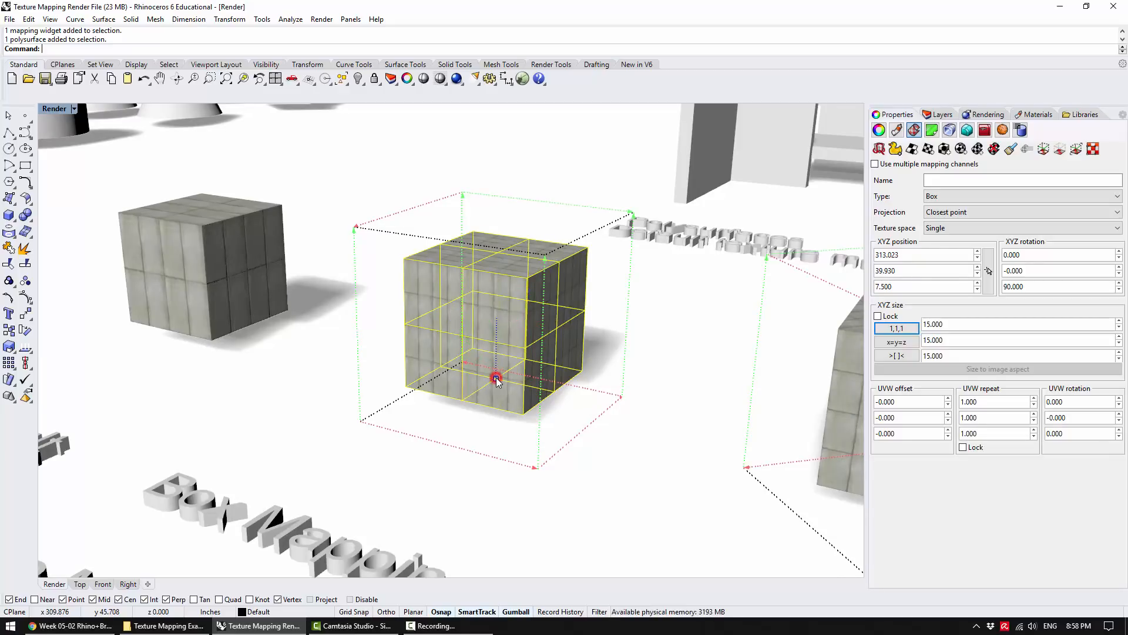
drag(497, 381, 501, 509)
right_drag(530, 401, 506, 143)
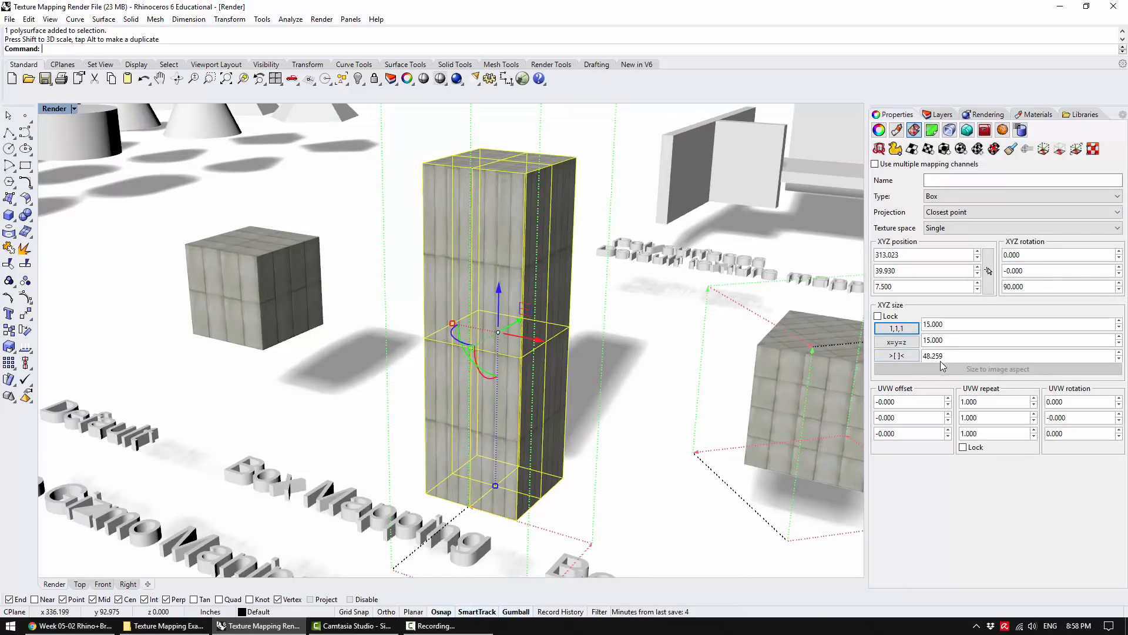
drag(455, 328, 407, 318)
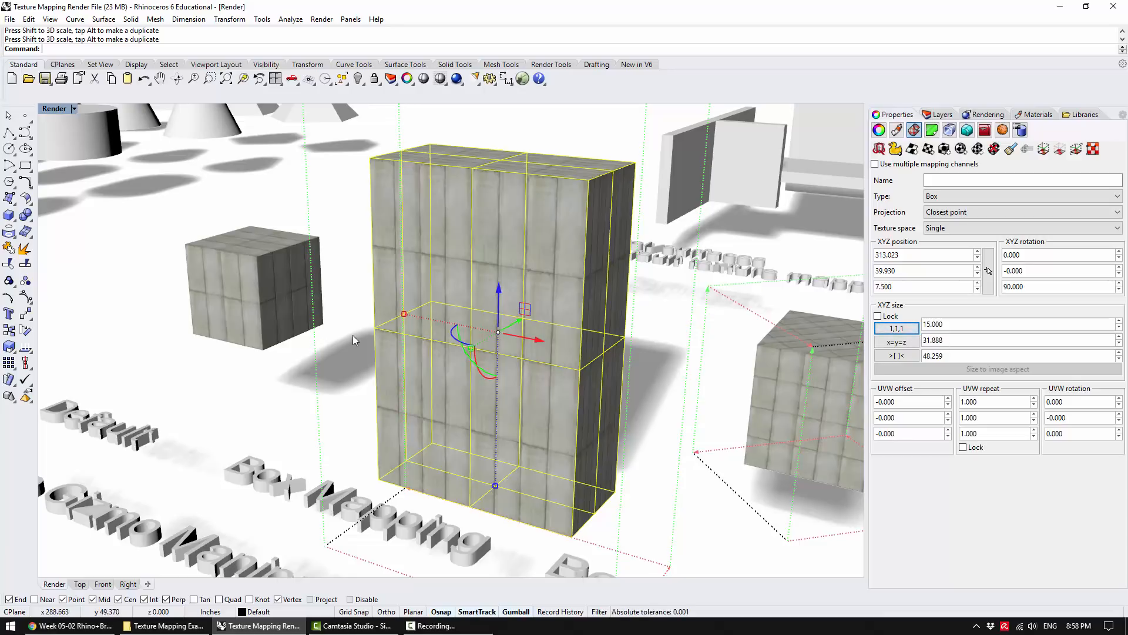
key(ctrl+z)
key(ctrl+z)
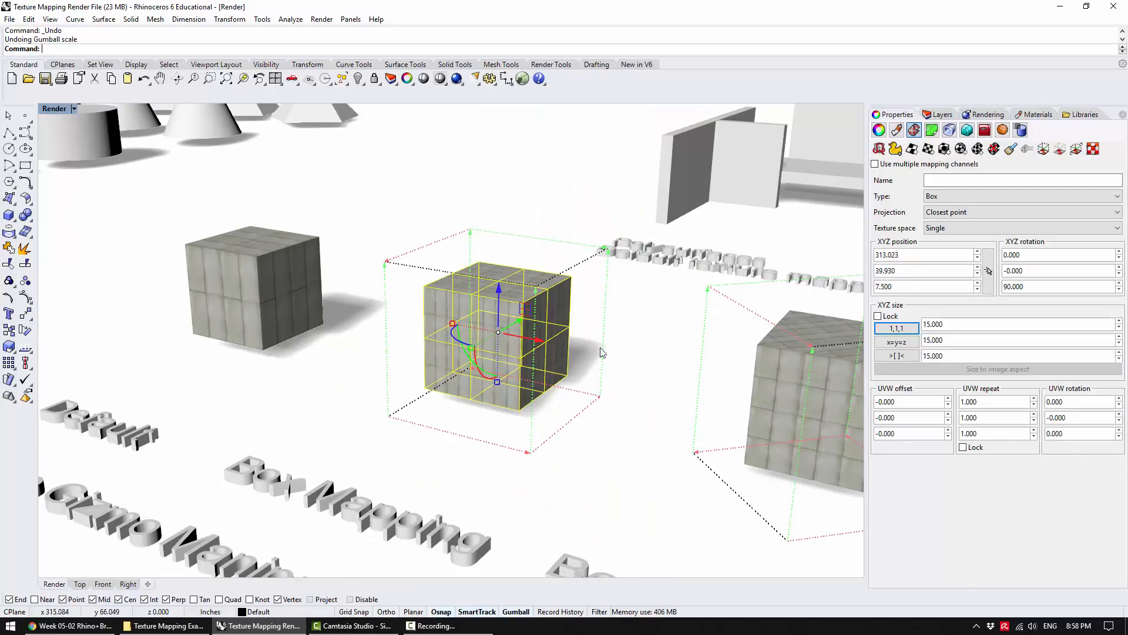
click(361, 295)
Rotate the Box Mapping cube about its bottom front corner and inspect how the texture mapping follows
click(442, 335)
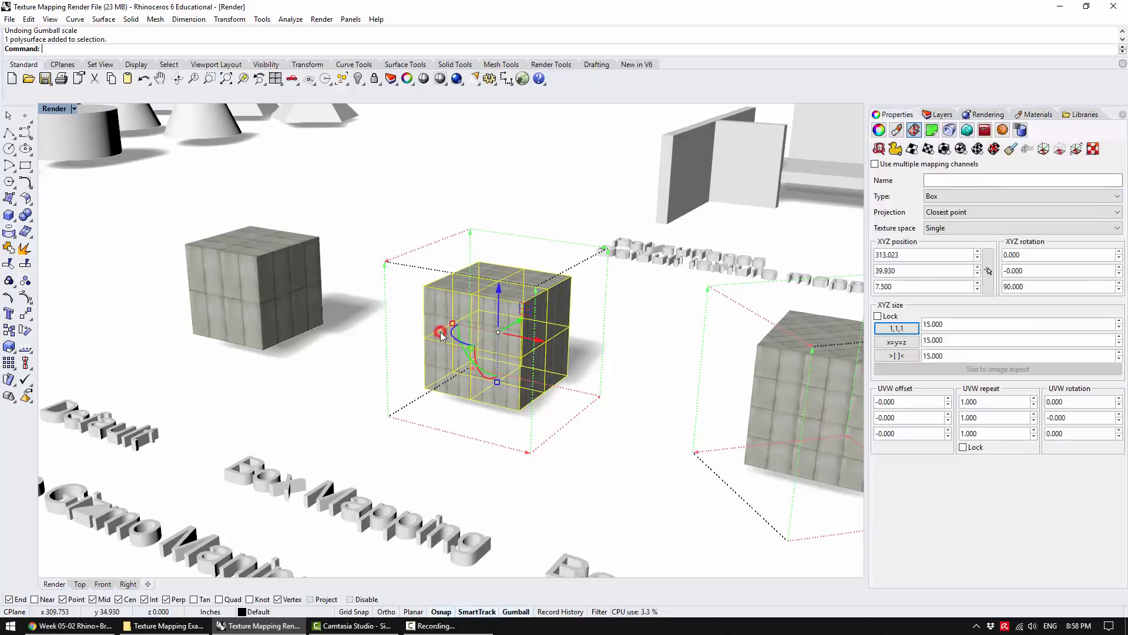
right_drag(411, 375, 486, 407)
text(otate)
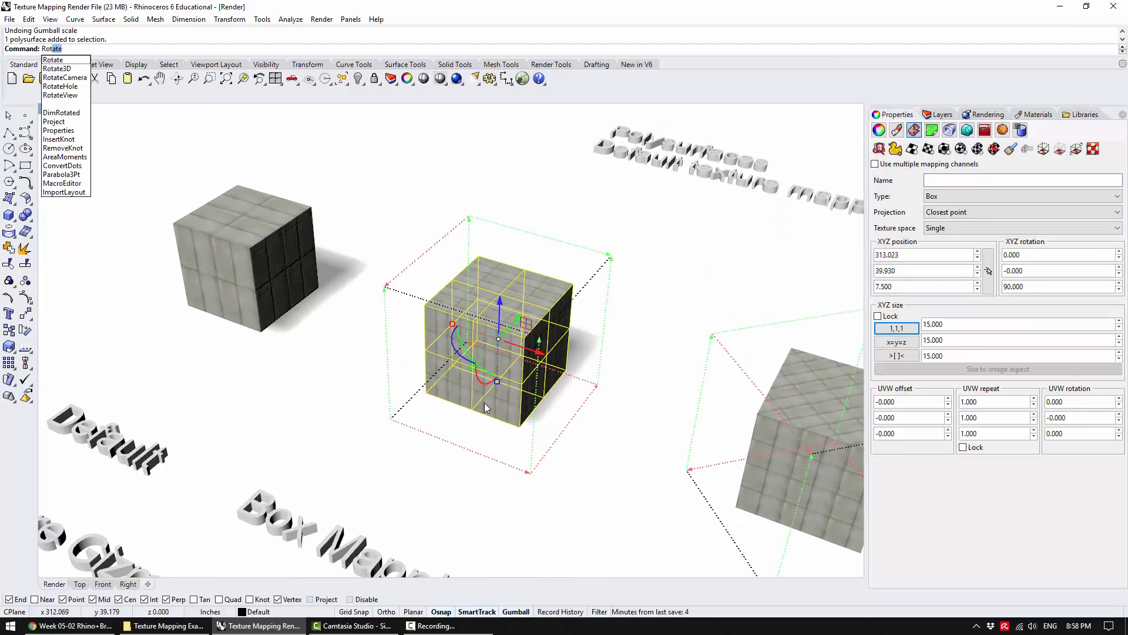
key(Return)
click(426, 396)
click(658, 477)
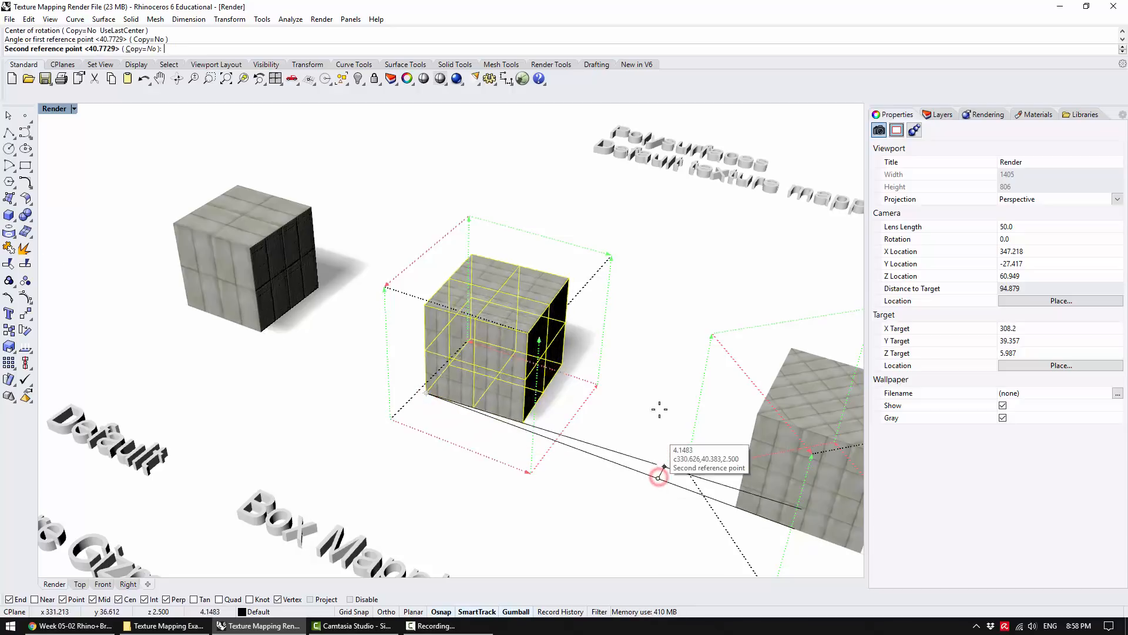
click(661, 331)
click(630, 368)
right_drag(595, 386, 443, 350)
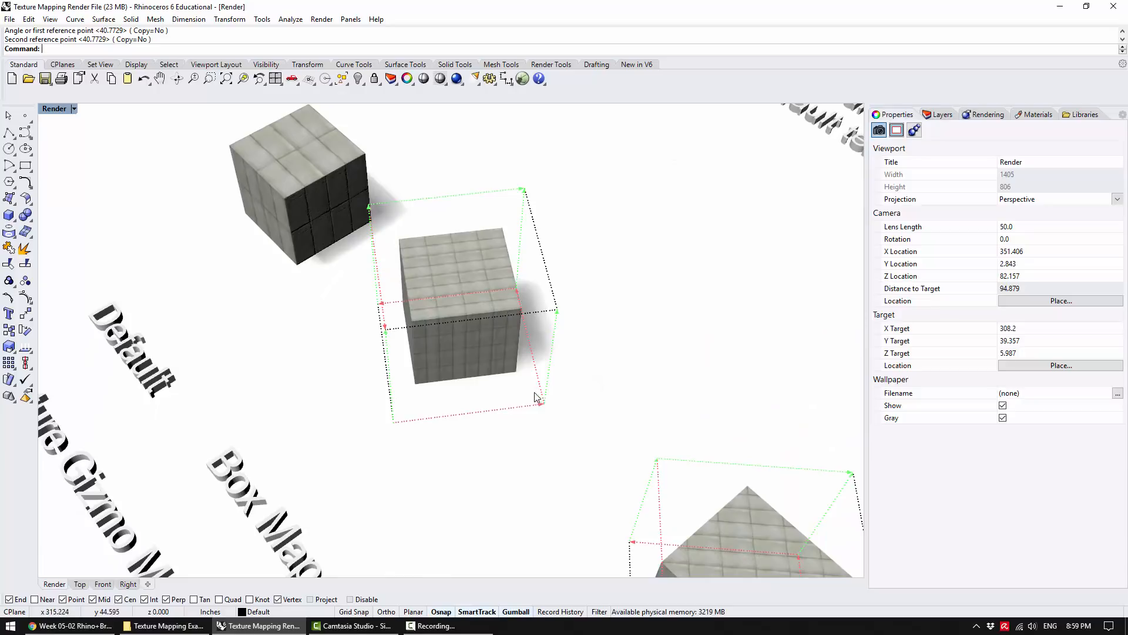
right_drag(529, 382, 592, 337)
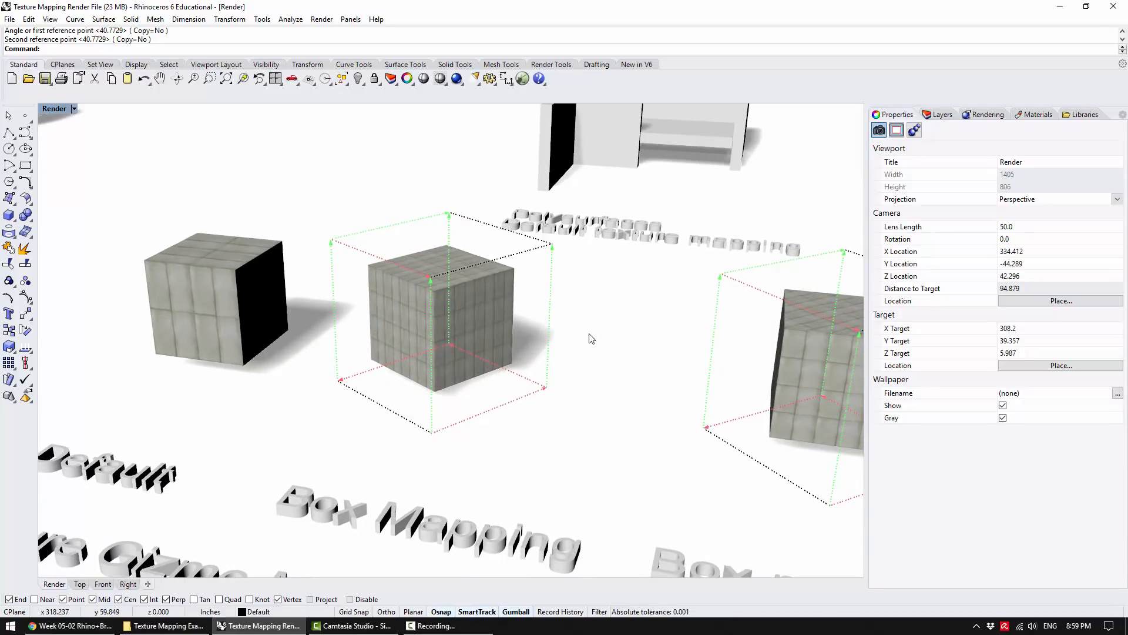
Lift the rotated cube to a mapping Z position of about 20.3, and undo the move and rotation
click(495, 291)
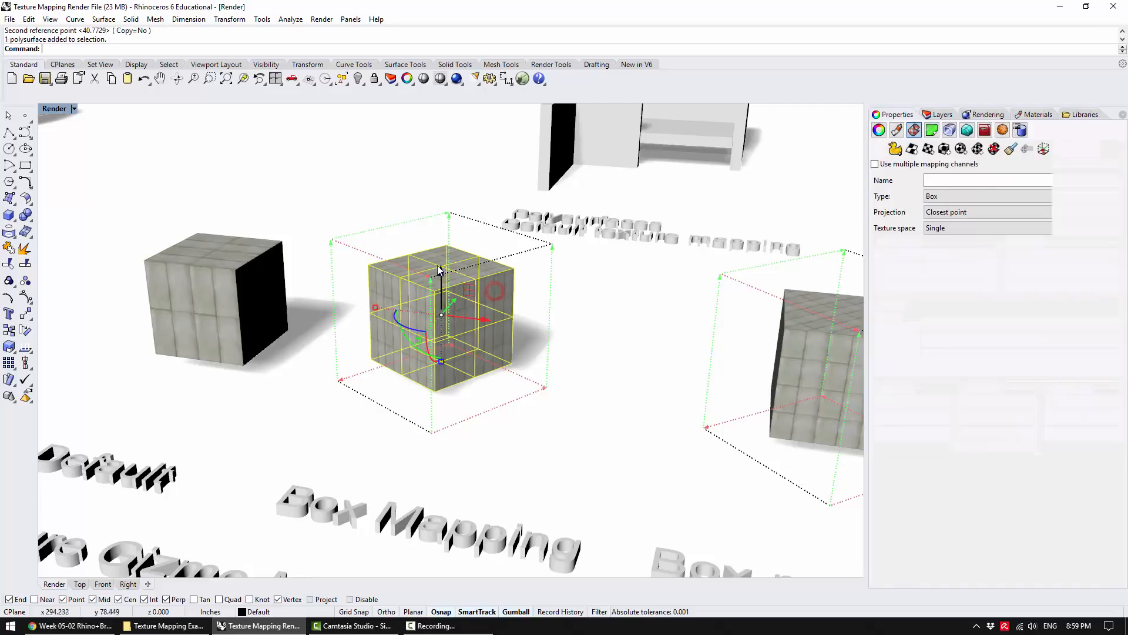
drag(442, 259, 433, 144)
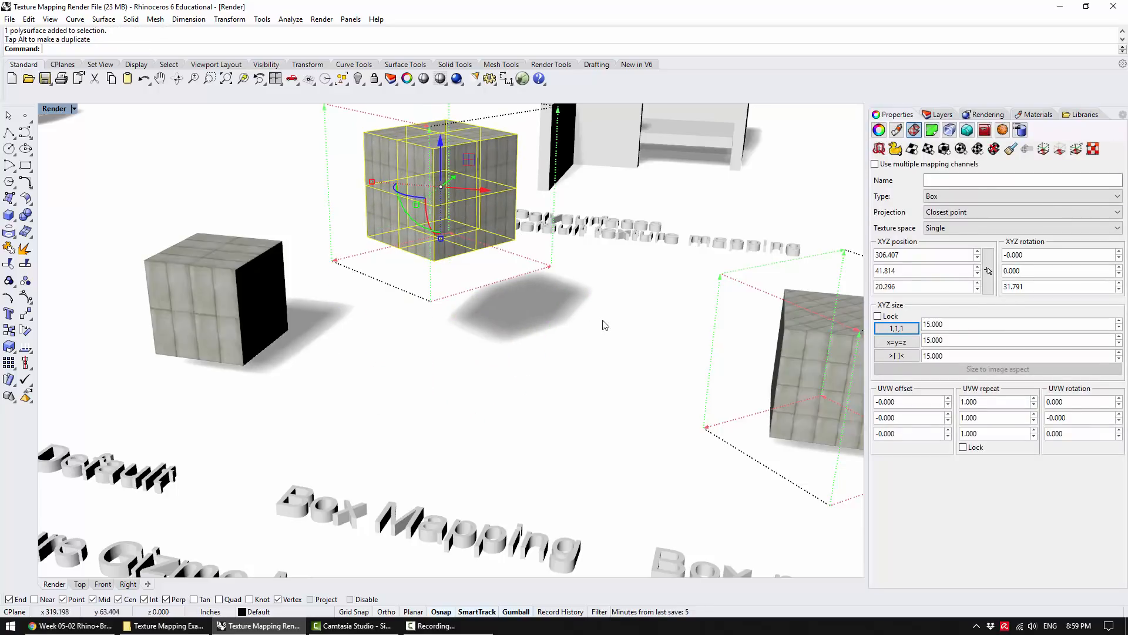
click(601, 303)
key(ctrl+z)
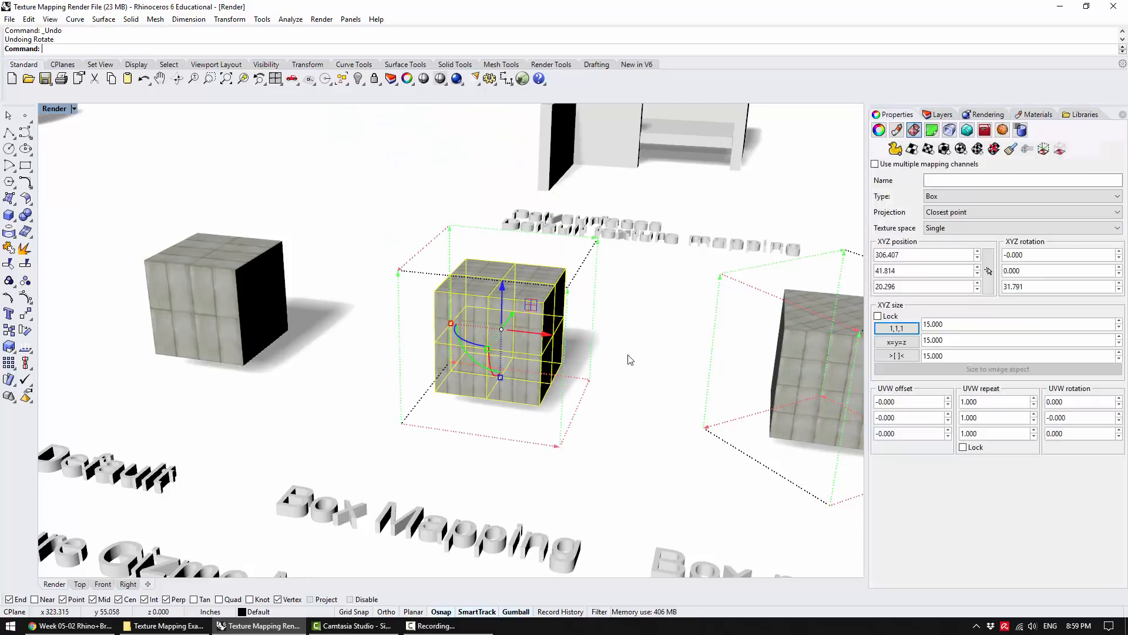
Start a MoveFace on the Box Mapping cube's top face, using the face's left corner as the base point
click(620, 342)
right_drag(558, 322, 517, 359)
scroll(479, 298, up, 4)
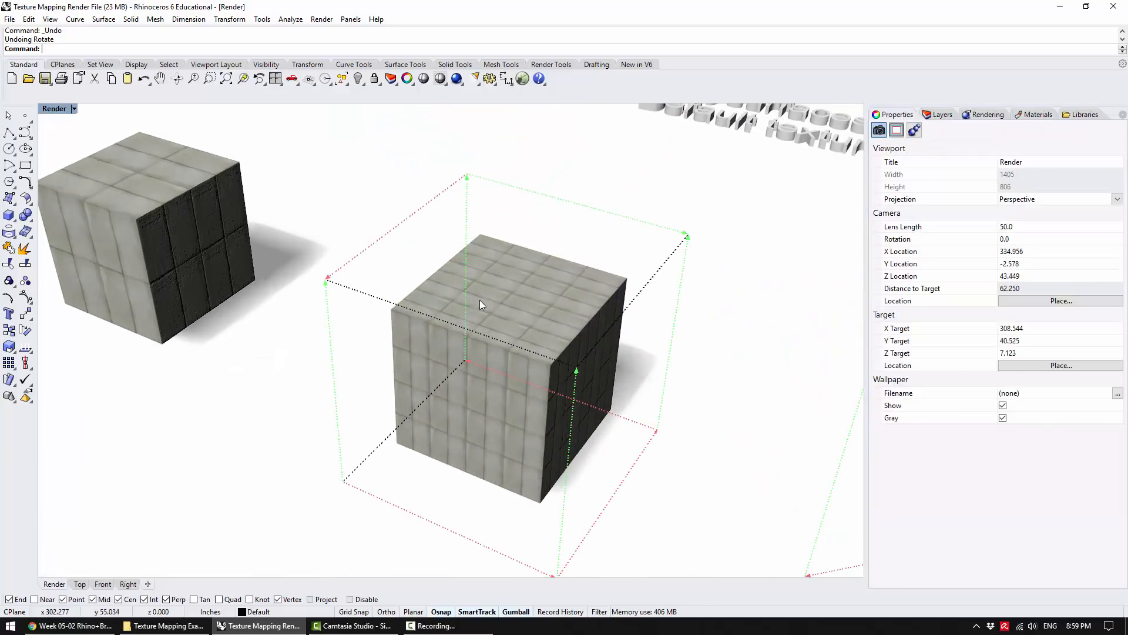
text(Move)
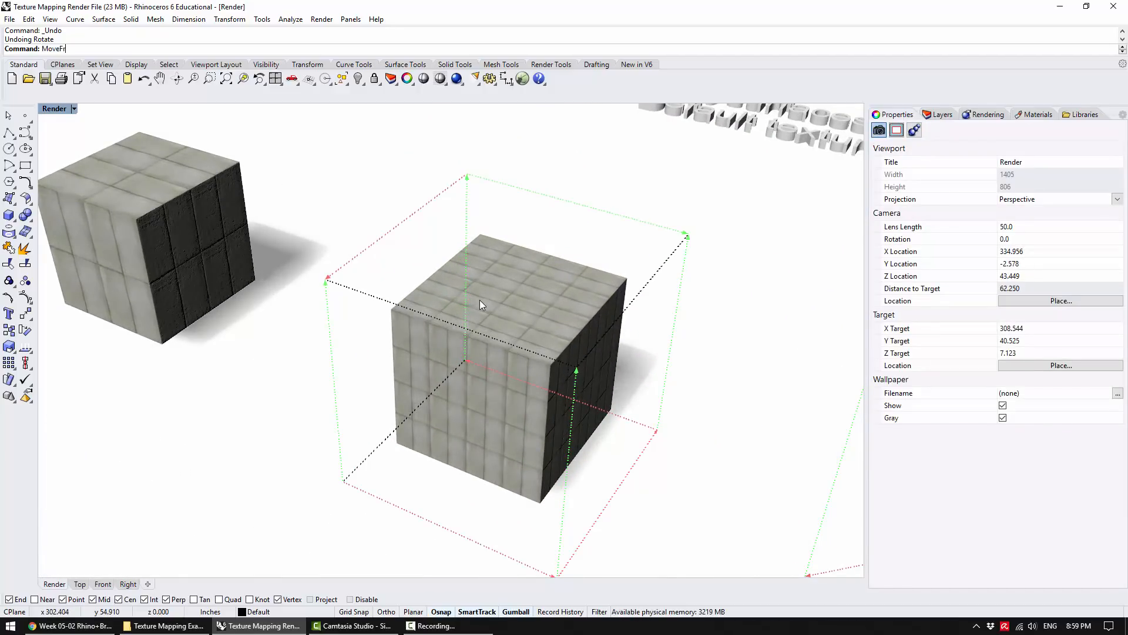
text(F)
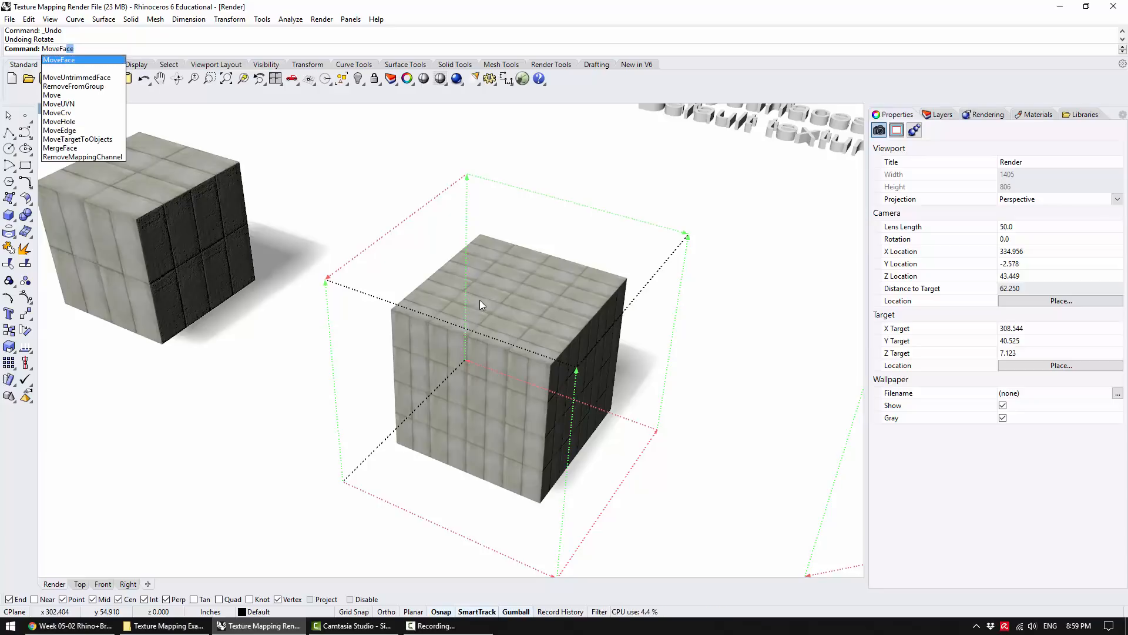
key(Return)
click(510, 275)
right_drag(504, 269, 522, 248)
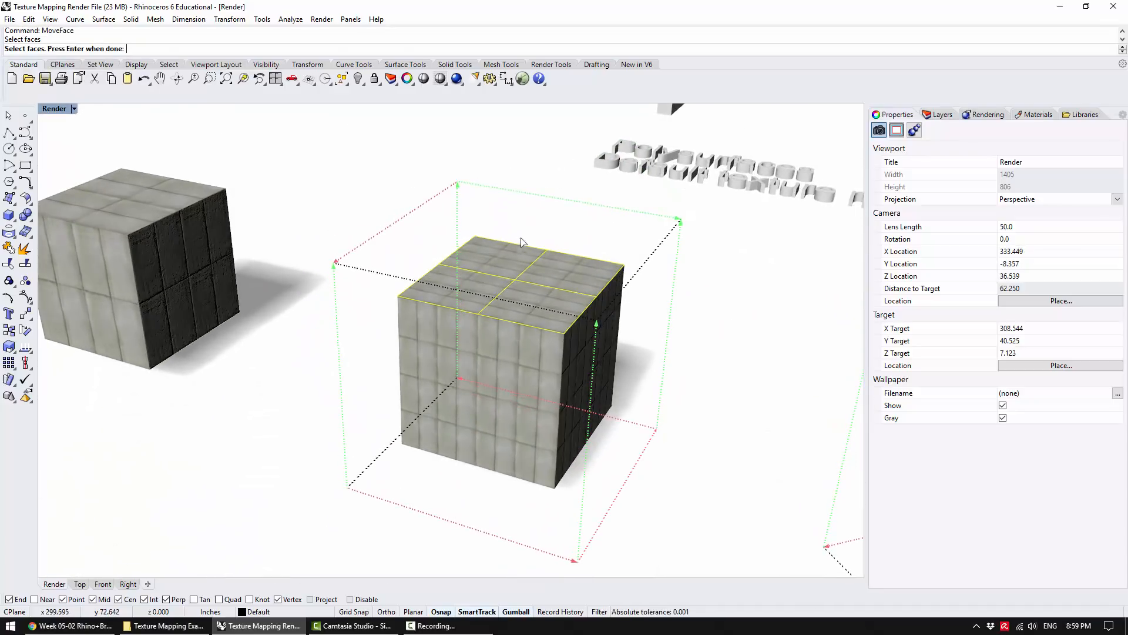
key(Return)
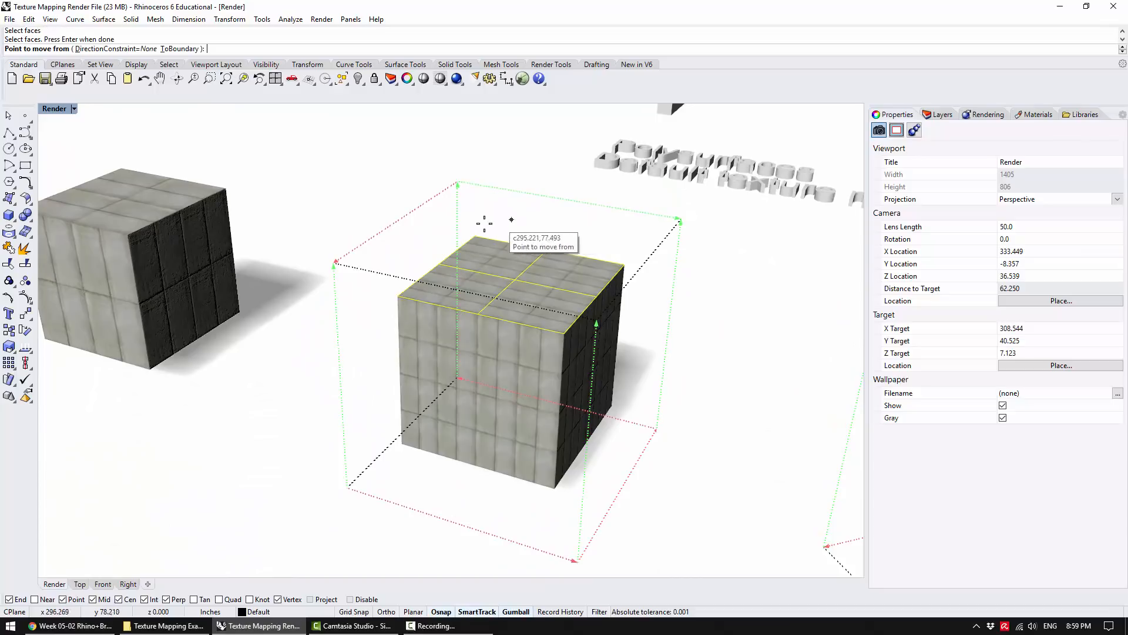
click(396, 296)
Raise the cube's top face with the direction constraint set to Normal, inspect the texture tiling, and undo the face move
scroll(396, 297, down, 6)
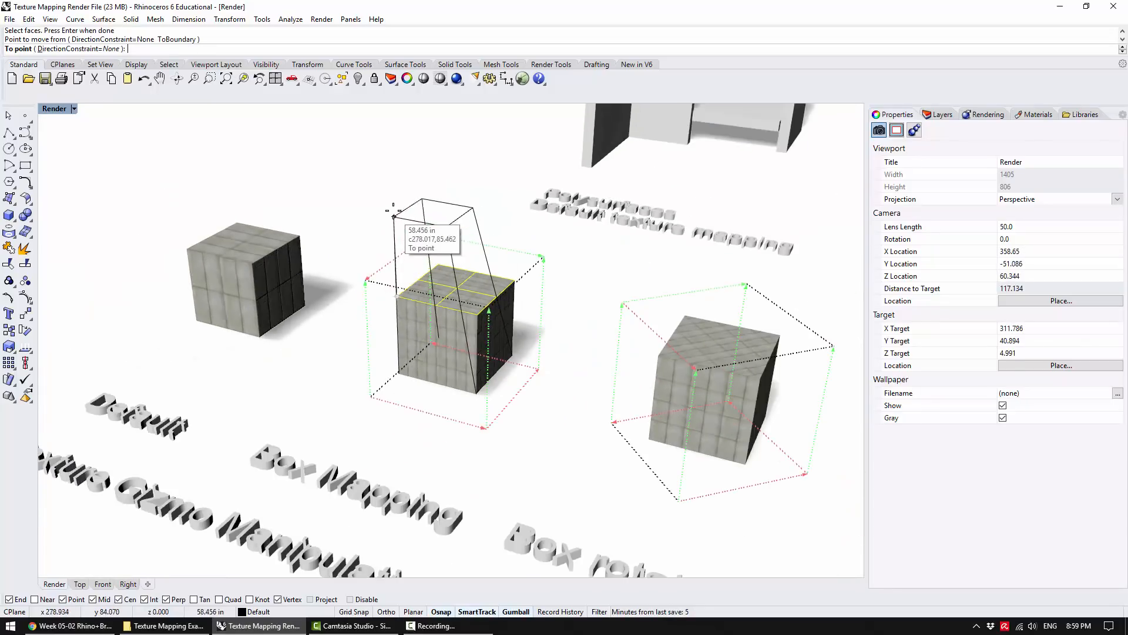
right_drag(411, 259, 396, 284)
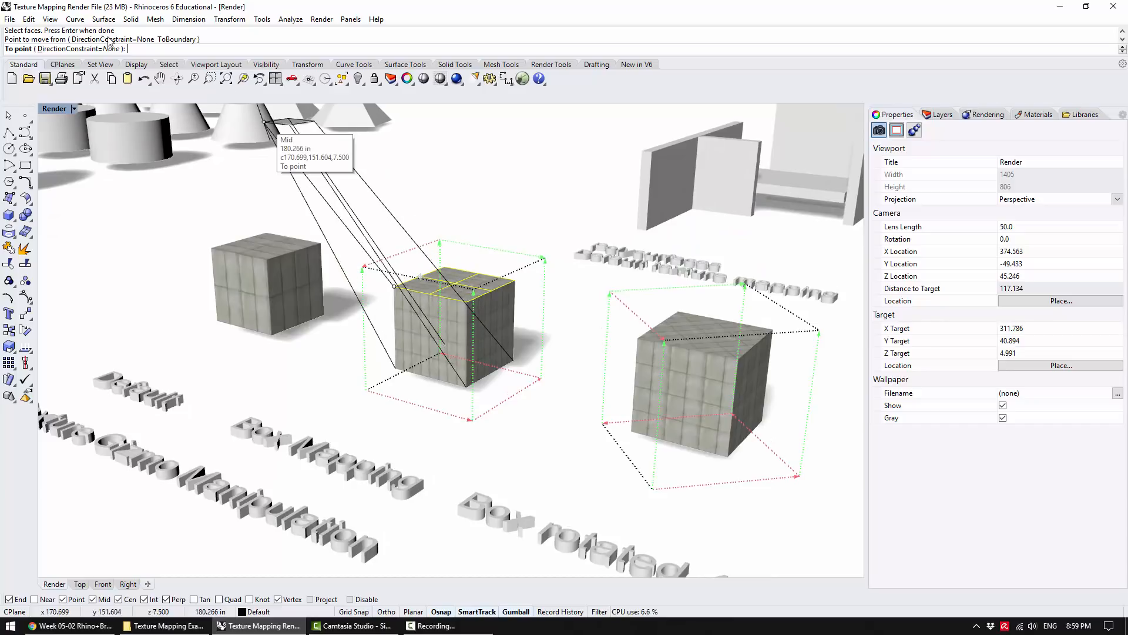
click(78, 49)
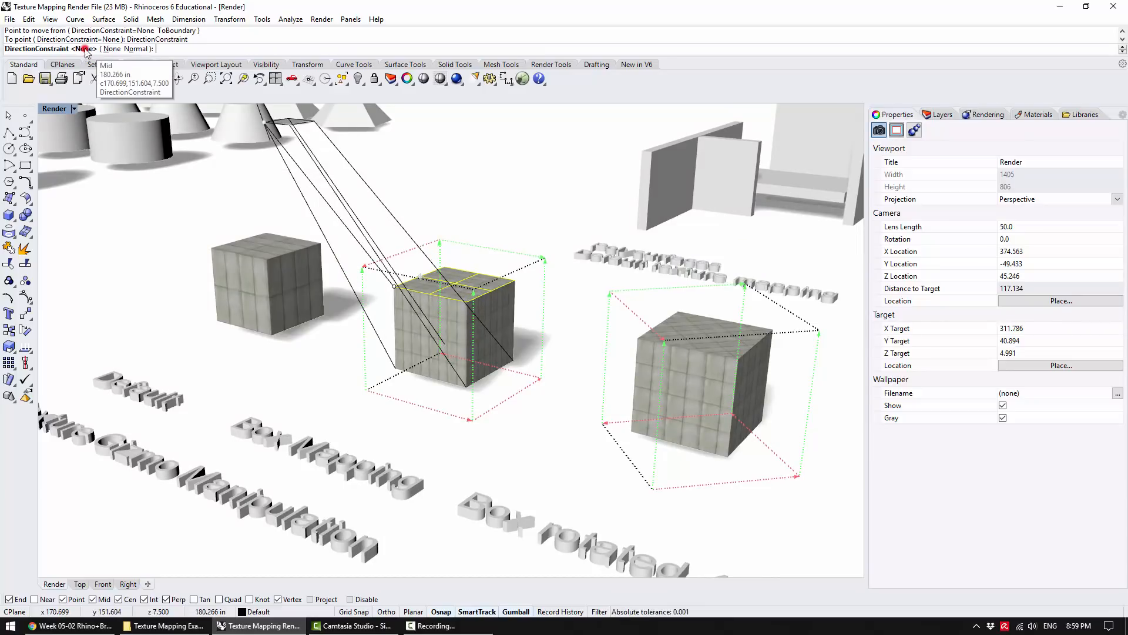
click(135, 49)
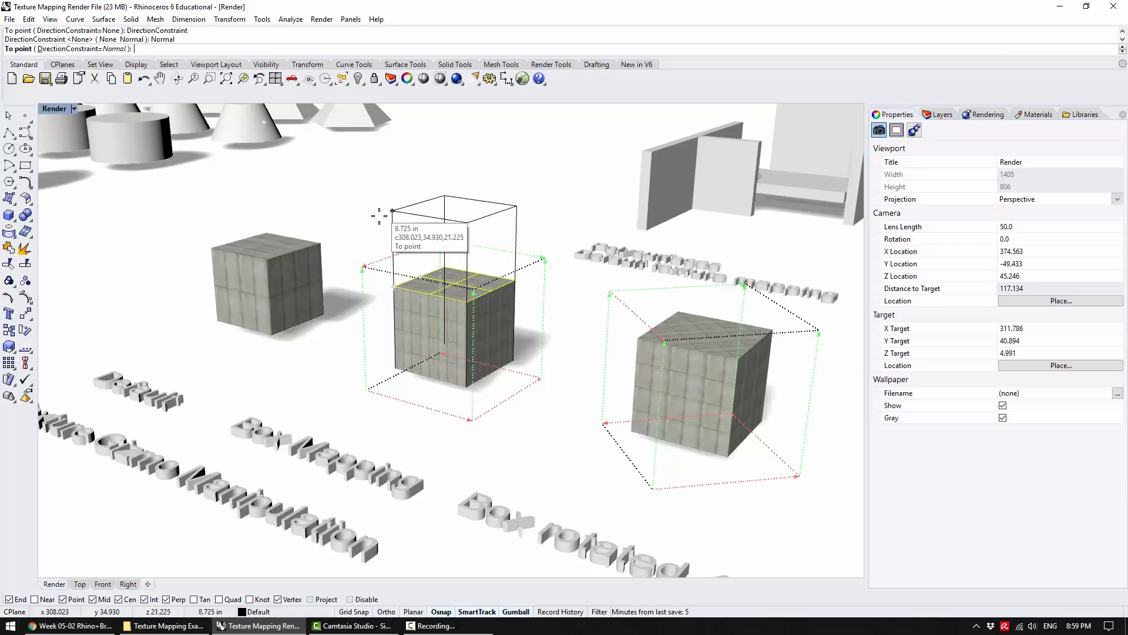
click(377, 177)
scroll(386, 194, up, 3)
right_drag(408, 270, 409, 359)
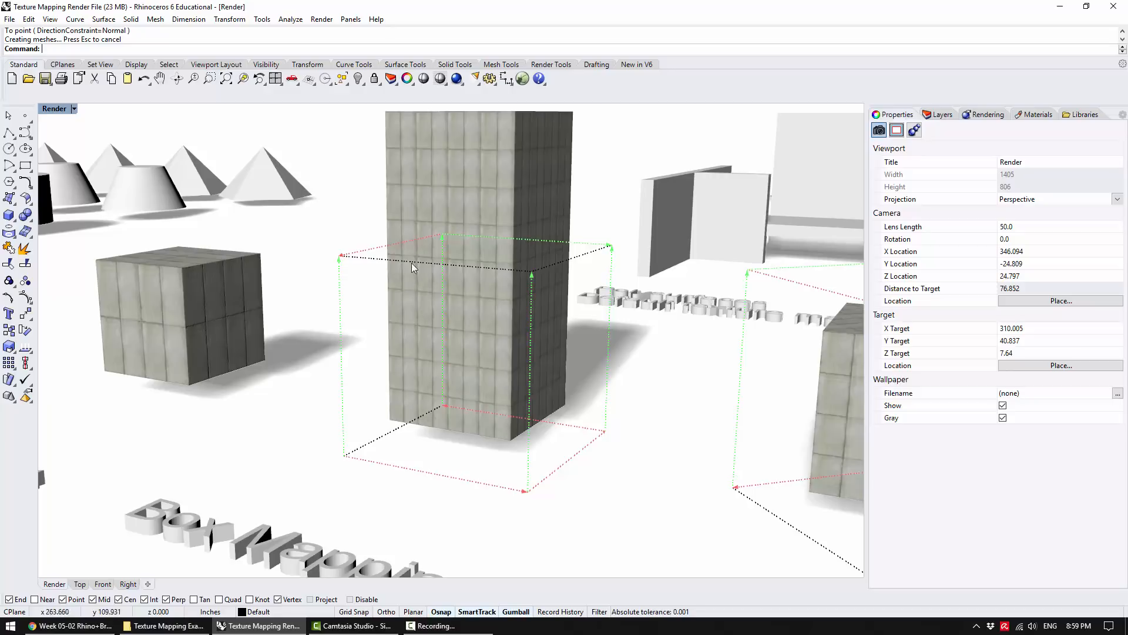
shift+right_drag(436, 213, 421, 278)
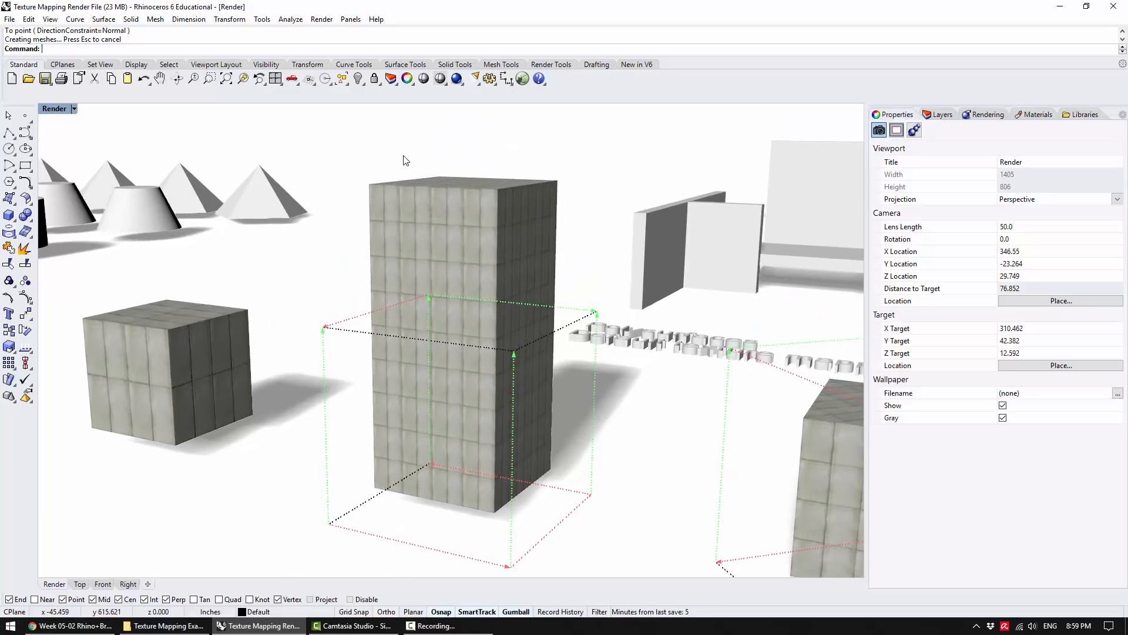
key(ctrl+z)
Examine the row of example cubes from the rotated box mappings through the Spherical and flattened Spherical mapping widgets
right_drag(388, 220, 476, 355)
shift+right_drag(615, 333, 543, 239)
scroll(437, 244, down, 4)
right_drag(436, 244, 451, 320)
shift+right_drag(569, 316, 397, 291)
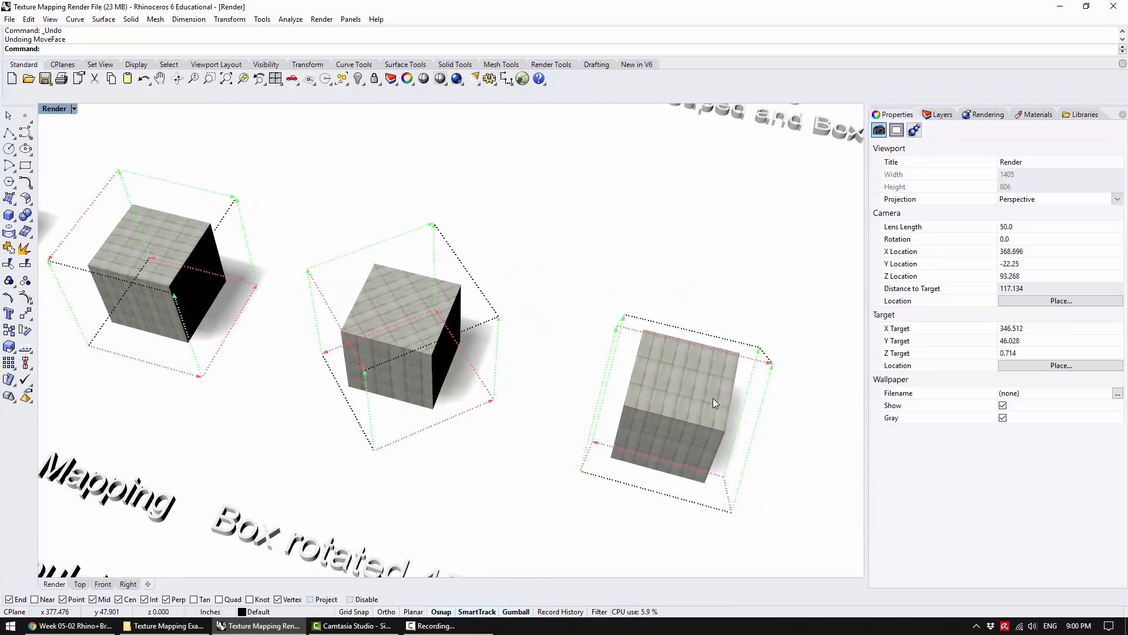
shift+right_drag(800, 424, 541, 341)
scroll(541, 340, down, 4)
shift+right_drag(602, 392, 541, 378)
scroll(485, 294, up, 4)
mouse_move(458, 294)
right_down()
mouse_move(439, 242)
mouse_move(447, 287)
right_up()
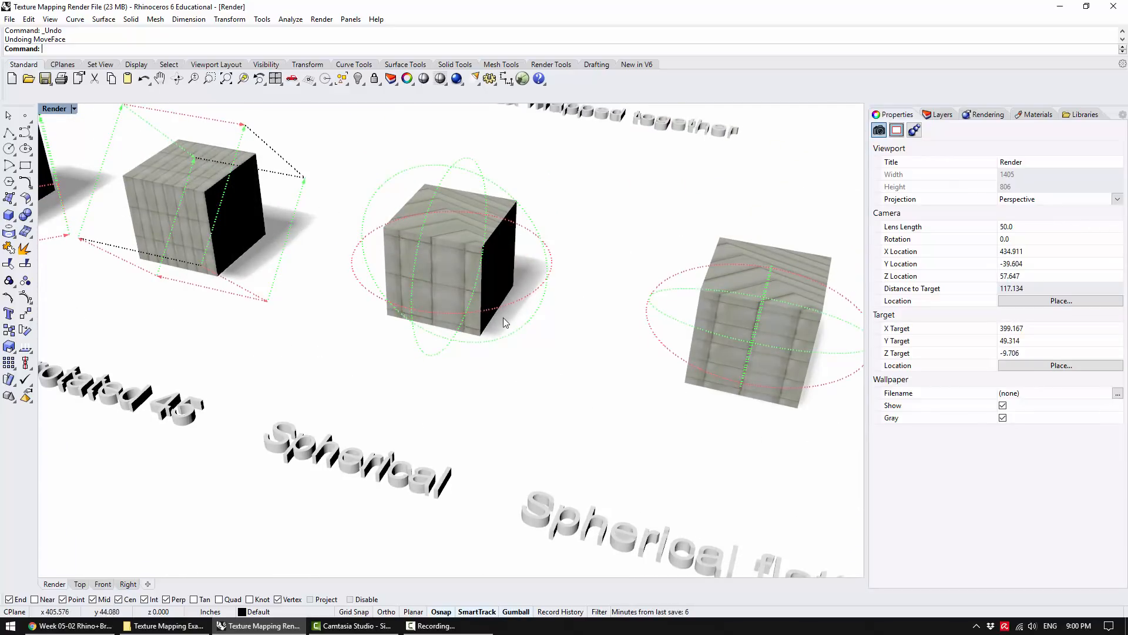
right_drag(697, 302, 594, 203)
right_drag(592, 150, 605, 385)
Scale the Spherical cube's mapping widget to a Z size of about 4.8 and an X size of about 42.6
click(596, 293)
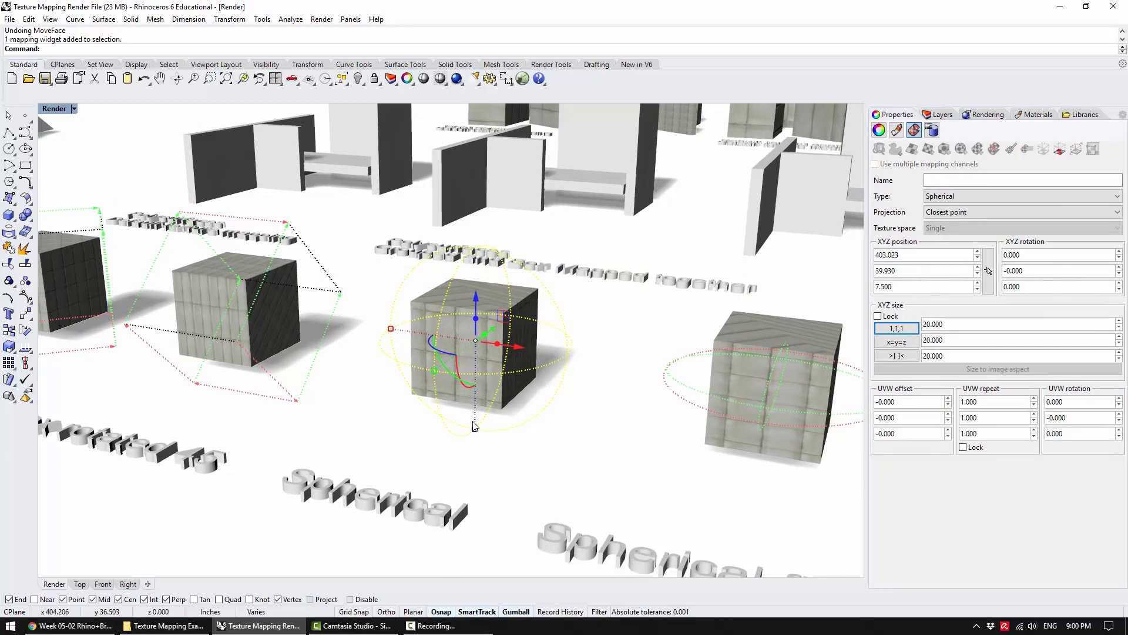
click(576, 422)
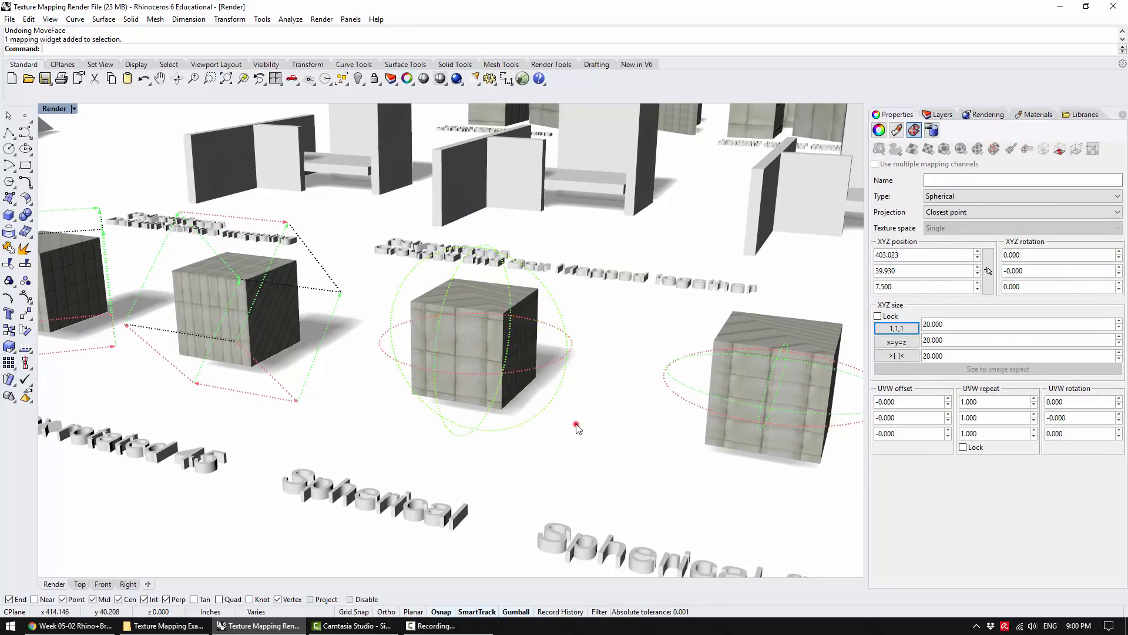
click(560, 393)
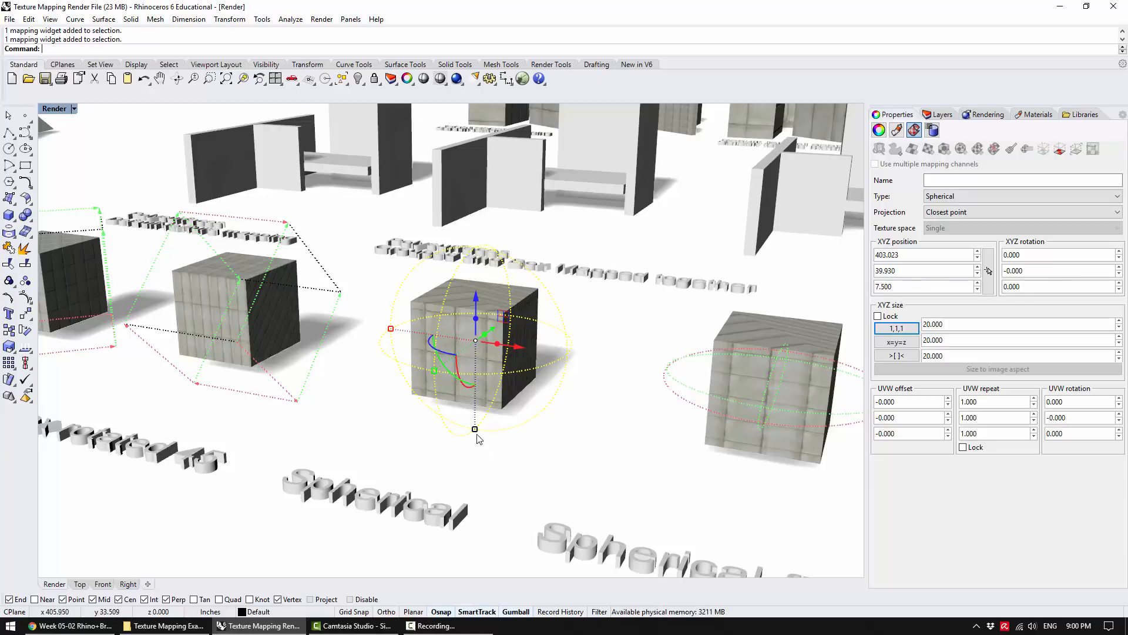
drag(476, 431, 471, 353)
mouse_move(511, 418)
right_down()
mouse_move(517, 396)
mouse_move(516, 435)
mouse_move(494, 405)
right_up()
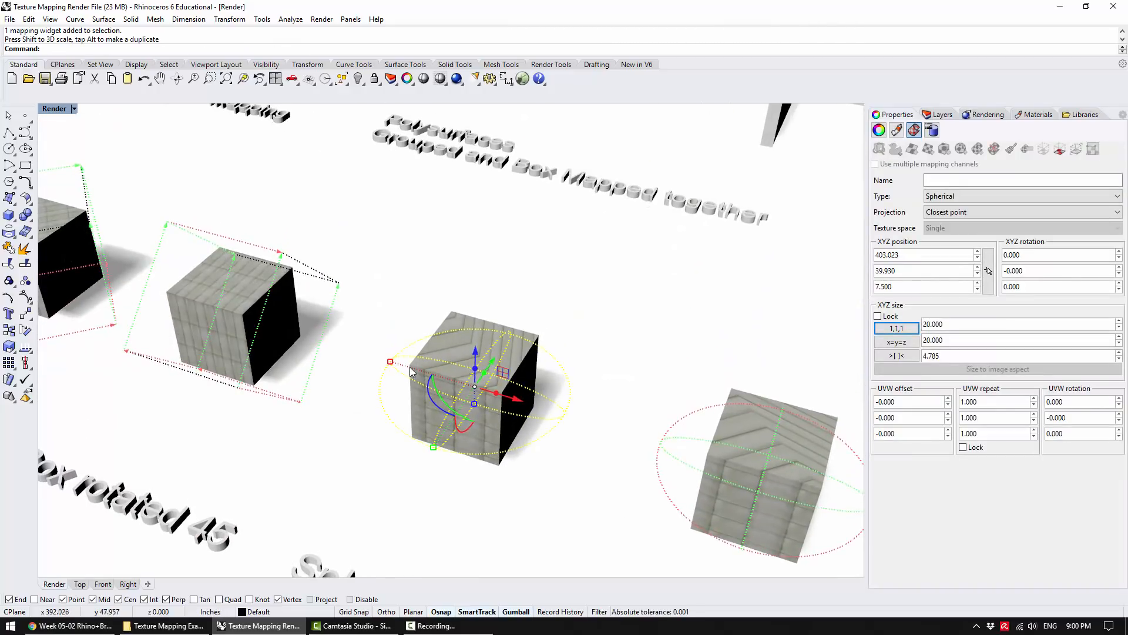
drag(390, 361, 301, 334)
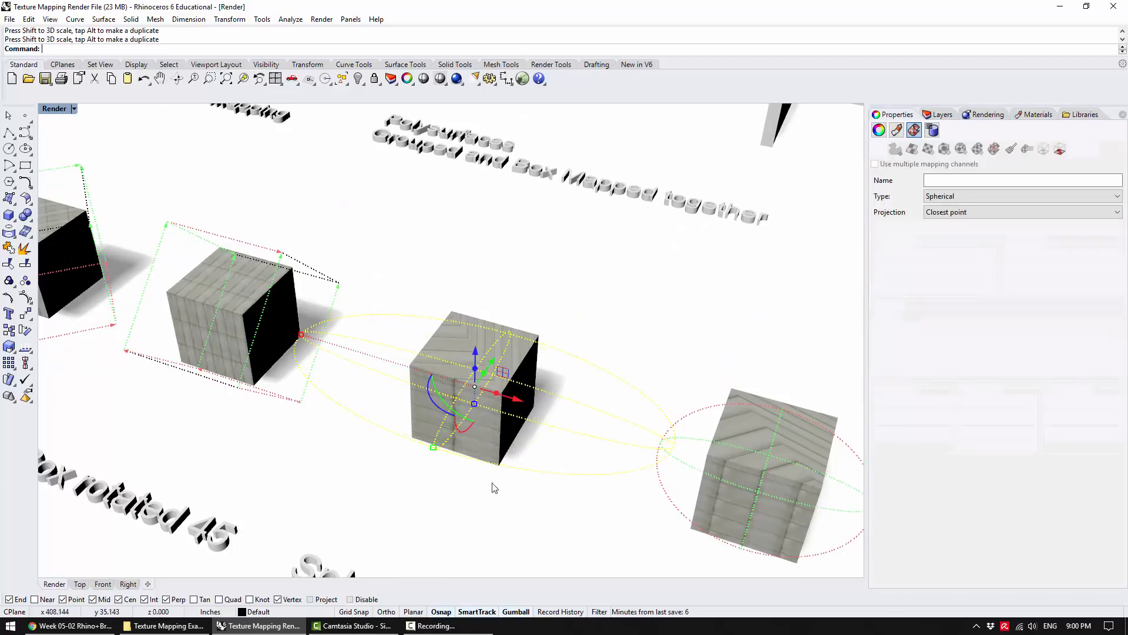
right_drag(499, 473, 552, 446)
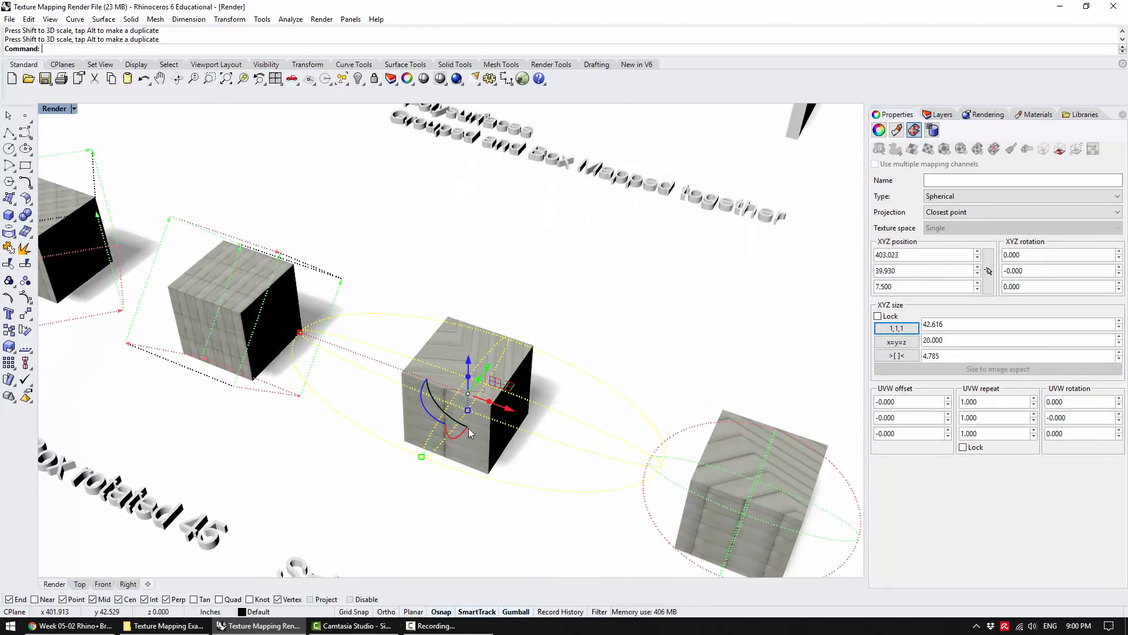
Rotate the spherical mapping widget about -48.8 degrees around Z, and undo the rotation and both scalings
drag(422, 404, 448, 434)
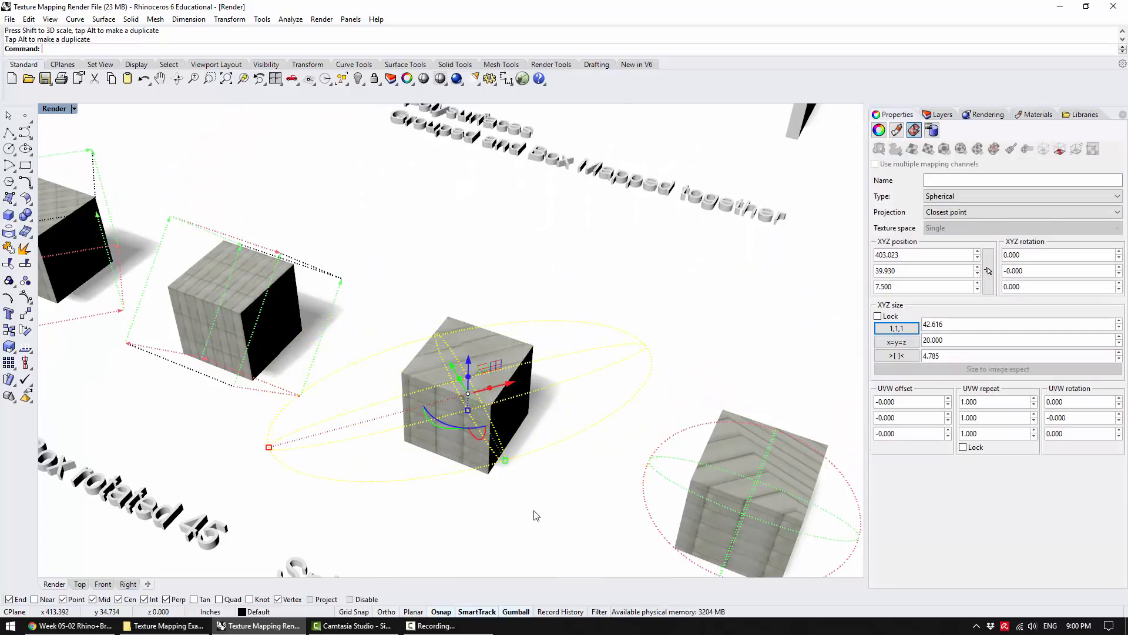
key(ctrl+z)
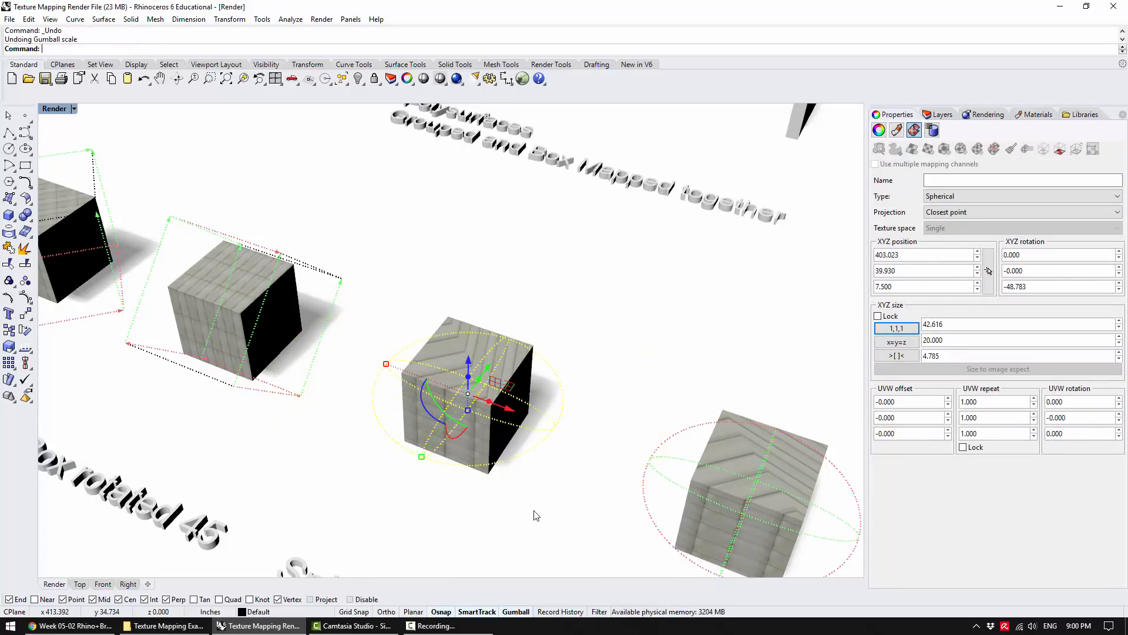
key(Escape)
Select the Spherical cube and its mapping widget in turn to compare the two
right_drag(534, 513, 538, 459)
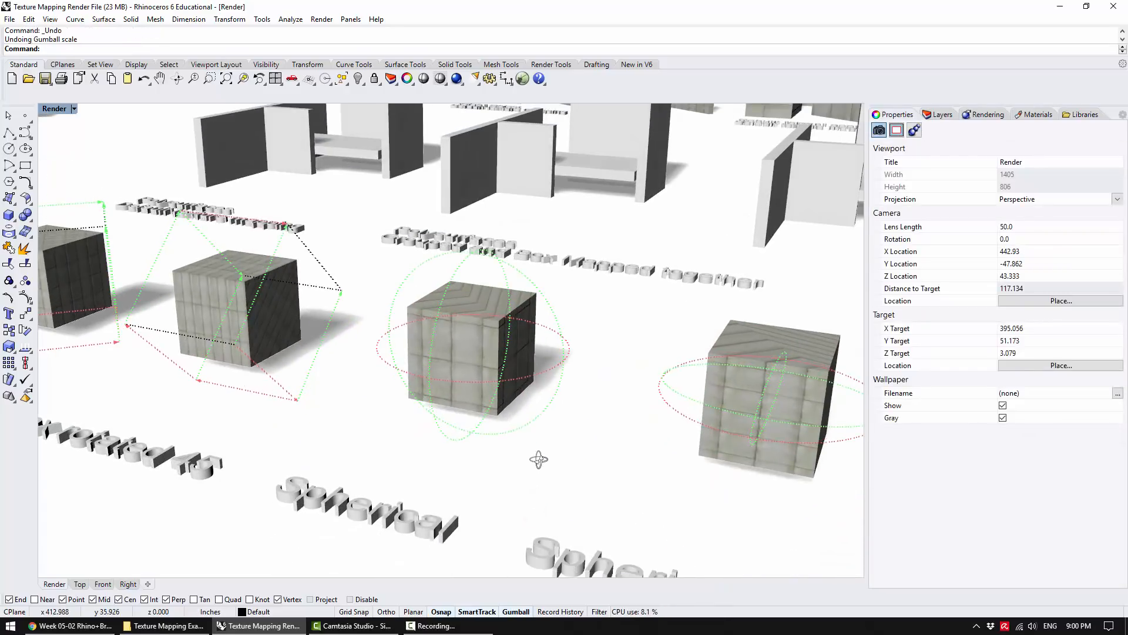
click(482, 364)
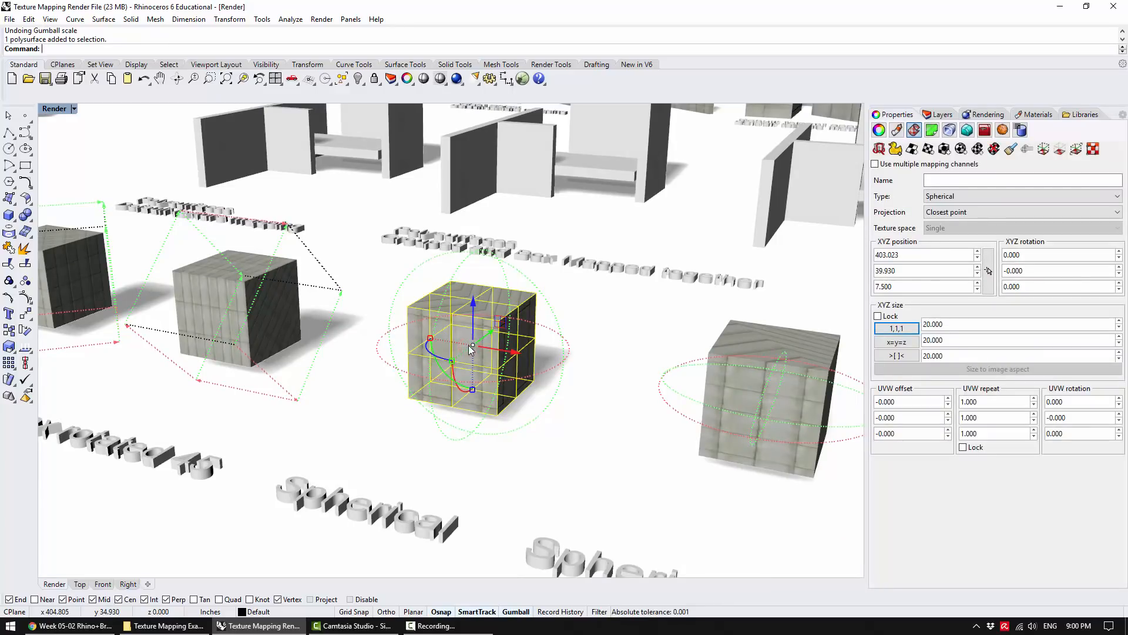
click(555, 315)
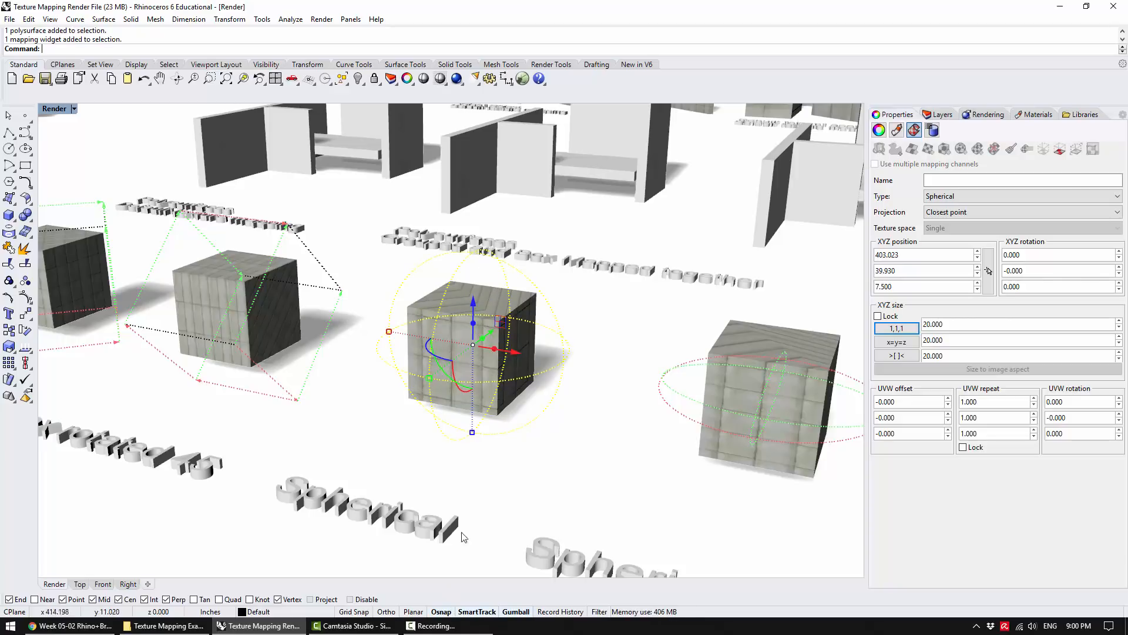
scroll(564, 317, down, 3)
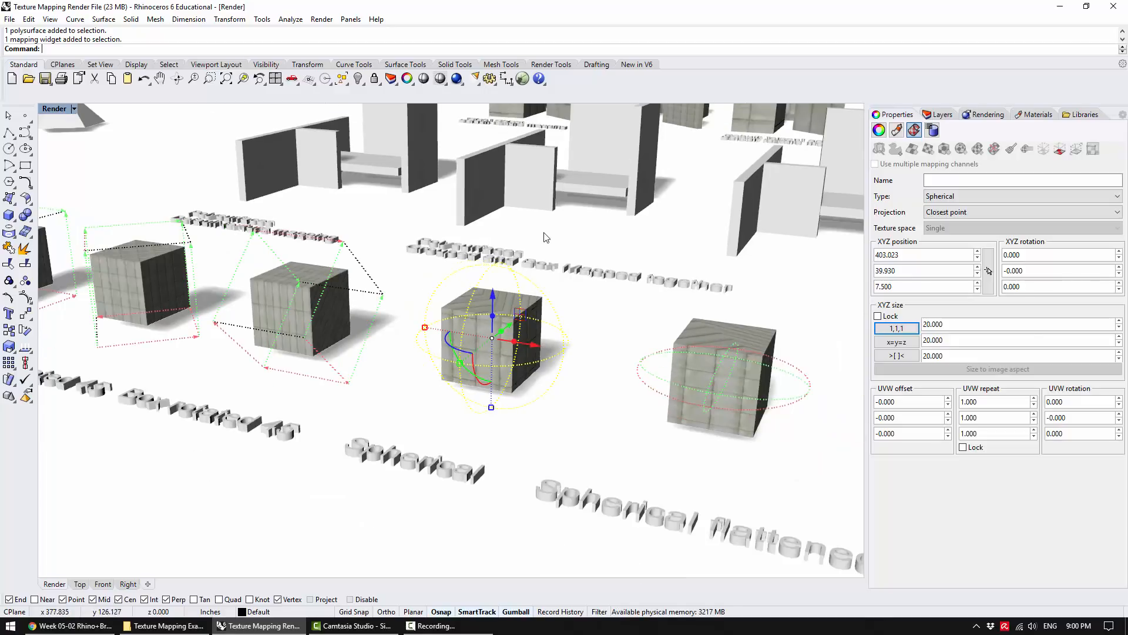
Move on to the polysurface examples and examine the Default texture mapping and Grouped and Box Mapped together layouts from above
right_drag(544, 233, 557, 272)
shift+right_drag(515, 218, 528, 435)
scroll(528, 435, down, 4)
click(469, 388)
shift+right_drag(469, 388, 484, 470)
right_drag(439, 364, 511, 408)
shift+right_drag(436, 246, 444, 329)
right_drag(445, 342, 418, 344)
scroll(331, 278, up, 8)
shift+right_drag(469, 376, 492, 352)
shift+right_drag(384, 376, 409, 393)
click(218, 497)
click(383, 421)
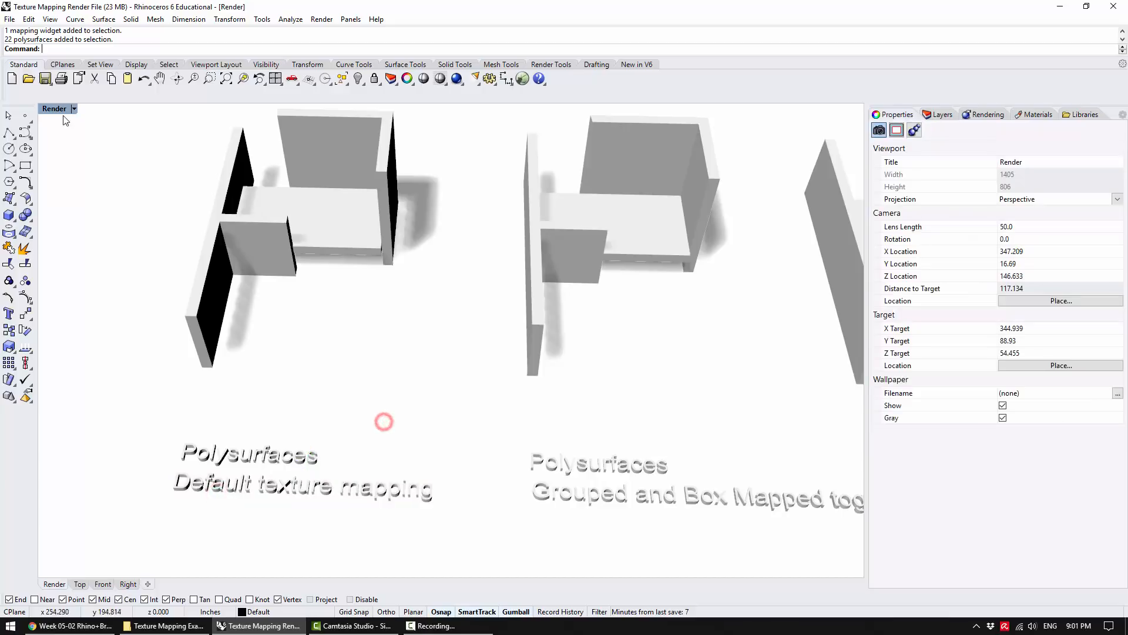
Show the viewport as Shaded and check the selection of the separate default-mapped walls against the grouped polysurfaces
click(59, 113)
click(70, 146)
mouse_move(616, 366)
shift+right_down()
mouse_move(220, 377)
mouse_move(577, 384)
mouse_move(450, 381)
mouse_move(588, 397)
mouse_move(552, 397)
shift+right_up()
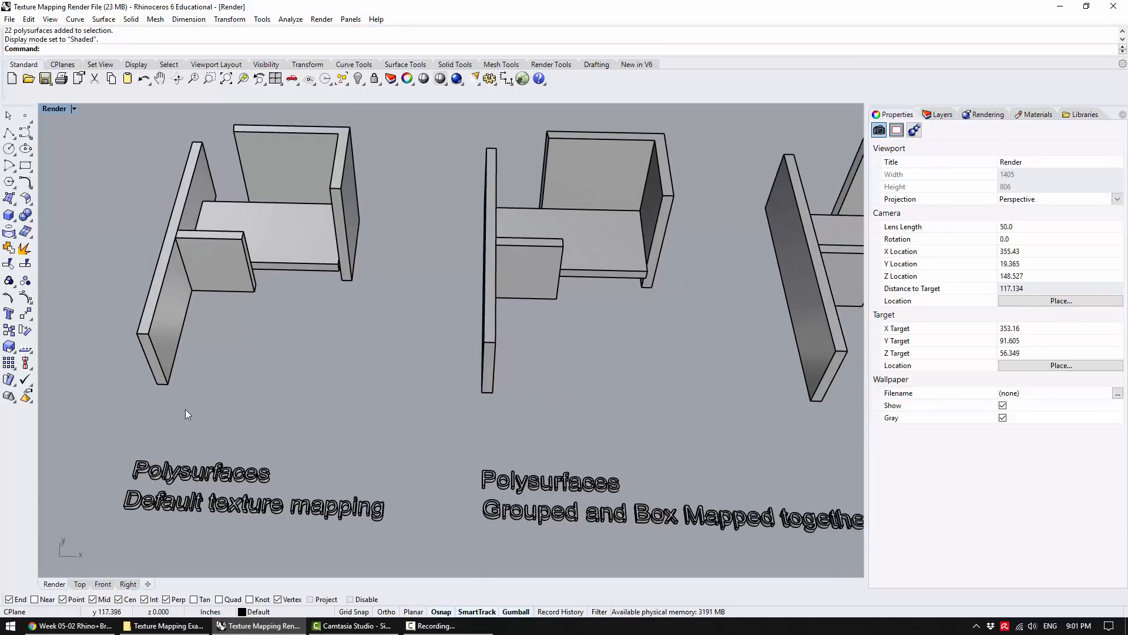
click(161, 337)
click(264, 229)
click(292, 168)
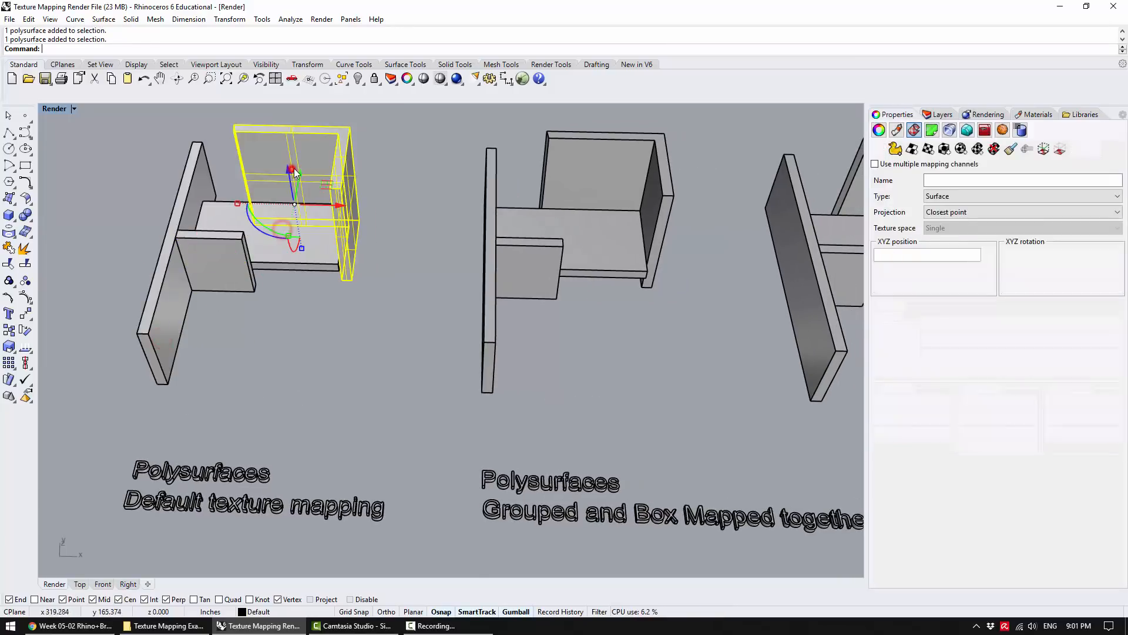
click(446, 280)
click(576, 246)
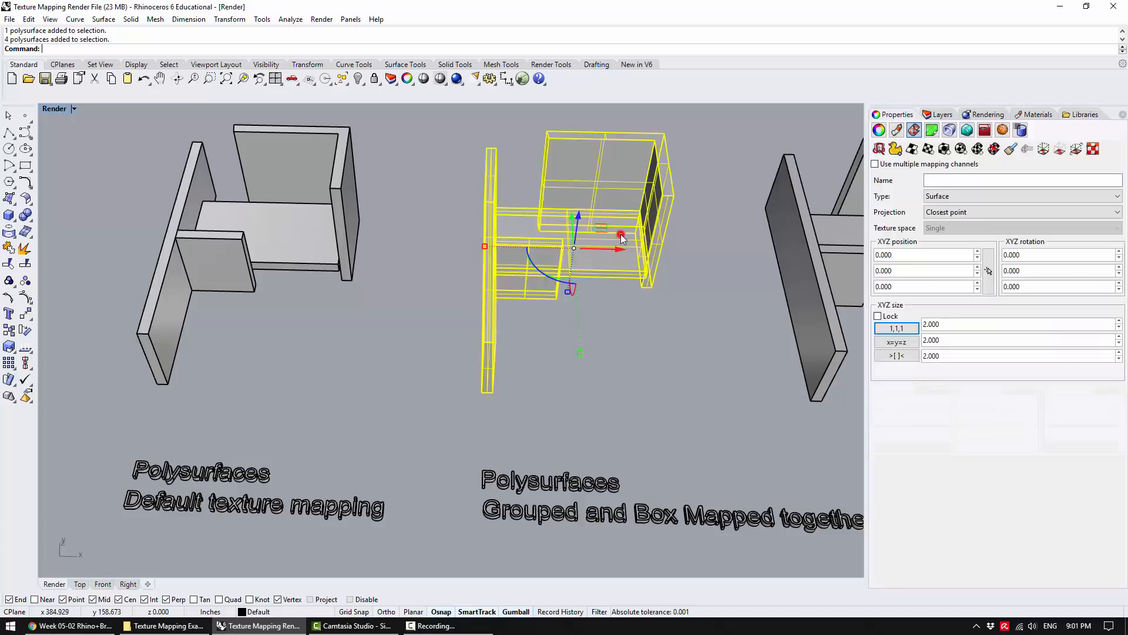
Look over the remaining polysurface examples and return the viewport to the Rendered display mode
click(689, 333)
shift+right_drag(730, 319, 220, 305)
shift+right_drag(504, 307, 509, 327)
shift+right_drag(376, 262, 929, 276)
shift+right_drag(356, 278, 345, 281)
right_drag(419, 261, 409, 252)
click(54, 108)
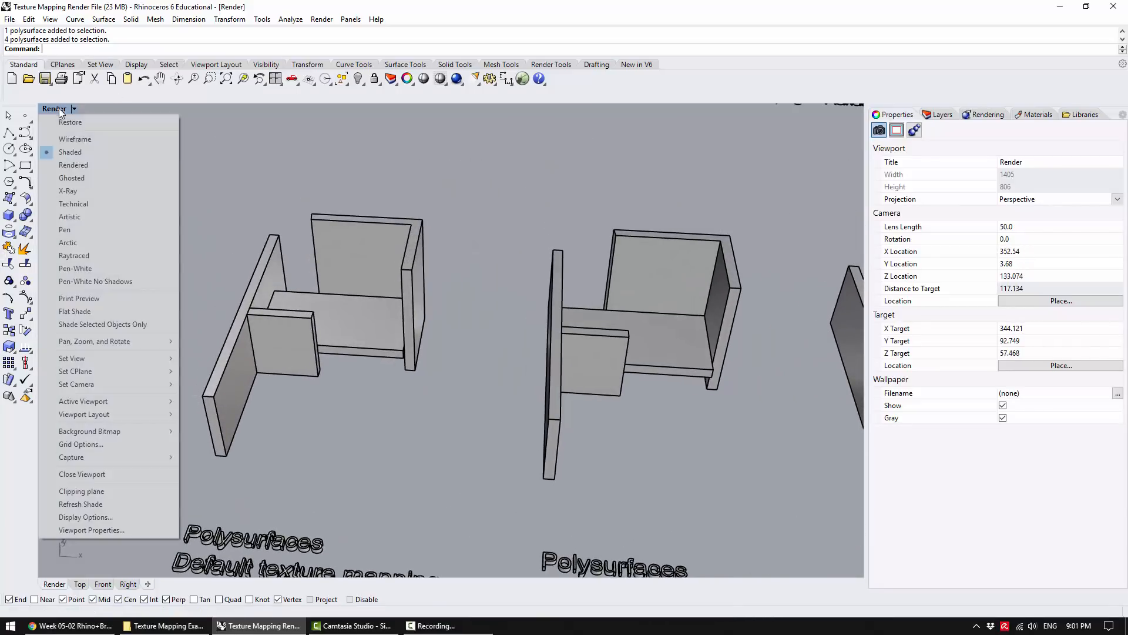
click(80, 165)
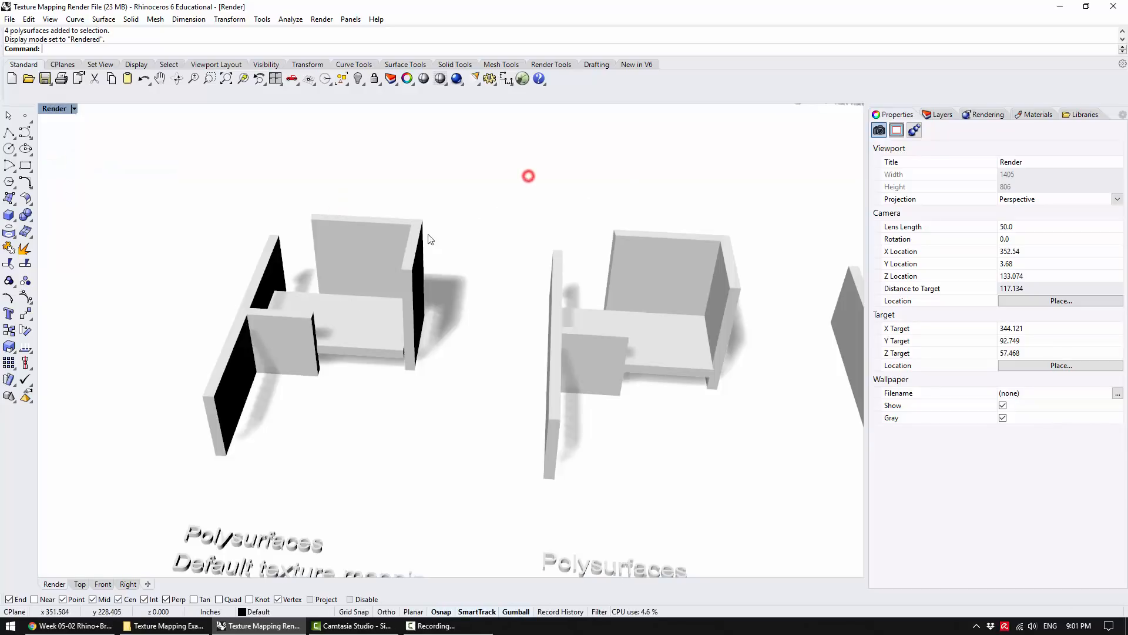
Assign the concrete_3 material to the four polysurfaces of the Default texture mapping example
click(1032, 117)
drag(105, 159, 478, 520)
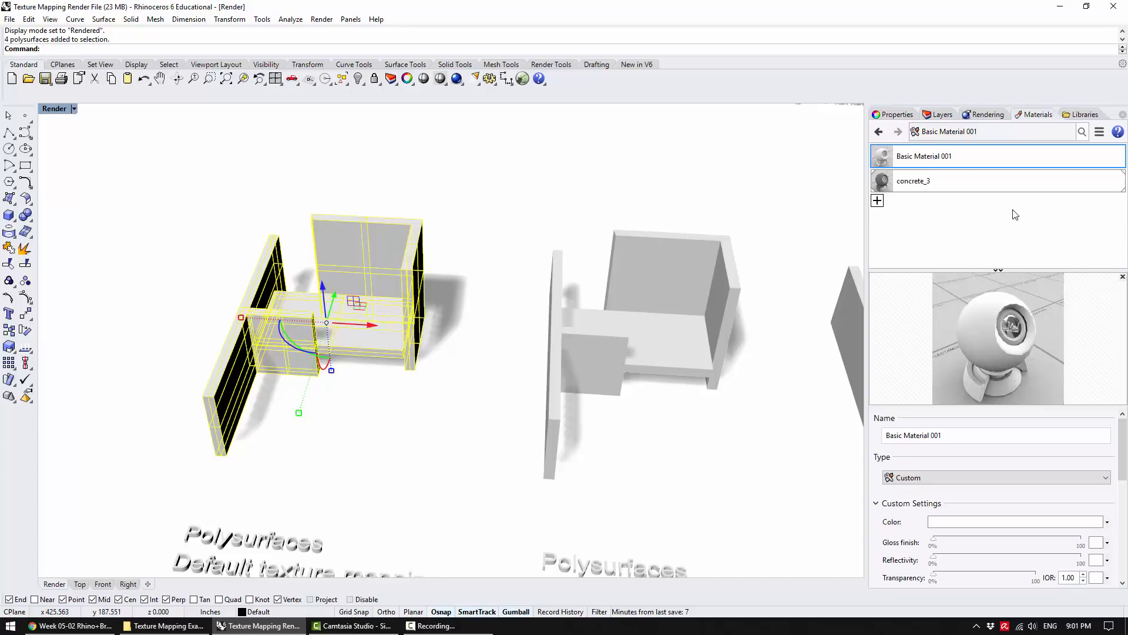
click(986, 181)
right_click(987, 183)
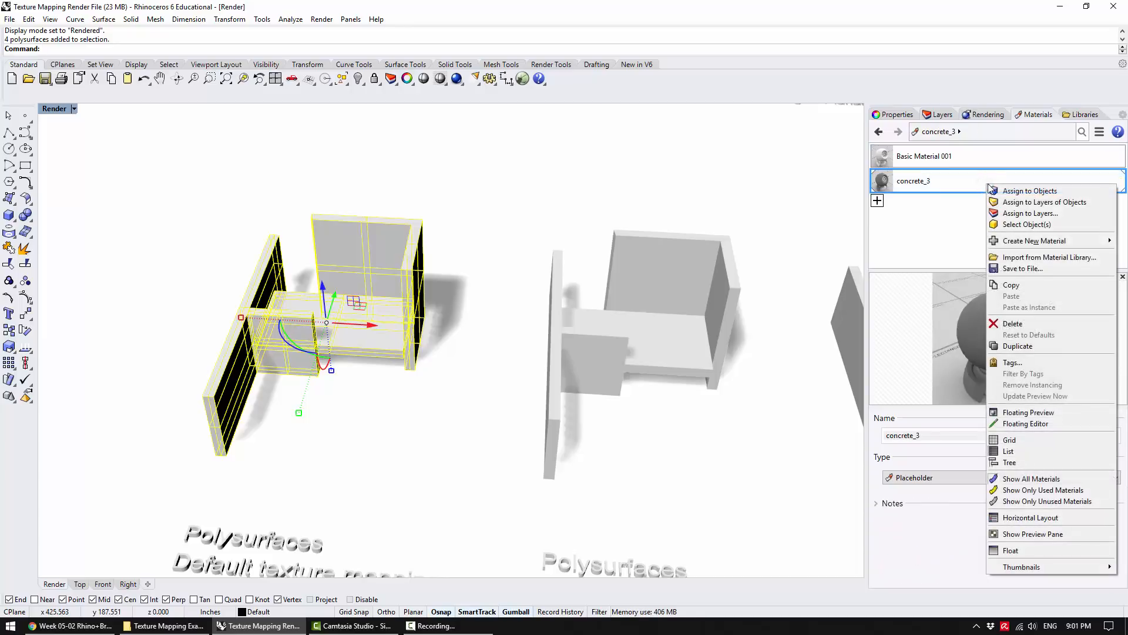
click(1045, 192)
click(528, 168)
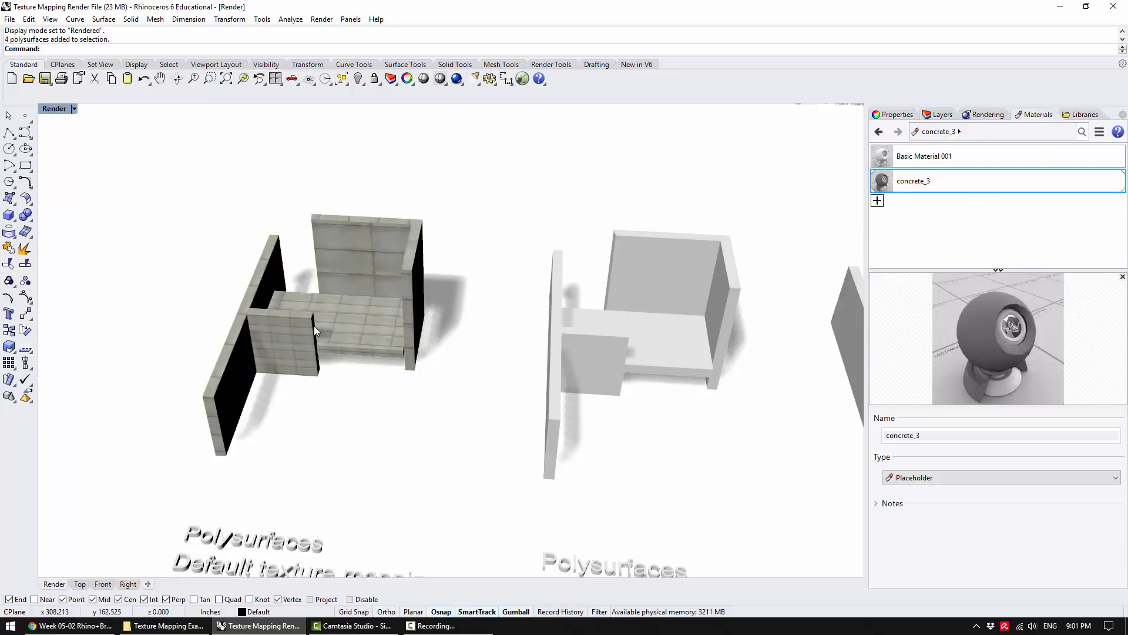
Zoom to the concrete-textured default-mapped walls and examine the tile sizes on the different pieces
right_drag(329, 312, 414, 324)
drag(437, 462, 189, 265)
text(zs)
key(Return)
click(189, 265)
right_drag(190, 266, 304, 303)
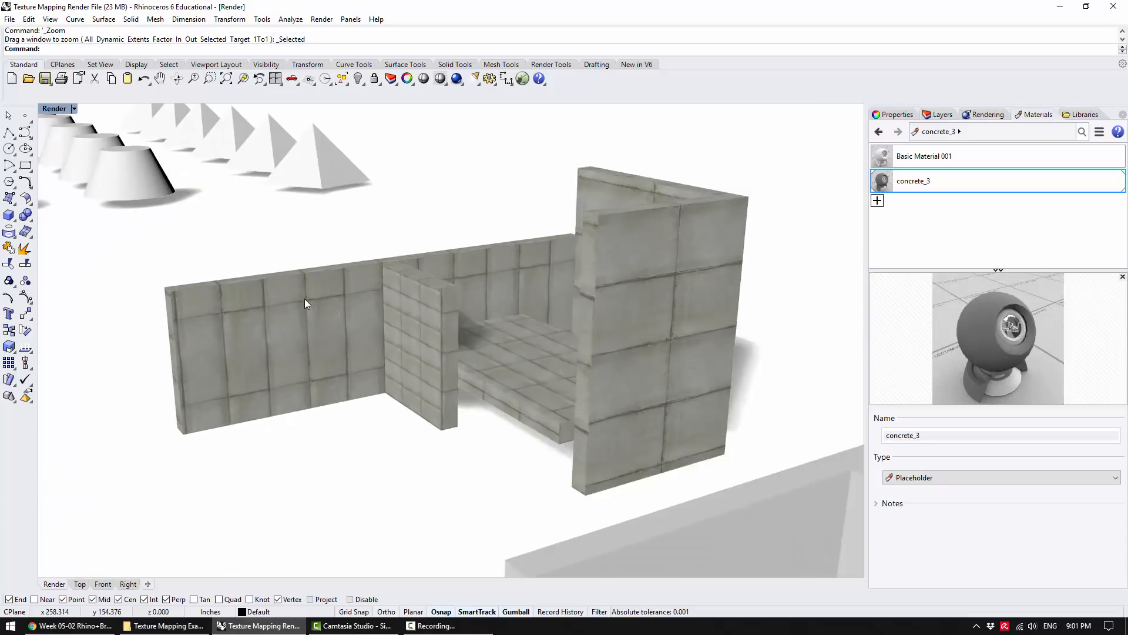
Examine the concrete tile sizes on the long wall and the tall L-shaped wall of the default-mapped example
scroll(304, 302, up, 4)
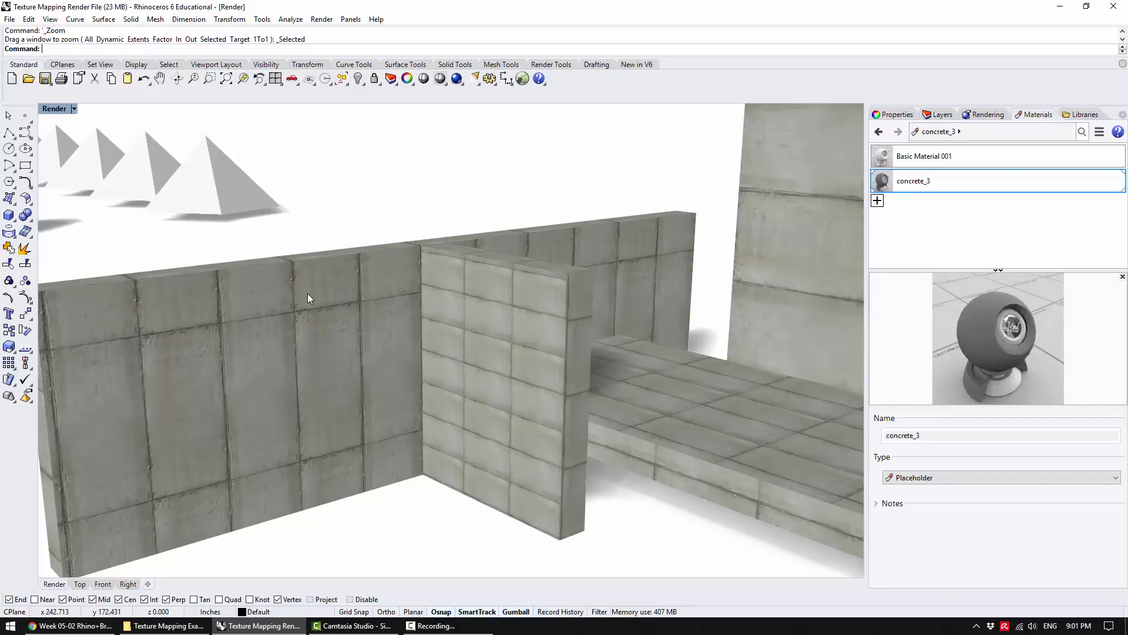
click(301, 301)
click(509, 299)
click(411, 202)
click(365, 305)
click(398, 215)
click(344, 293)
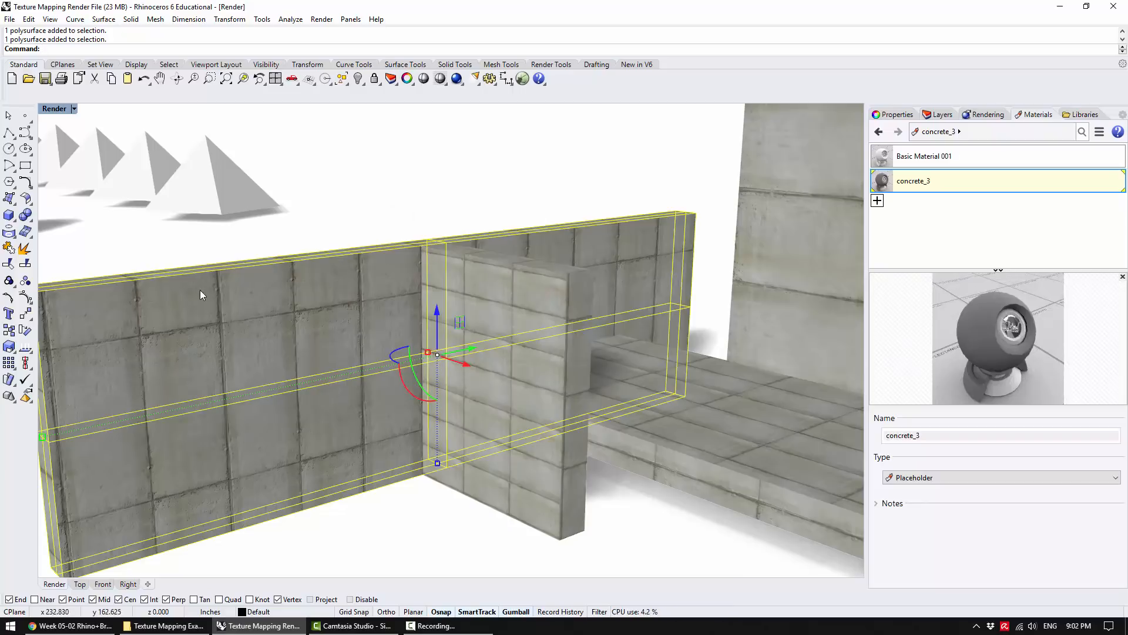
right_drag(418, 303, 461, 297)
scroll(461, 297, down, 3)
click(765, 209)
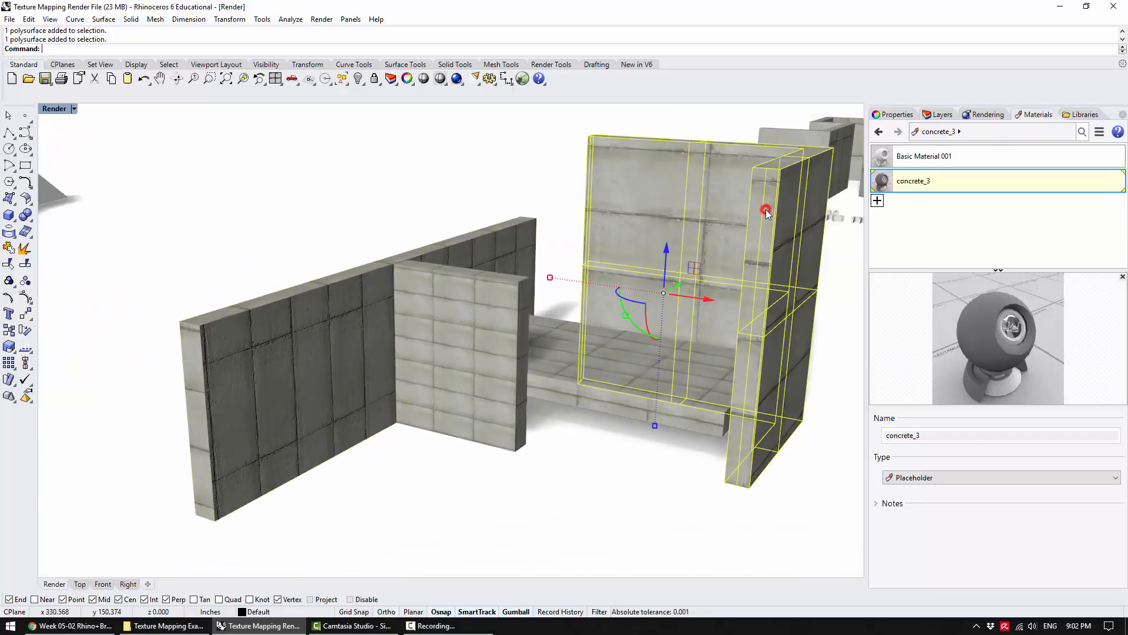
right_drag(706, 203, 515, 192)
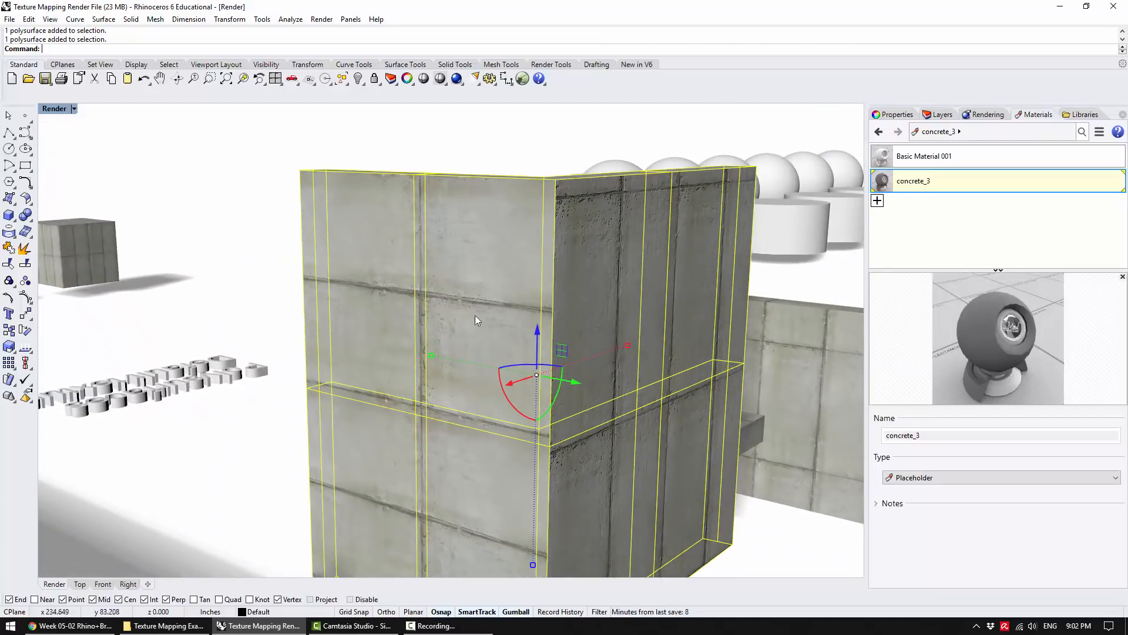
right_drag(547, 318, 541, 250)
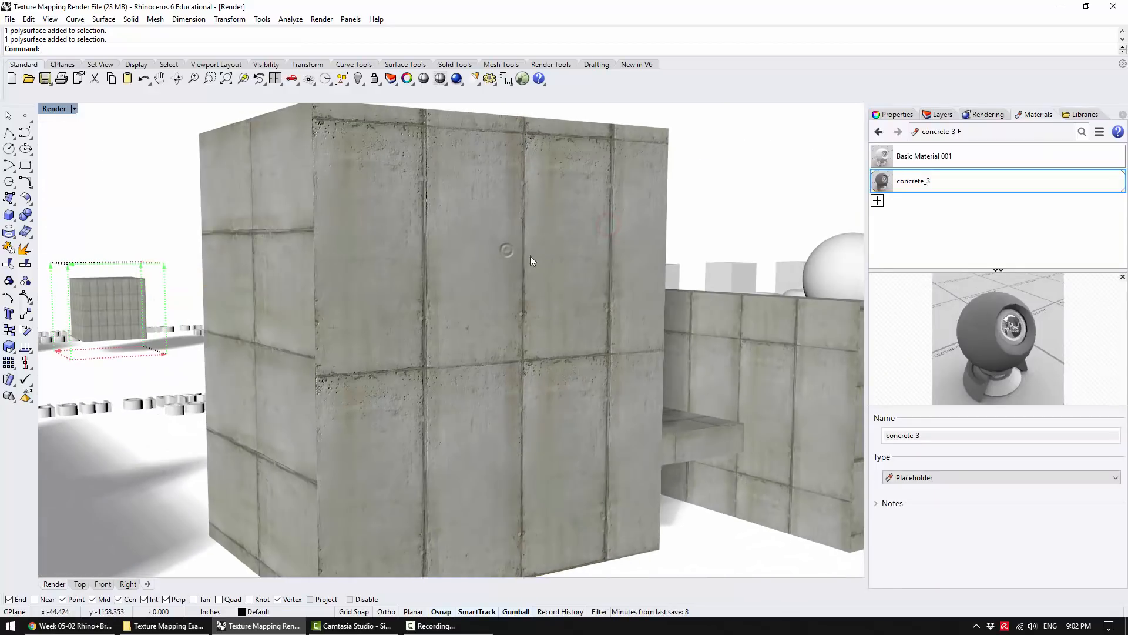
Examine the tiling on the short partition wall and compare it with the neighbouring default-mapped walls and floor slab
right_drag(363, 263, 545, 292)
right_drag(659, 464, 446, 330)
click(446, 329)
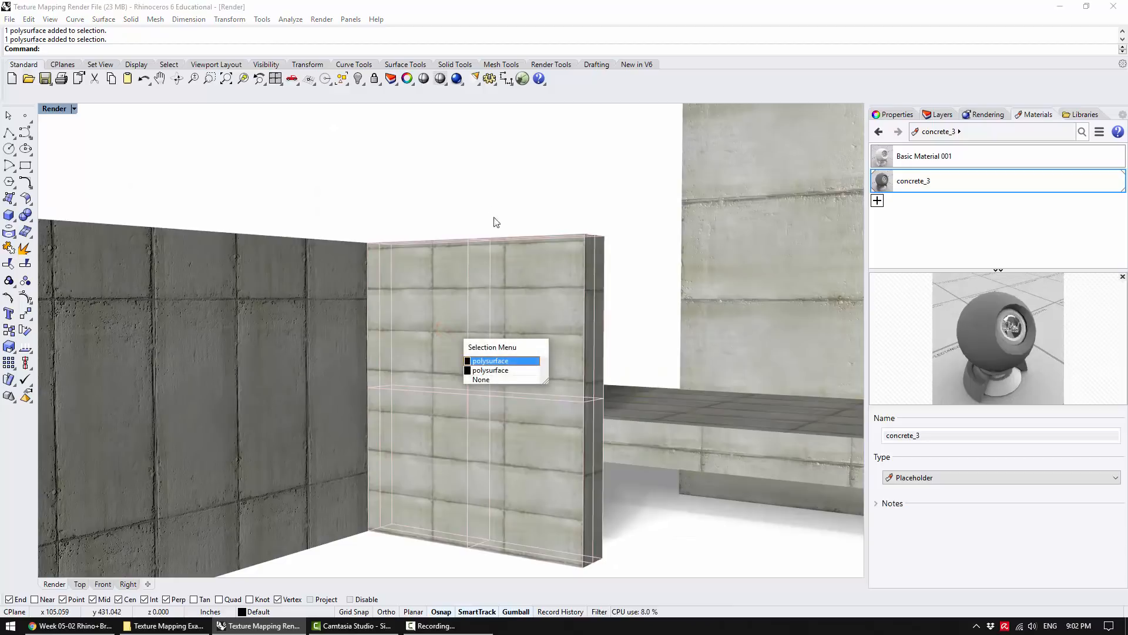
right_drag(619, 251, 277, 233)
click(545, 225)
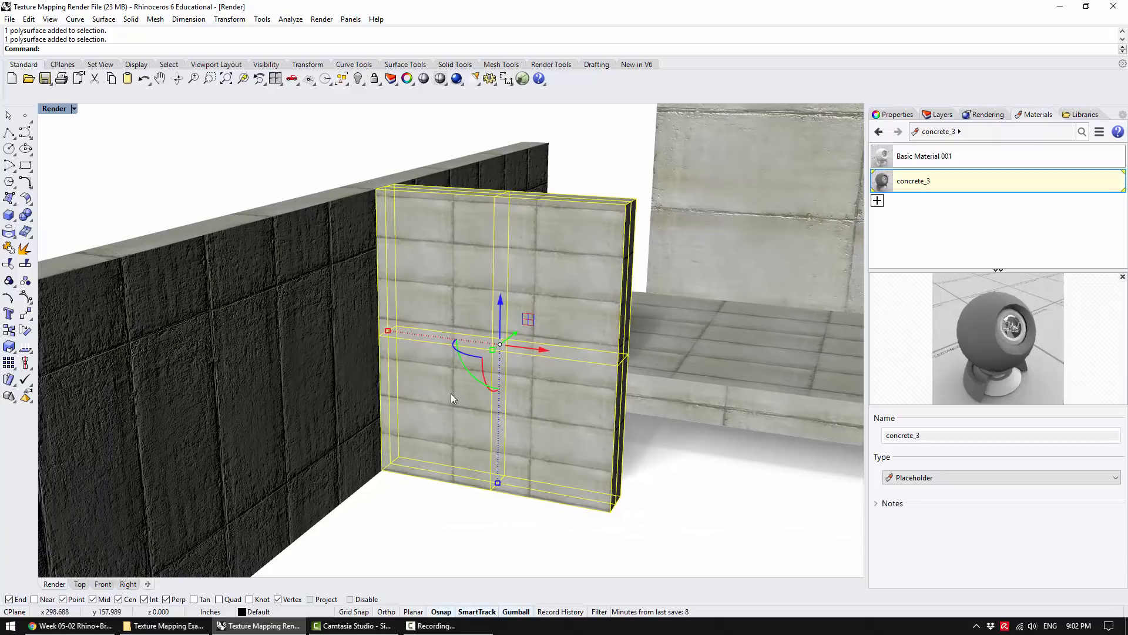
scroll(507, 348, down, 4)
right_drag(509, 350, 437, 315)
click(604, 335)
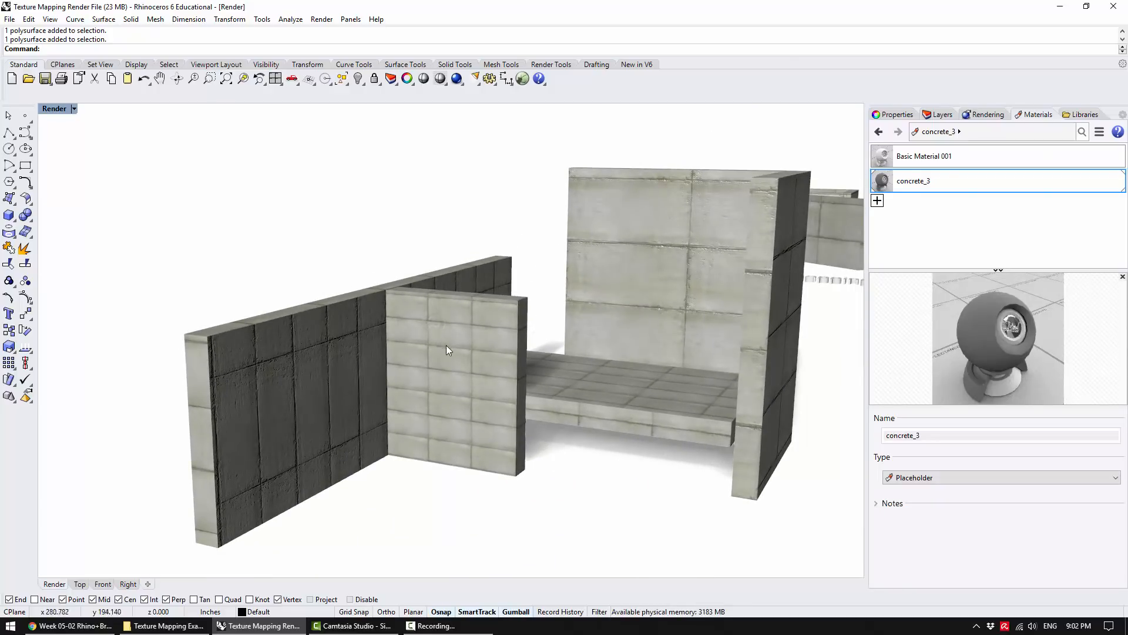
mouse_move(598, 290)
right_down()
mouse_move(534, 248)
mouse_move(541, 290)
mouse_move(451, 343)
mouse_move(329, 354)
right_up()
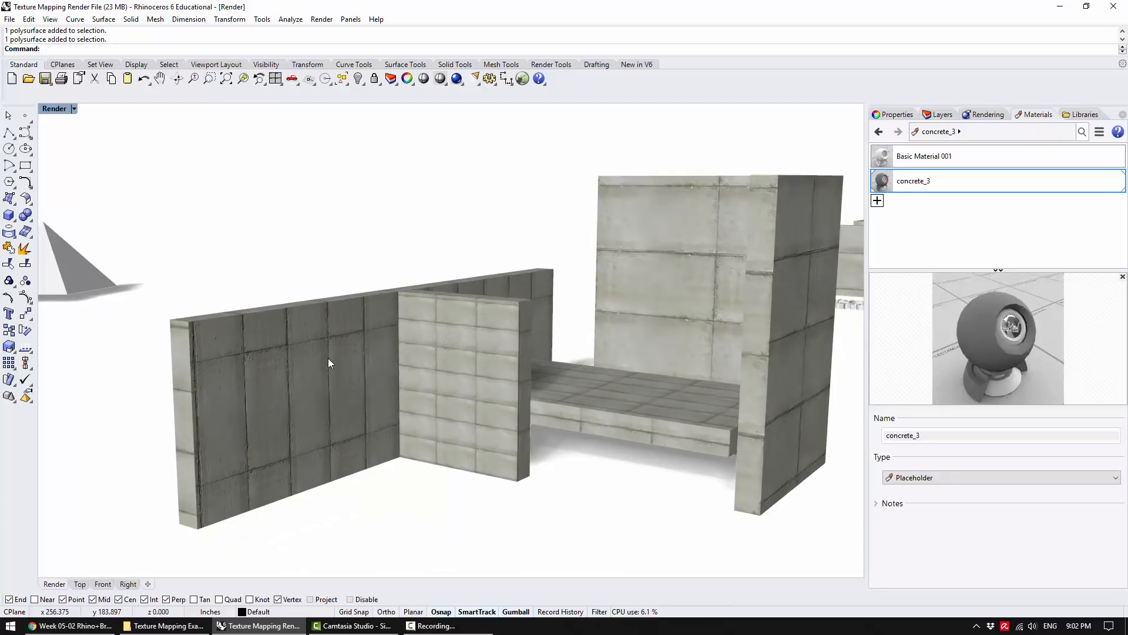
right_drag(400, 306, 351, 283)
Select the grouped polysurfaces beside the default-mapped example and compare the two arrangements
click(569, 337)
right_drag(613, 323, 629, 245)
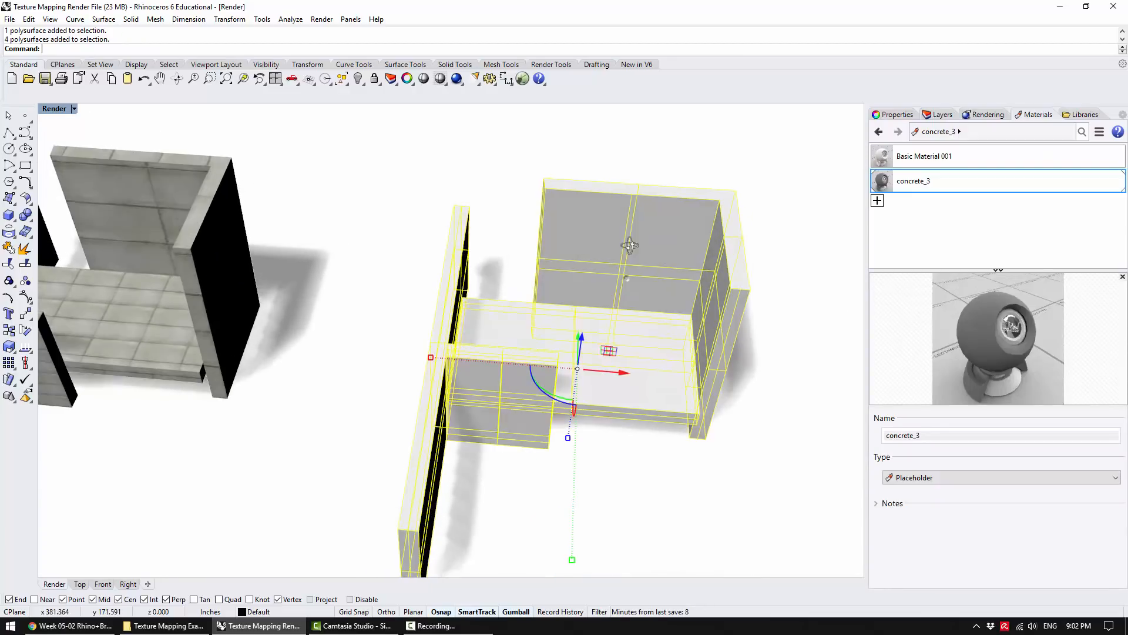
scroll(404, 259, down, 6)
shift+right_drag(401, 258, 476, 289)
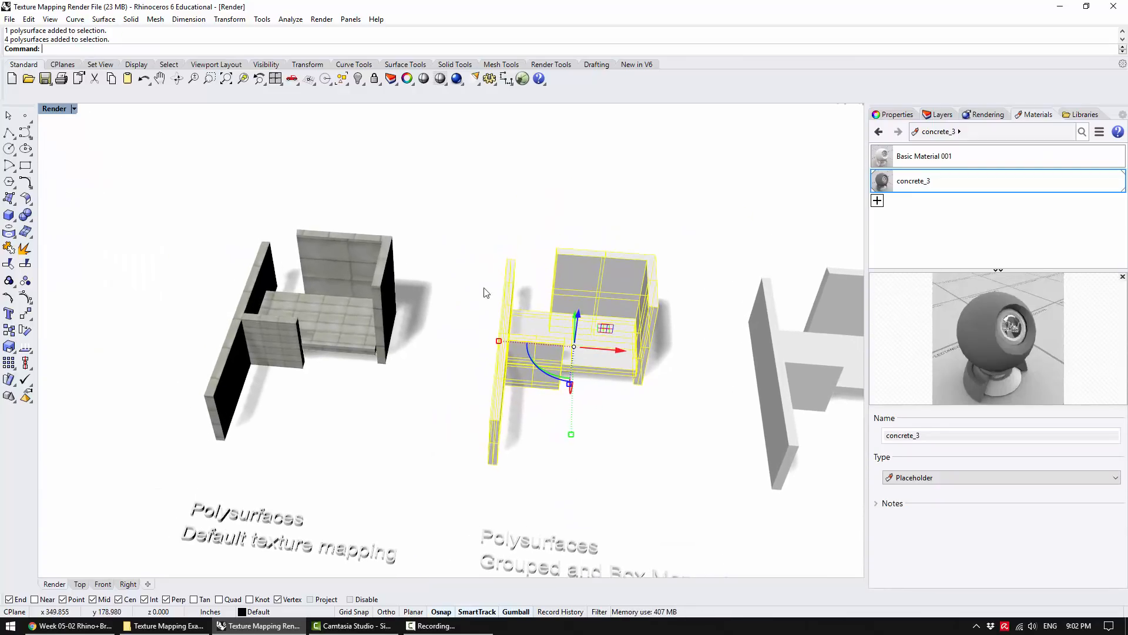
shift+right_drag(604, 376, 626, 395)
click(489, 314)
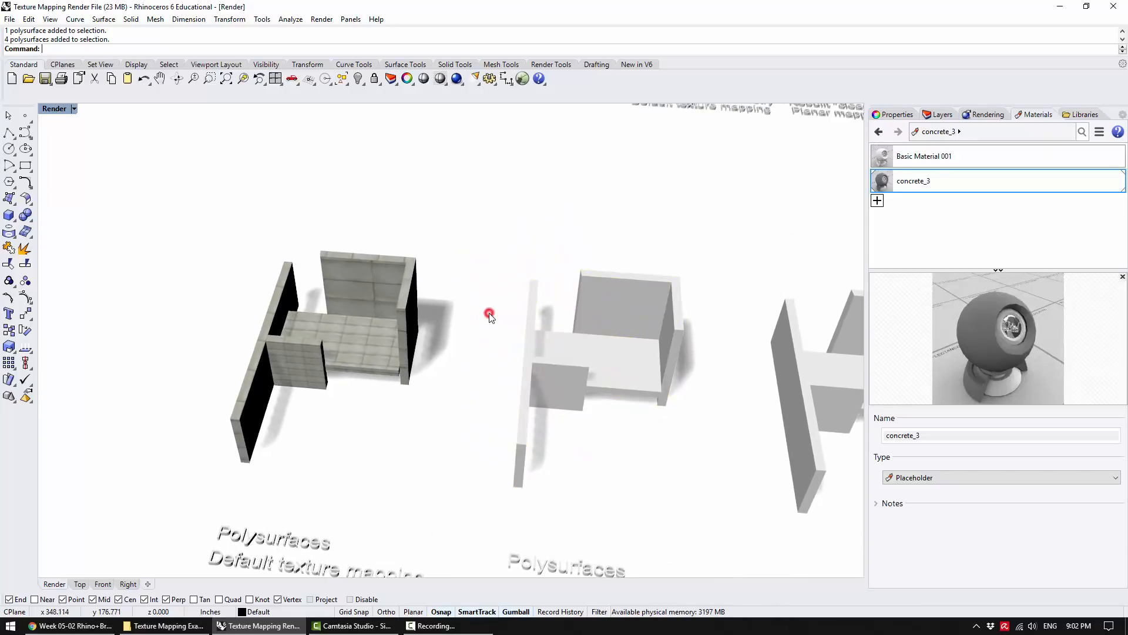
Group the four concrete polysurfaces of the Default texture mapping example
shift+right_drag(468, 302, 456, 325)
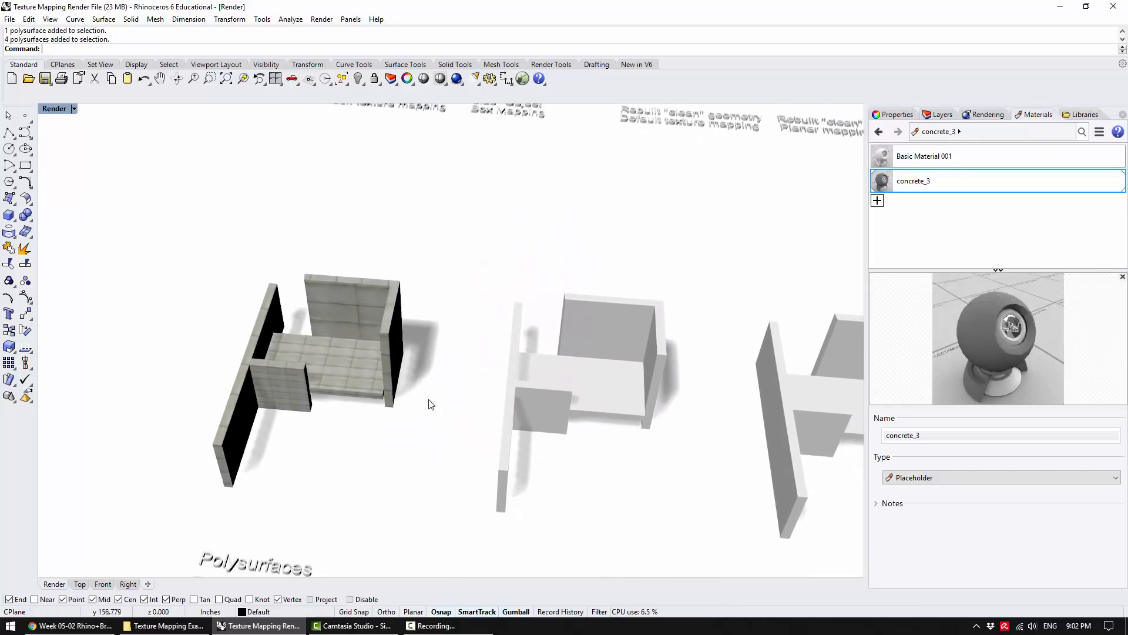
drag(228, 305, 229, 307)
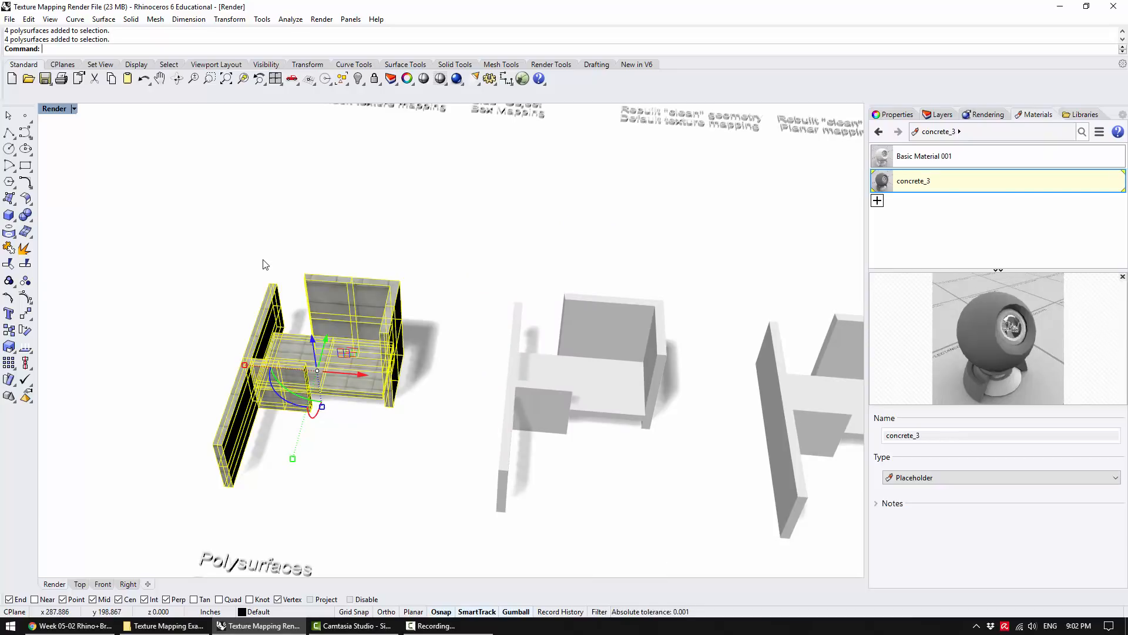
key(ctrl+g)
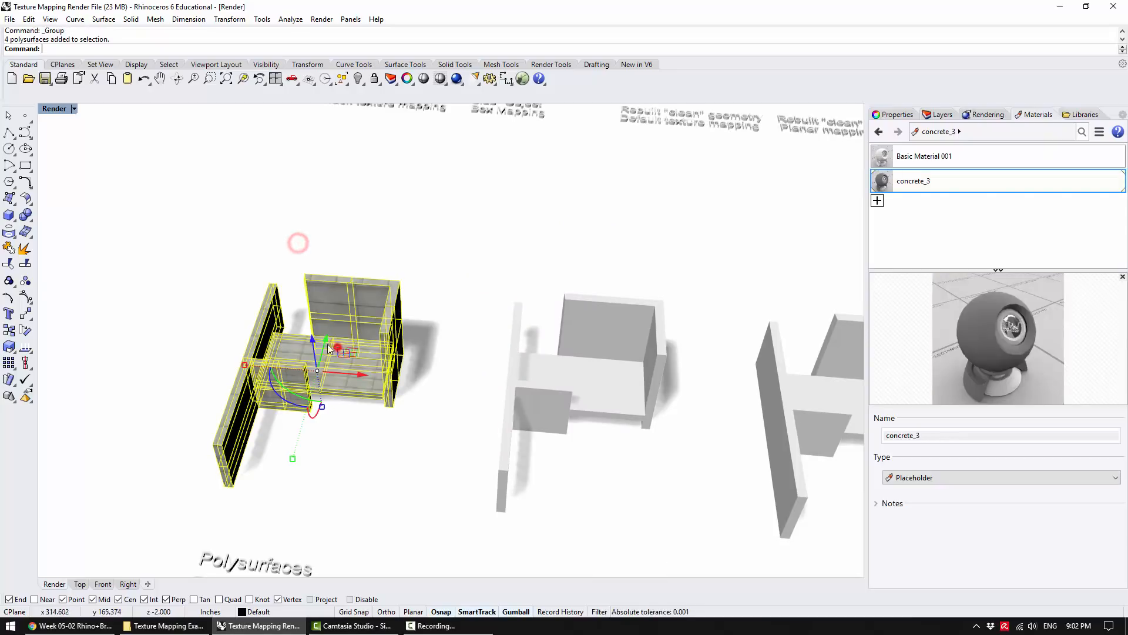
shift+right_drag(270, 252, 287, 215)
Assign the concrete_3 material to the polysurfaces of the Grouped and Box Mapped together example
click(625, 347)
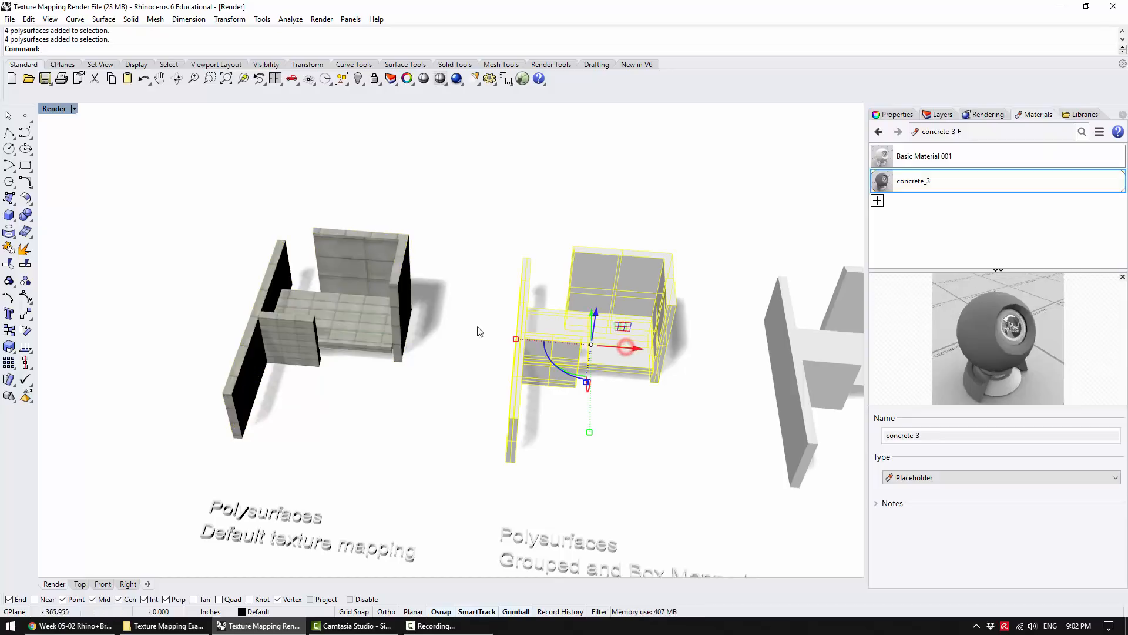
shift+right_drag(588, 331, 485, 327)
scroll(484, 327, up, 4)
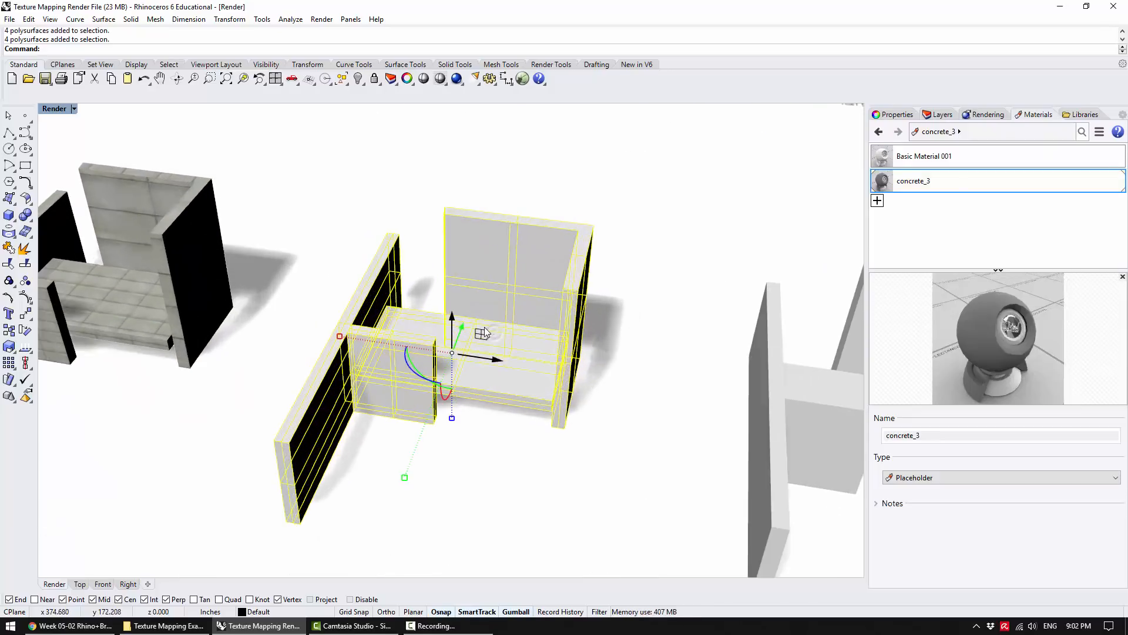
right_click(937, 185)
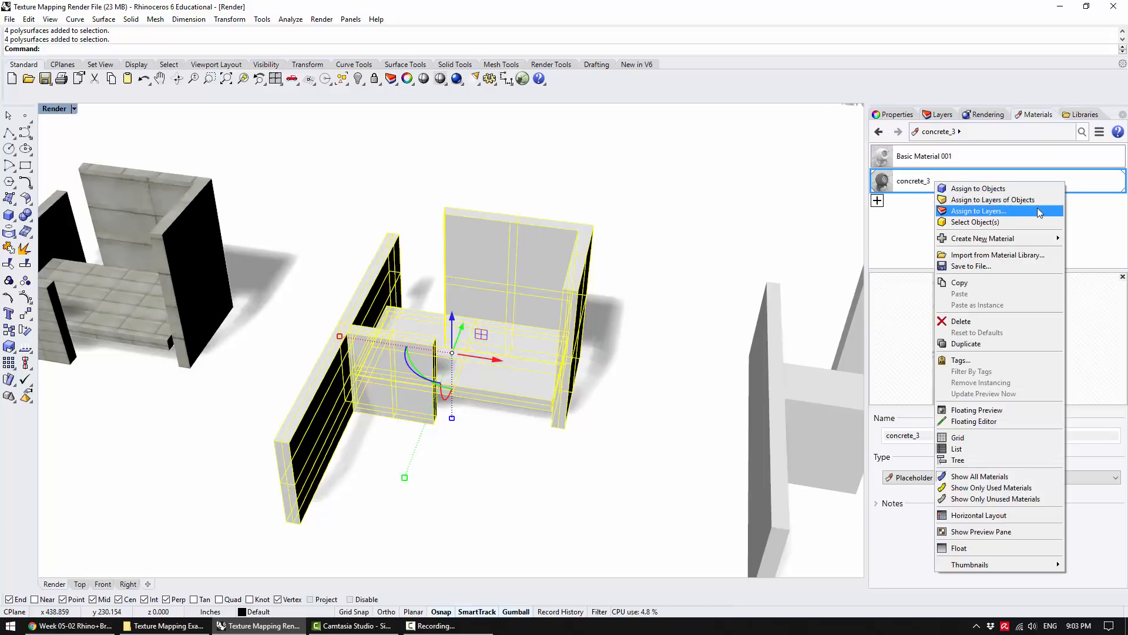
click(995, 191)
click(662, 167)
right_drag(569, 329, 492, 339)
click(491, 339)
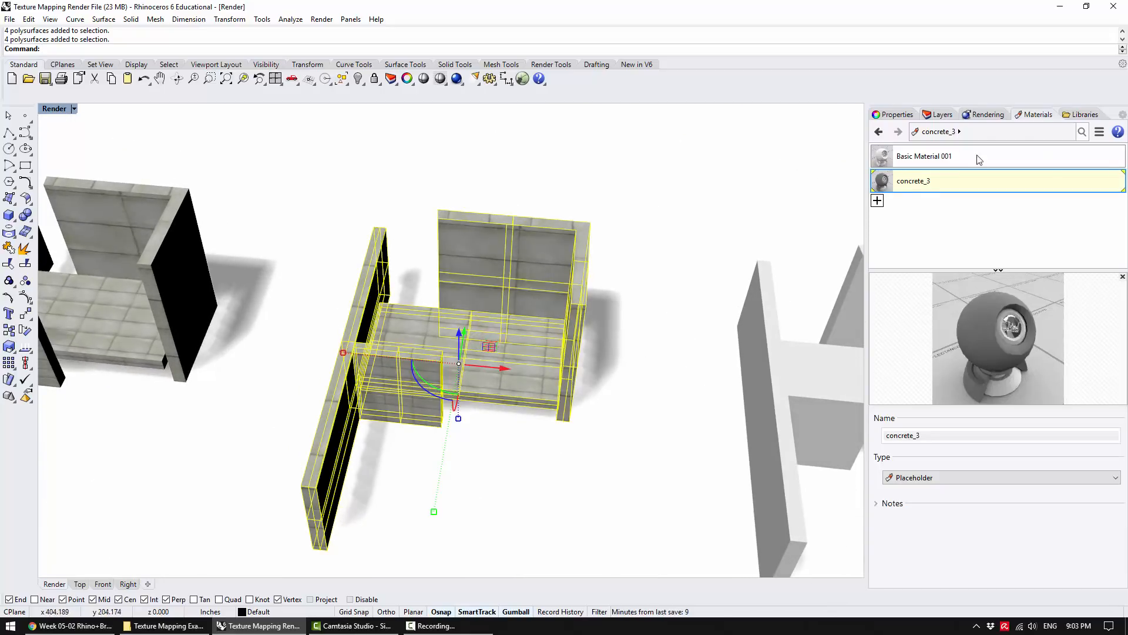
Apply a capped box mapping to the grouped polysurfaces, using their bounding box and the World coordinate system
click(899, 115)
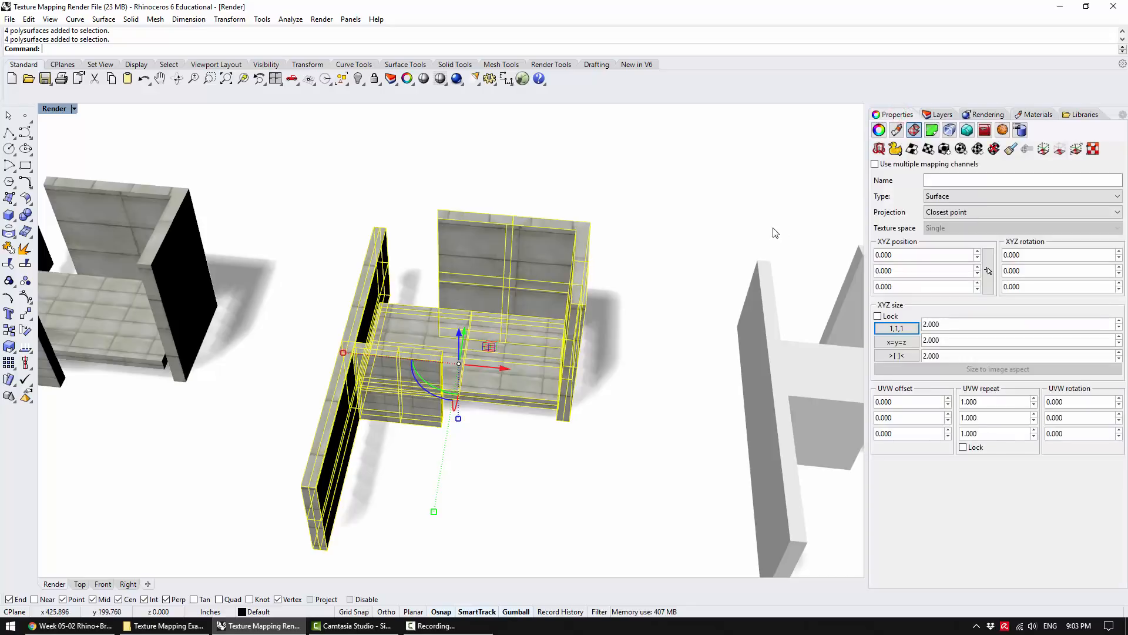
click(896, 131)
click(914, 131)
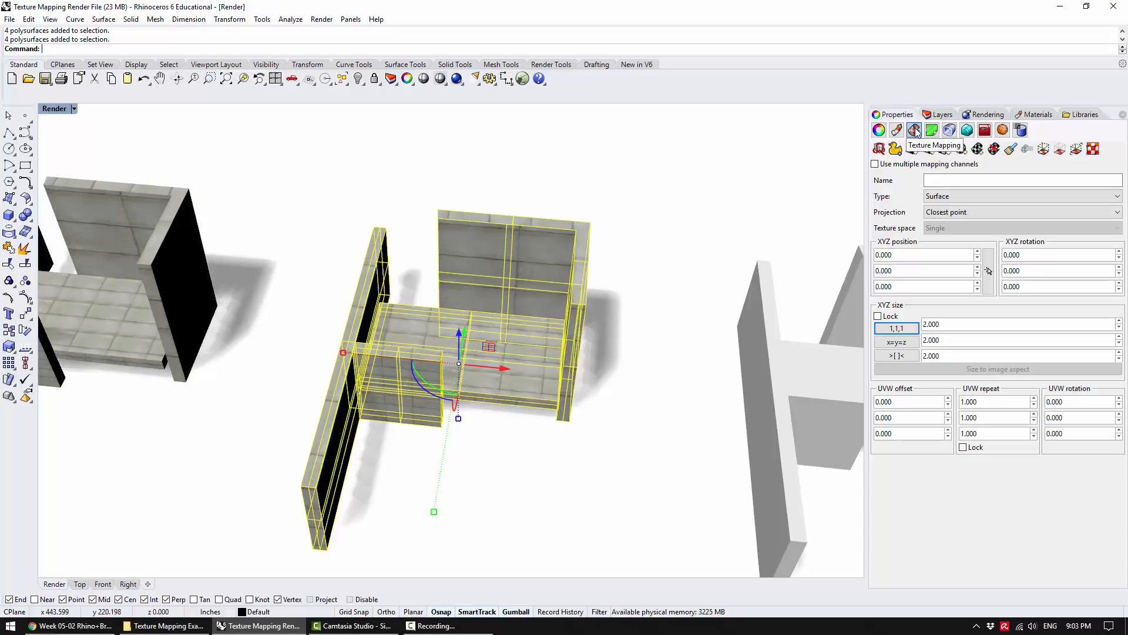
click(944, 149)
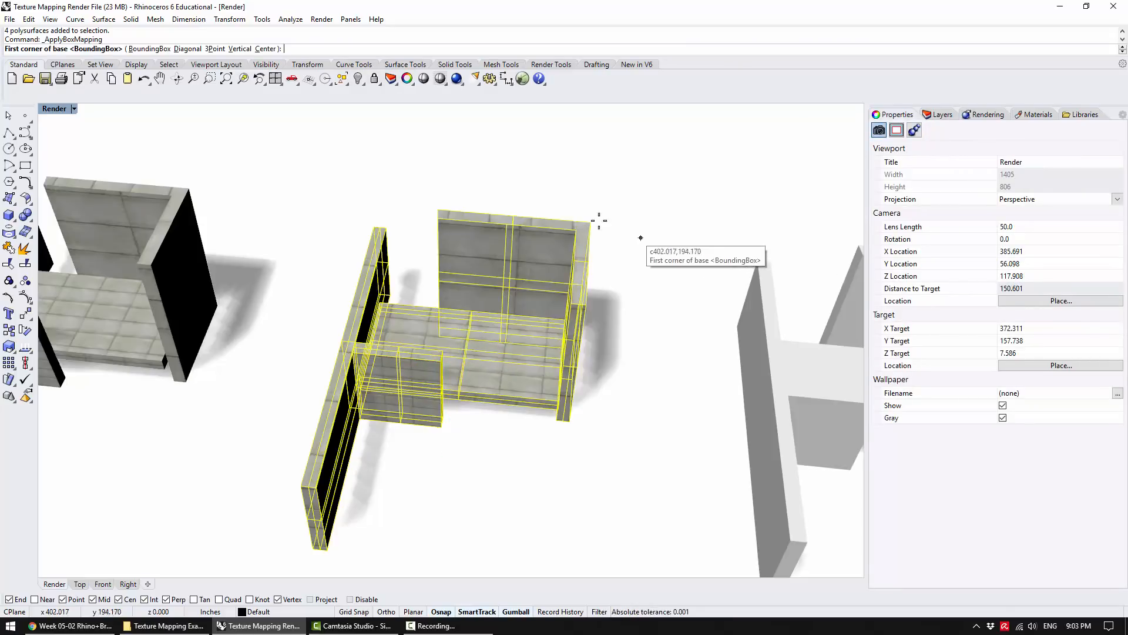
click(162, 49)
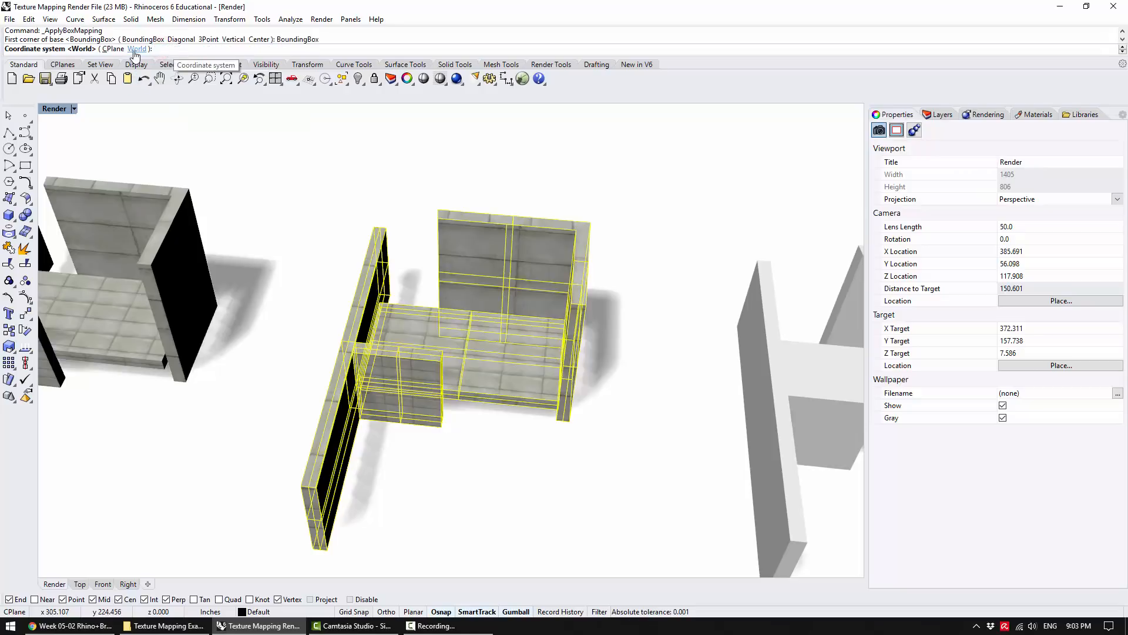
click(136, 49)
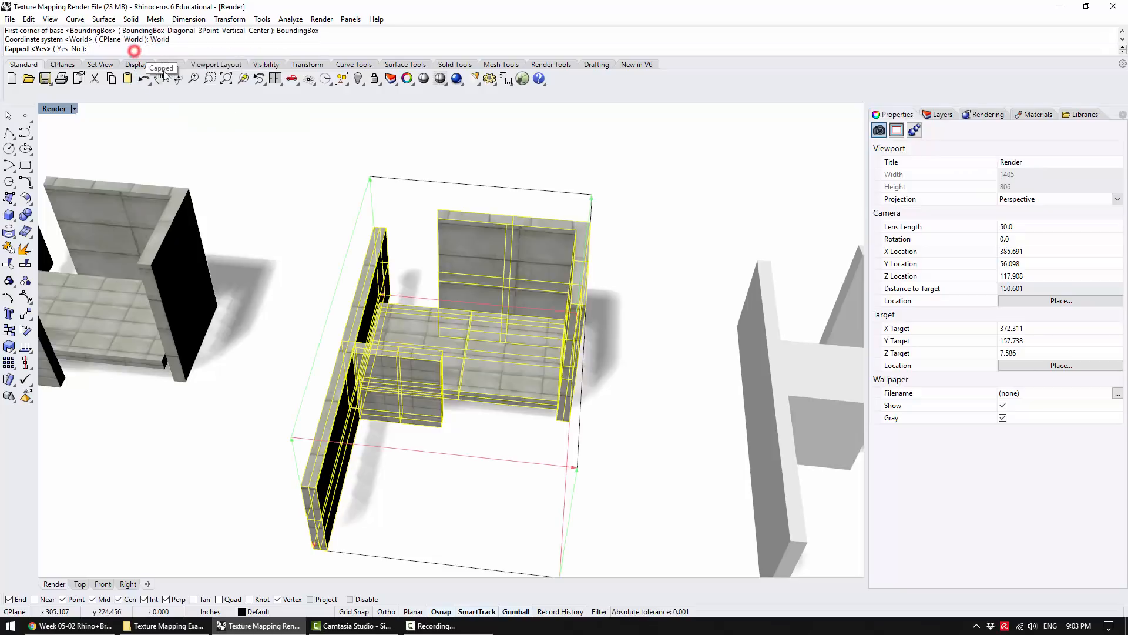
click(62, 50)
right_drag(640, 401, 556, 348)
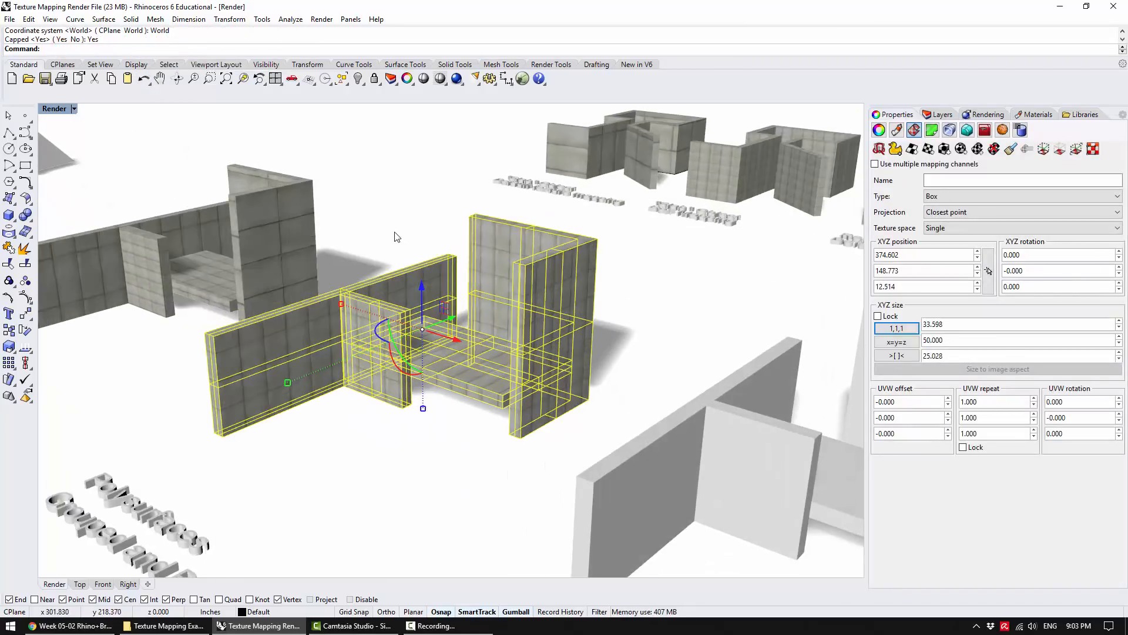
Examine the concrete tiling across the box-mapped walls and floor slab up close
click(394, 232)
scroll(407, 343, up, 4)
right_drag(314, 322, 297, 302)
scroll(297, 308, up, 4)
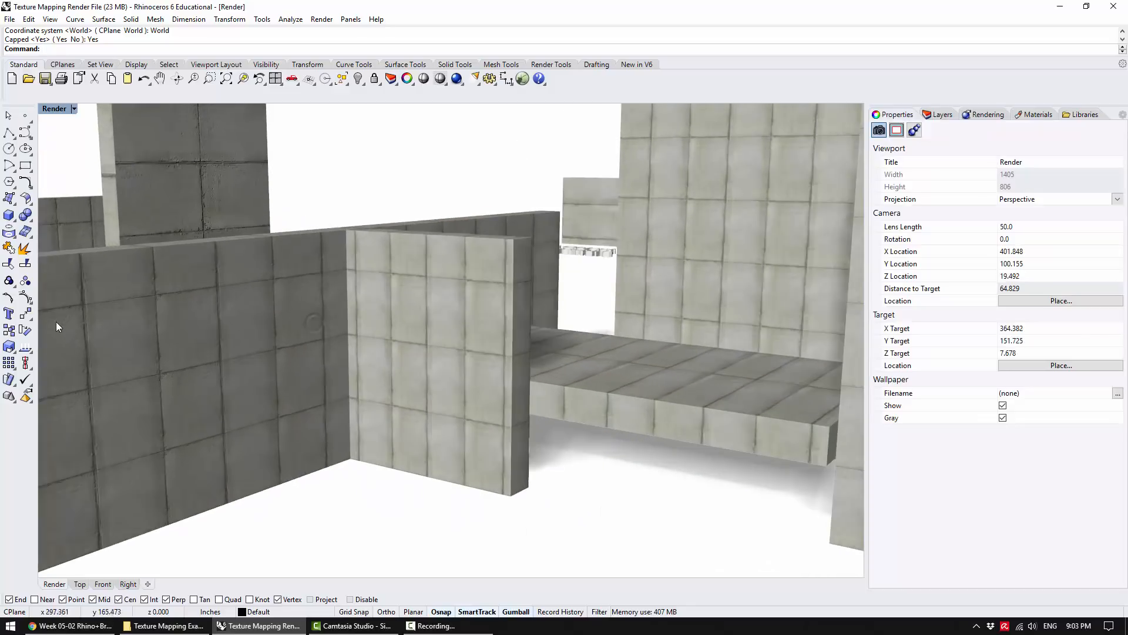
right_drag(530, 286, 544, 321)
scroll(544, 321, down, 5)
Show the mapping widget of the grouped box-mapped polysurfaces and view it beside the default-mapped example
click(544, 321)
right_drag(676, 282, 623, 280)
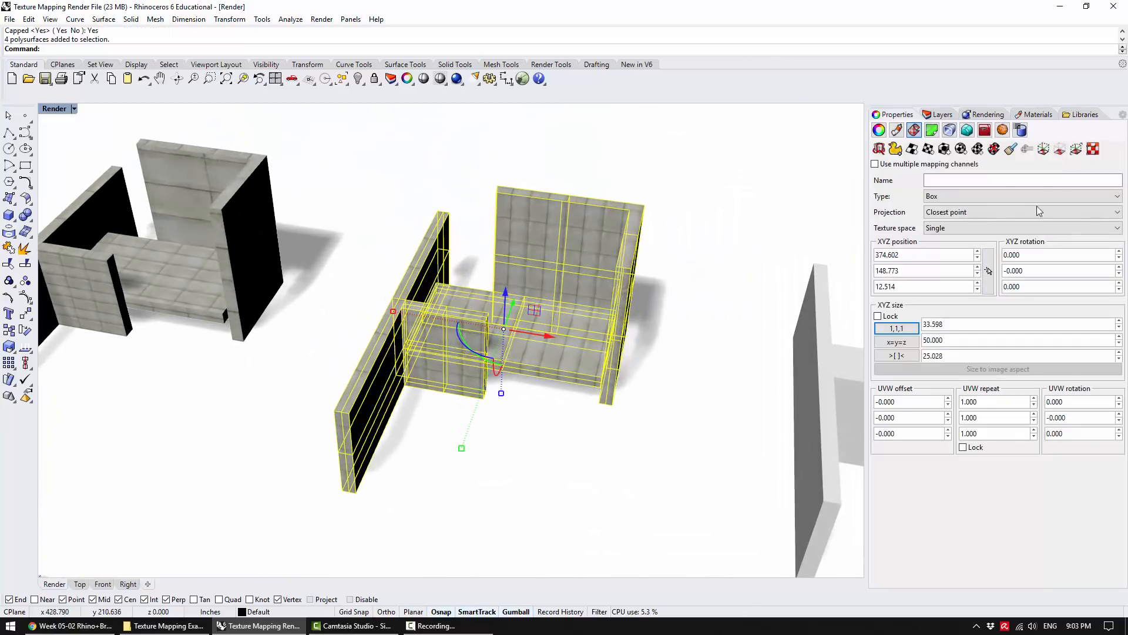
click(1044, 149)
right_drag(488, 294, 423, 276)
click(719, 220)
scroll(719, 220, down, 5)
mouse_move(488, 329)
right_down()
mouse_move(485, 252)
mouse_move(478, 348)
right_up()
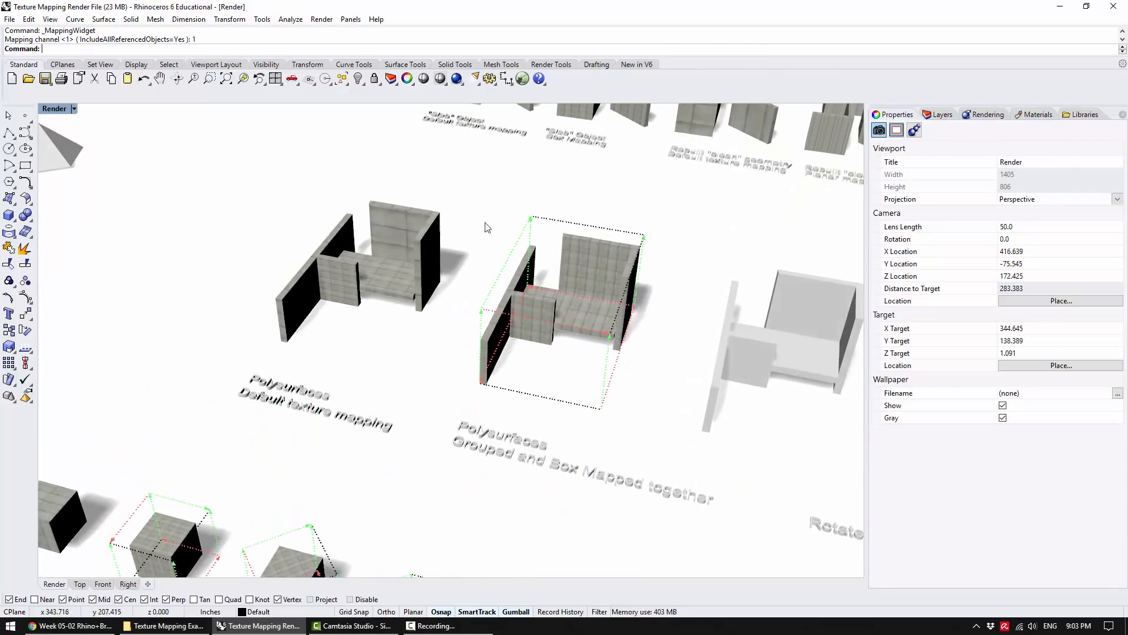
Ungroup the four polysurfaces of the Default texture mapping example
right_drag(515, 230, 443, 294)
click(393, 274)
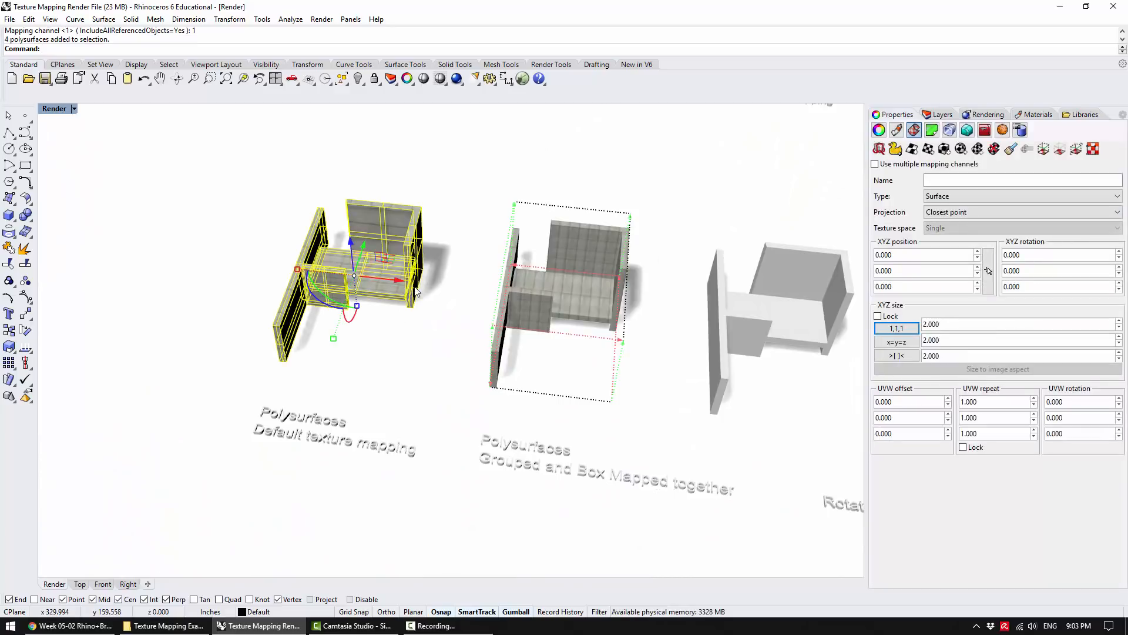
key(Return)
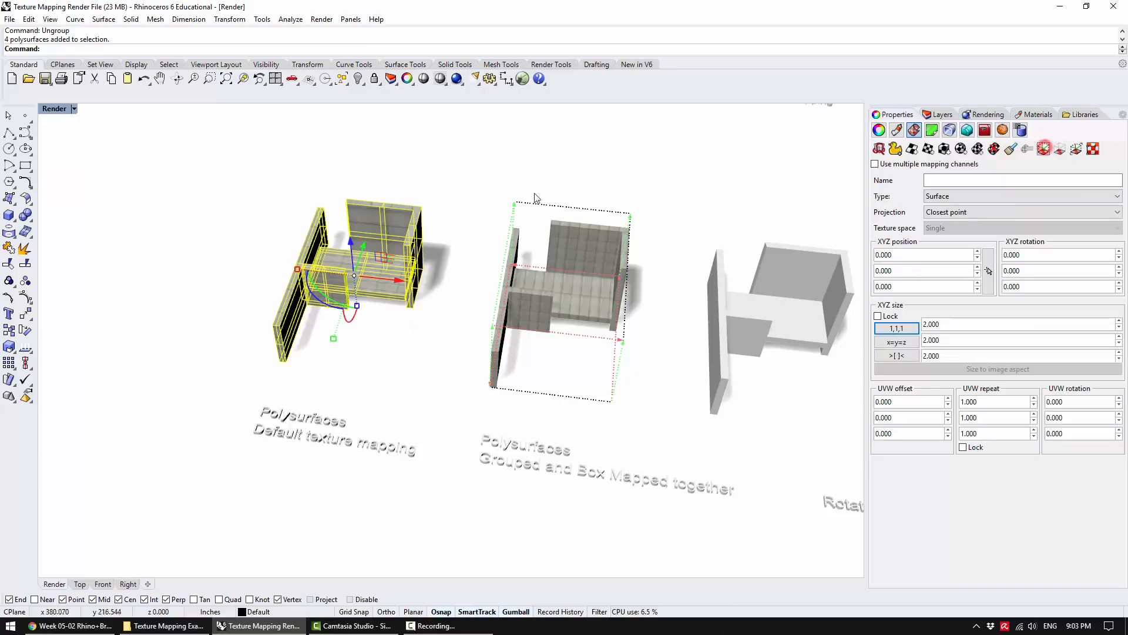
click(453, 174)
Check the floor slab, L-shaped wall and long wall of the default-mapped example individually for their mapping and tile sizes
scroll(370, 235, up, 5)
click(352, 263)
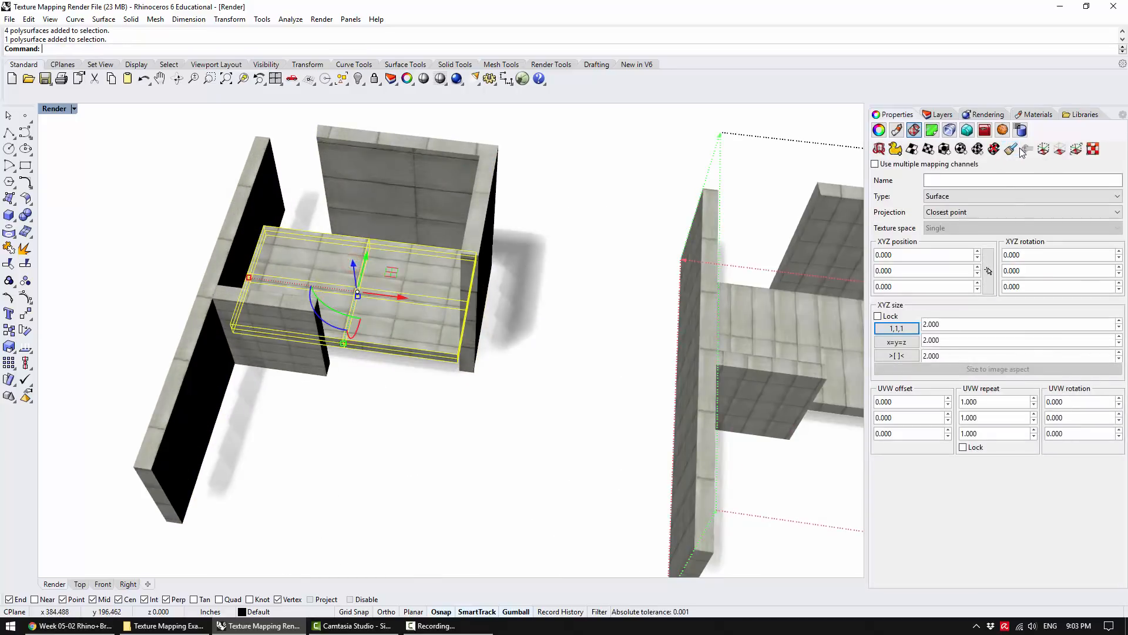
scroll(548, 271, down, 5)
click(582, 293)
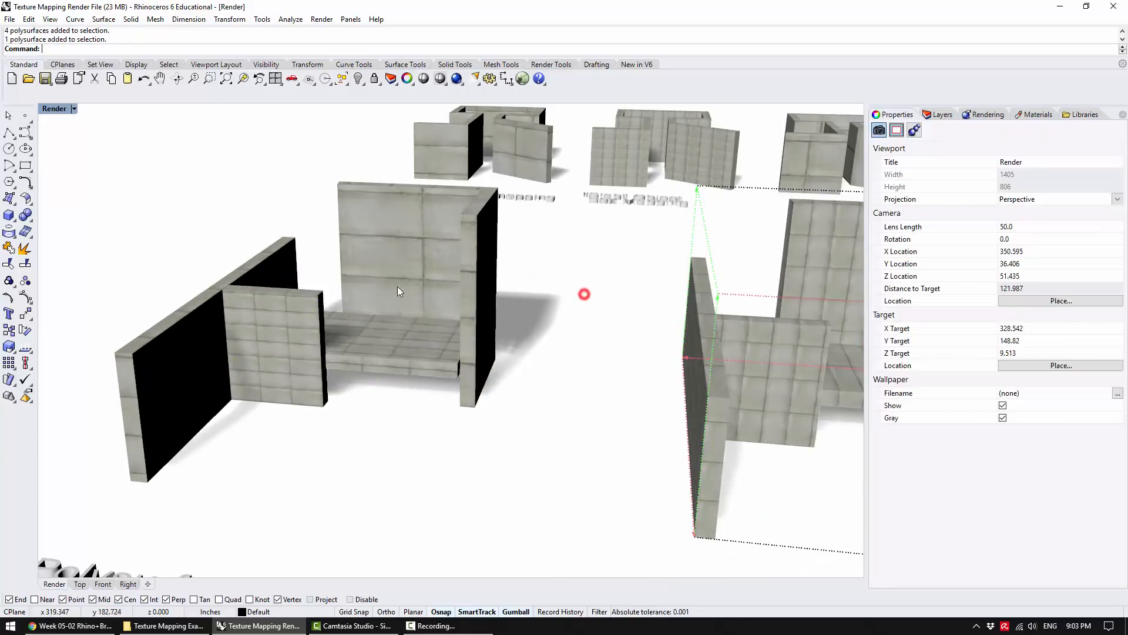
click(404, 193)
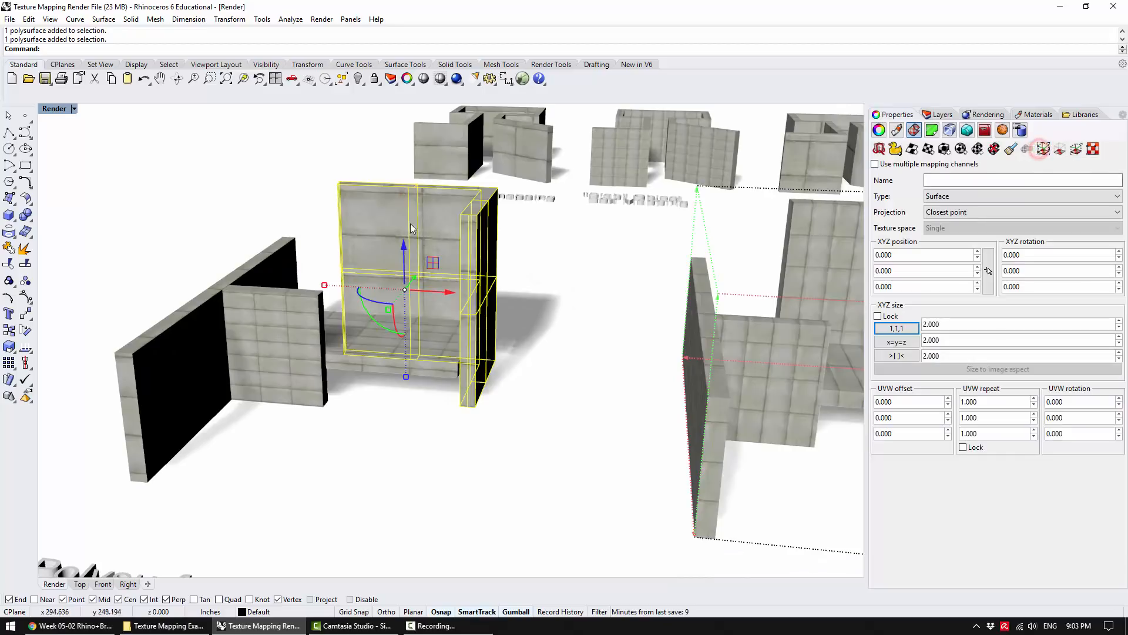
click(600, 266)
right_drag(404, 277, 329, 288)
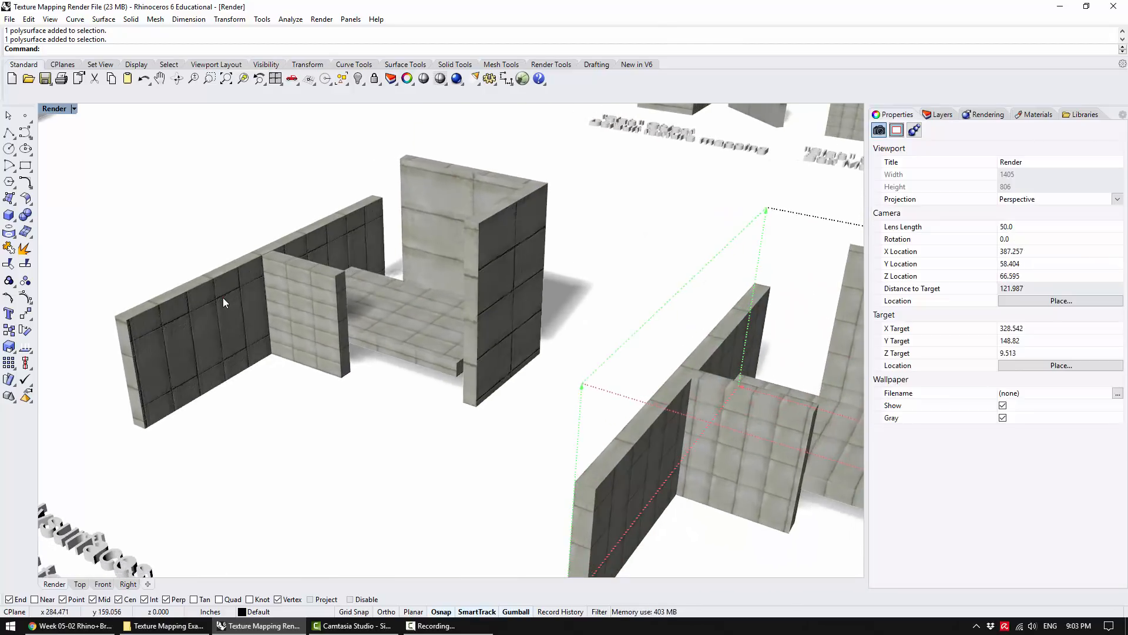
click(222, 298)
click(186, 214)
right_drag(485, 316, 434, 345)
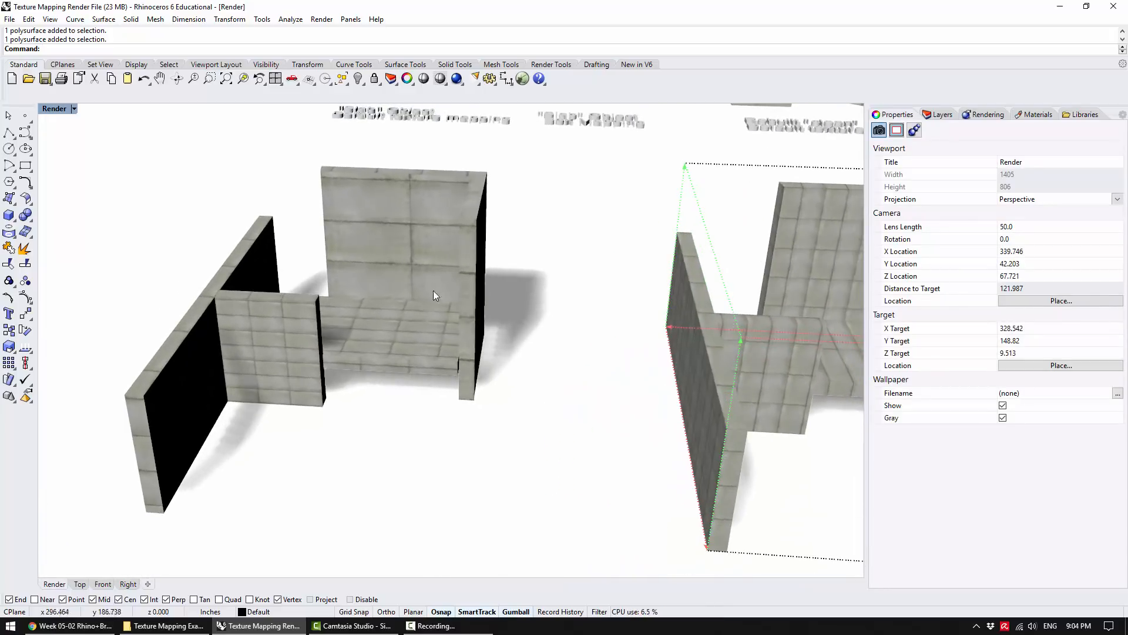
Examine the mapping widgets of the grouped box-mapped polysurfaces and their shared box mapping from several angles
right_drag(249, 285, 590, 314)
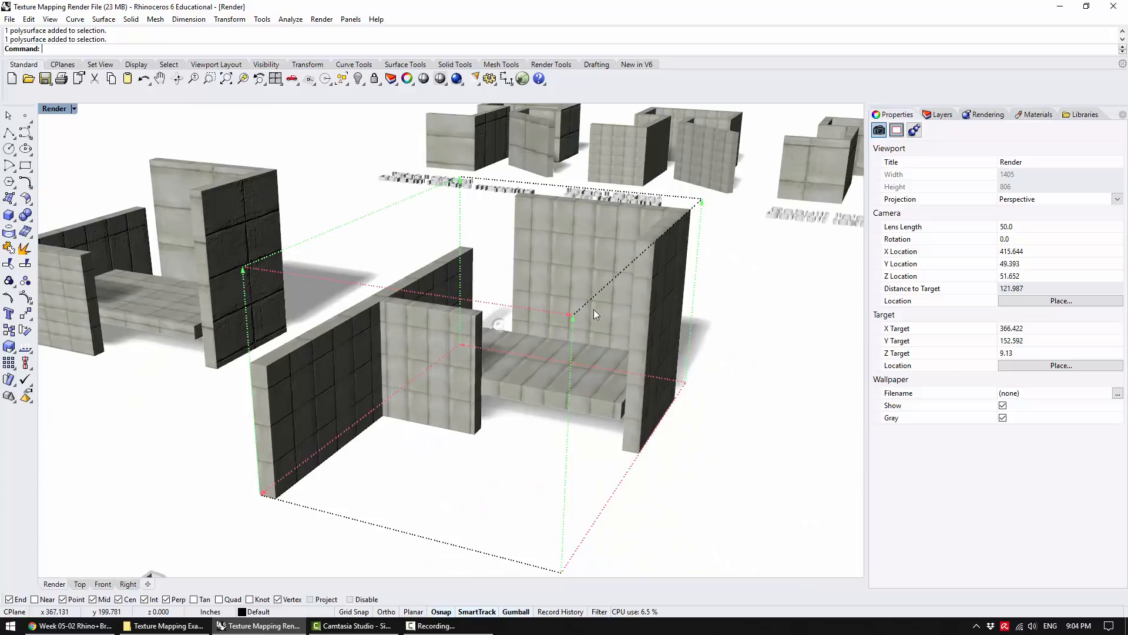
right_drag(504, 377, 395, 411)
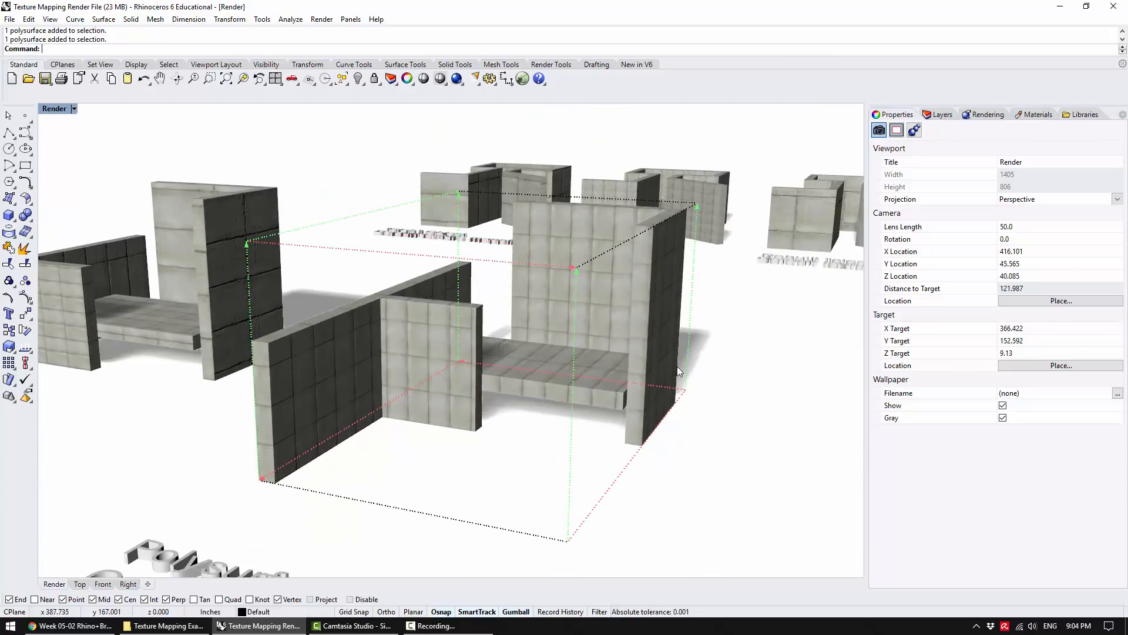
click(558, 267)
click(728, 314)
right_drag(714, 319, 697, 194)
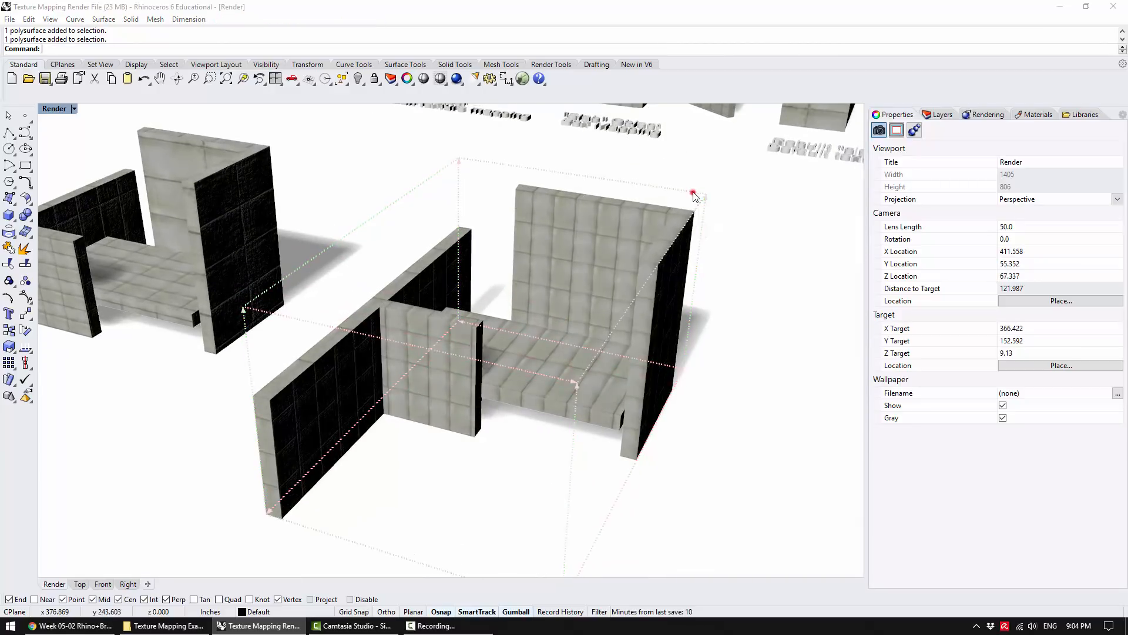
click(694, 193)
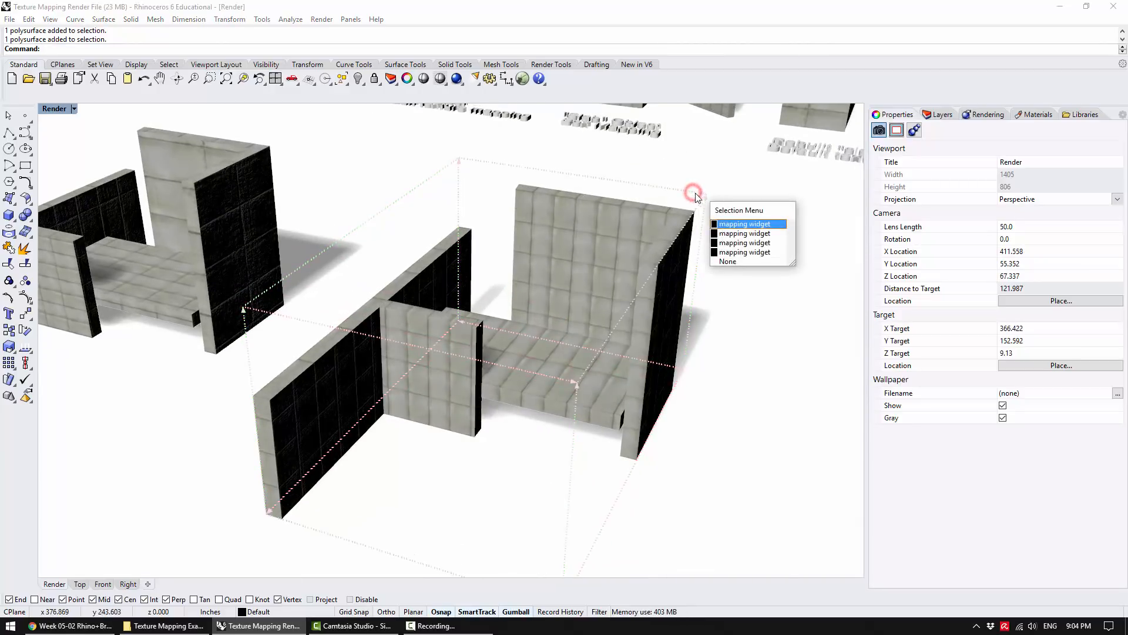
click(733, 252)
right_drag(733, 254, 701, 340)
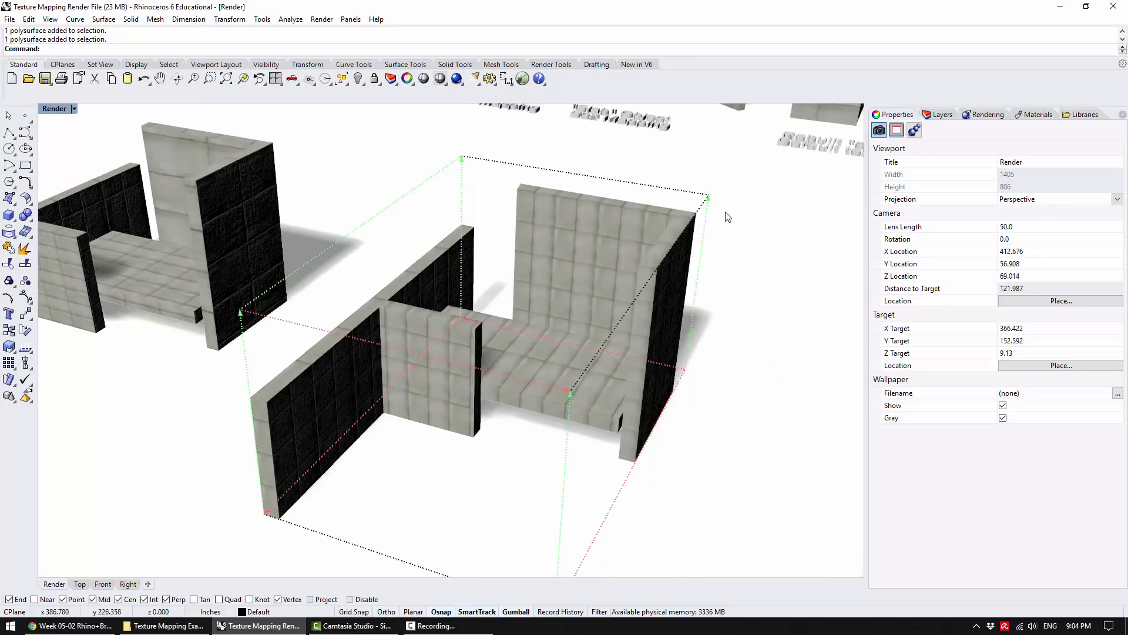
click(528, 360)
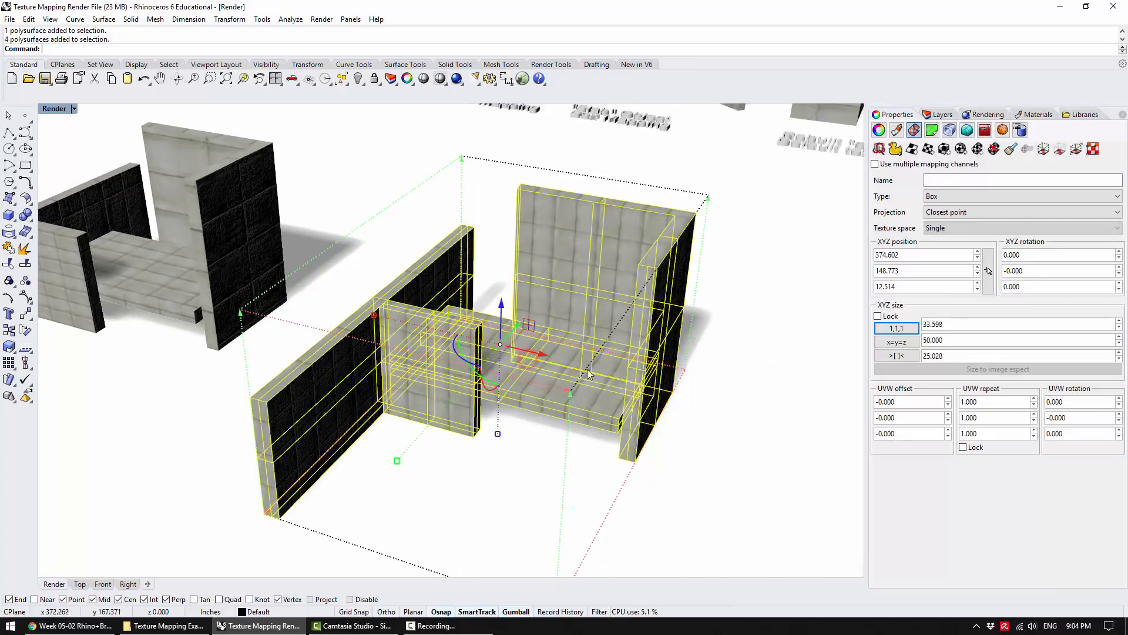
click(778, 275)
Select one of the overlapping mapping widgets on the box-mapped example and move it about 10 inches along X
click(668, 186)
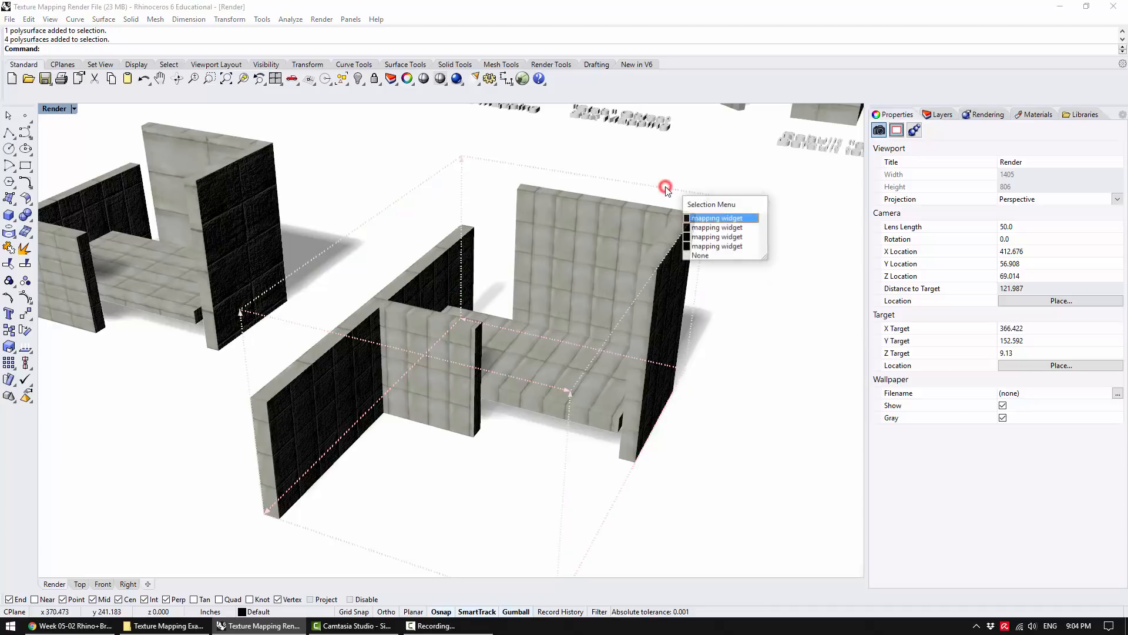
click(719, 241)
right_drag(728, 302, 640, 269)
drag(480, 322, 537, 327)
right_drag(536, 328, 708, 249)
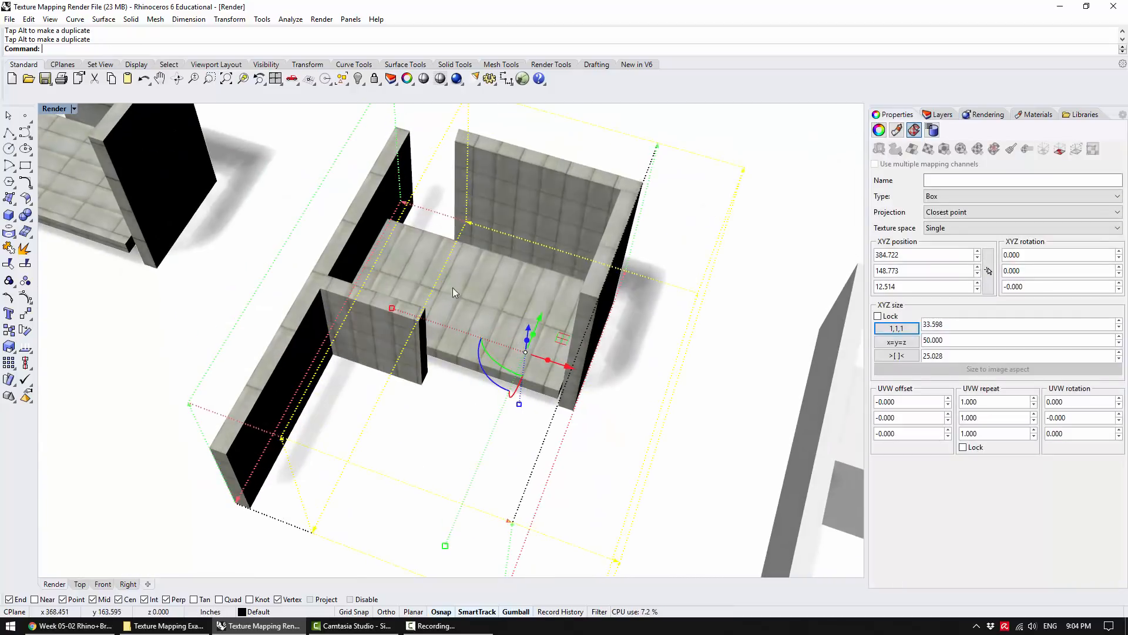
Rotate the floor slab's mapping widget -90 degrees about Z and shift it in the horizontal plane
right_drag(510, 306, 511, 360)
drag(492, 366, 582, 335)
right_drag(596, 339, 594, 350)
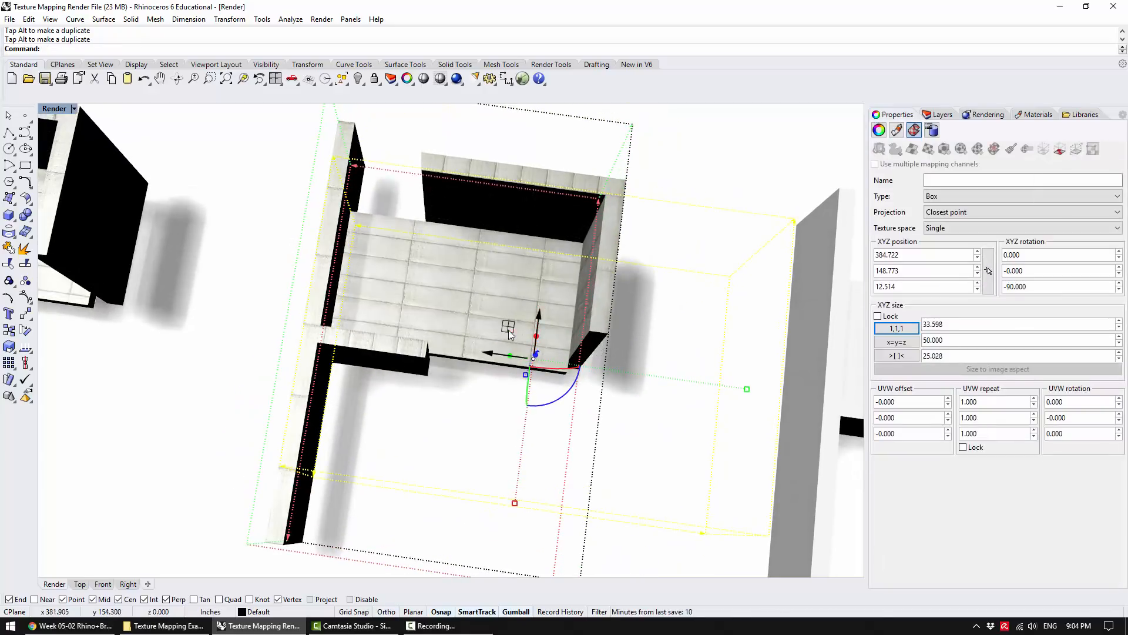
drag(509, 327, 473, 259)
click(720, 374)
Inspect how the moved and rotated widget changes the slab's tiling and the mapping properties of the grouped polysurfaces
right_drag(721, 375, 628, 267)
right_drag(704, 275, 521, 268)
right_drag(511, 339, 529, 362)
right_drag(438, 376, 338, 328)
right_drag(559, 253, 509, 321)
click(505, 326)
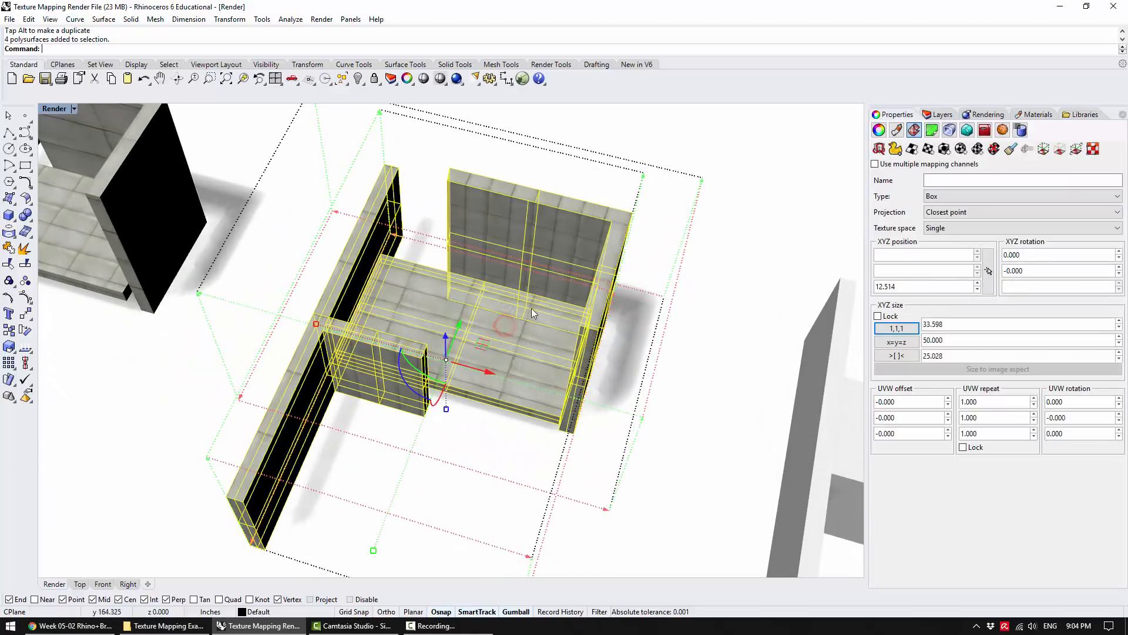
click(708, 326)
right_drag(708, 326, 685, 319)
Move the slab's rotated mapping widget to about X 369.0, Y 157.9
click(658, 304)
right_drag(479, 263, 492, 280)
drag(499, 281, 476, 284)
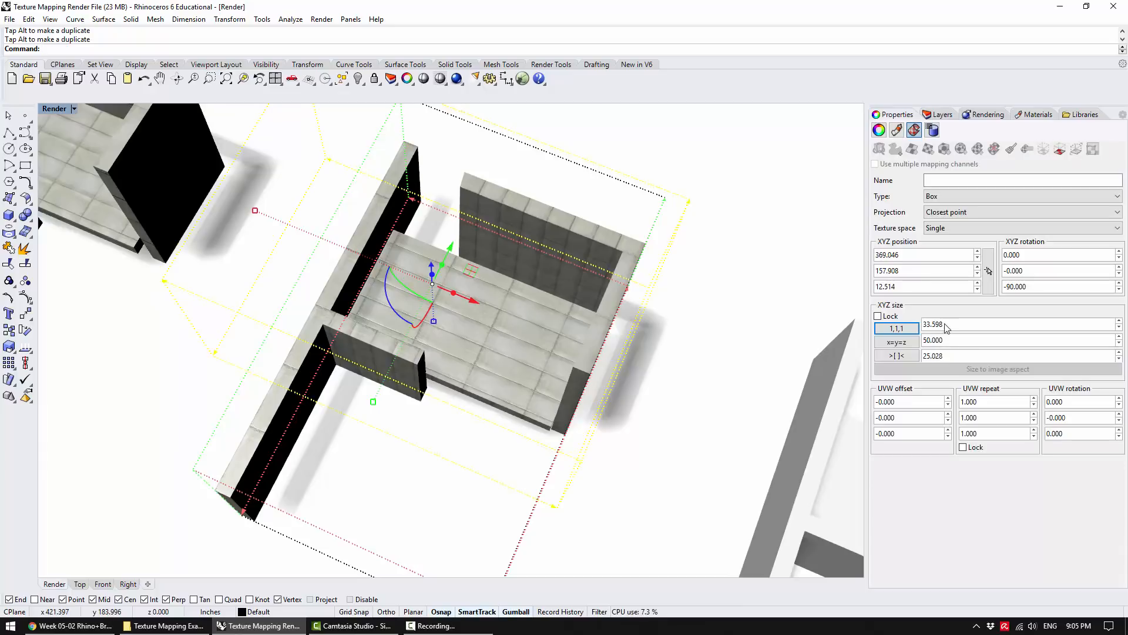
right_drag(642, 326, 662, 270)
click(662, 269)
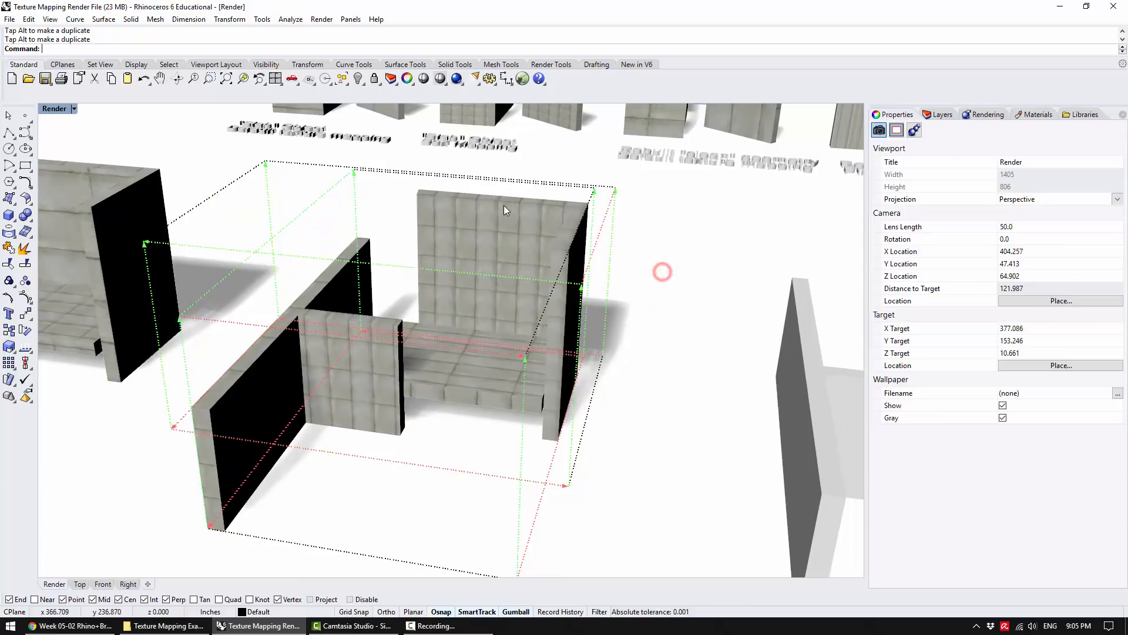
Hide the mapping widgets of the grouped box-mapped polysurfaces
click(335, 356)
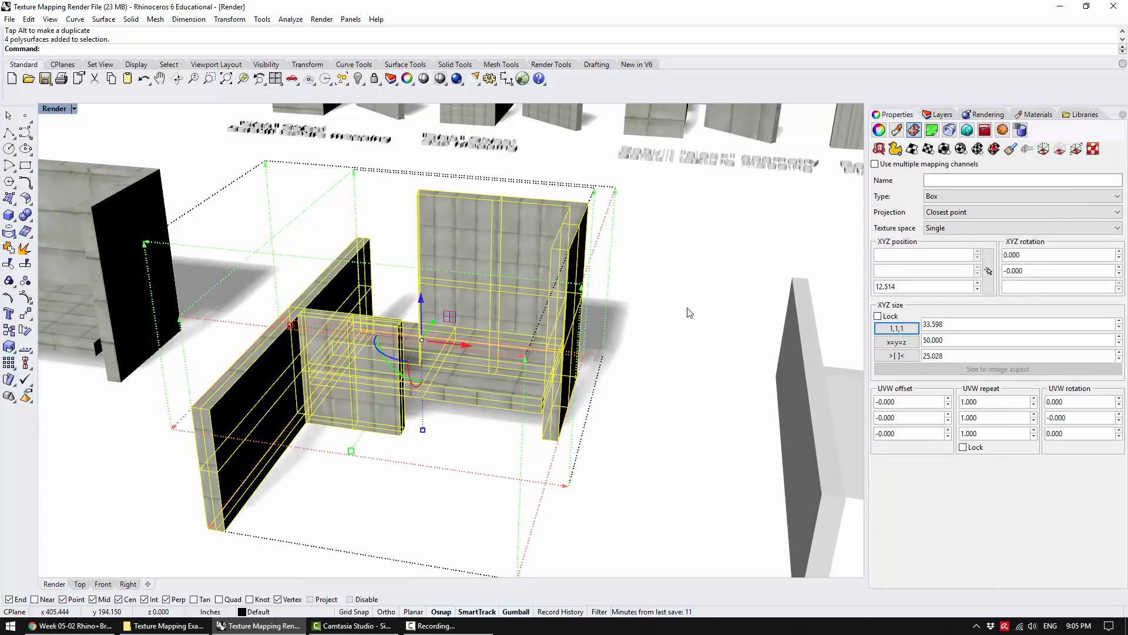
click(1059, 152)
click(738, 209)
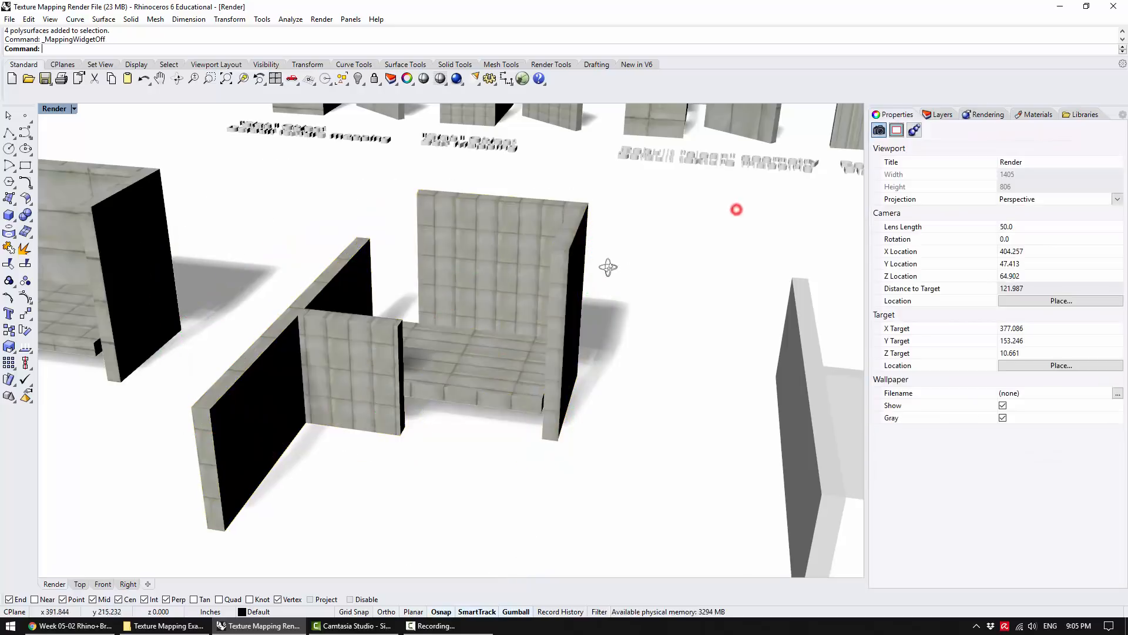
Ungroup the four box-mapped polysurfaces
right_drag(607, 266, 585, 294)
click(460, 361)
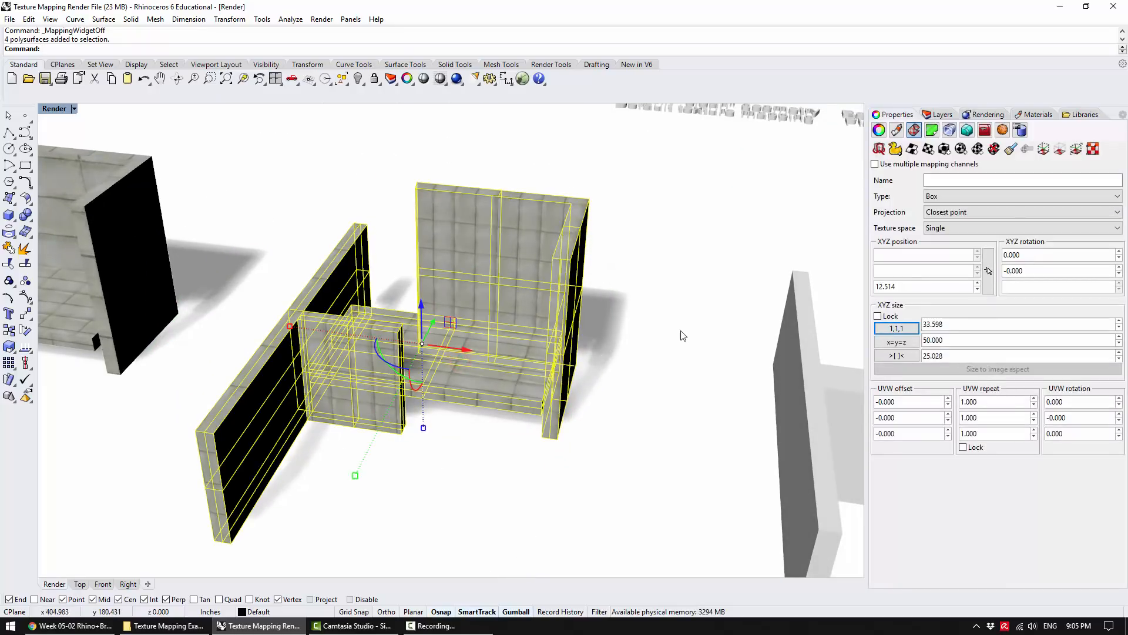
text(group)
key(Return)
click(666, 333)
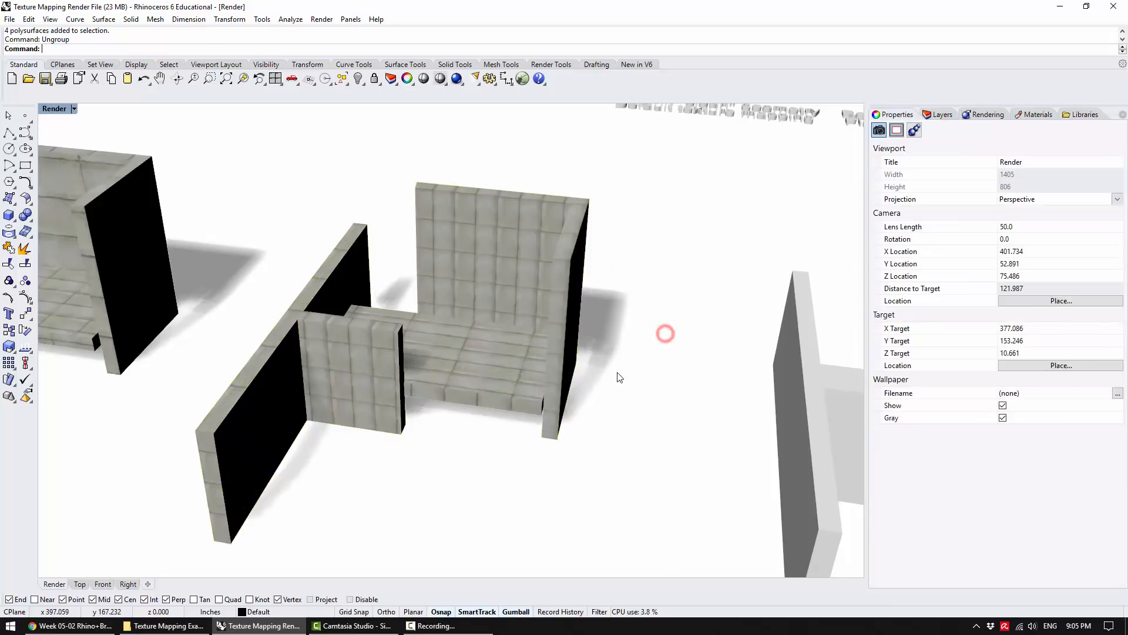
Show the mapping widget of the box-mapped floor slab alone
click(468, 357)
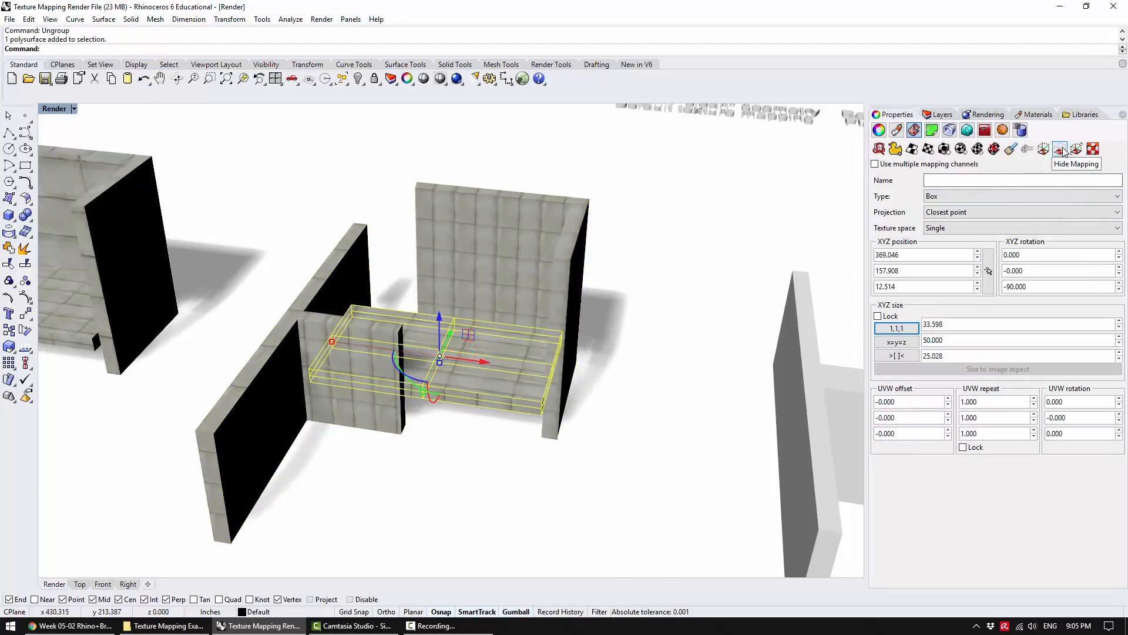
click(1047, 151)
right_drag(679, 284, 632, 452)
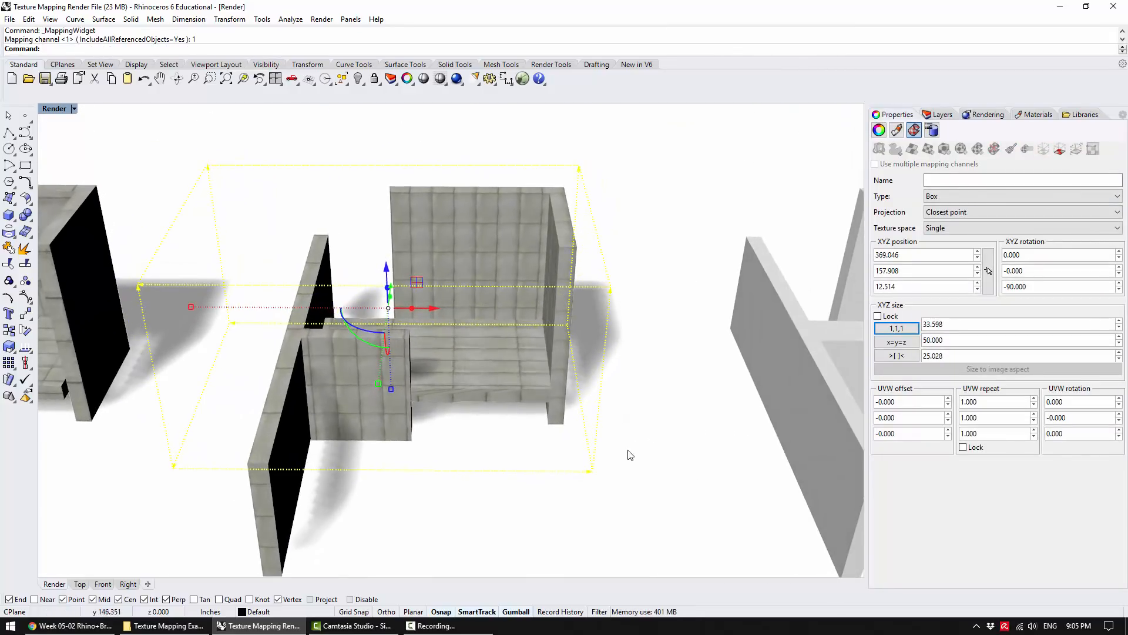
Move the slab's mapping widget from its lower front corner onto the front corner of the floor slab
text(ove)
key(Return)
click(590, 470)
scroll(567, 428, up, 5)
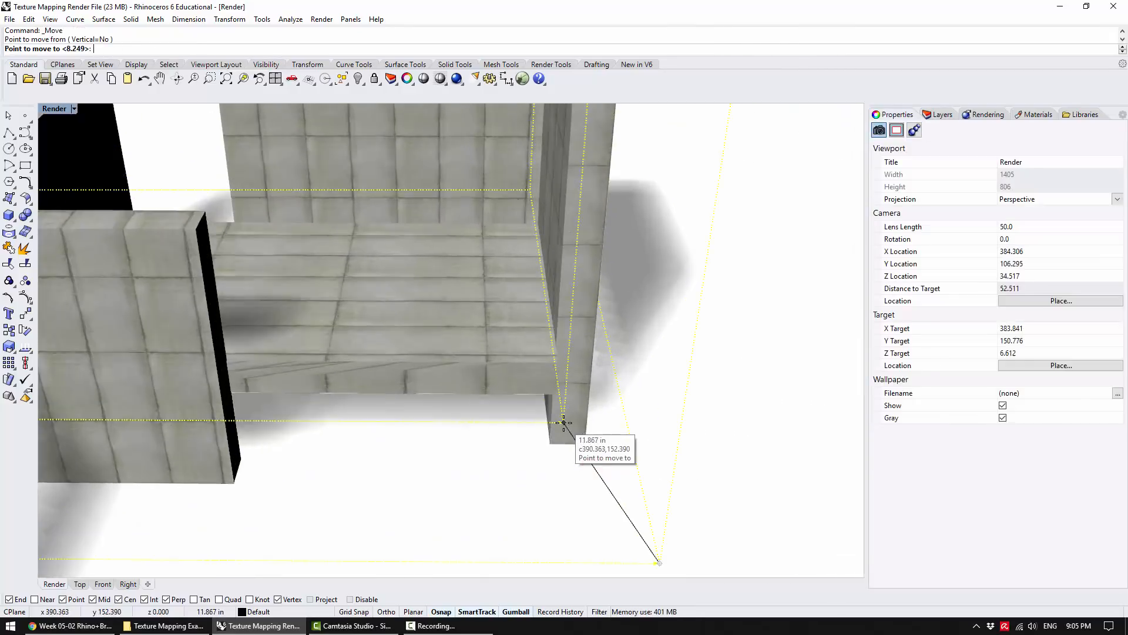
right_drag(545, 378, 512, 358)
click(517, 393)
click(494, 431)
scroll(475, 411, down, 9)
scroll(512, 358, down, 4)
Lock the slab's mapping size proportions and set its Y size to 25
right_drag(428, 331, 446, 334)
click(417, 328)
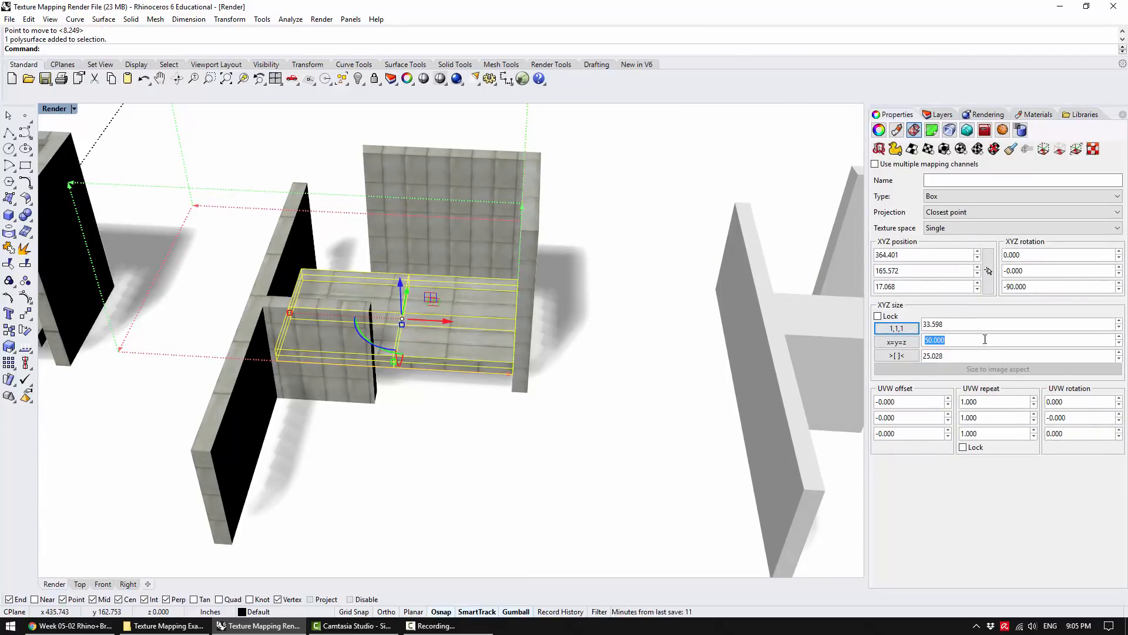
click(887, 316)
text(25)
key(Return)
right_drag(573, 334, 479, 359)
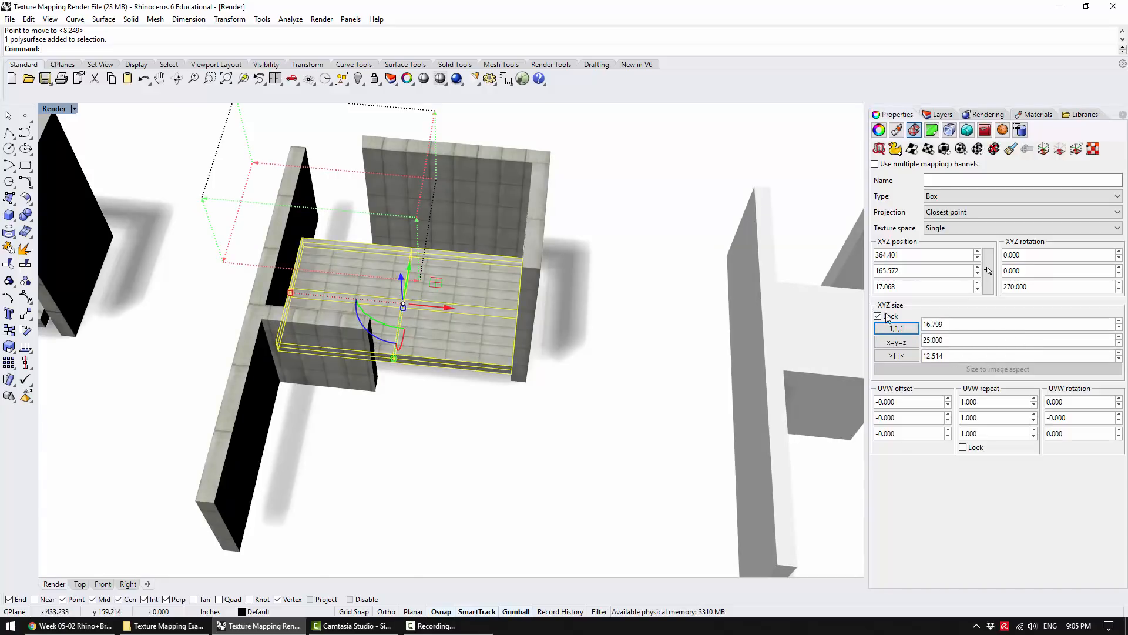
Unlock the slab's mapping size proportions, set its X size to 20, and check the tiling up close
click(952, 324)
text(20)
key(Return)
right_drag(412, 325, 498, 283)
scroll(430, 336, up, 8)
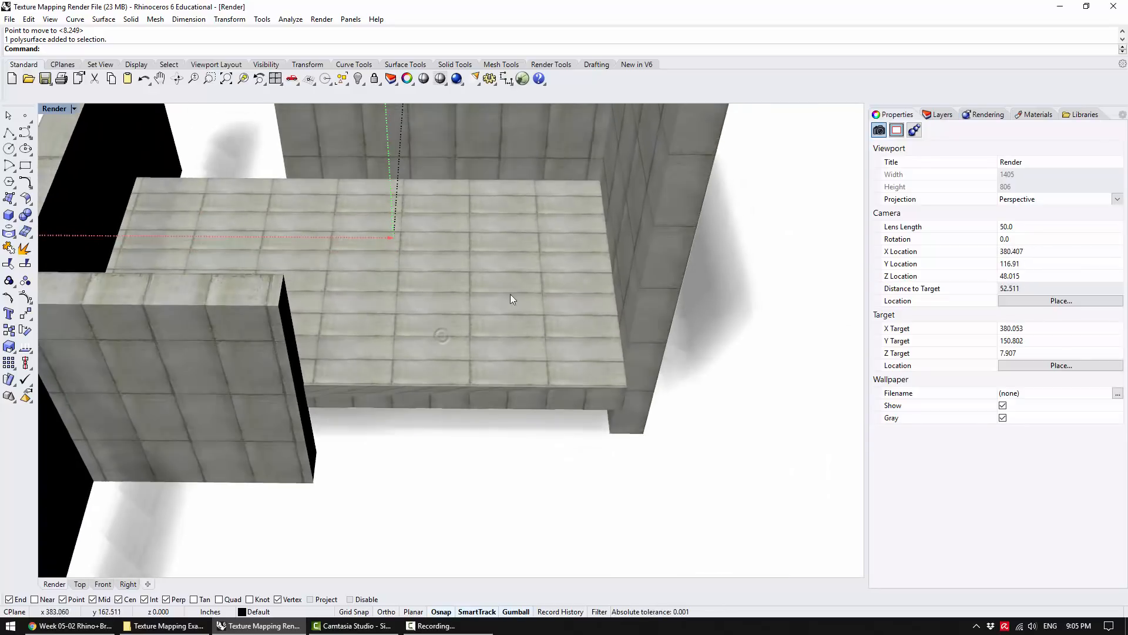
click(514, 303)
scroll(529, 332, down, 6)
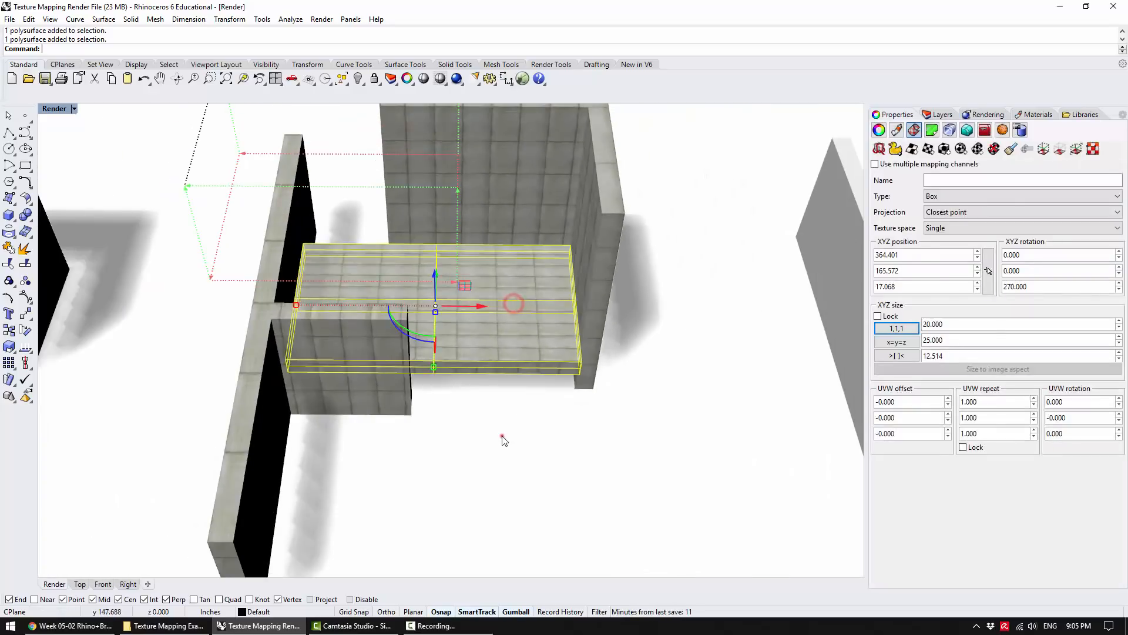
click(501, 436)
scroll(479, 332, down, 8)
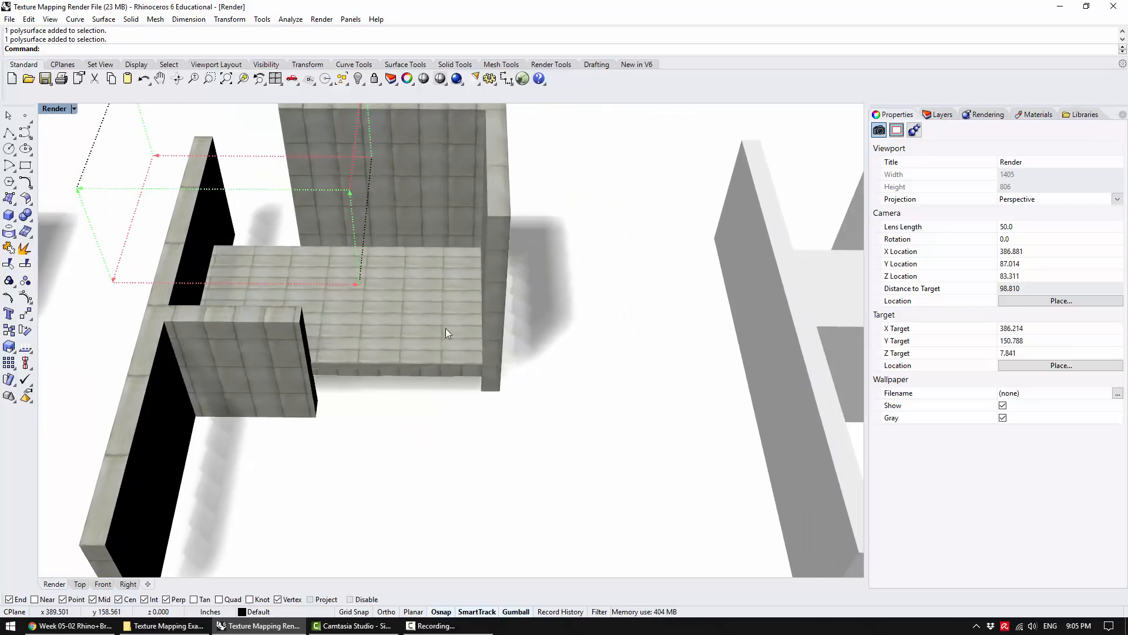
Compare the default-mapped, box-mapped and untextured Rotated examples, and check the mapping type of the Rotated polysurfaces
mouse_move(435, 318)
shift+right_down()
mouse_move(433, 298)
mouse_move(441, 321)
shift+right_up()
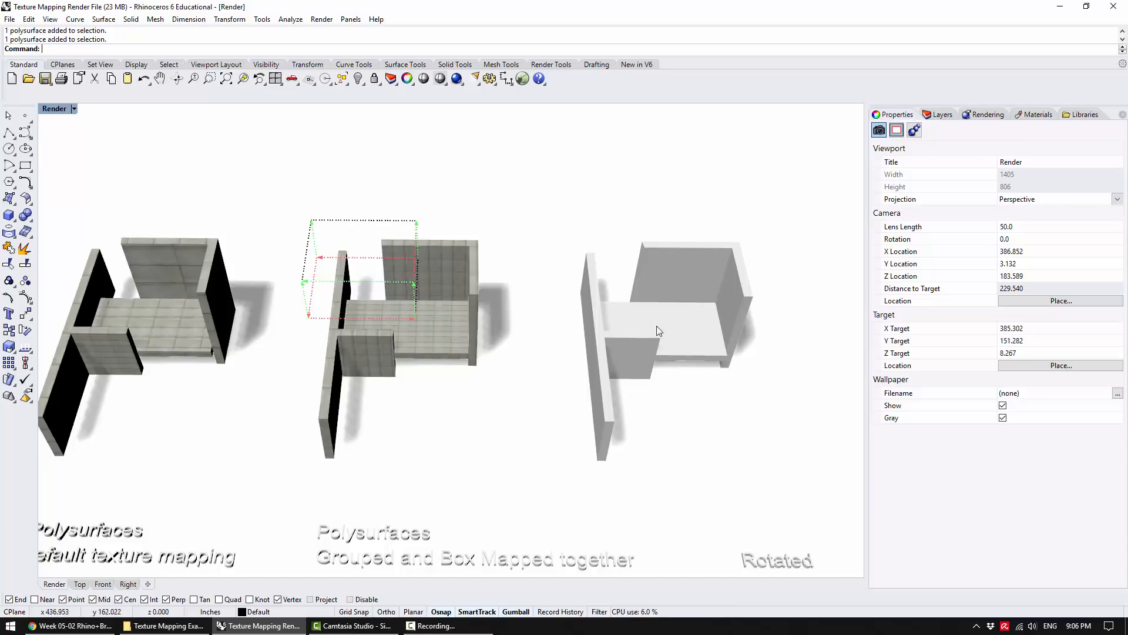
right_drag(649, 315, 676, 342)
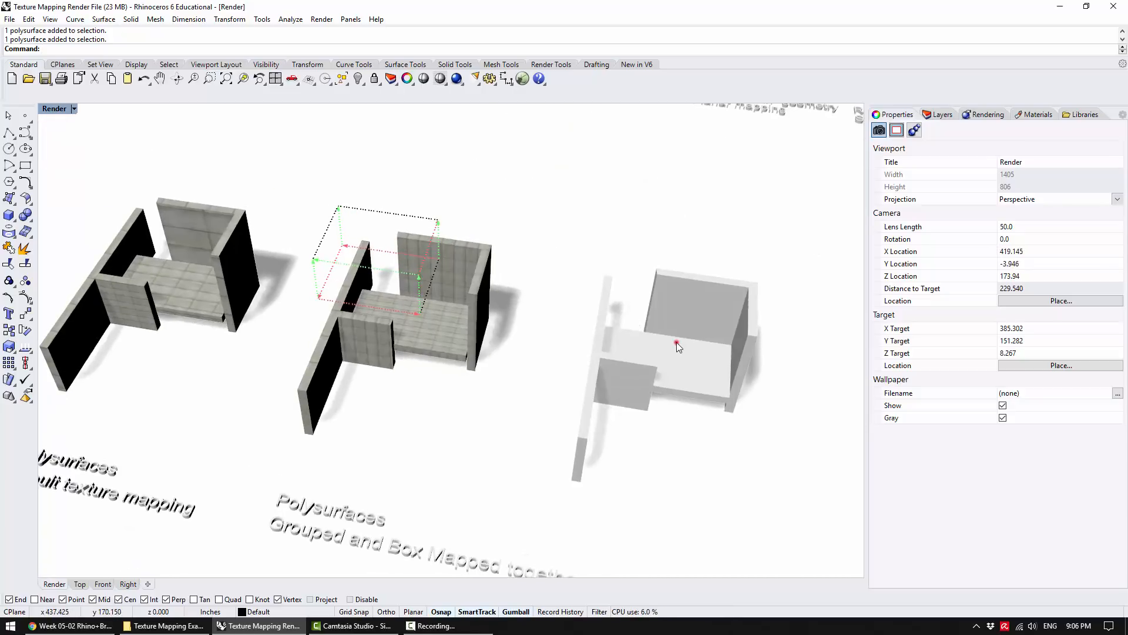
click(676, 342)
shift+right_drag(781, 370, 674, 322)
shift+right_drag(460, 279, 576, 322)
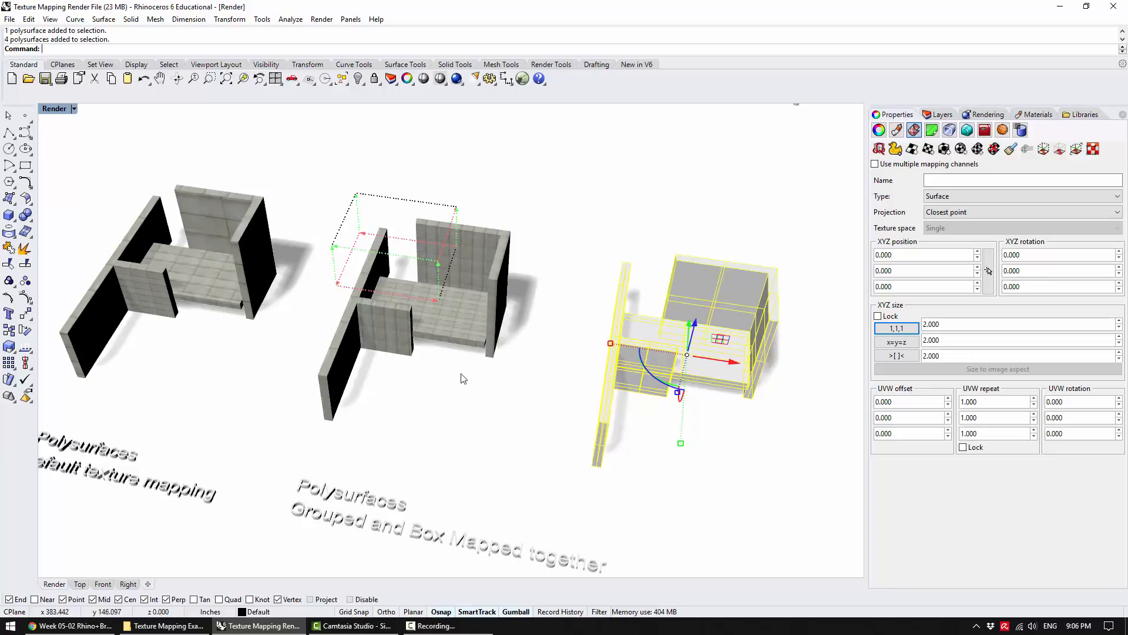
click(506, 206)
right_drag(540, 297, 530, 311)
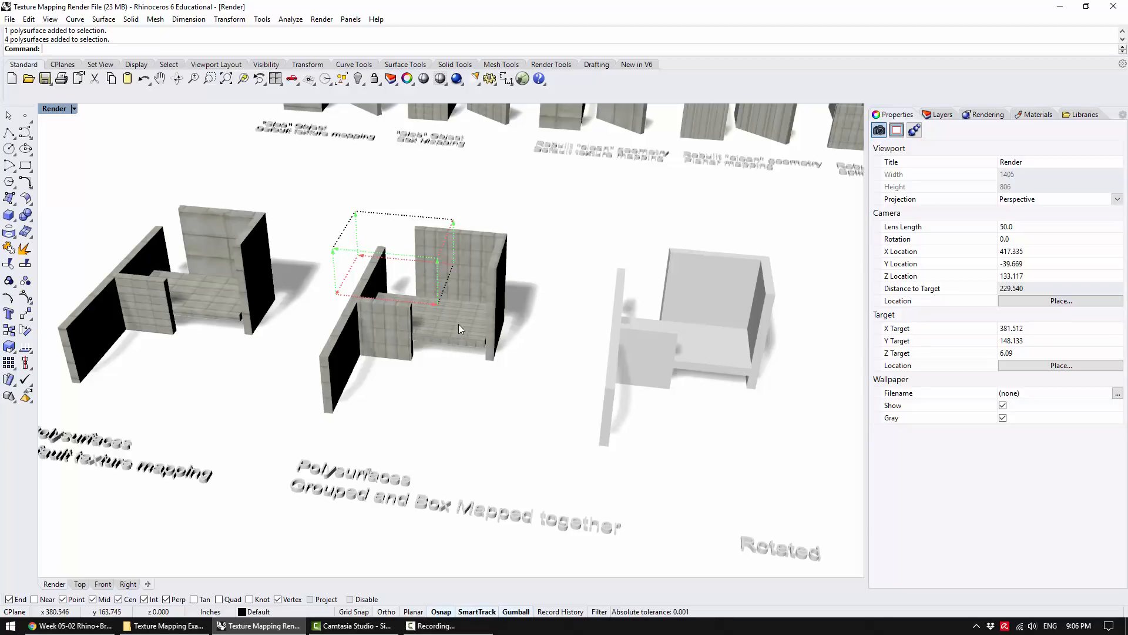
shift+right_drag(586, 349, 523, 374)
Ungroup the four polysurfaces of the Rotated example
click(672, 332)
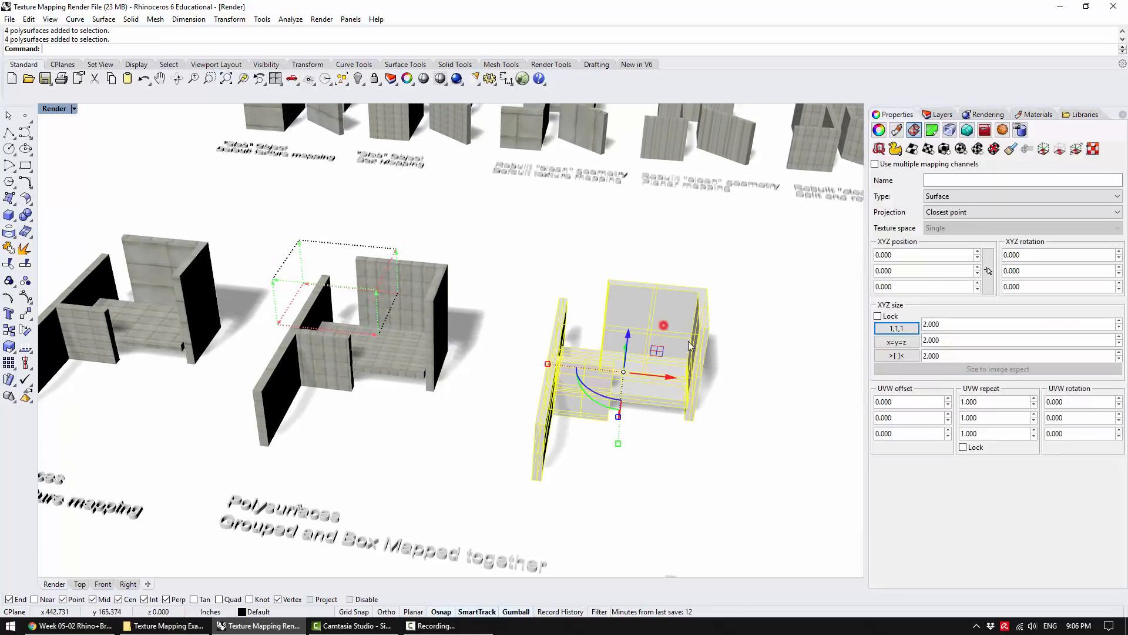
shift+right_drag(762, 357, 676, 303)
text(Ungroup)
key(Return)
click(670, 297)
Group the three wall polysurfaces of the Rotated example without the floor slab
click(436, 354)
shift+click(491, 354)
right_drag(491, 354, 605, 391)
key(ctrl+g)
click(614, 376)
click(560, 251)
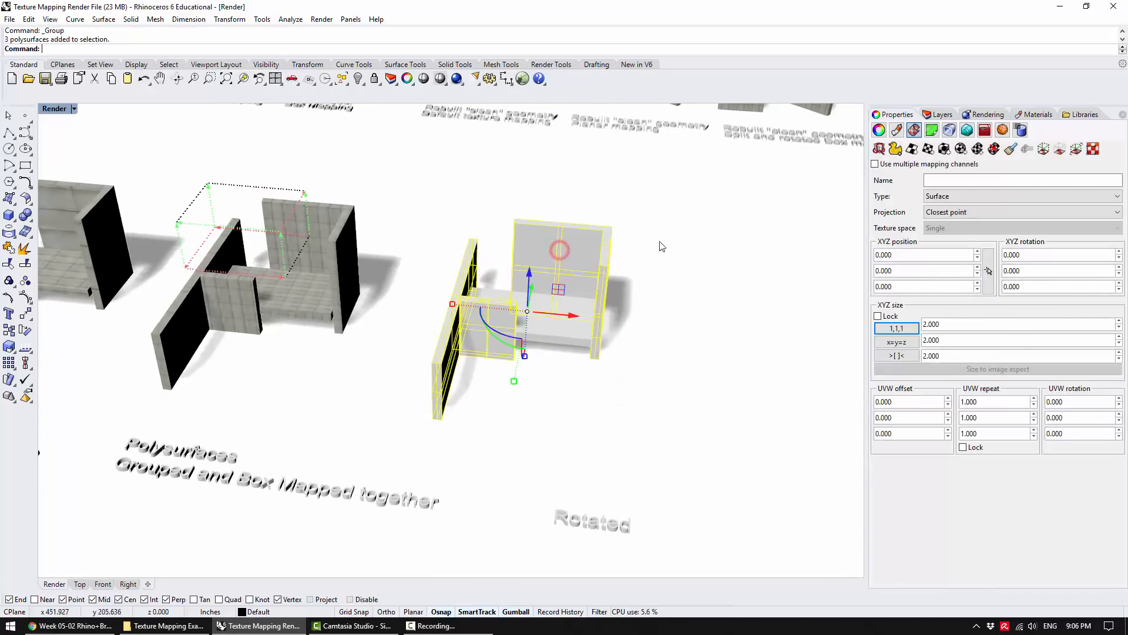
Check that the Rotated example's floor slab selects separately, and compare the example with the box-mapped one
click(672, 304)
click(555, 326)
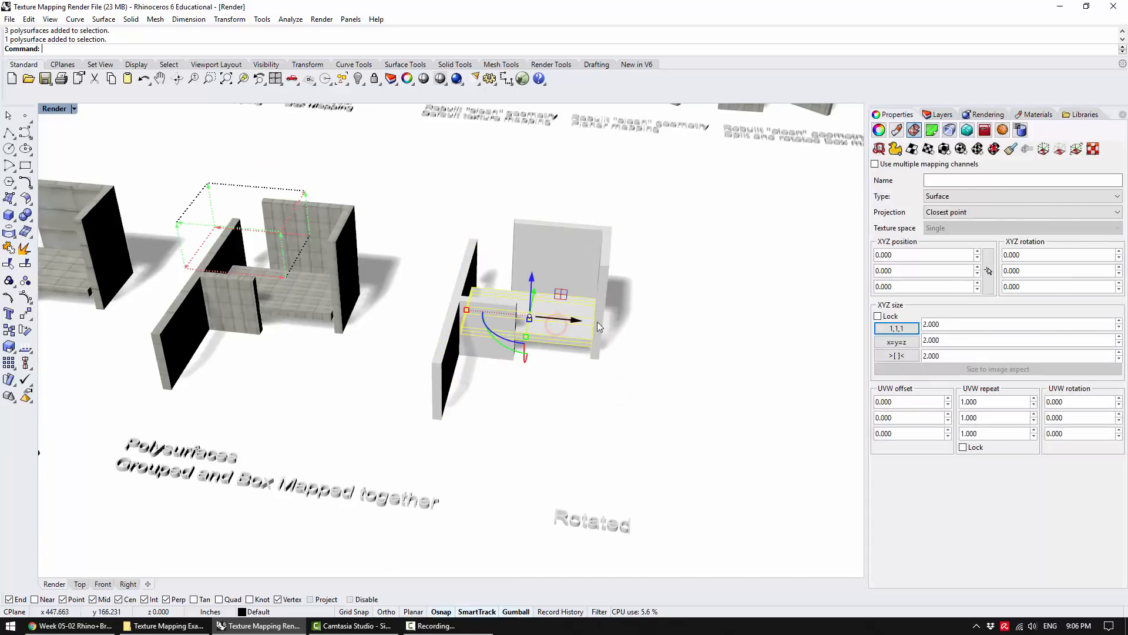
right_drag(526, 273, 533, 292)
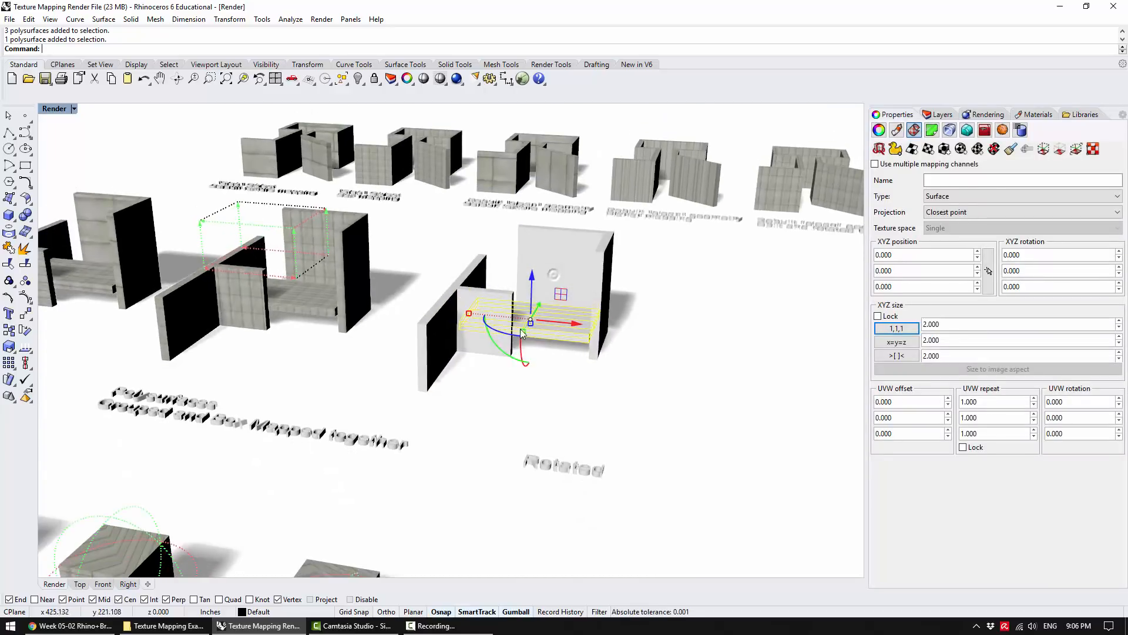
scroll(507, 339, up, 7)
scroll(583, 333, down, 5)
click(567, 456)
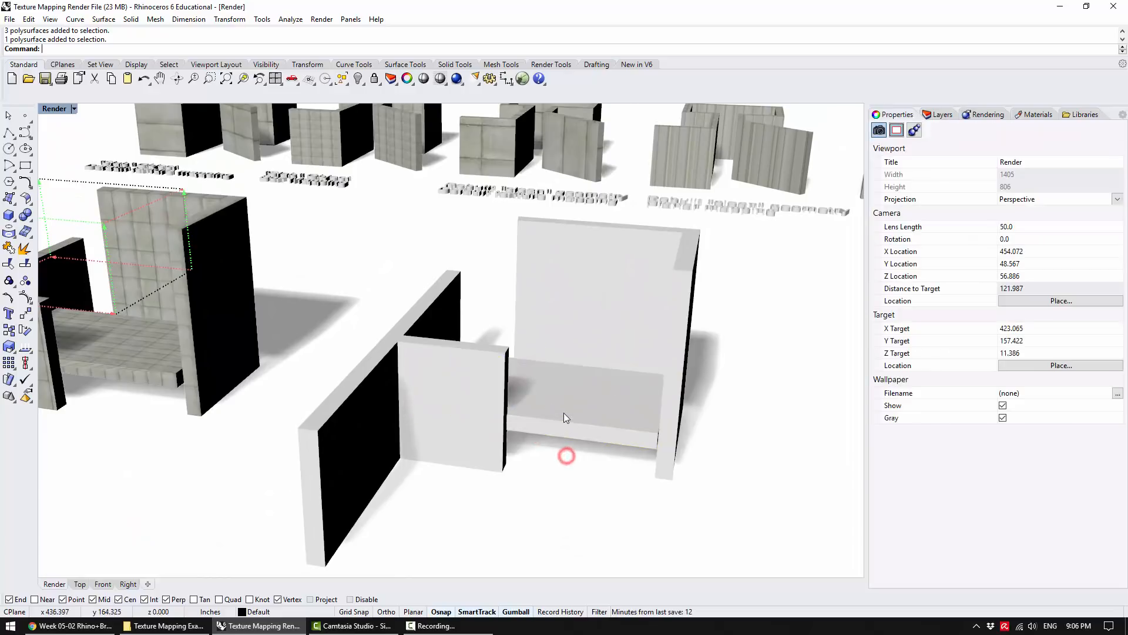
right_drag(498, 328, 503, 357)
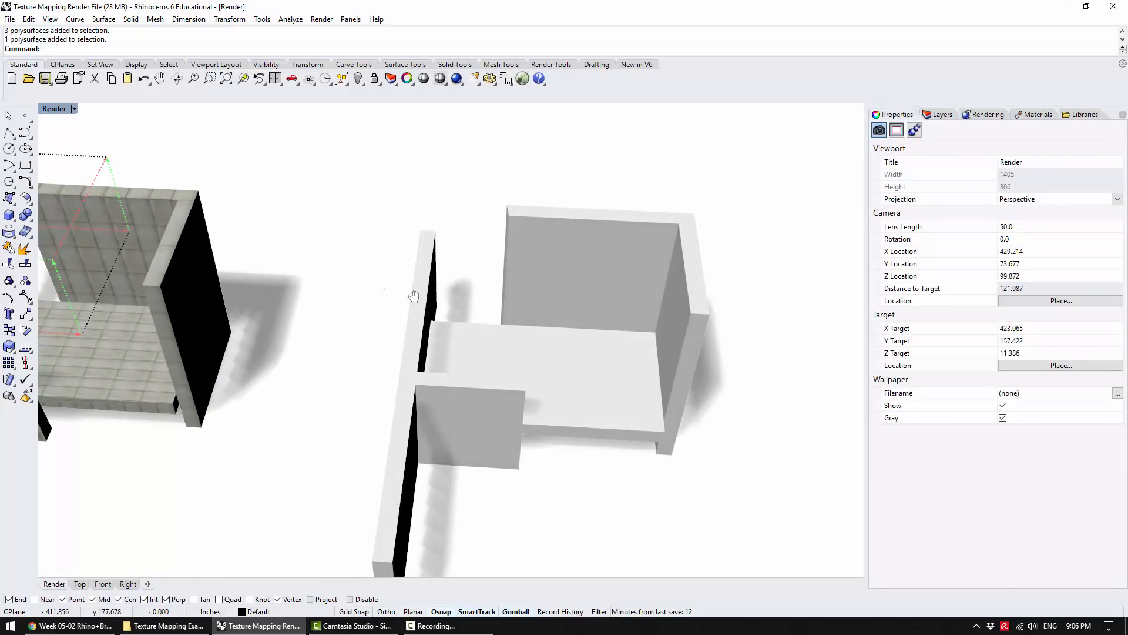
shift+right_drag(387, 295, 468, 292)
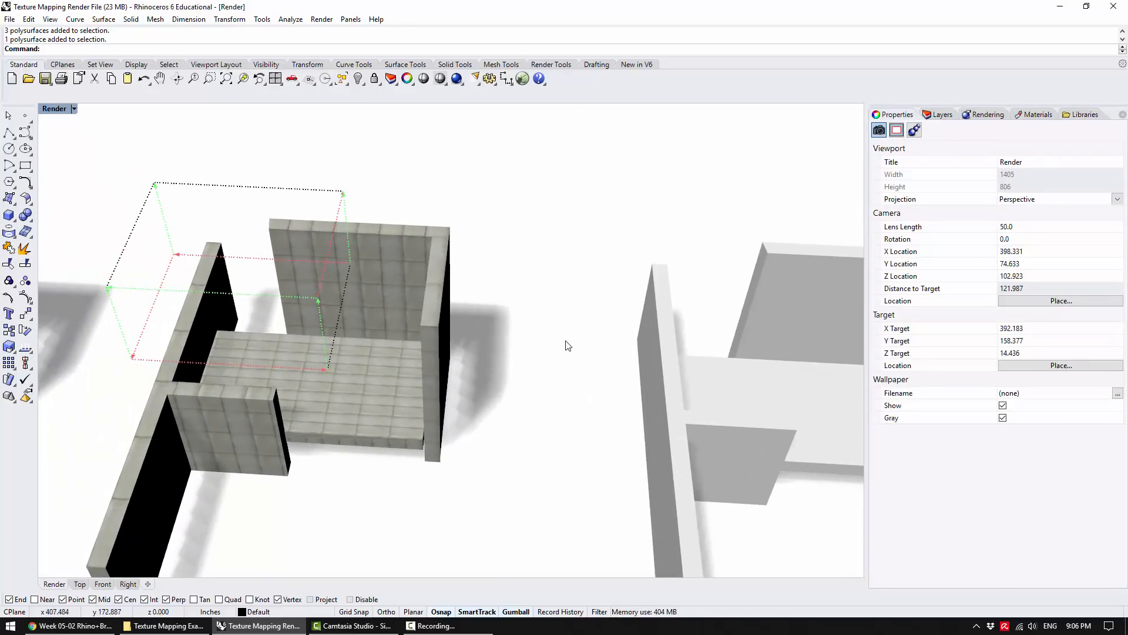
Review the row of "Slab" and rebuilt clean-geometry examples, comparing their default, box and planar texture mapping
scroll(567, 348, down, 8)
click(508, 327)
click(453, 258)
click(493, 381)
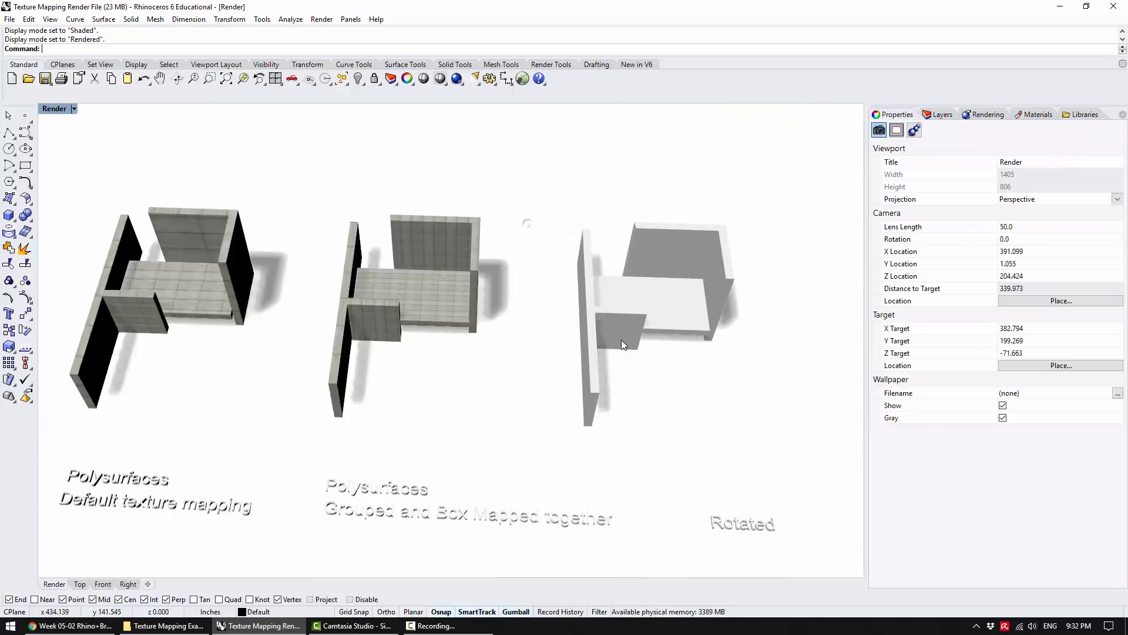
shift+right_drag(506, 288, 553, 508)
shift+right_drag(478, 310, 445, 531)
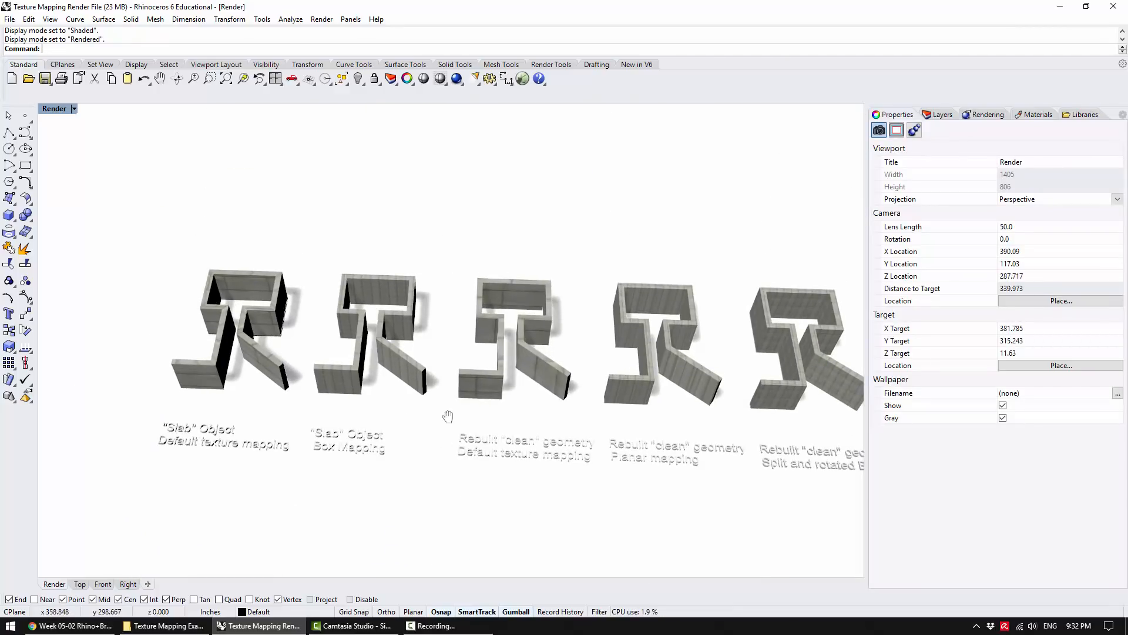
scroll(368, 398, up, 5)
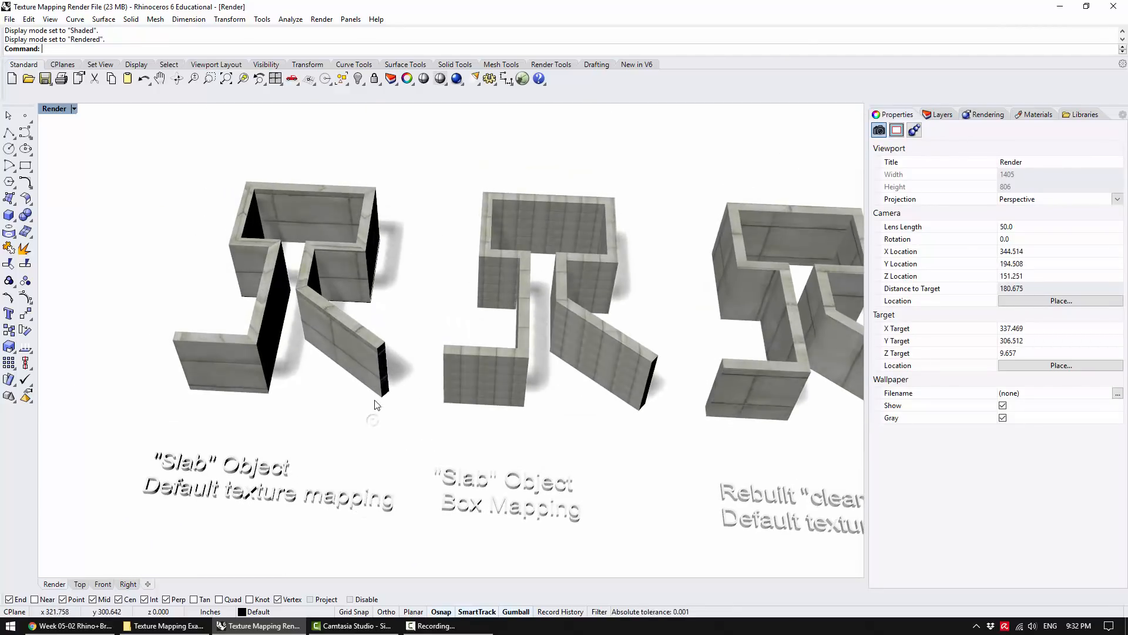
scroll(368, 398, down, 3)
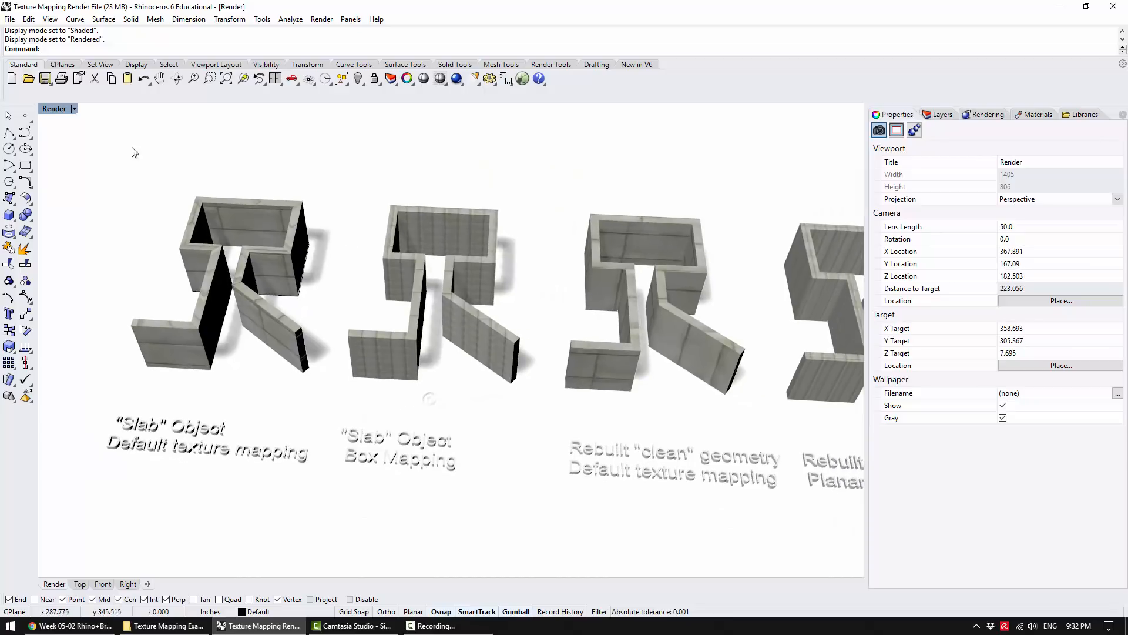
Switch the Render viewport to Shaded display with free space beside the default-mapped "Slab" example in view
click(54, 111)
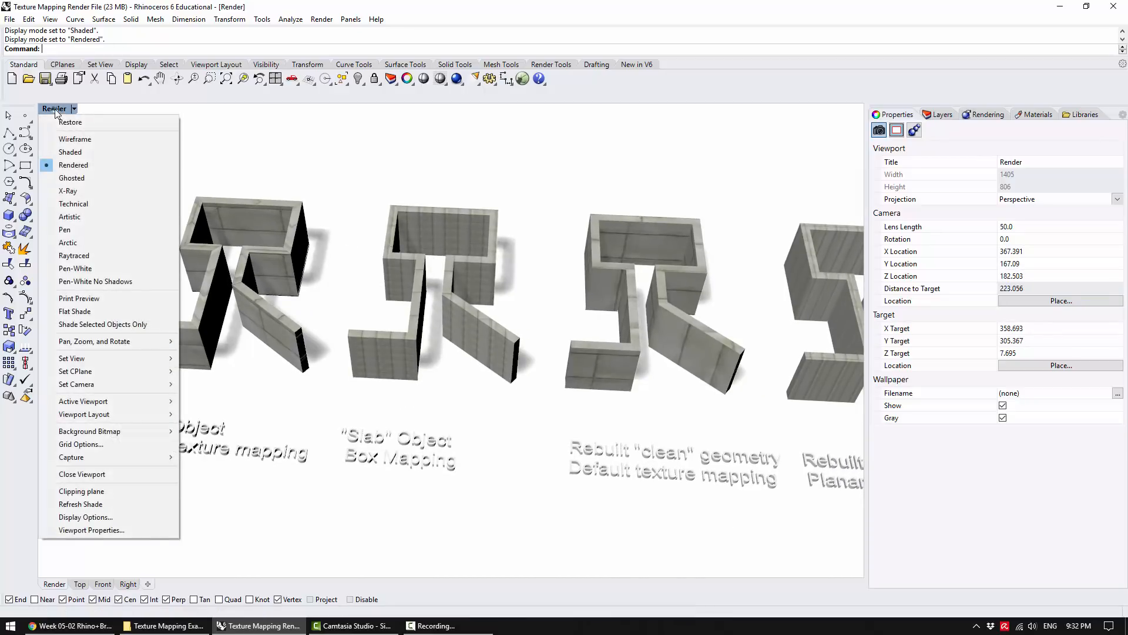
click(85, 153)
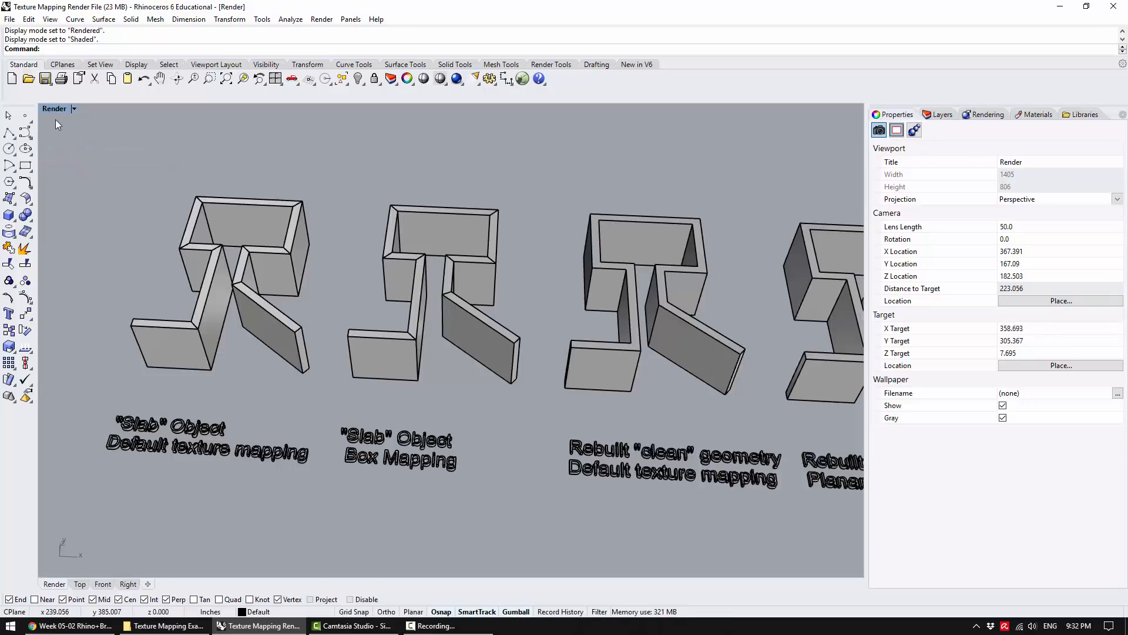
right_drag(207, 273, 339, 329)
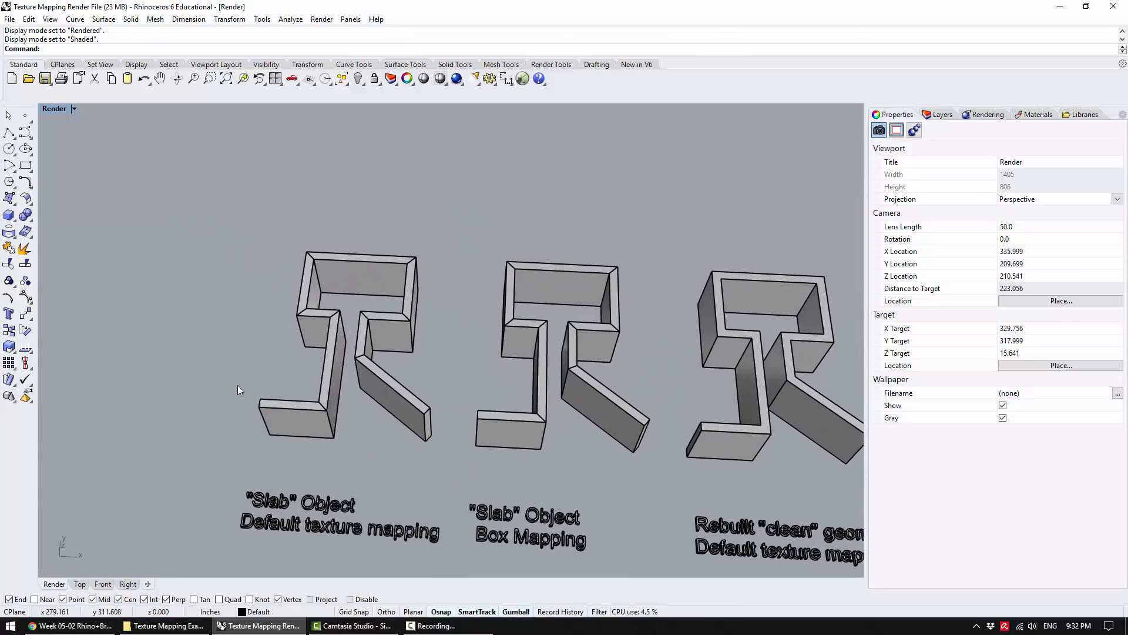
Draw an open five-point stepped polyline in the empty area beside the default-mapped "Slab" example
click(9, 131)
click(103, 324)
click(157, 324)
click(175, 252)
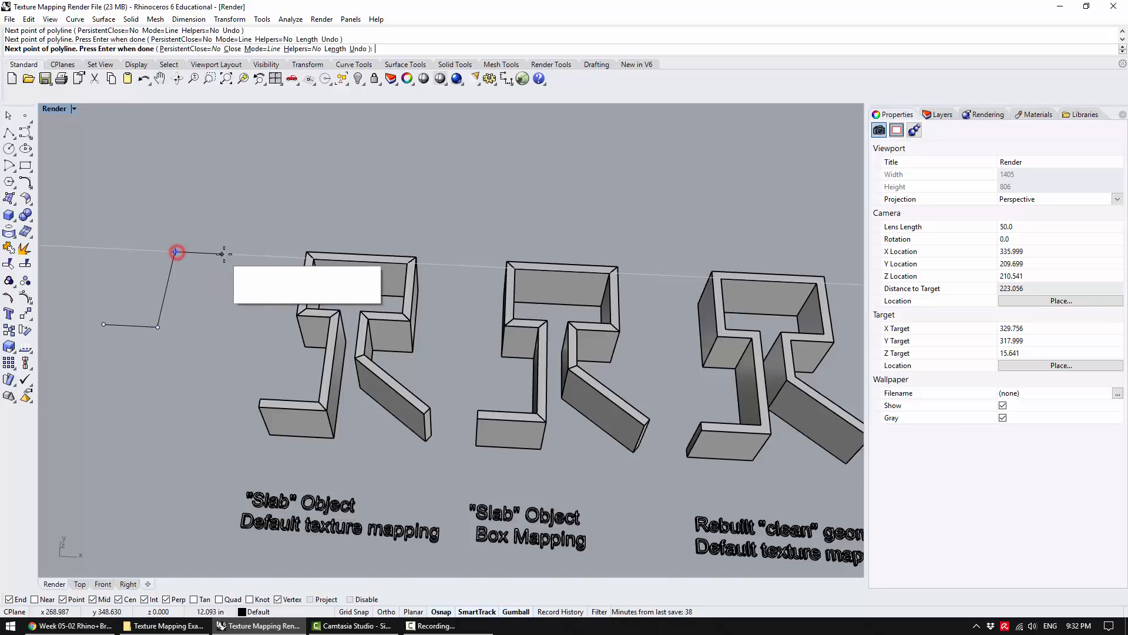
click(233, 254)
click(227, 335)
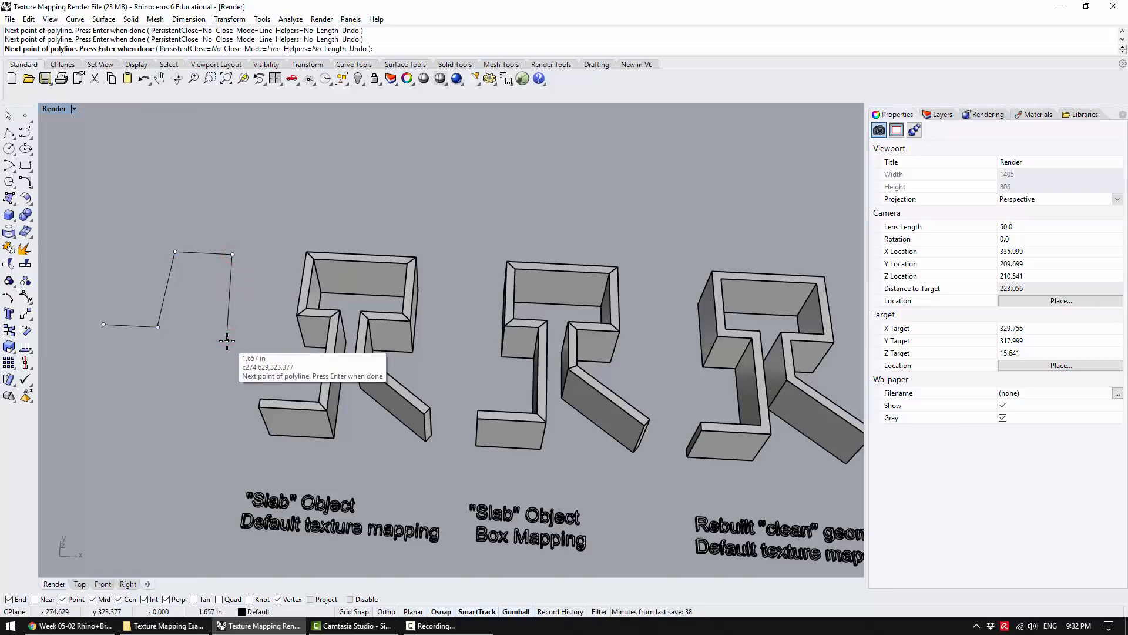
key(Return)
Move the polyline's last end point outward so its final segment runs diagonally
click(231, 315)
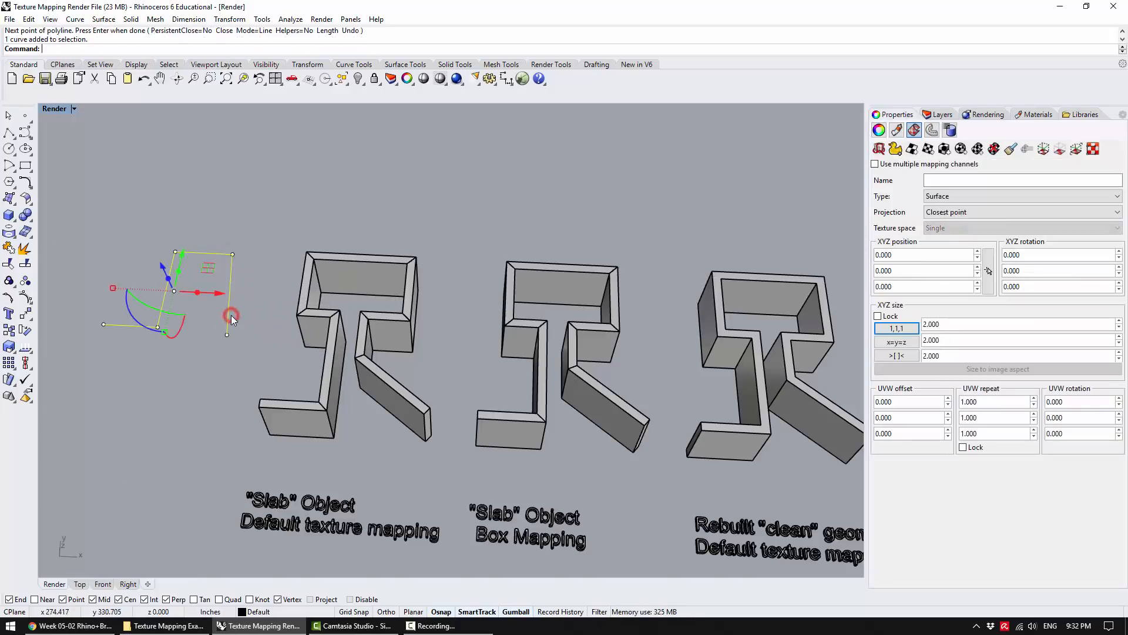
drag(226, 335, 259, 301)
click(247, 307)
Build a wall from the polyline with the Slab command, offset 1 inch to the outer side, matching the neighbouring example's height
right_drag(207, 322, 356, 309)
scroll(190, 301, up, 8)
click(269, 304)
scroll(355, 307, down, 5)
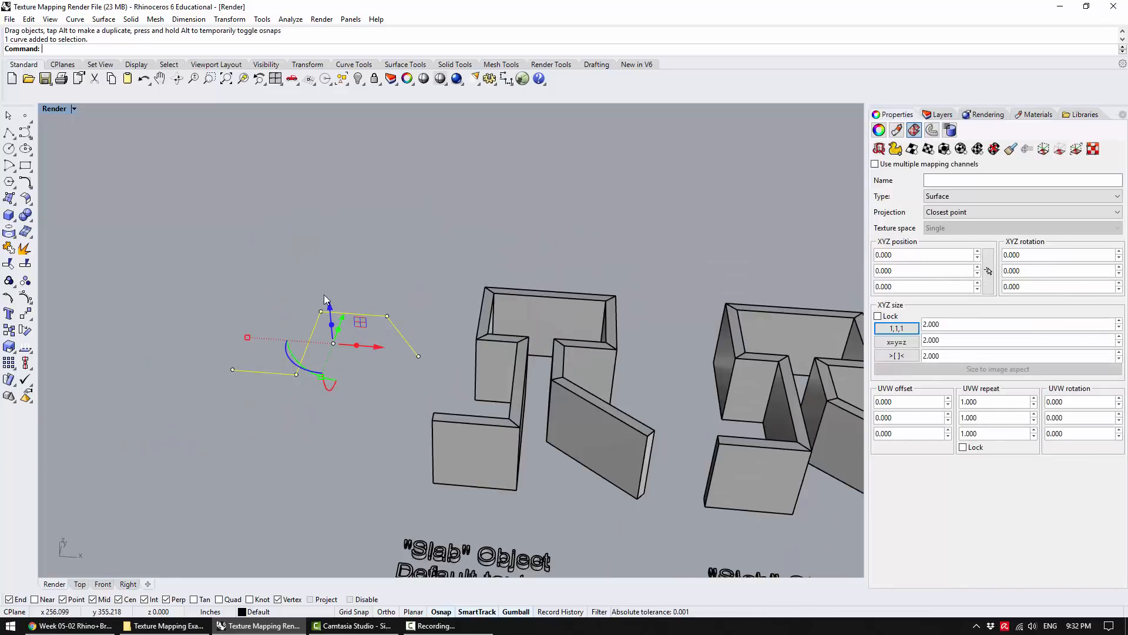
text(Slab)
key(Return)
scroll(310, 327, up, 3)
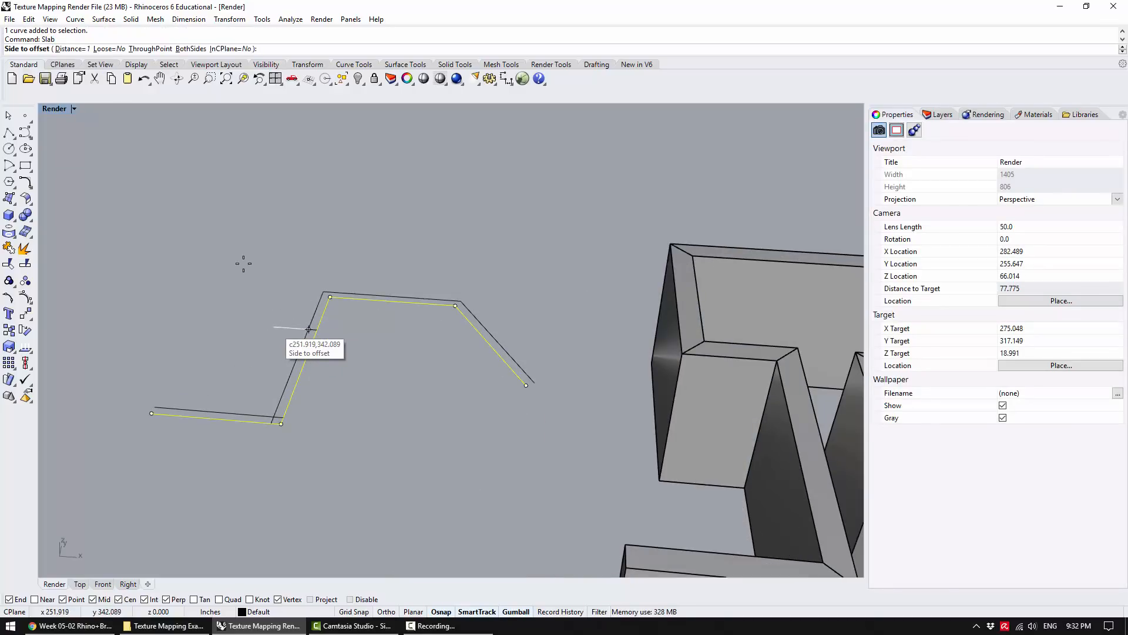
click(258, 333)
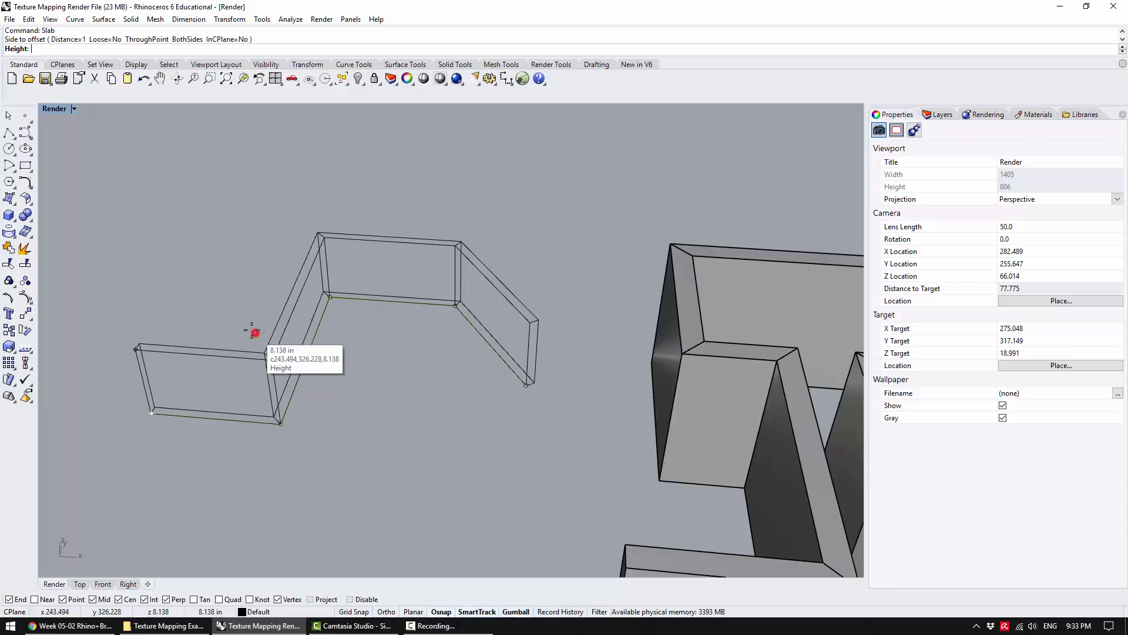
click(668, 242)
click(589, 193)
Zoom to the new slab wall and inspect its faces and corners up close from several angles
right_drag(329, 205, 358, 299)
click(233, 249)
text(zs)
key(Return)
click(219, 296)
right_drag(220, 317, 221, 222)
right_drag(312, 352, 308, 410)
scroll(308, 410, down, 6)
click(312, 400)
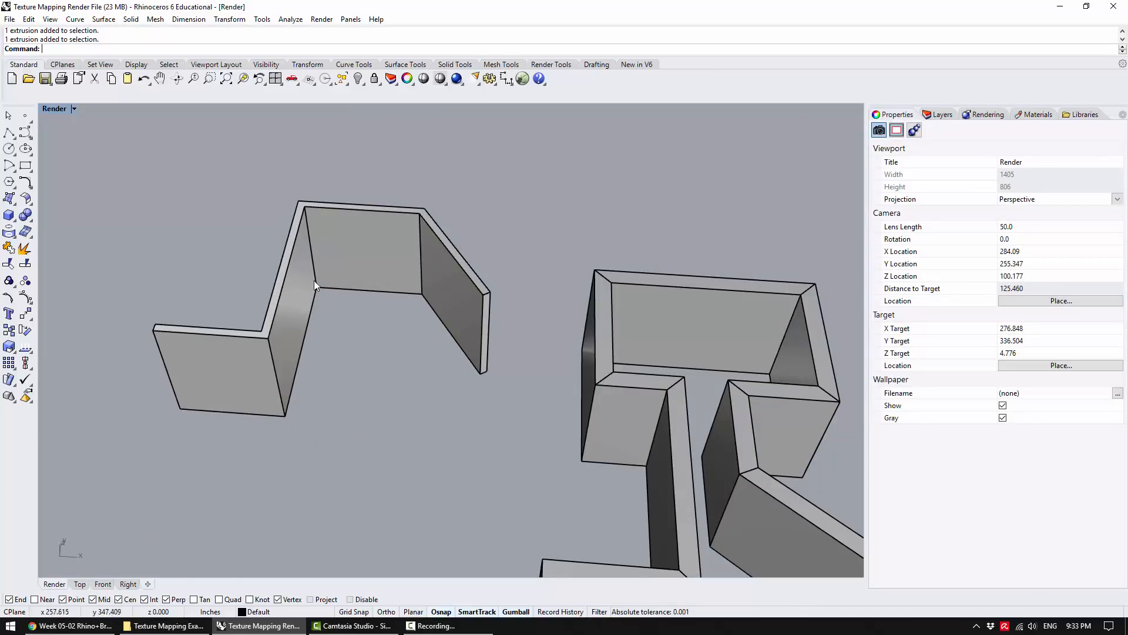
click(348, 245)
click(372, 375)
Compare the corner edges of the new slab wall with those of the default-mapped "Slab" example
right_drag(372, 375, 260, 376)
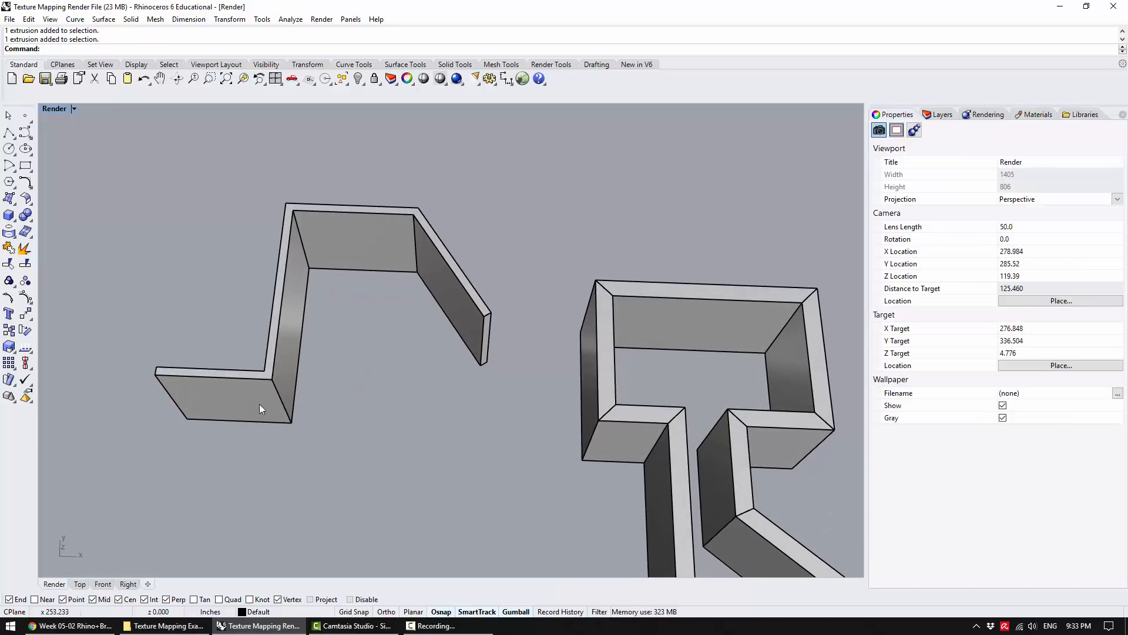
shift+right_drag(620, 374, 454, 228)
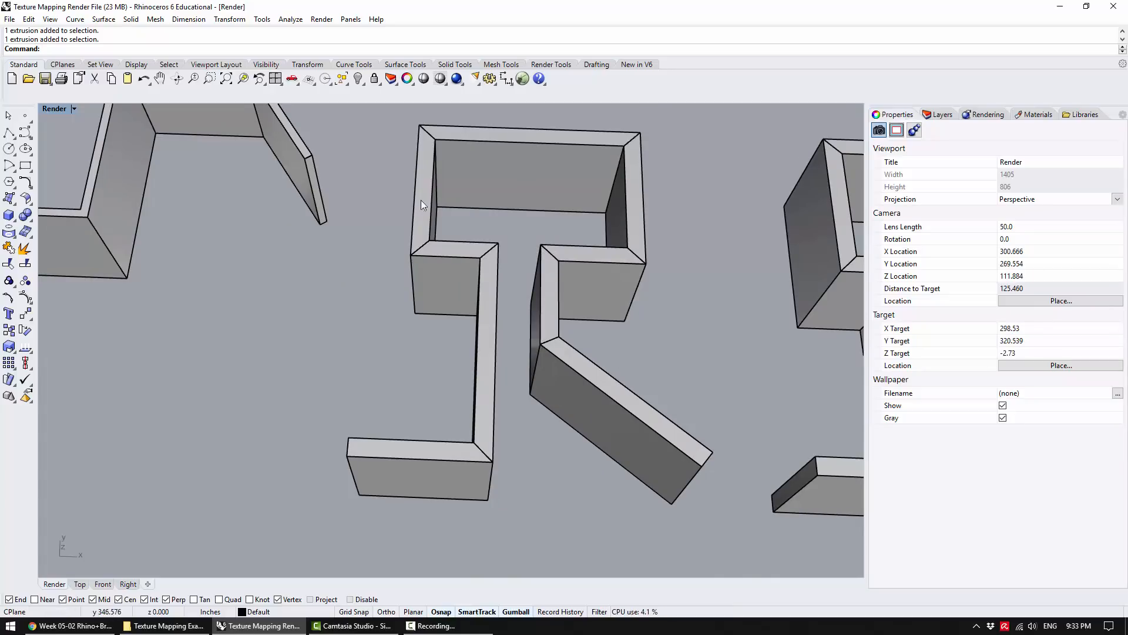
shift+right_drag(312, 250, 414, 335)
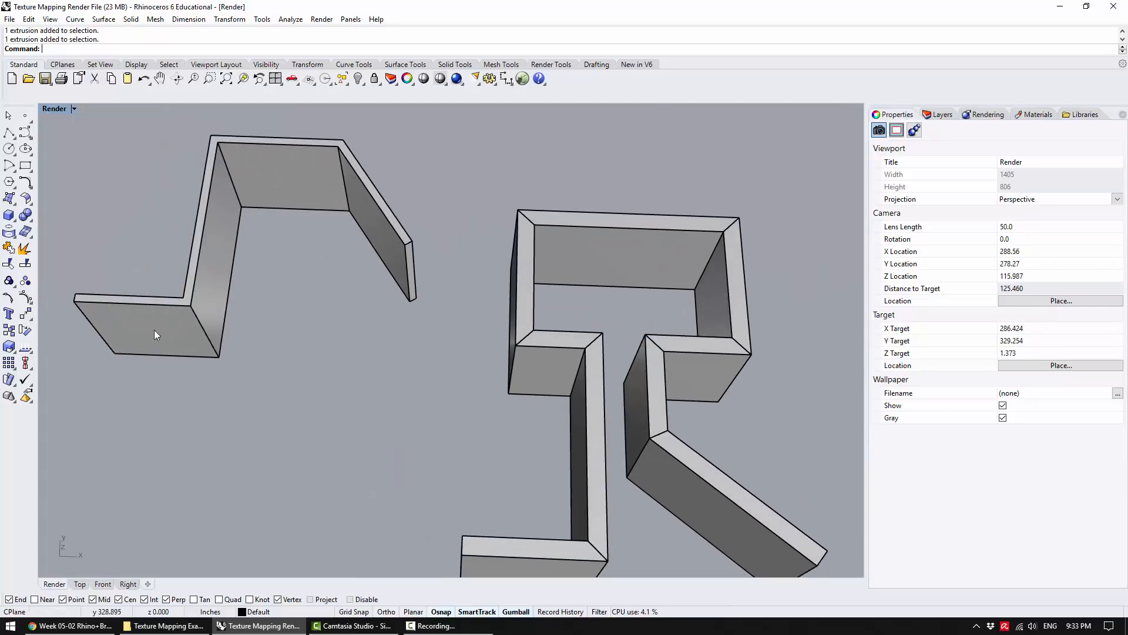
right_drag(195, 295, 248, 147)
shift+right_drag(422, 238, 292, 213)
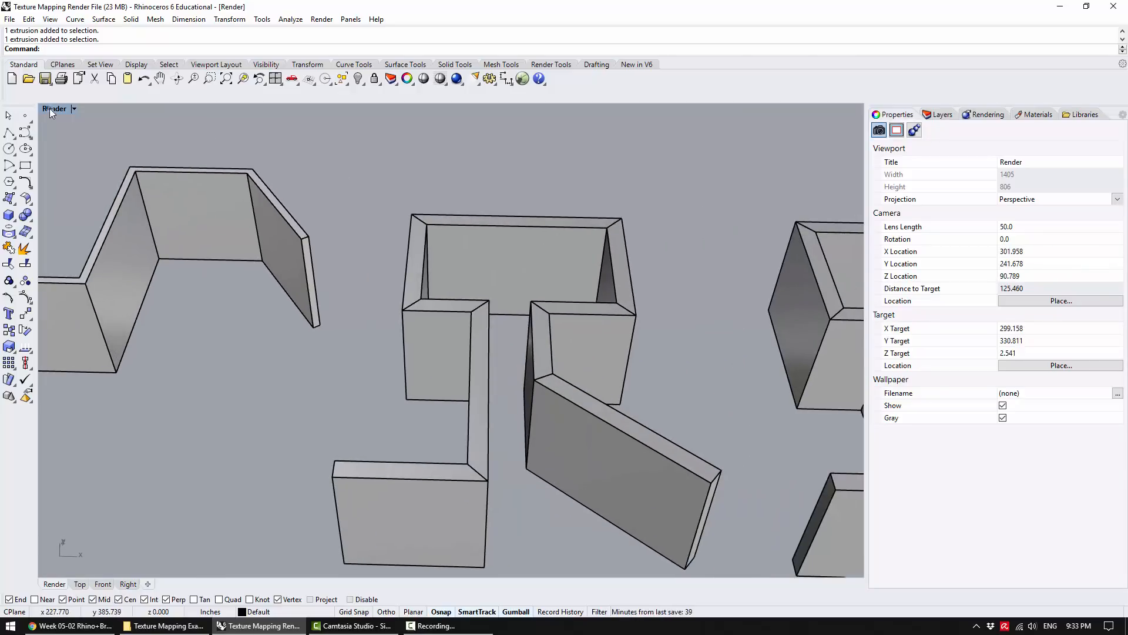
Return the viewport to Rendered display and compare the untextured new slab with the default-mapped "Slab" example
click(51, 112)
click(83, 171)
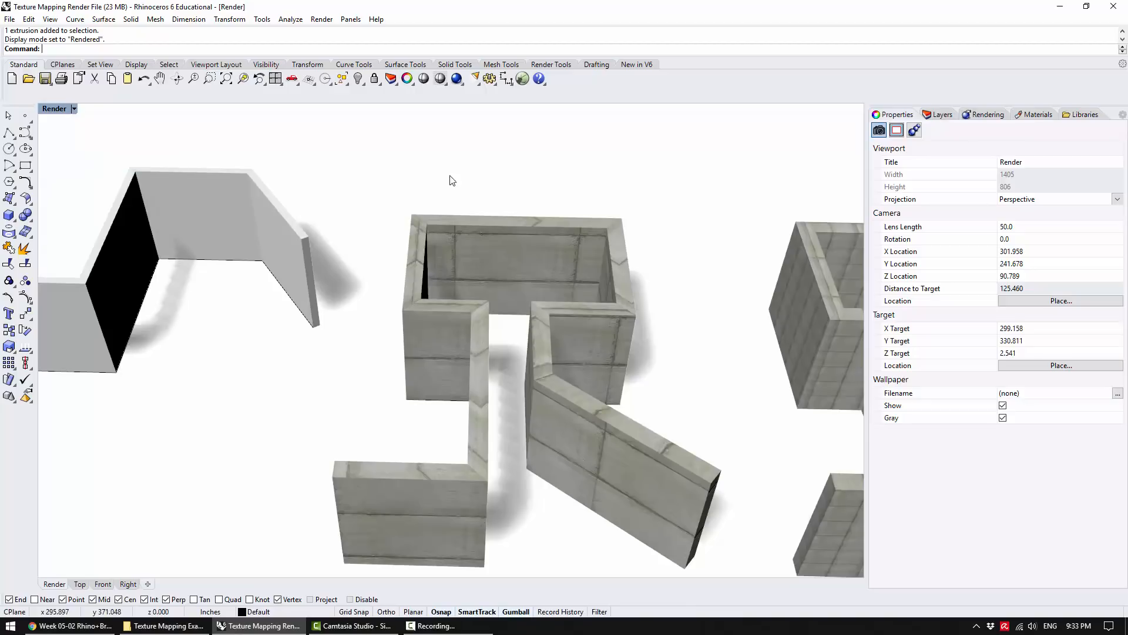
shift+right_drag(626, 283, 557, 217)
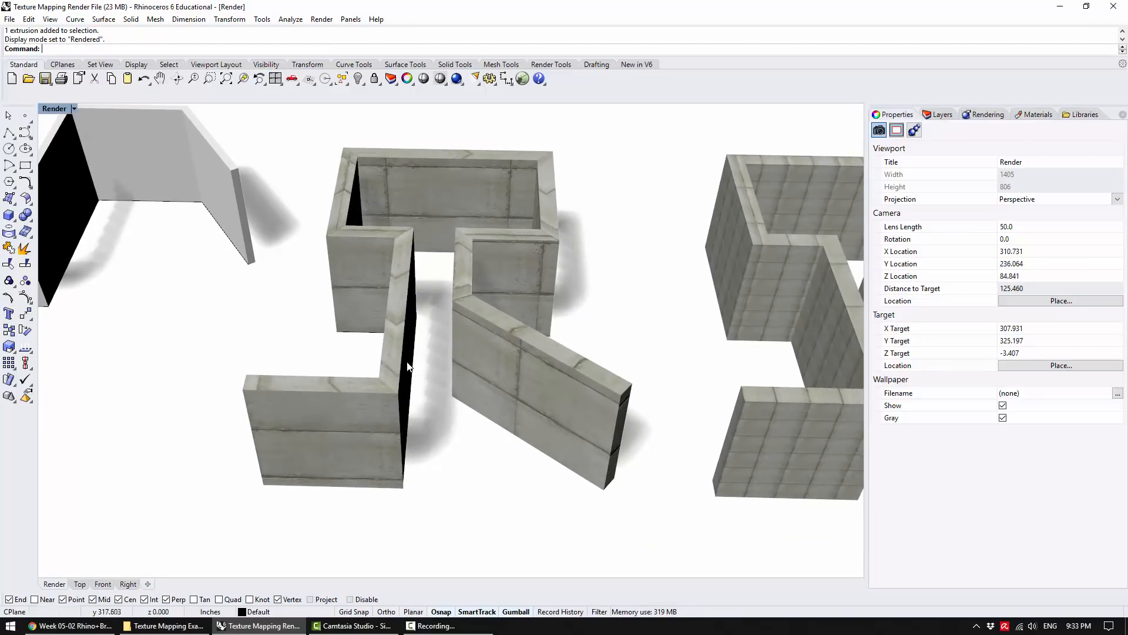
shift+right_drag(408, 376, 400, 220)
shift+right_drag(439, 268, 468, 507)
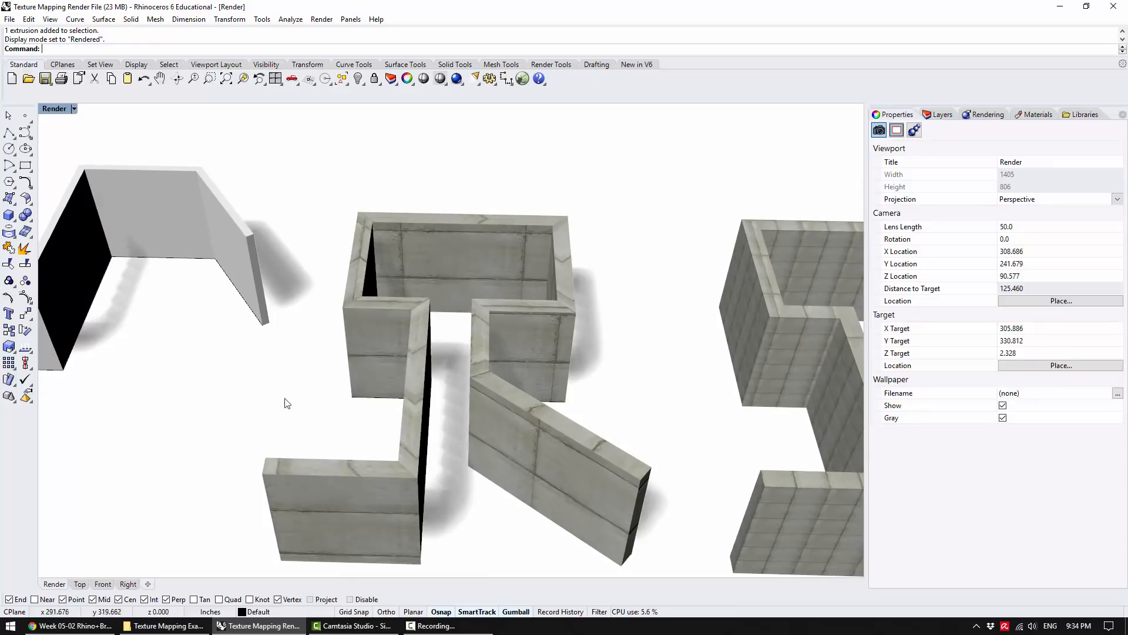
Inspect how the concrete texture runs along the top faces and around the corners of the default-mapped "Slab" example
right_drag(367, 319, 515, 377)
scroll(381, 486, up, 2)
right_drag(378, 503, 272, 460)
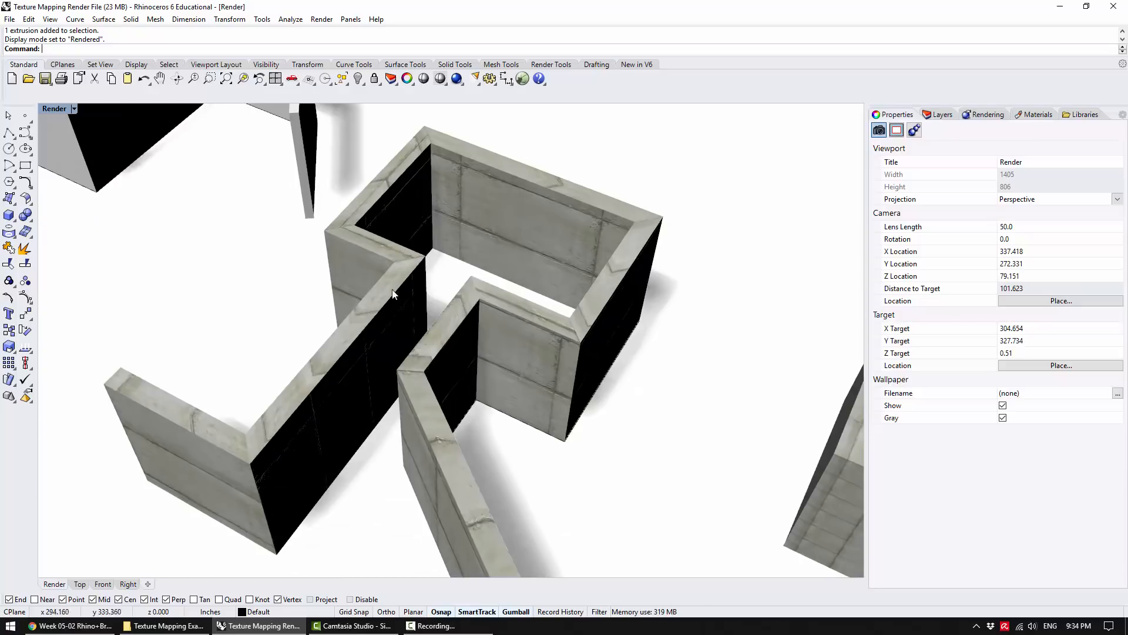
right_drag(276, 419, 385, 373)
click(388, 364)
mouse_move(273, 342)
right_down()
mouse_move(231, 397)
mouse_move(284, 342)
right_up()
click(257, 291)
right_drag(259, 294, 412, 389)
scroll(412, 389, up, 6)
right_drag(411, 348, 414, 286)
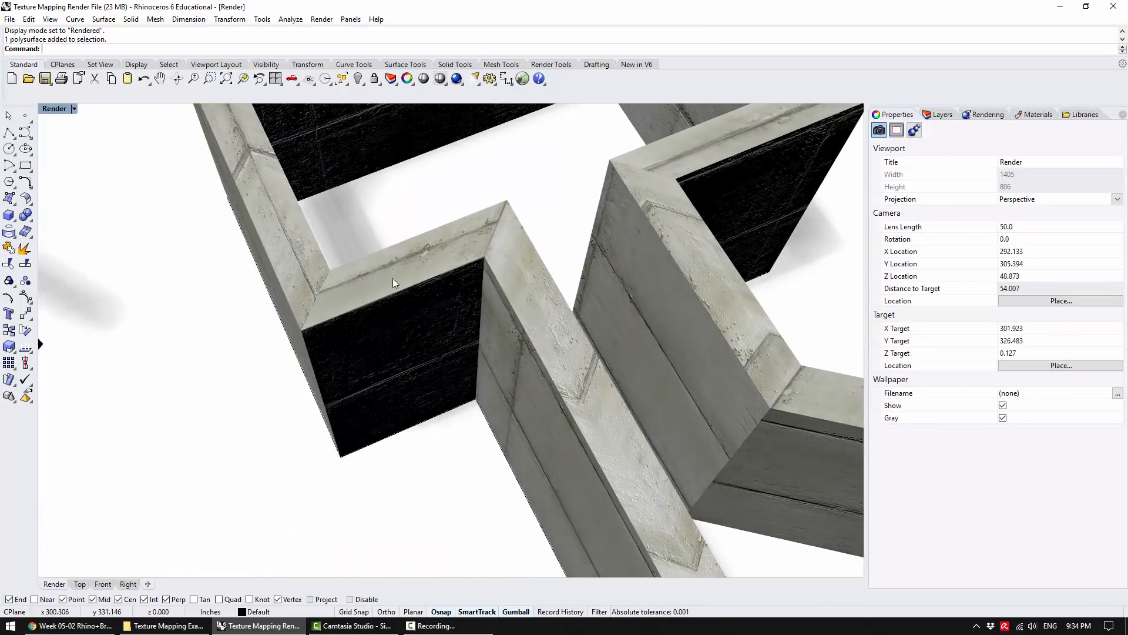
right_drag(401, 281, 252, 332)
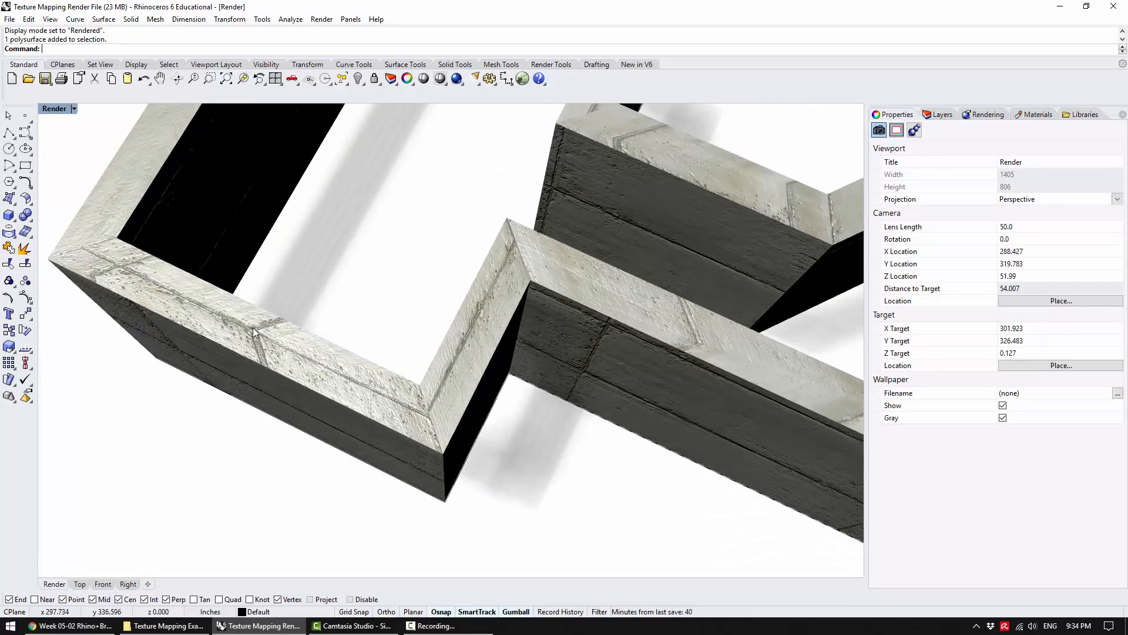
right_drag(295, 237, 512, 357)
scroll(448, 288, down, 6)
right_drag(415, 252, 405, 200)
Show the mapping widget of the box-mapped "Slab" example and inspect how its box encloses the walls
shift+right_drag(555, 265, 318, 285)
scroll(299, 254, down, 7)
click(422, 301)
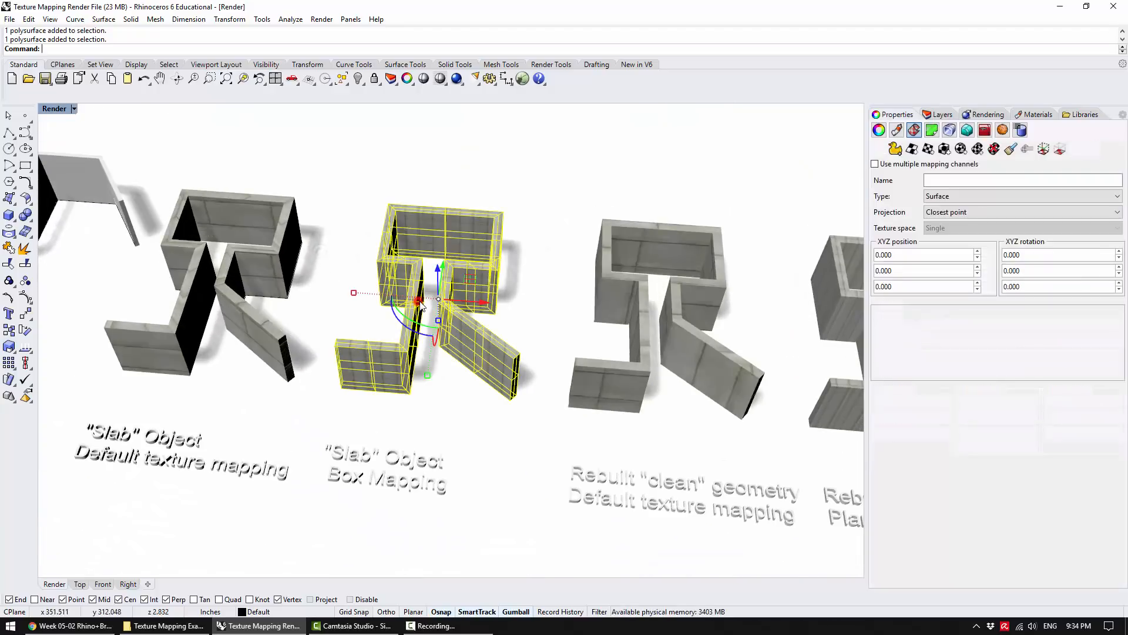
key(ctrl+shift+e)
click(649, 329)
scroll(636, 352, up, 2)
scroll(636, 352, down, 3)
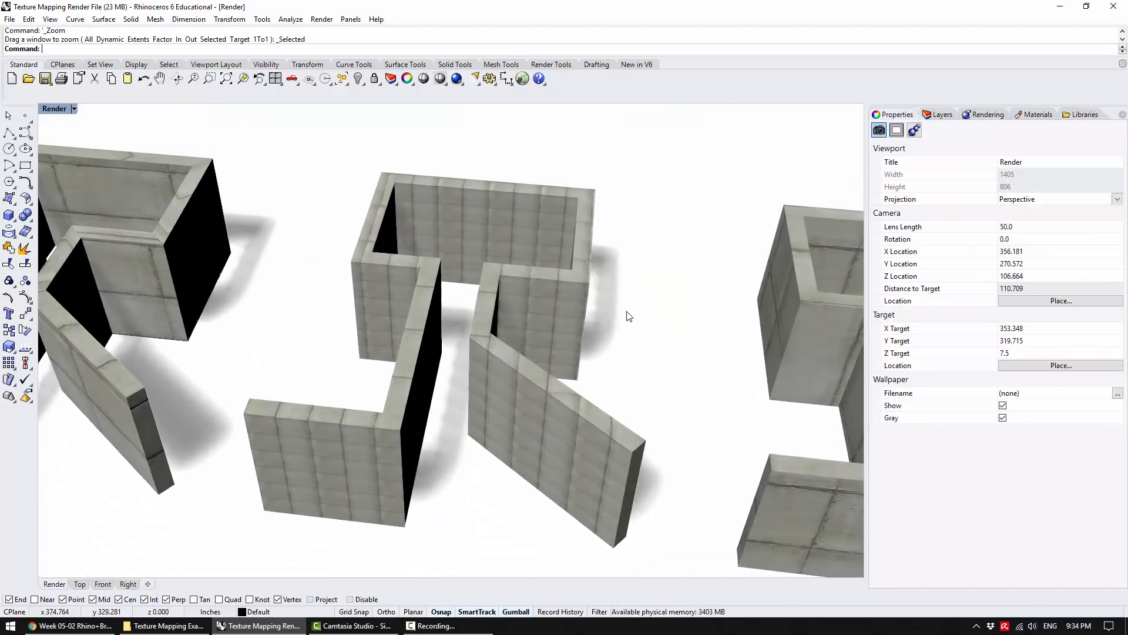
click(545, 315)
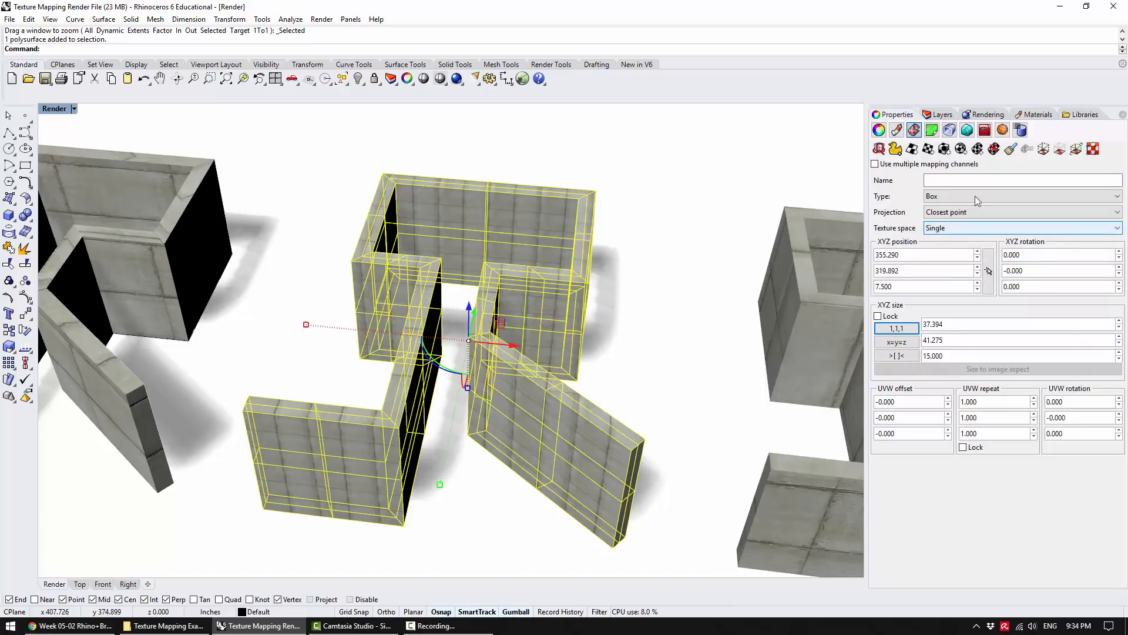
click(1037, 152)
right_drag(755, 151, 385, 317)
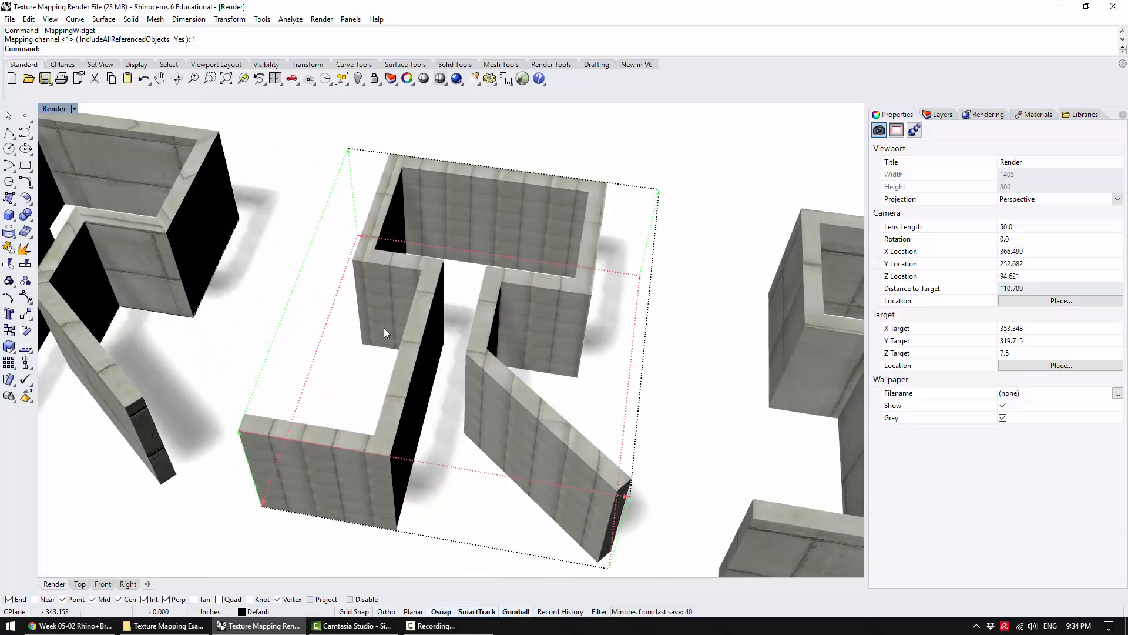
right_drag(407, 267, 470, 300)
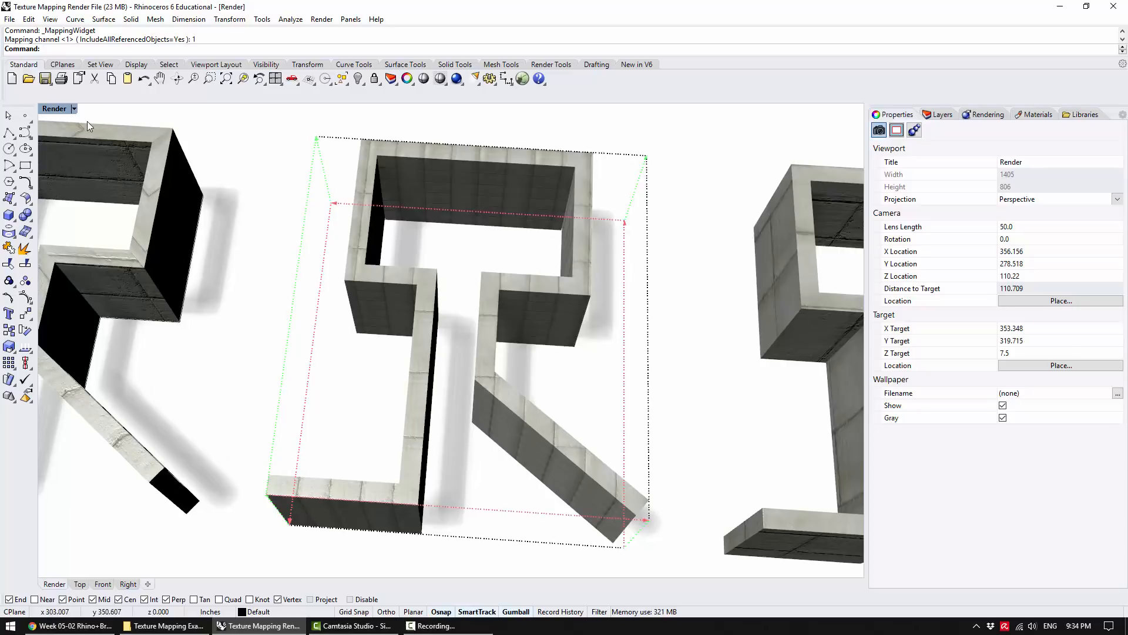
Compare the box-mapped "Slab" example's mitred corners in Shaded and Rendered display
click(58, 109)
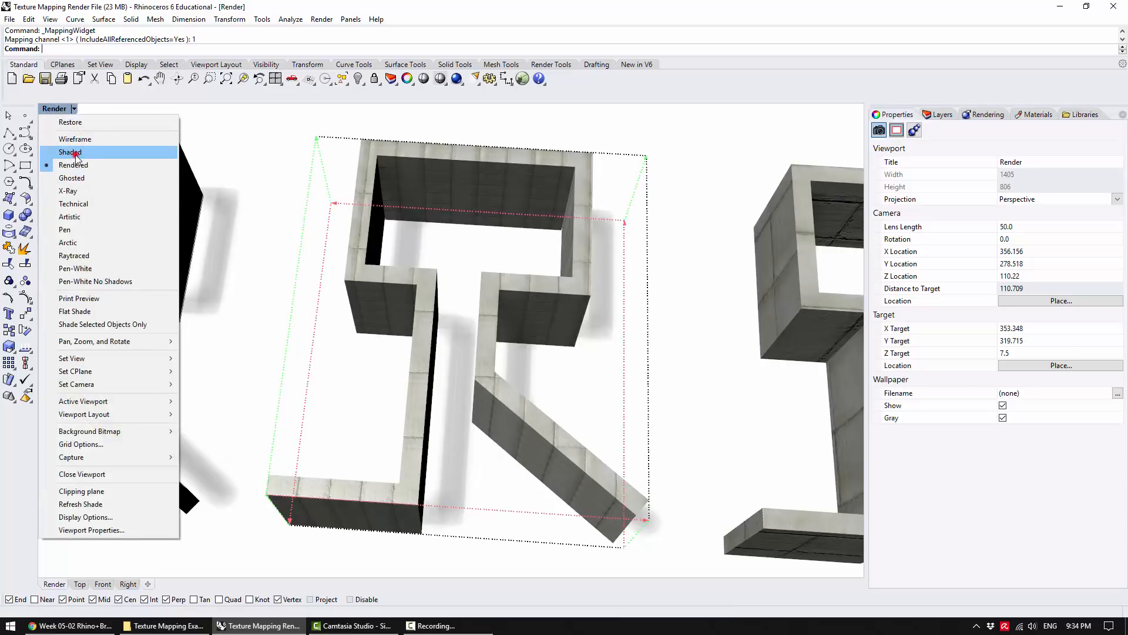
click(71, 152)
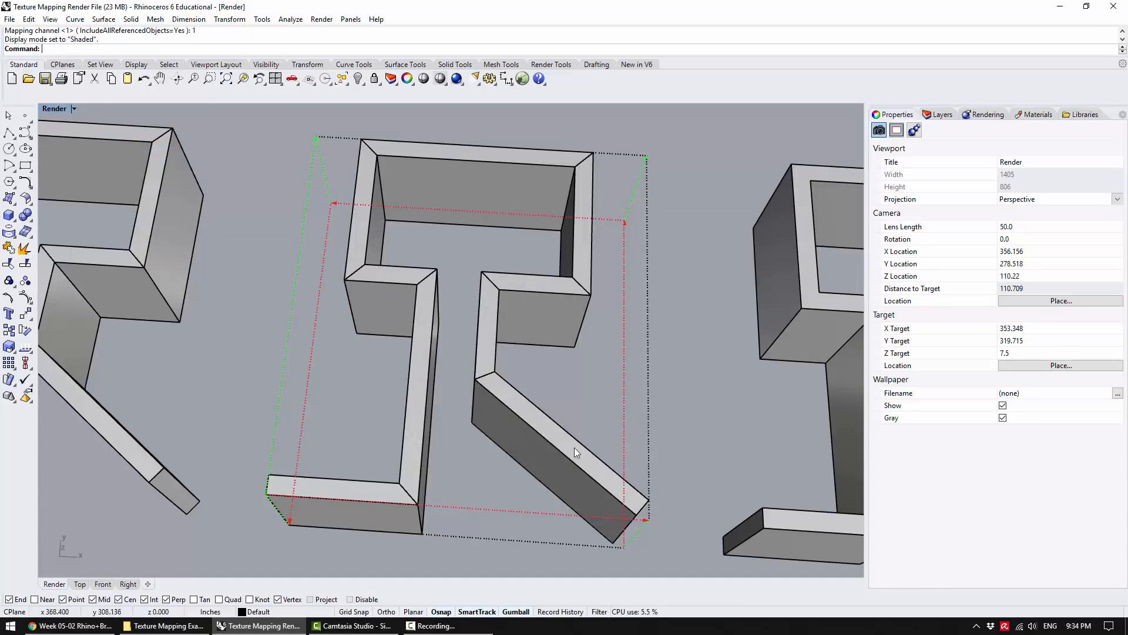
click(54, 110)
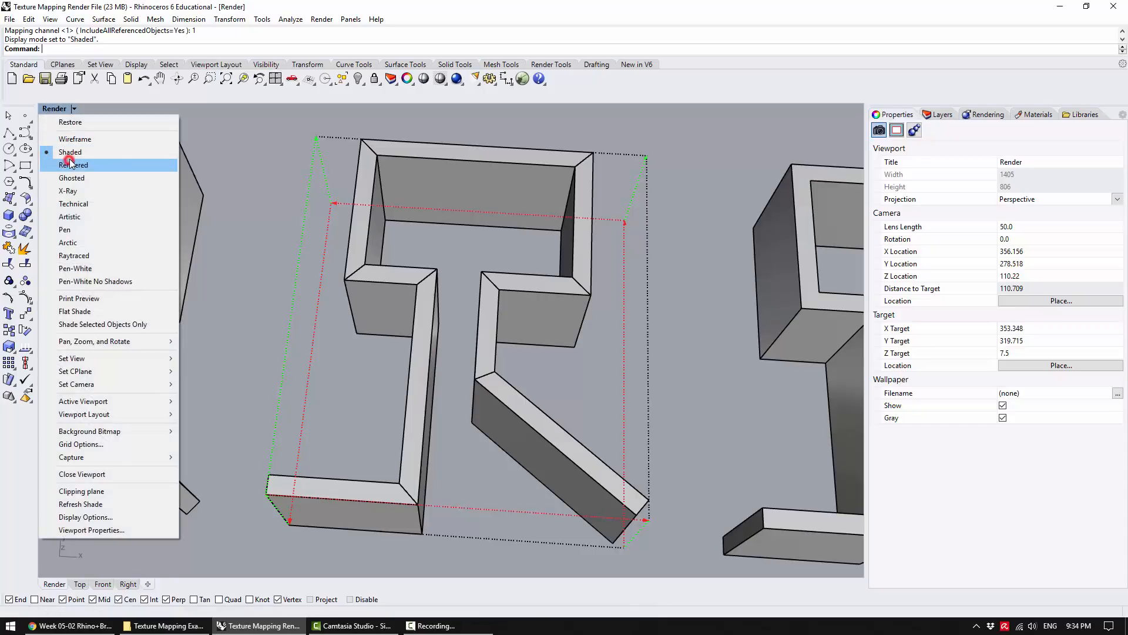
click(70, 164)
click(313, 167)
click(461, 125)
Assign the concrete_3 material to the newly built slab wall
shift+right_drag(476, 273, 817, 358)
shift+right_drag(411, 267, 699, 332)
right_drag(305, 278, 341, 315)
click(340, 316)
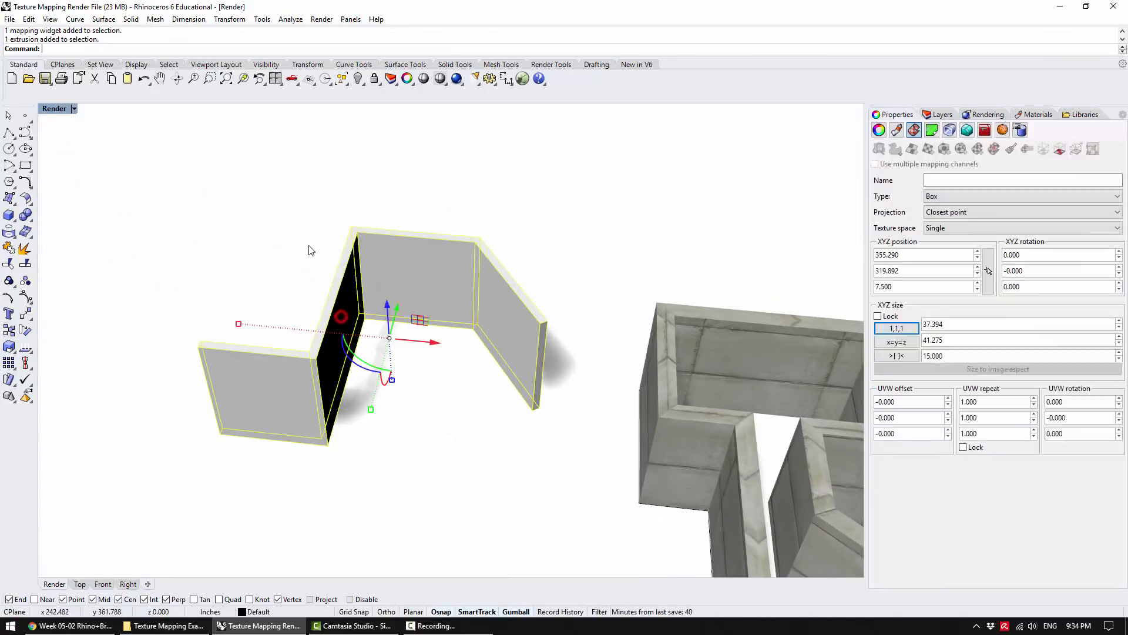
right_drag(306, 251, 320, 276)
scroll(254, 253, up, 4)
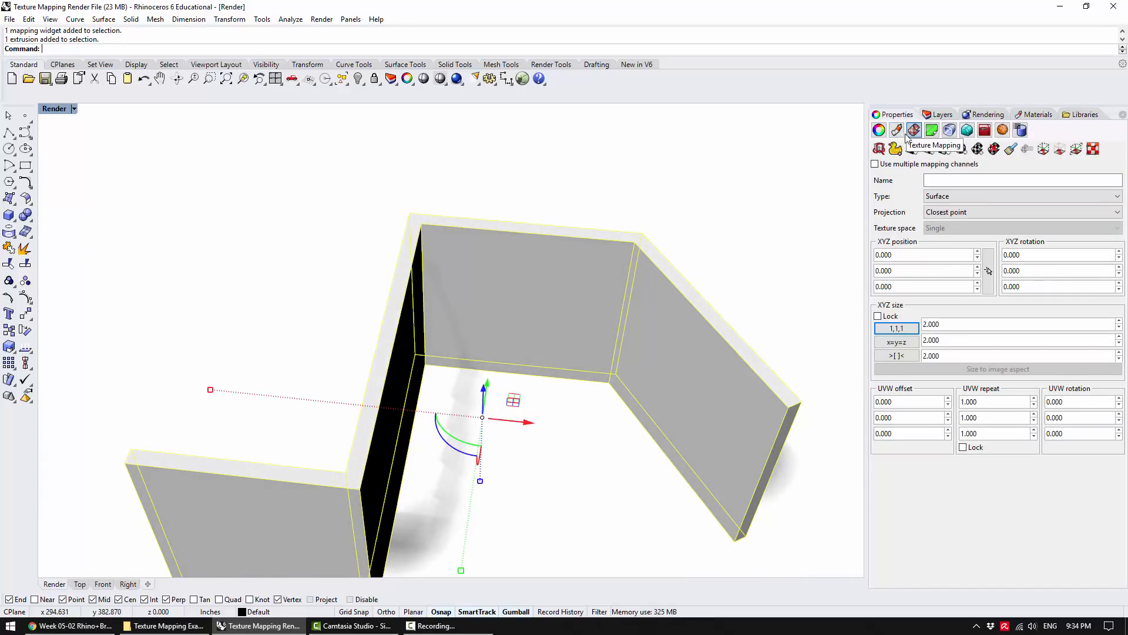
click(896, 130)
click(917, 160)
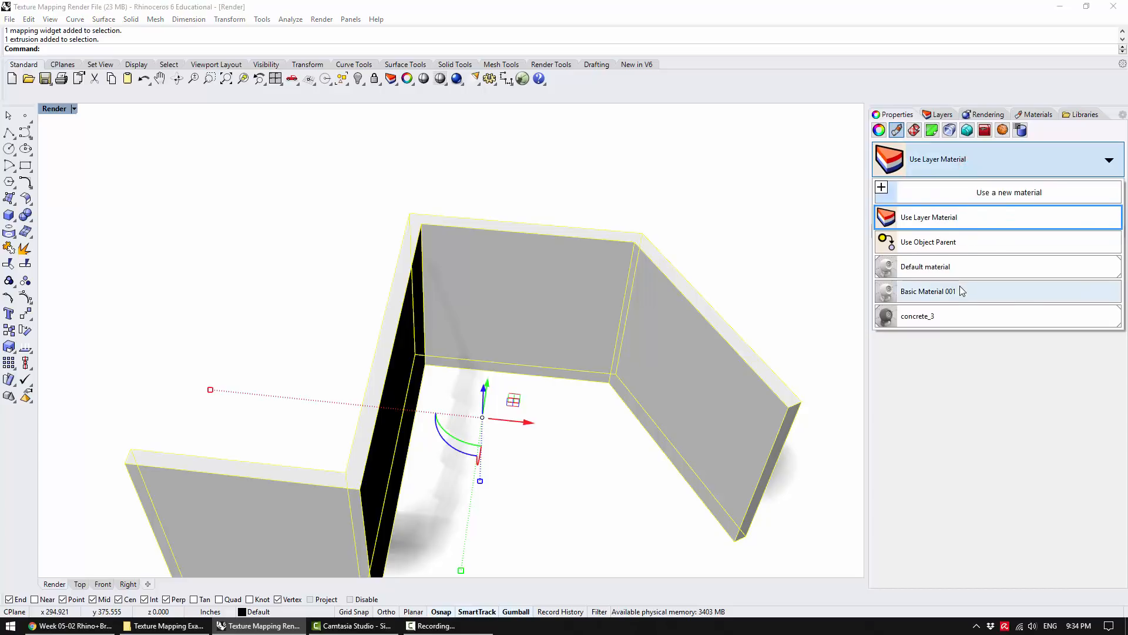
click(950, 315)
click(627, 222)
Inspect how the concrete texture runs along the new slab wall's top edges and inner and outer faces
right_drag(605, 194, 600, 159)
right_drag(738, 320, 553, 283)
scroll(504, 308, down, 6)
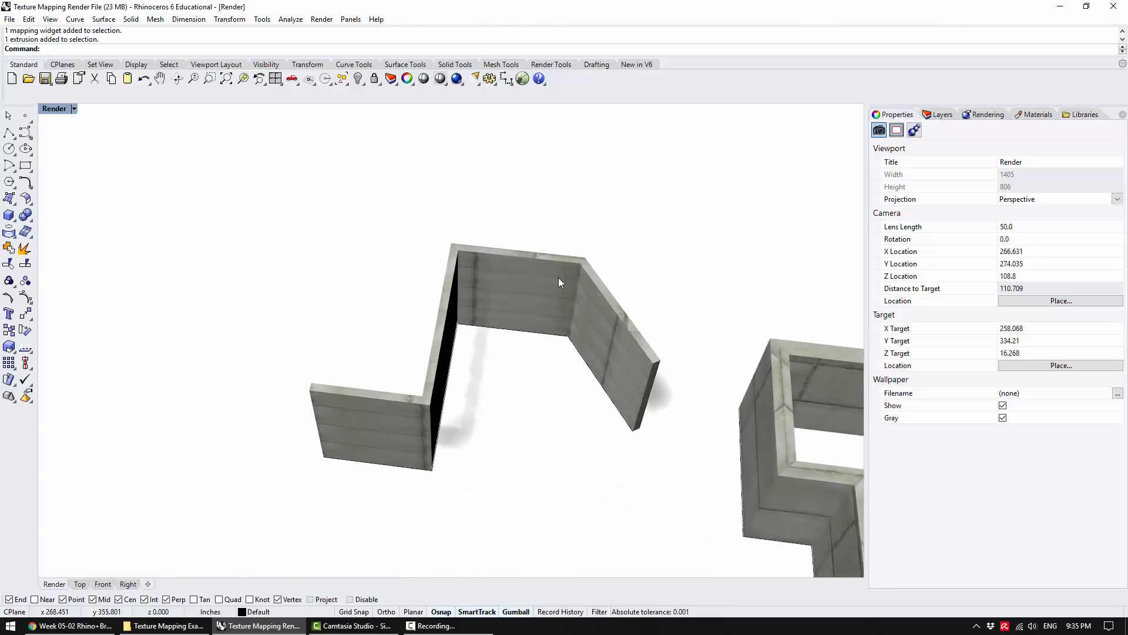
scroll(591, 262, up, 7)
right_drag(591, 342, 582, 335)
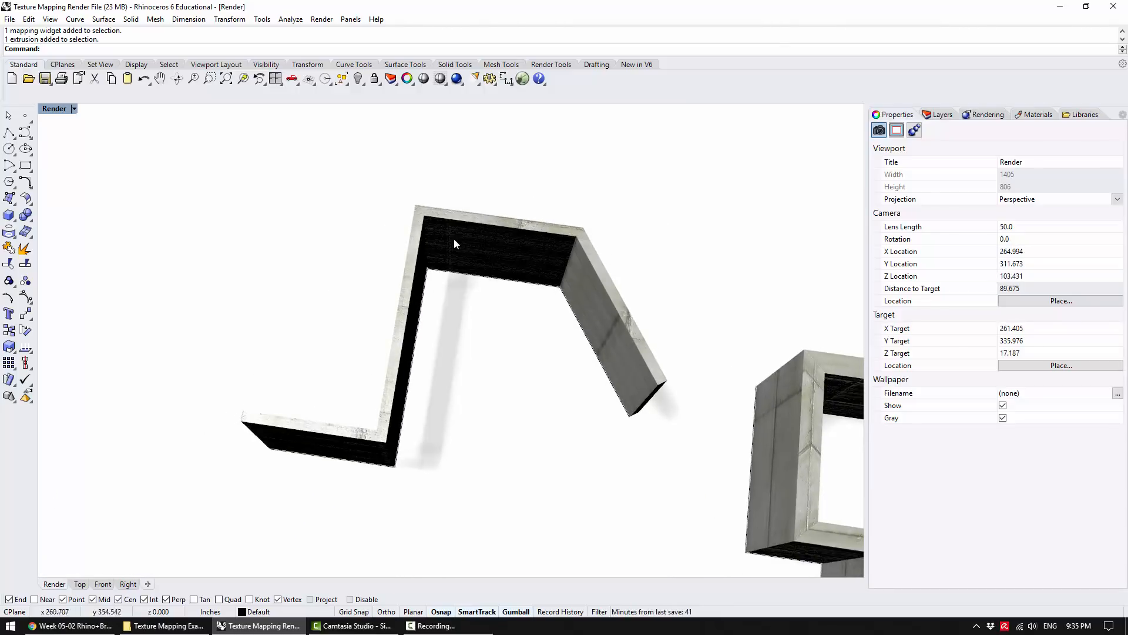
right_drag(399, 400, 605, 317)
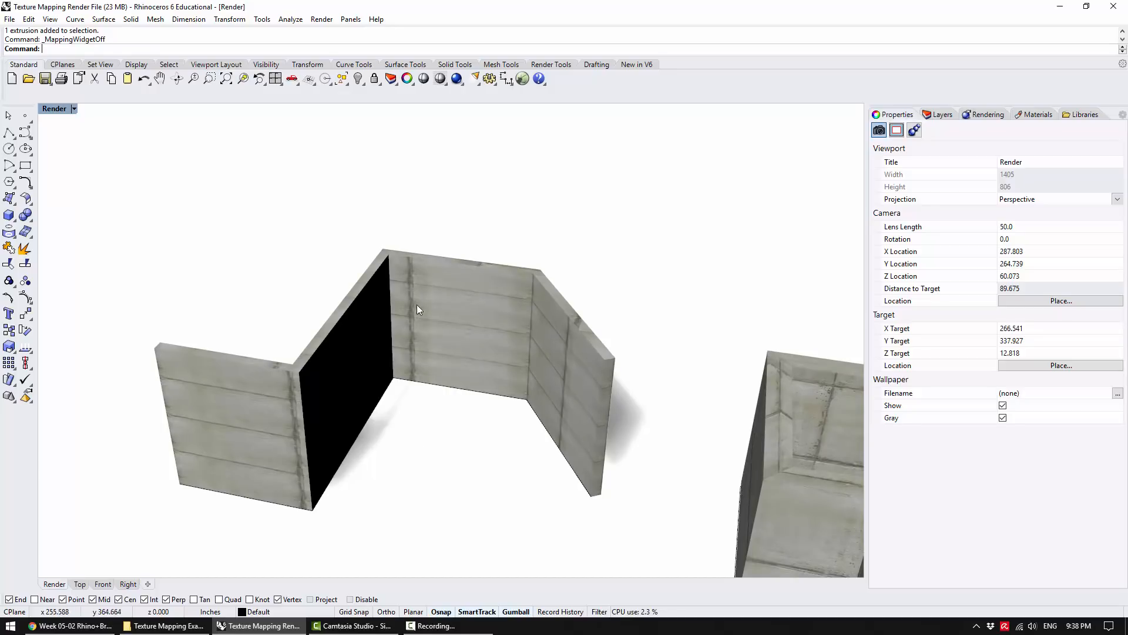
Compare the object type of the new slab wall with that of the neighbouring "Slab" example
click(425, 305)
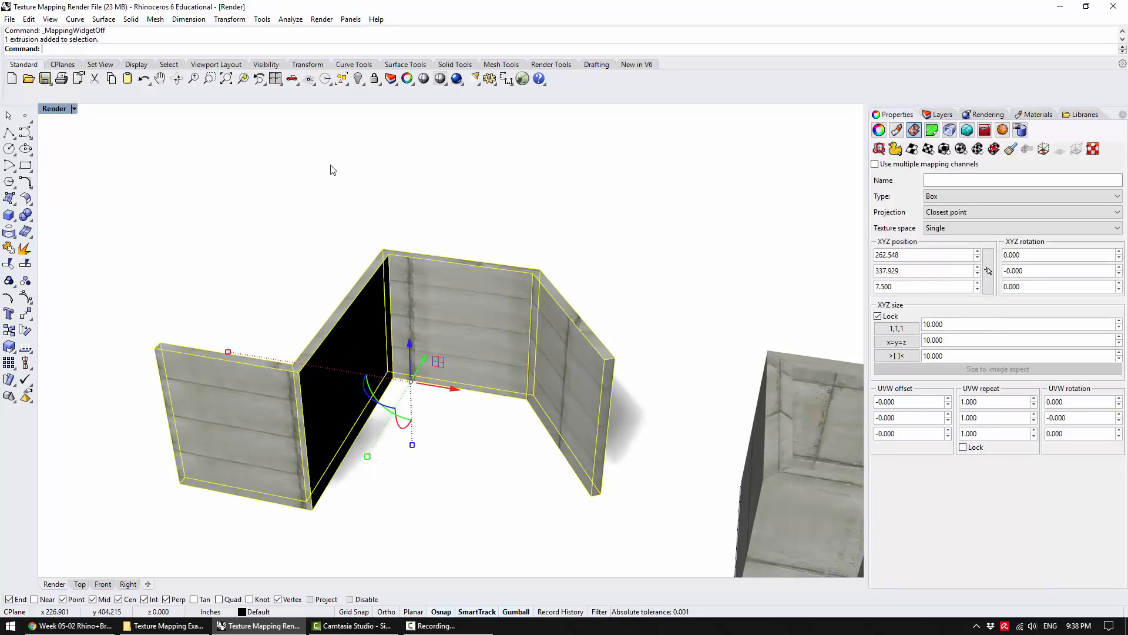
click(879, 130)
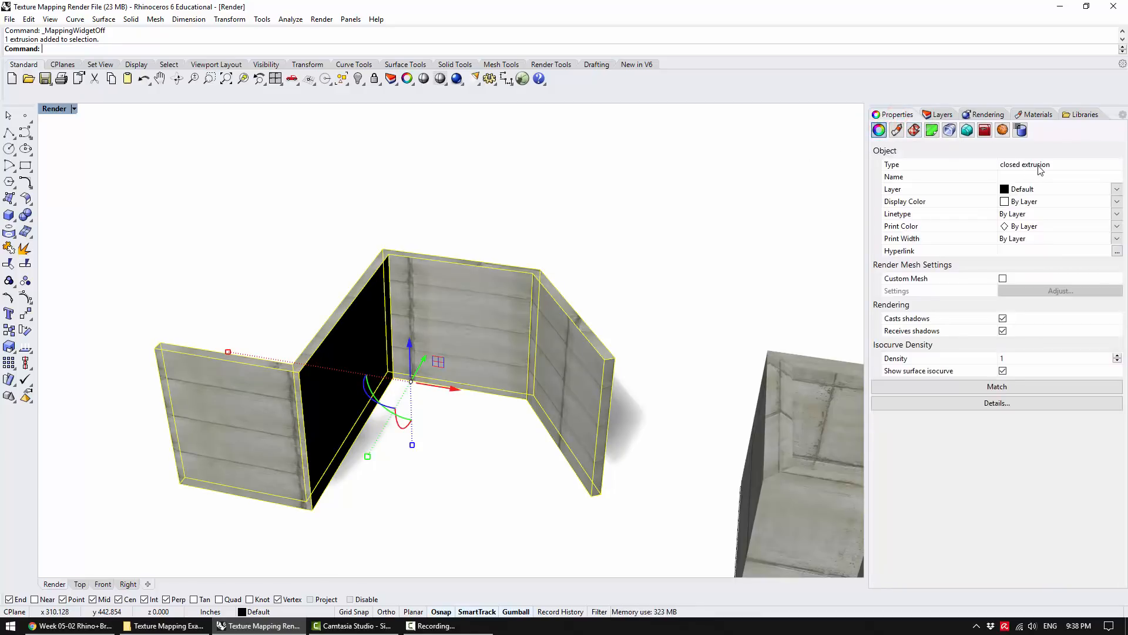
click(798, 363)
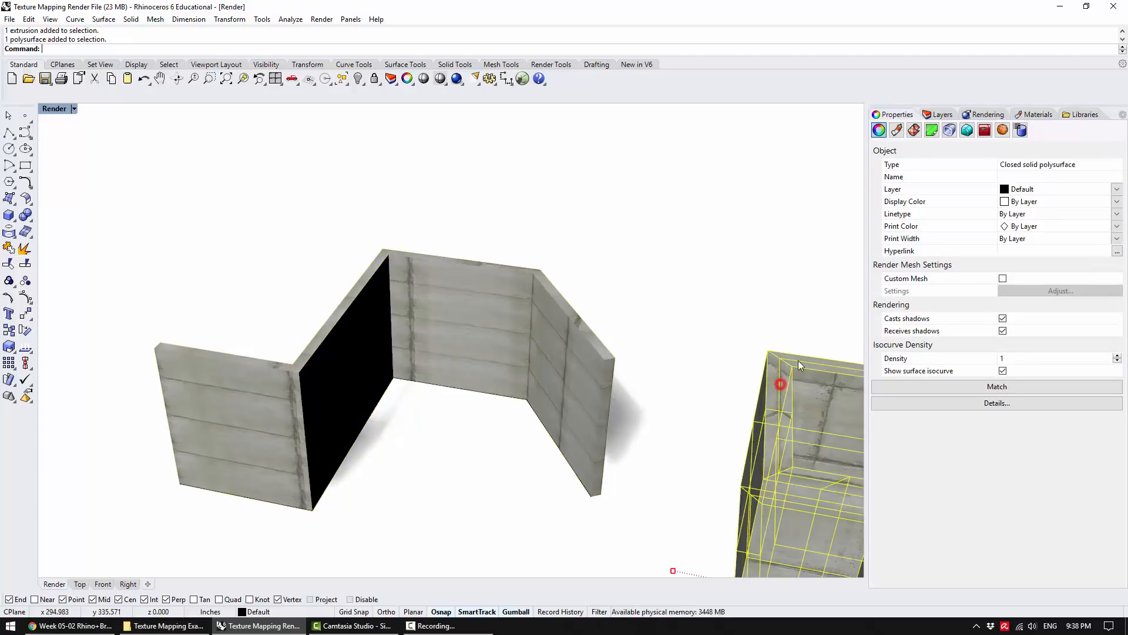
Show the box mapping widget of the new slab wall and inspect its box against the walls
drag(541, 221, 449, 301)
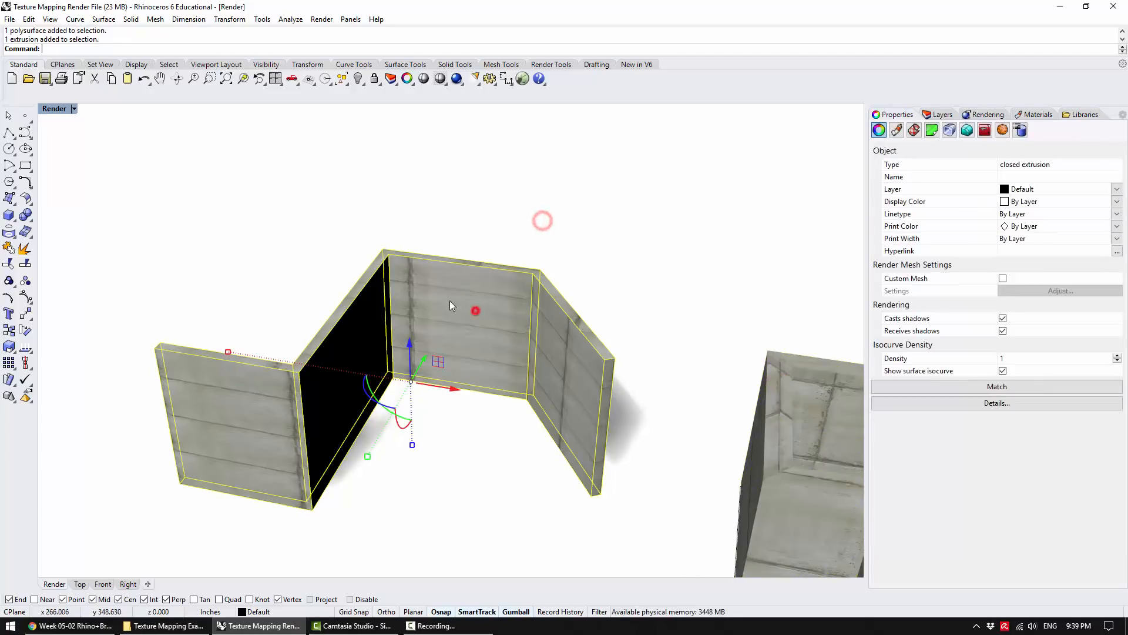
click(913, 130)
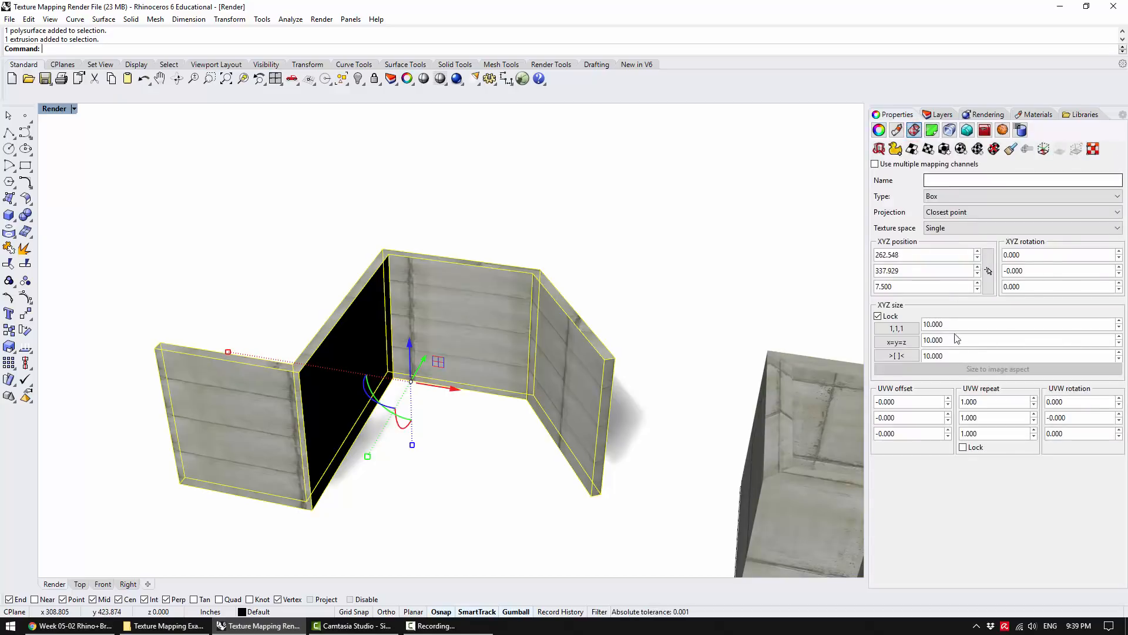
click(1043, 149)
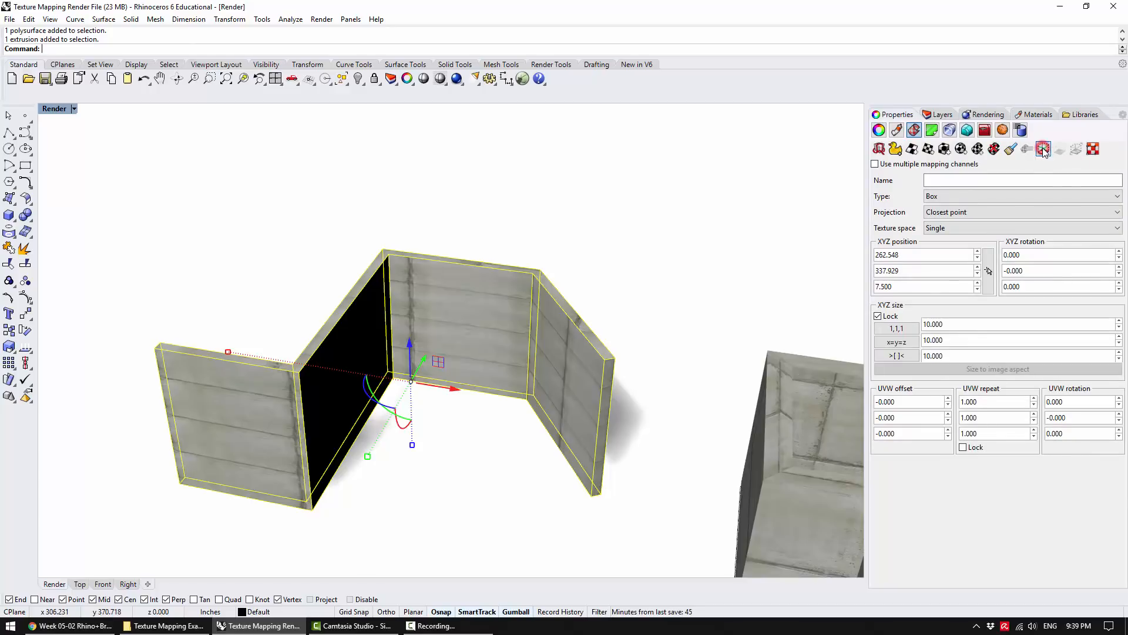
right_drag(756, 275, 453, 253)
click(483, 342)
click(600, 231)
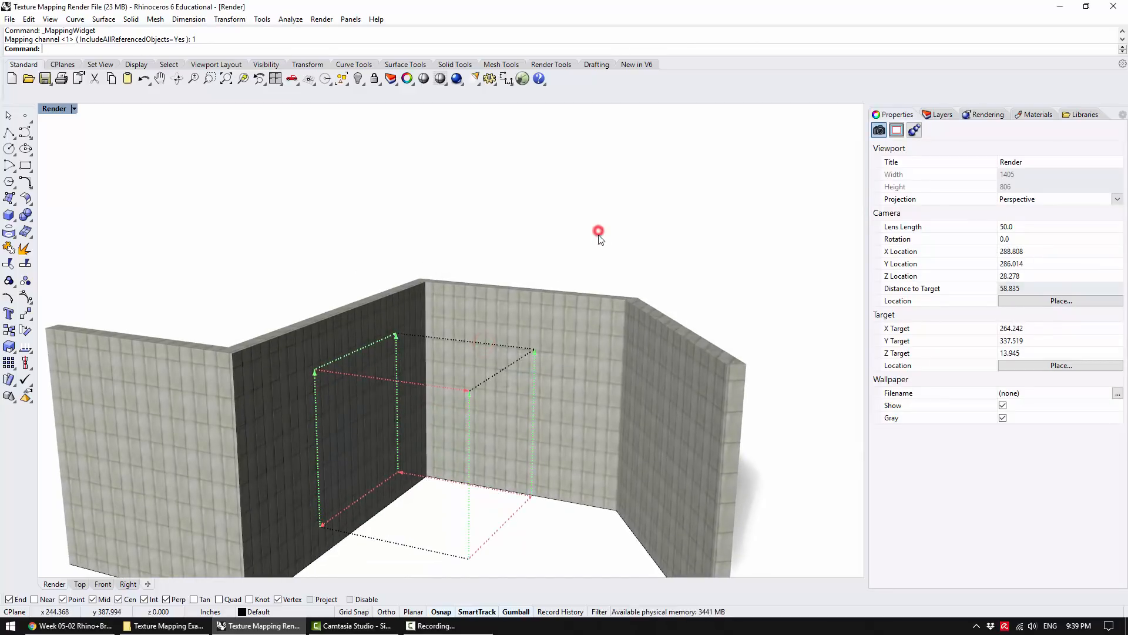
mouse_move(604, 293)
shift+right_down()
mouse_move(596, 268)
mouse_move(596, 282)
shift+right_up()
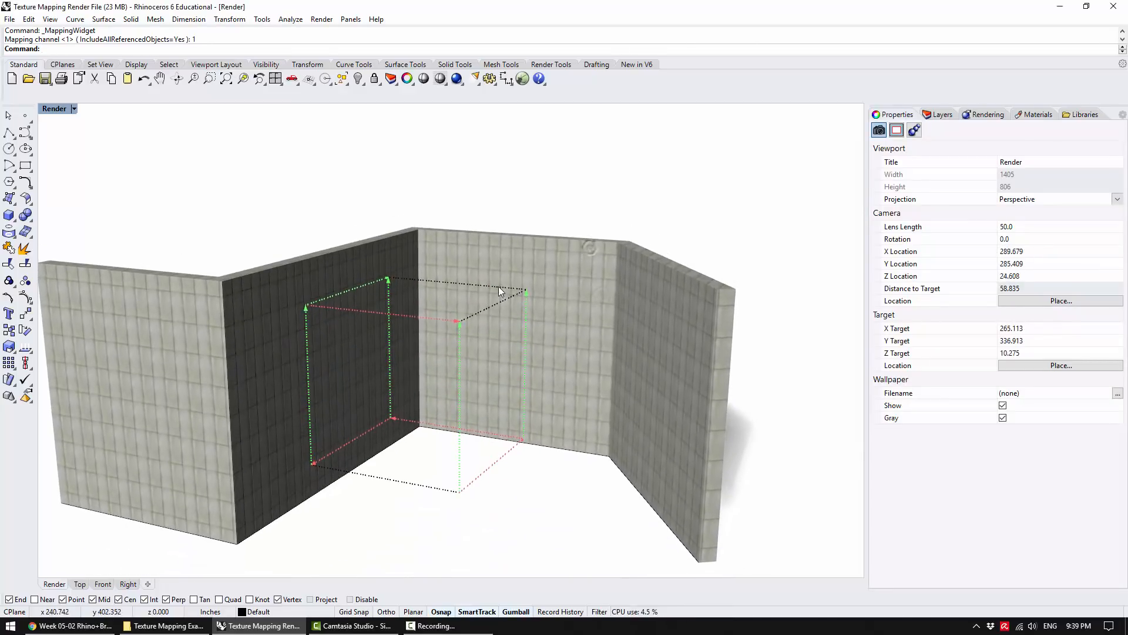
click(498, 287)
click(589, 187)
Set the new slab wall's locked box mapping size to 30 and hide its mapping widget
click(552, 260)
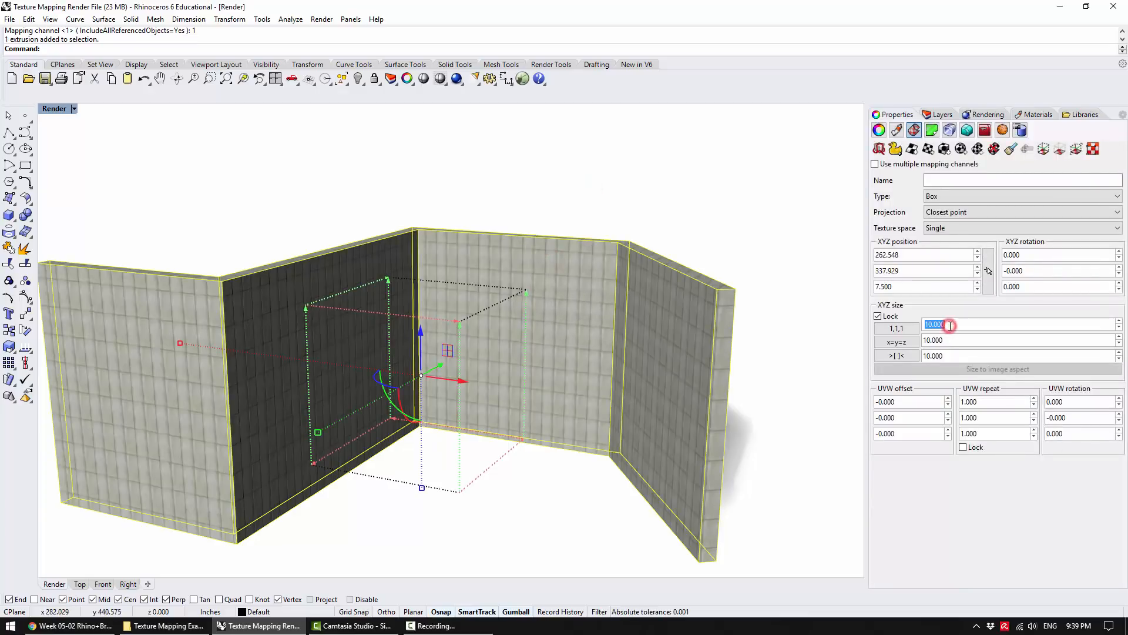
key(Return)
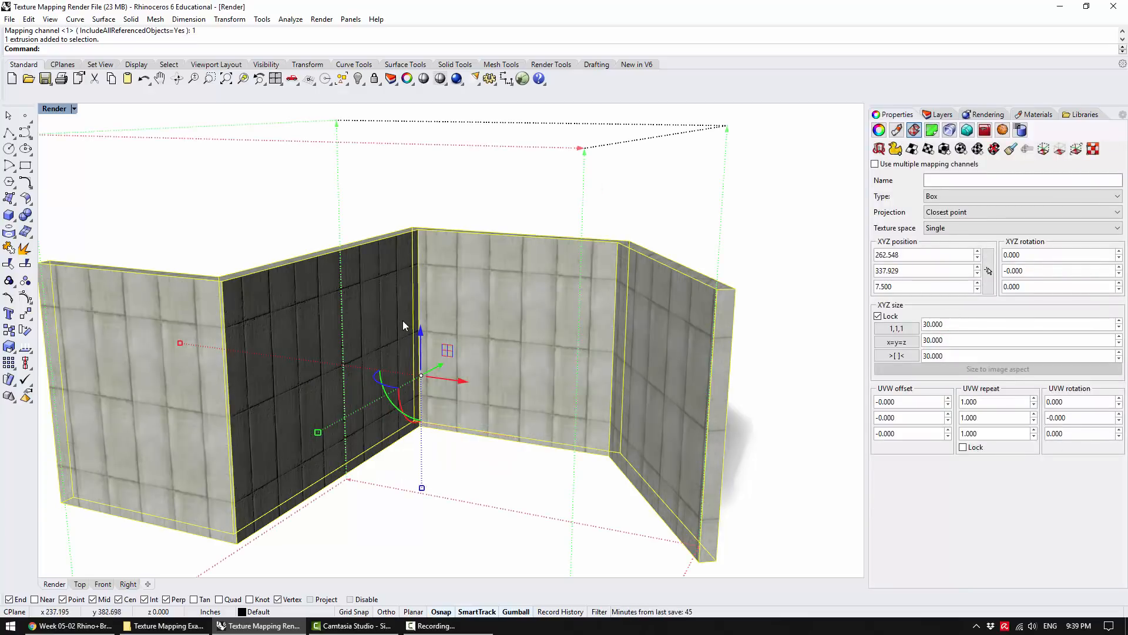
click(784, 267)
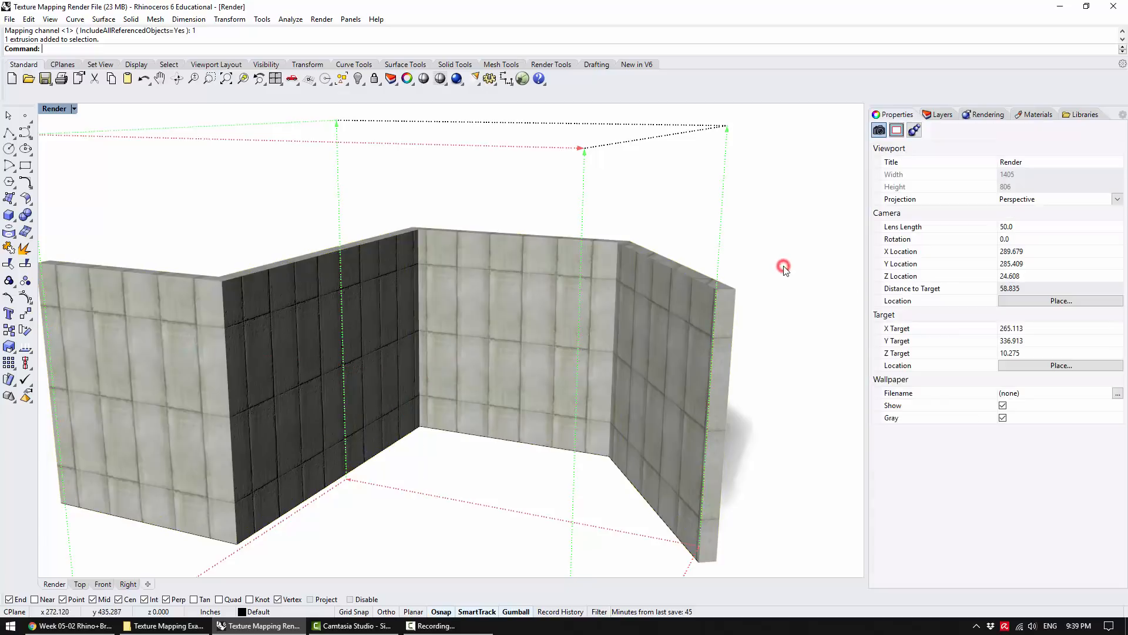
click(590, 250)
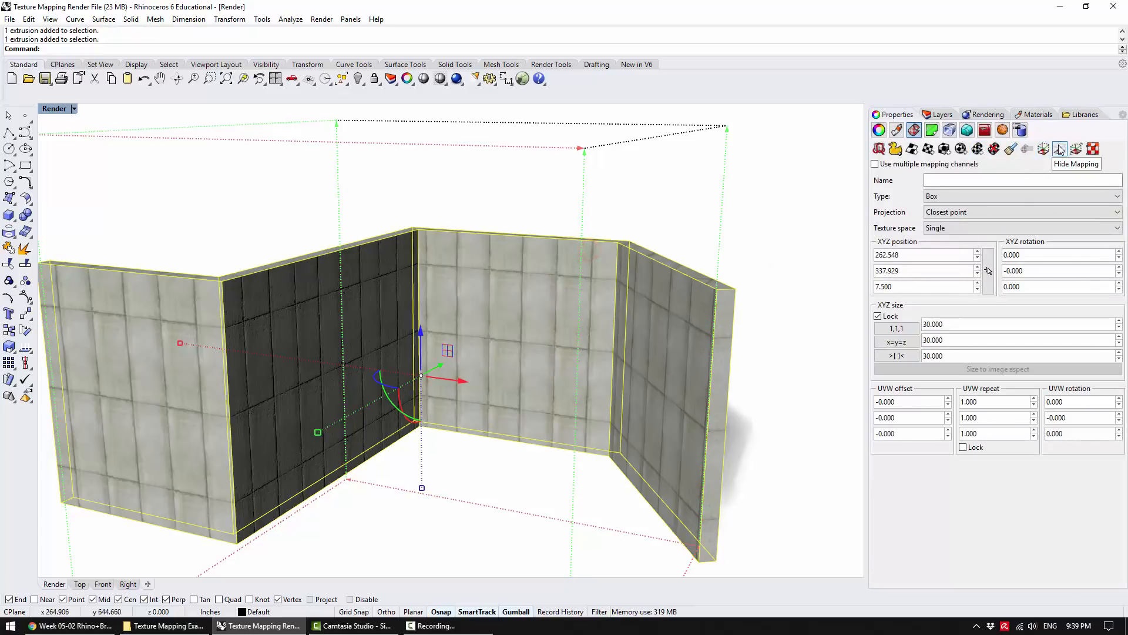
click(1058, 149)
click(745, 201)
Explode the new slab wall's extrusion and join its surfaces back into one polysurface
right_drag(499, 260, 457, 259)
click(457, 260)
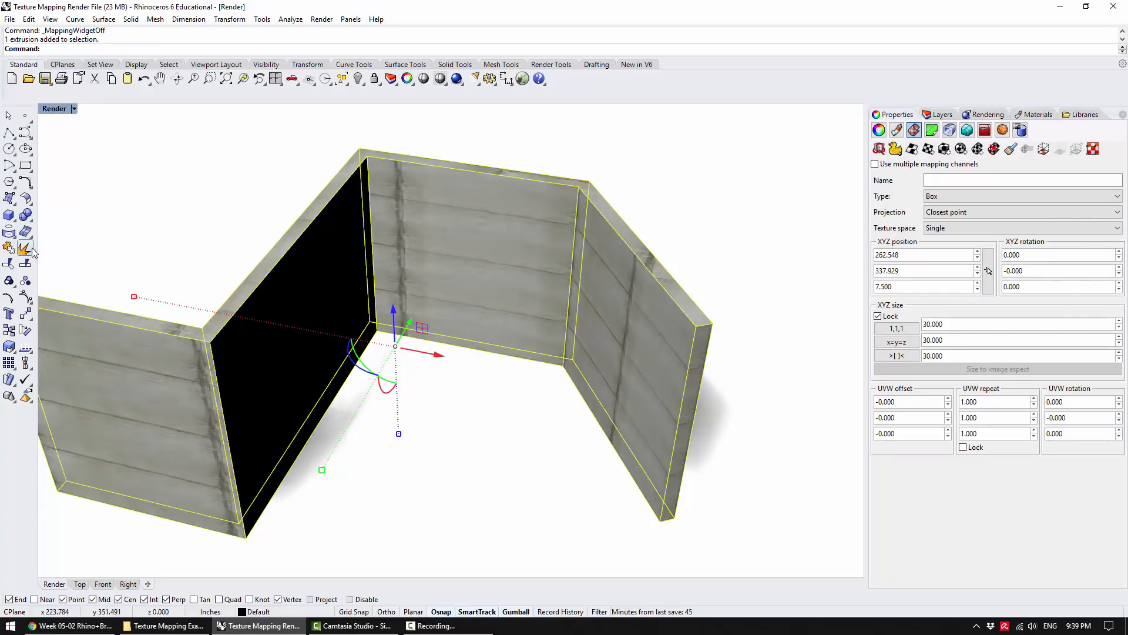
shift+right_drag(121, 212, 255, 260)
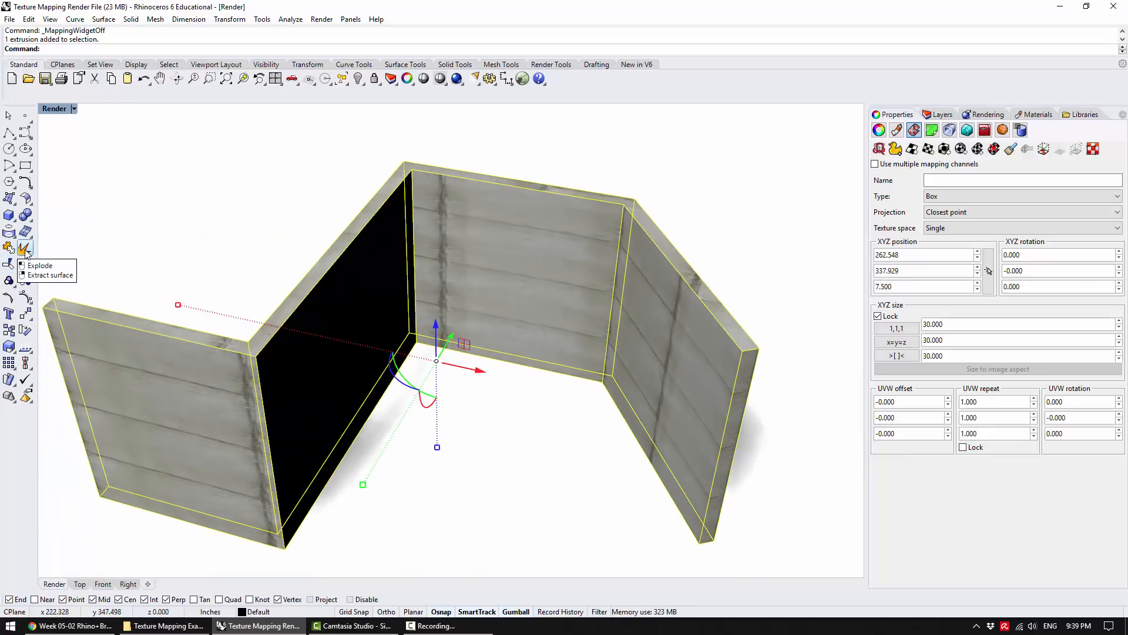
click(25, 250)
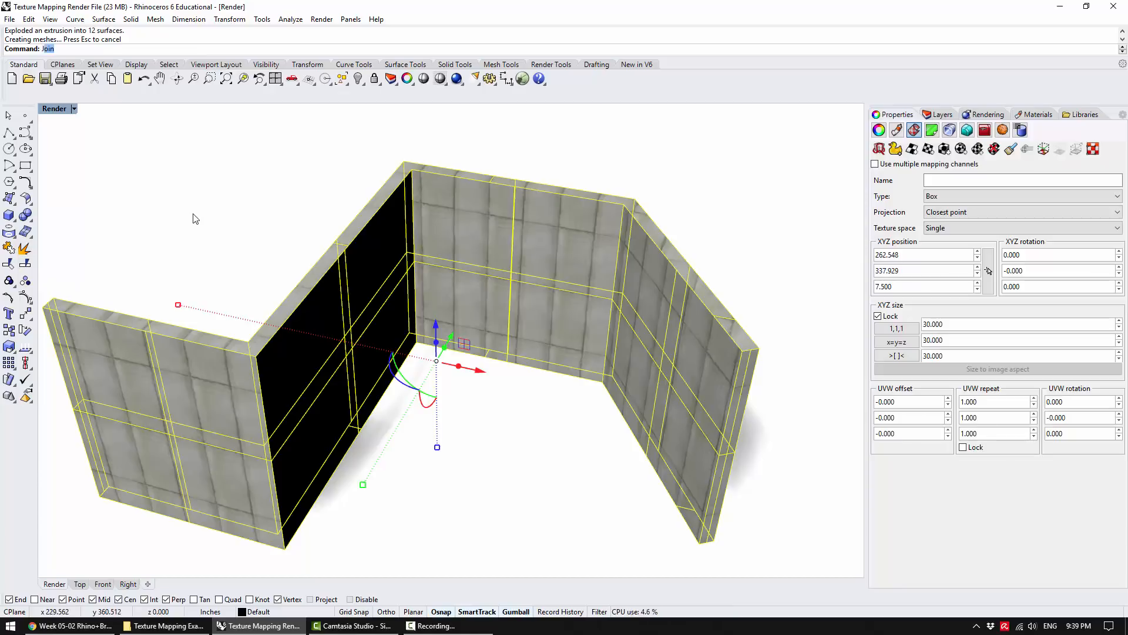
click(228, 179)
Check the rejoined wall's object and texture mapping properties and inspect its concrete texture while selected
click(374, 224)
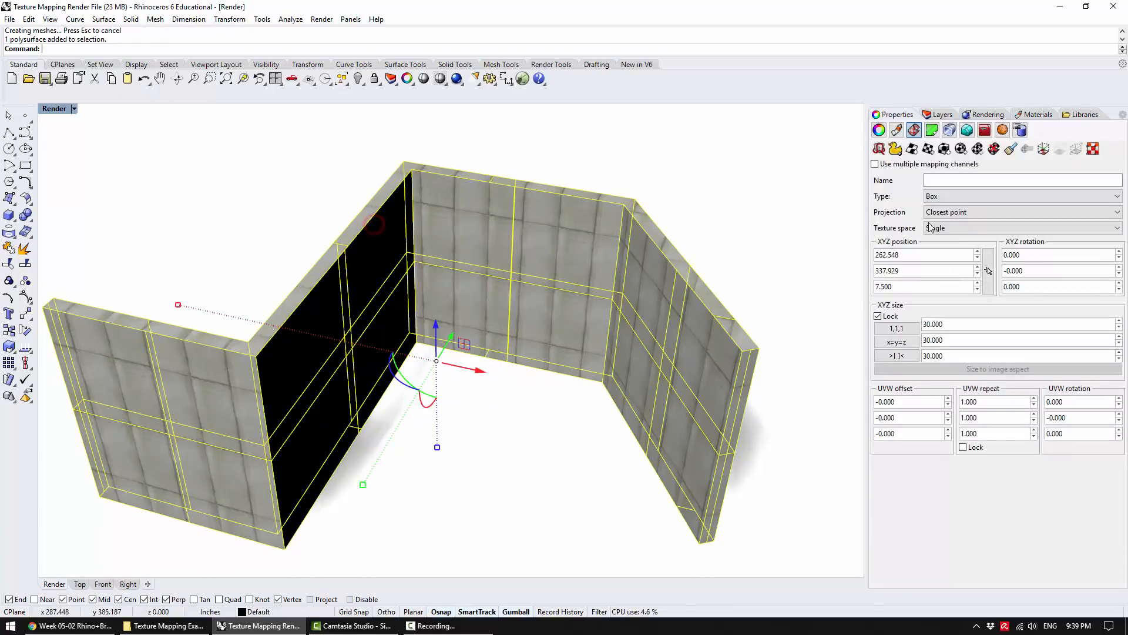
click(879, 130)
click(914, 130)
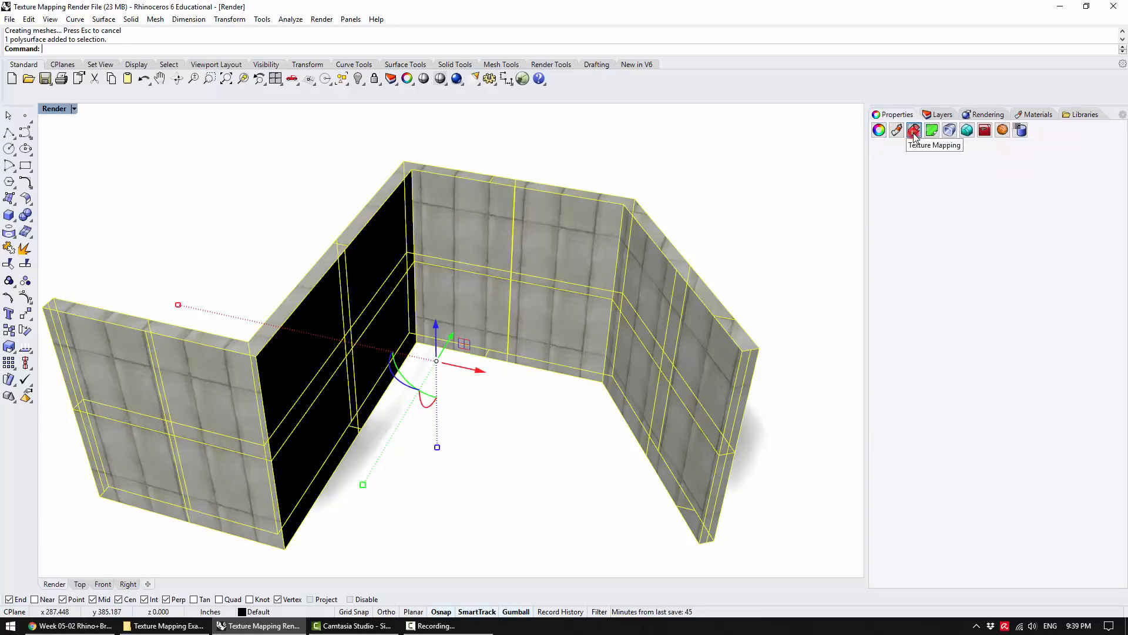
right_drag(592, 263, 737, 242)
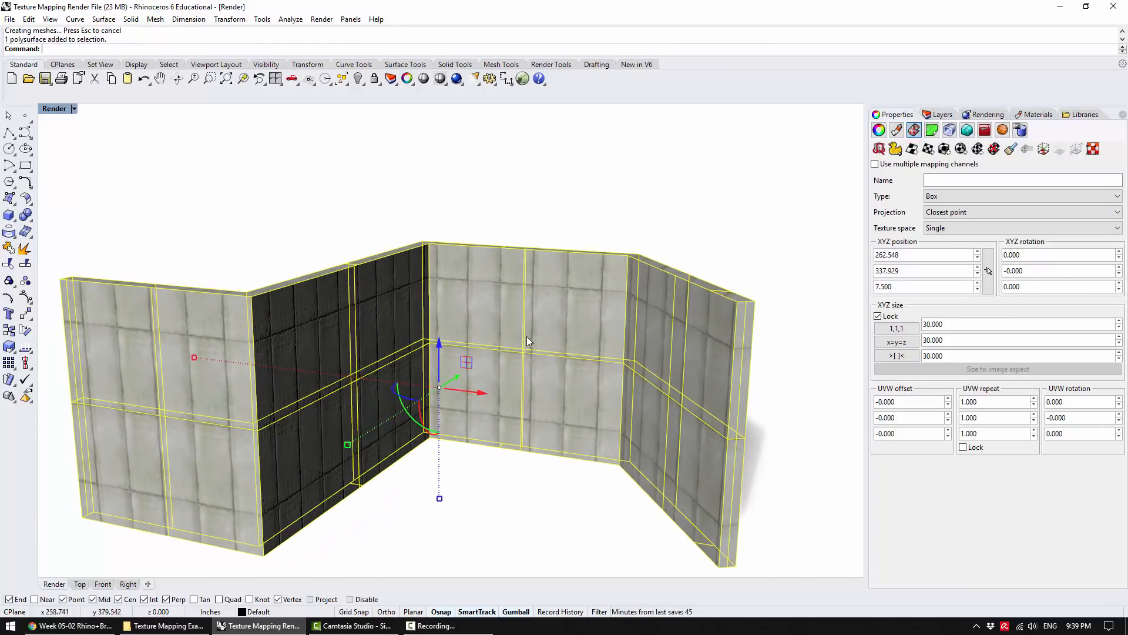
click(439, 175)
click(442, 304)
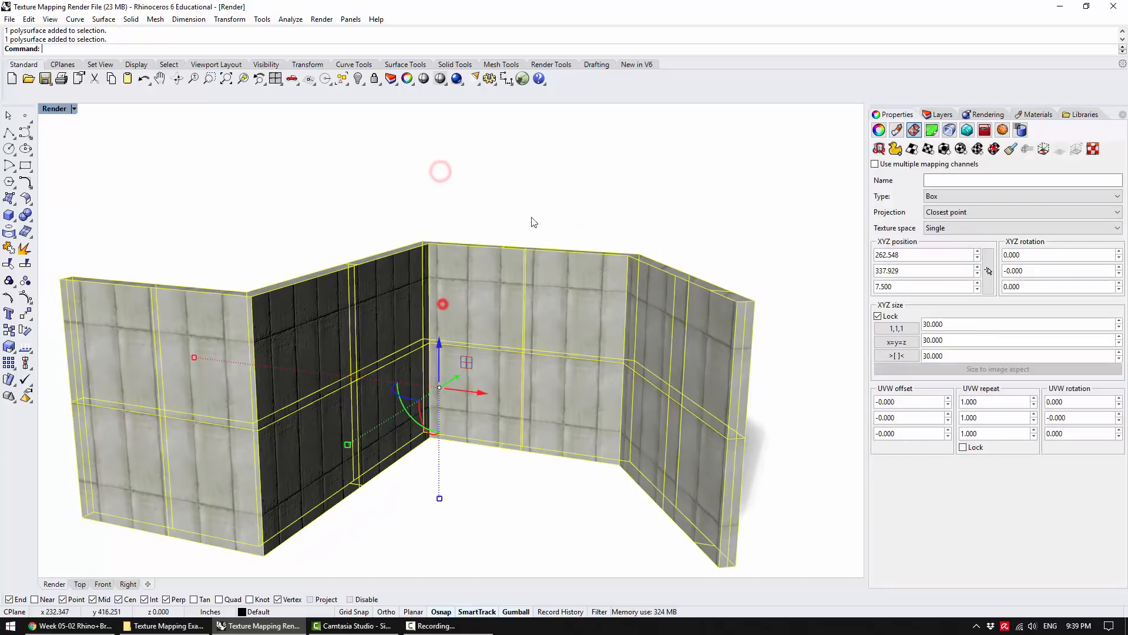
right_drag(725, 249, 750, 244)
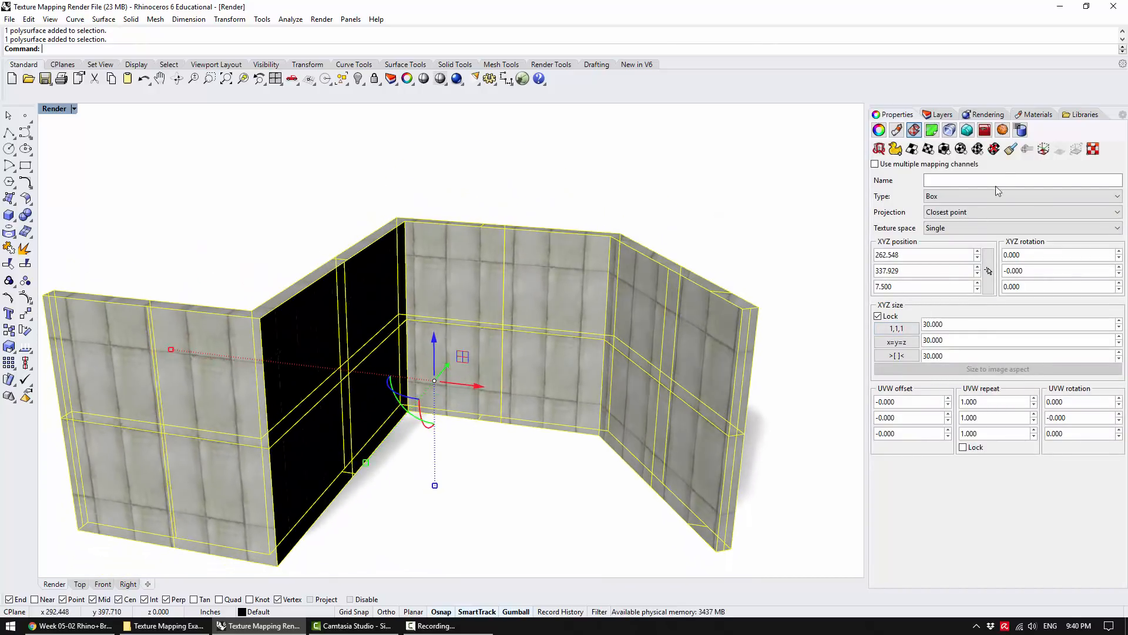
Show the rejoined wall's mapping widget and inspect how the box encloses the walls
click(1044, 150)
right_drag(683, 199, 502, 238)
scroll(502, 238, down, 3)
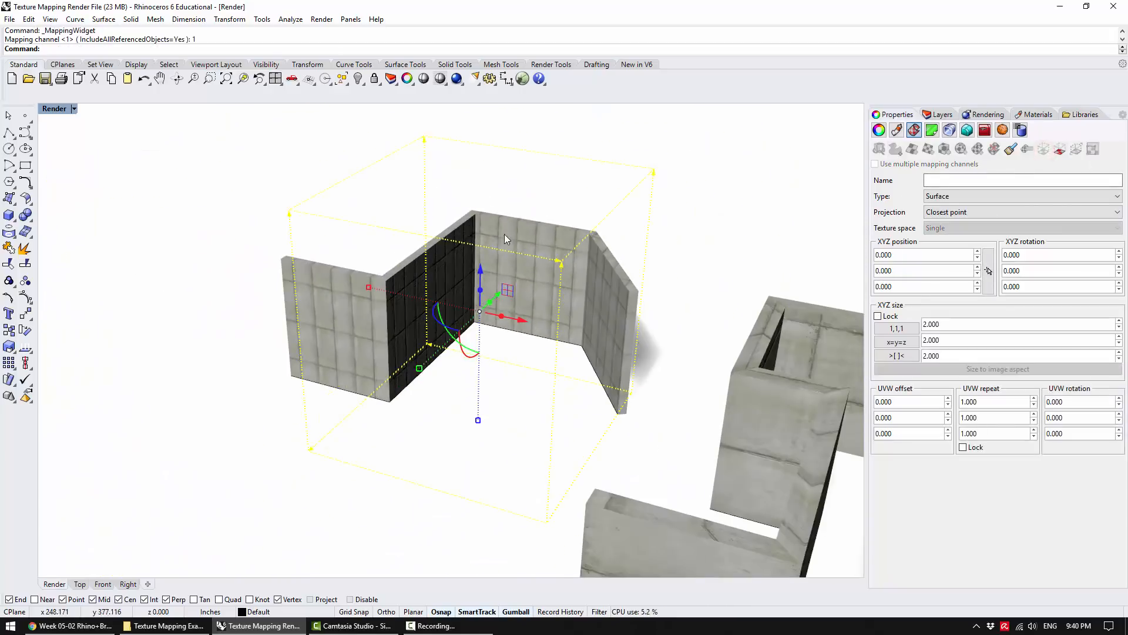
scroll(501, 238, down, 2)
click(670, 185)
scroll(573, 208, up, 4)
shift+right_drag(567, 206, 548, 245)
right_drag(547, 245, 603, 257)
Try a box mapping size of 10 on the rejoined wall and set it back to 30
click(582, 320)
double_click(966, 323)
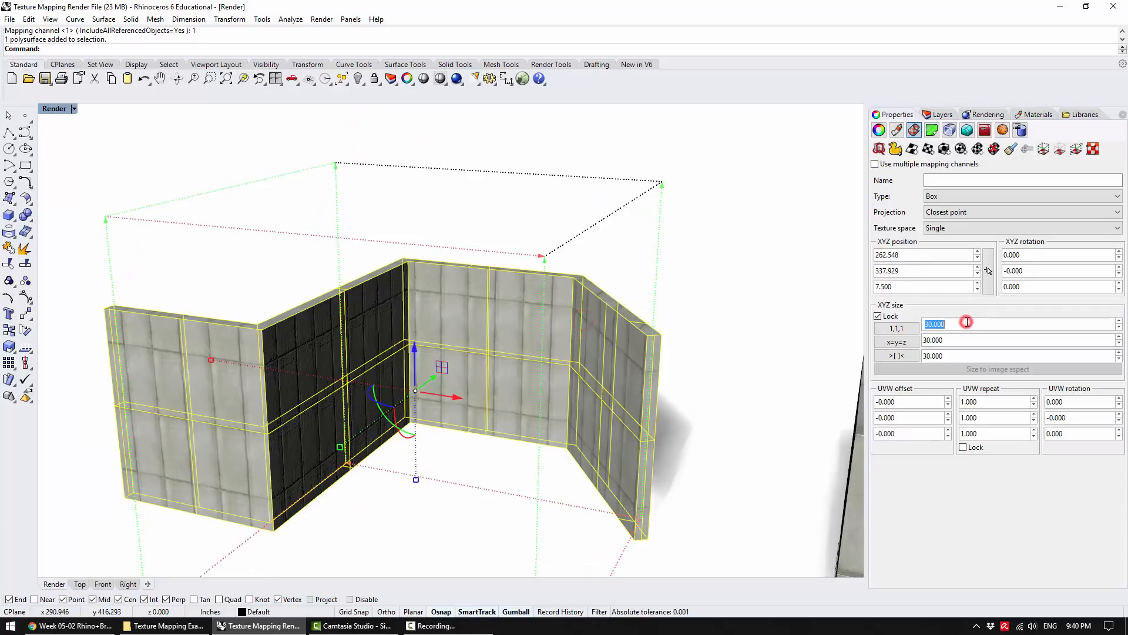
text(10)
key(Return)
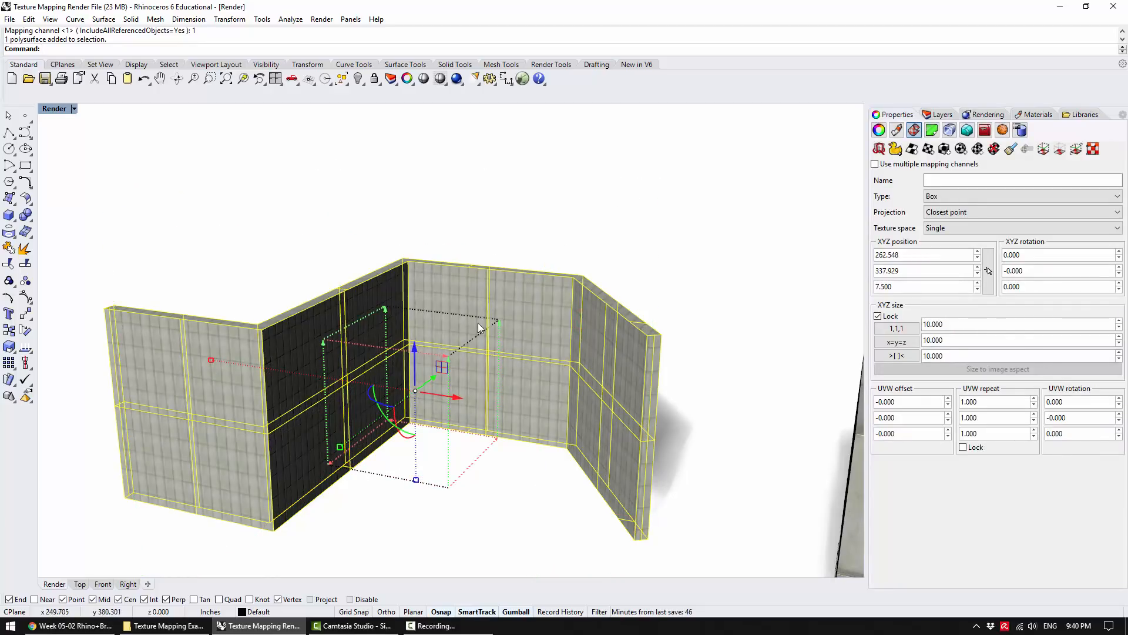
text(30)
key(Return)
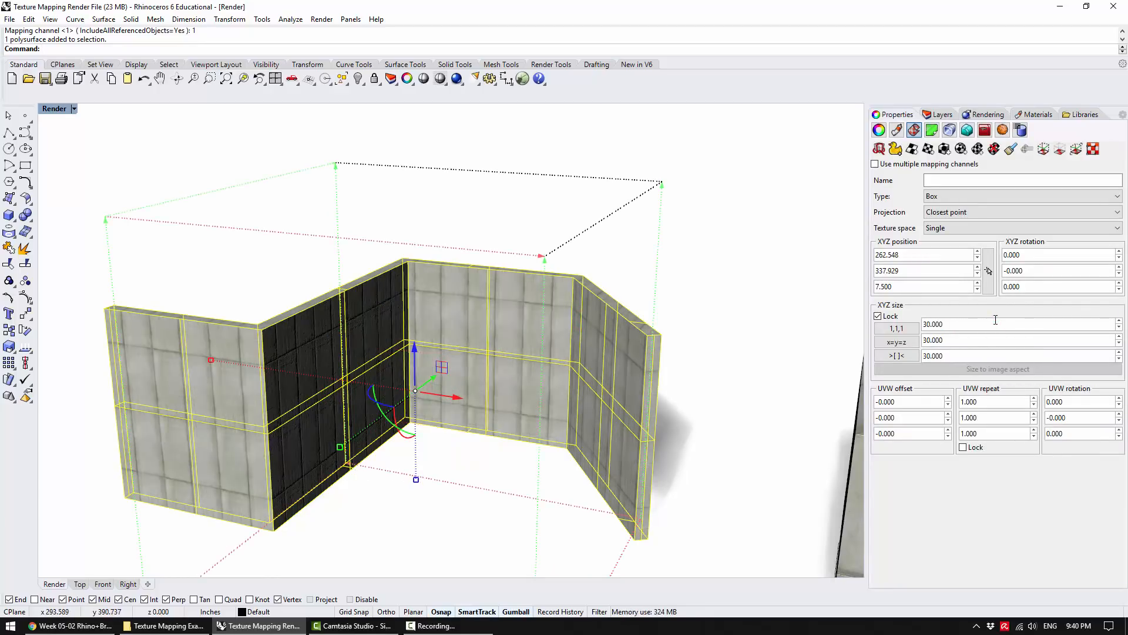
Hide the rejoined wall's mapping widget and review its concrete texture while selected
click(1060, 149)
key(Escape)
right_drag(480, 285, 345, 334)
click(345, 334)
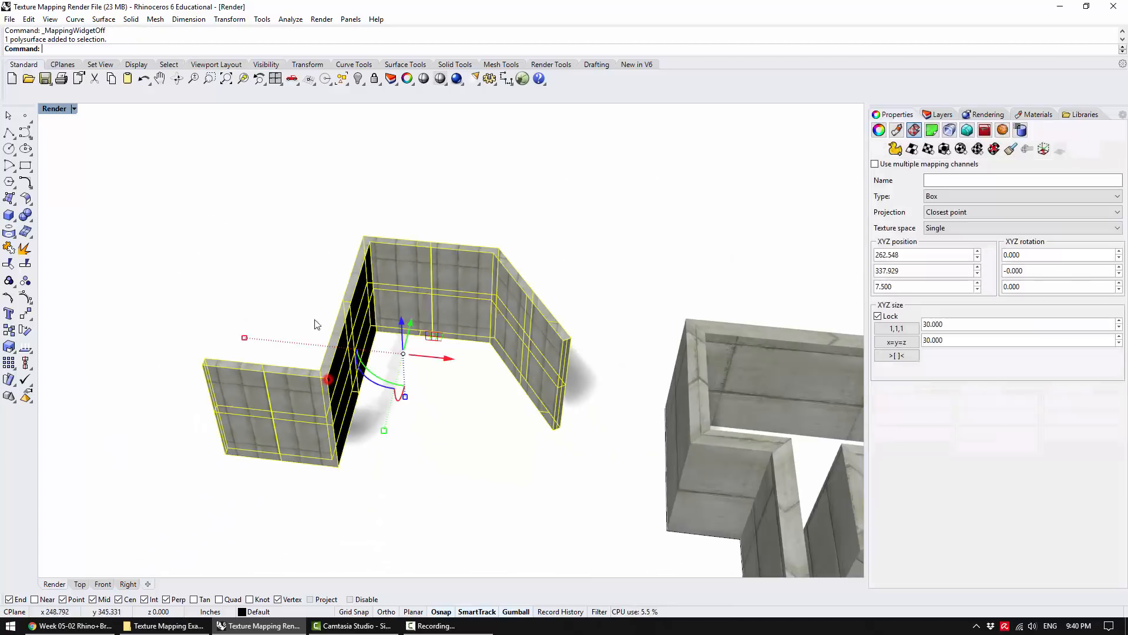
right_drag(429, 419, 435, 332)
right_drag(612, 321, 381, 280)
Inspect how the box-mapped "Slab" example's concrete texture runs across its angled wall, top faces and front wall
shift+right_drag(635, 308, 325, 259)
scroll(400, 252, down, 8)
scroll(401, 252, up, 1)
click(421, 209)
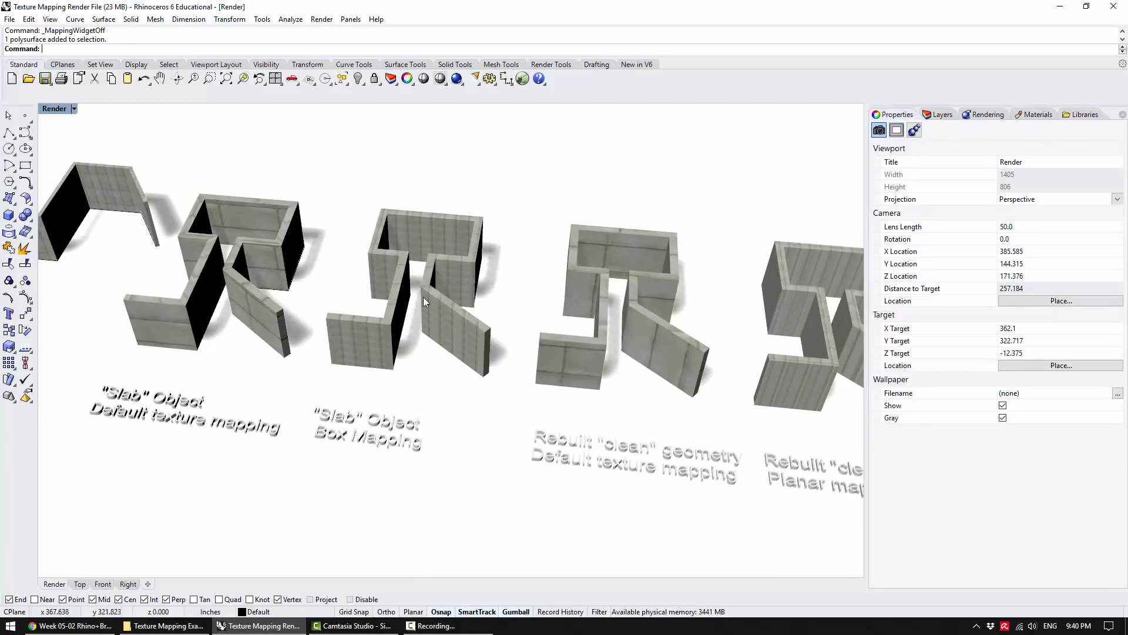
scroll(444, 325, up, 6)
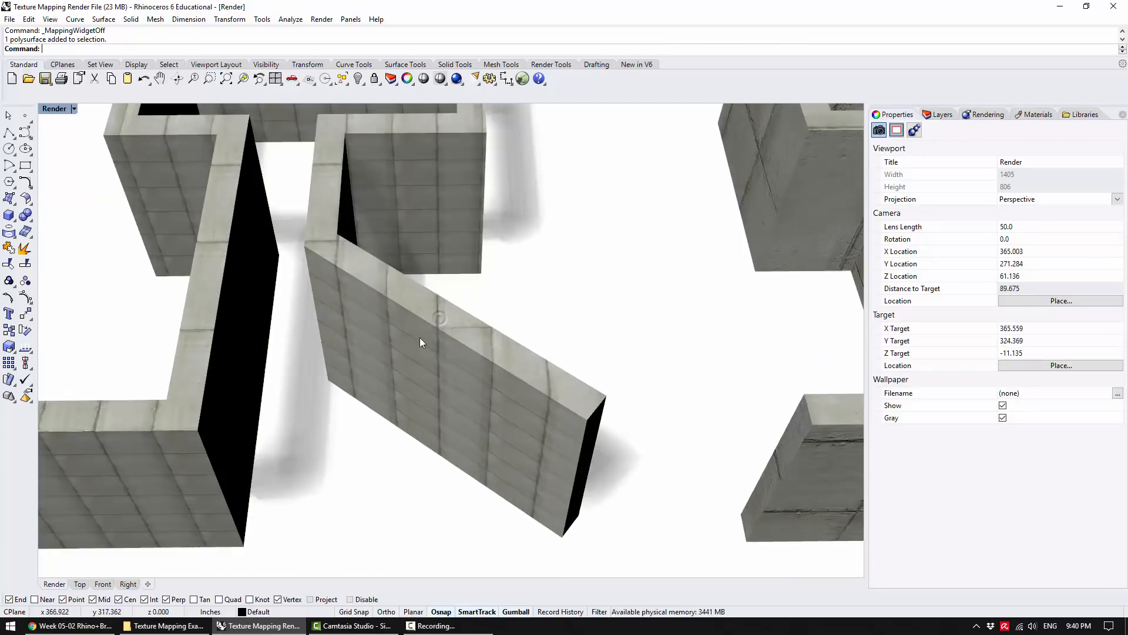
shift+right_drag(343, 256, 348, 427)
shift+right_drag(509, 341, 382, 250)
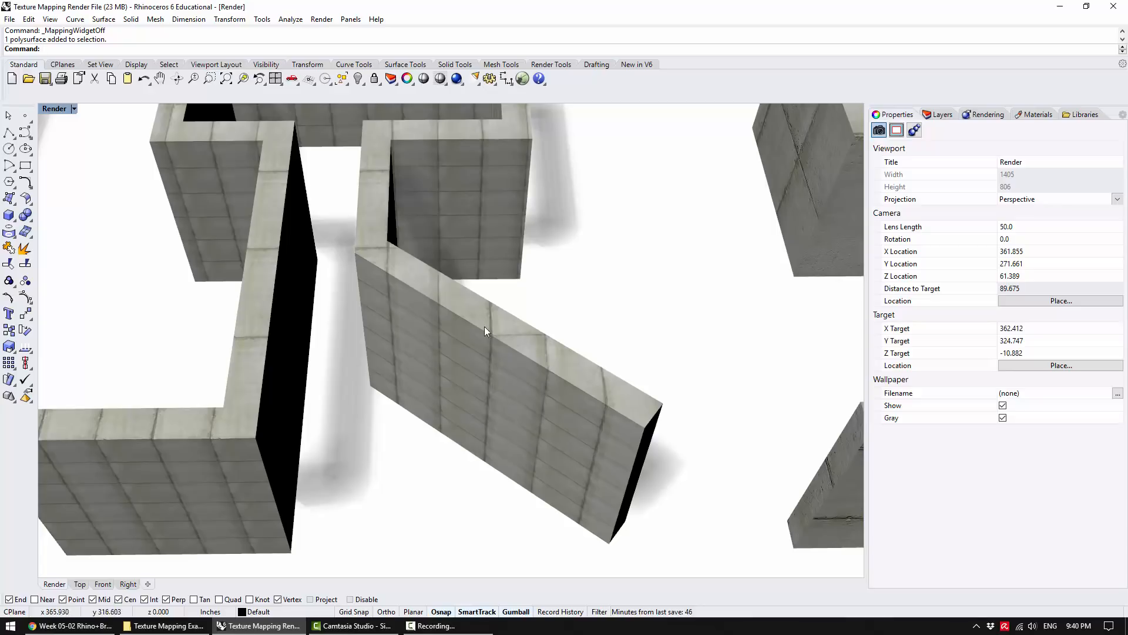
right_drag(446, 332, 598, 322)
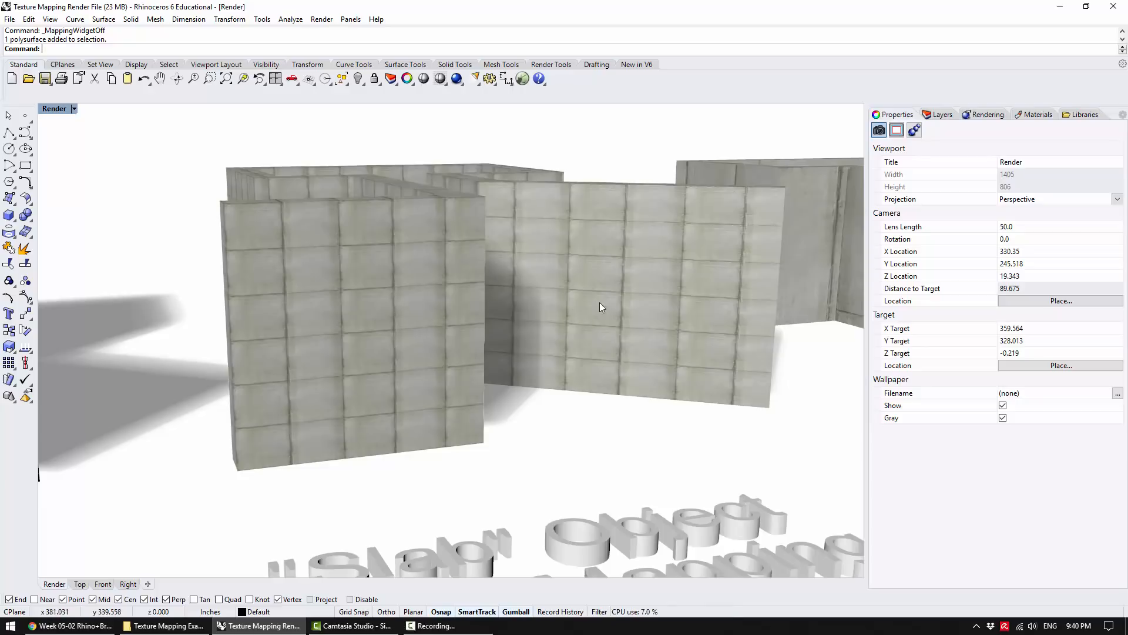
Switch the viewport to Shaded display and compare the corner joints of the "Slab" and rebuilt example walls from above
right_drag(598, 310, 528, 415)
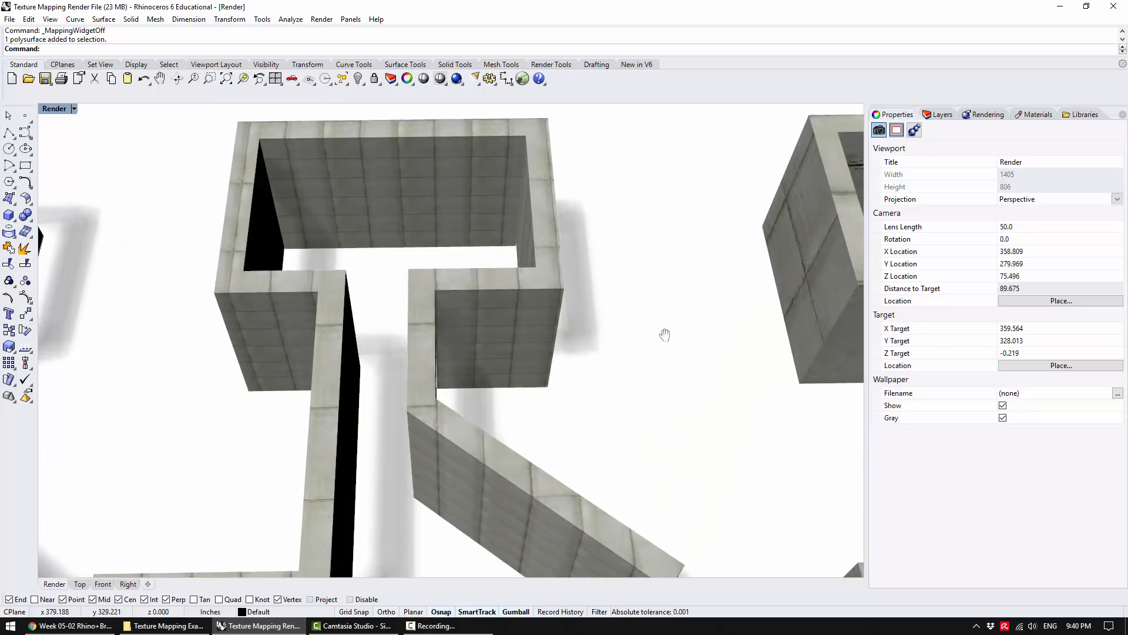
shift+right_drag(665, 326, 512, 349)
right_click(54, 109)
click(73, 154)
shift+right_drag(557, 247, 400, 214)
scroll(401, 213, down, 6)
right_drag(420, 238, 416, 255)
click(503, 305)
click(670, 307)
shift+right_drag(708, 317, 436, 323)
shift+right_drag(427, 287, 555, 332)
shift+right_drag(389, 297, 235, 339)
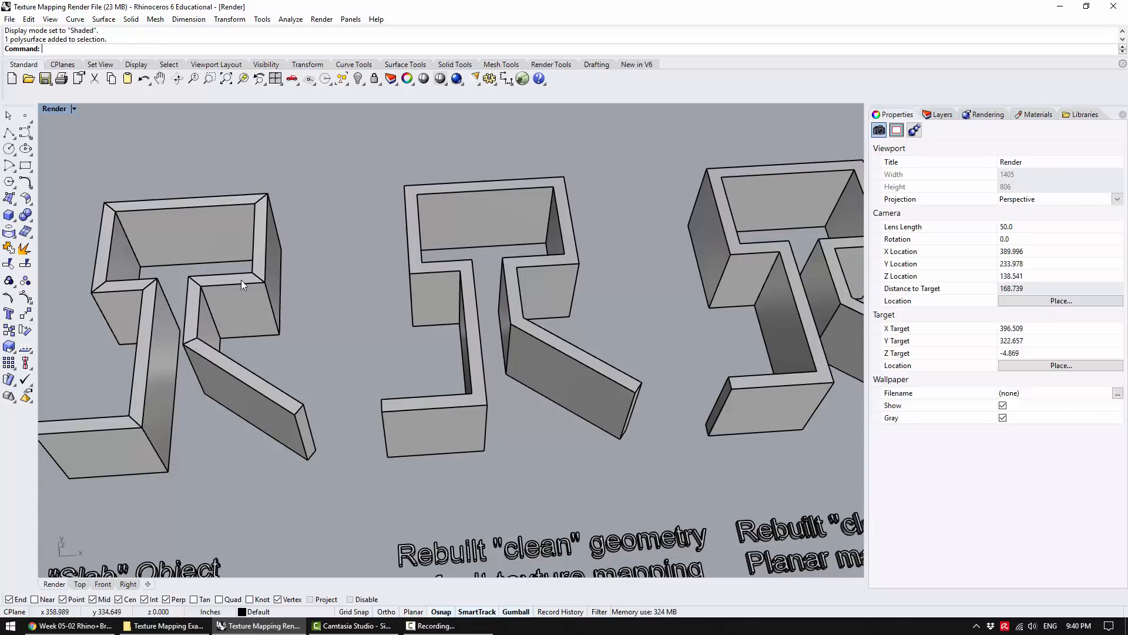
Copy the box-mapped "Slab" wall to the open area behind the row of examples
shift+right_drag(152, 337, 330, 355)
click(329, 355)
shift+right_drag(369, 292, 322, 367)
scroll(327, 382, down, 3)
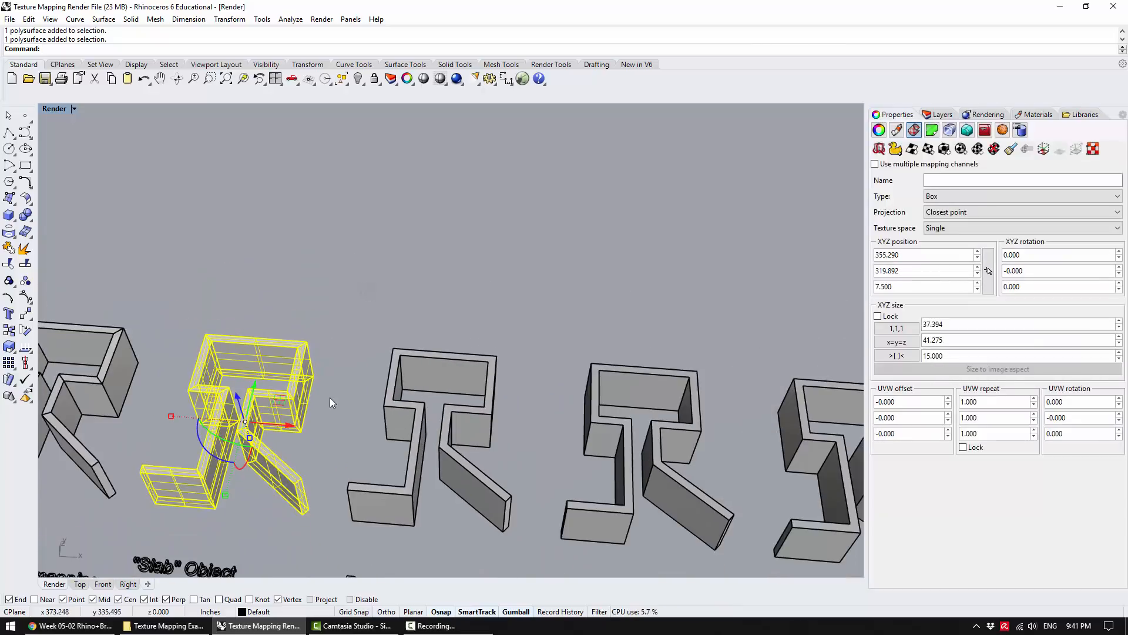
text(c)
key(Return)
click(328, 431)
click(596, 217)
key(Escape)
Merge all coplanar faces of the copied wall and check its top face
click(566, 217)
key(ctrl+alt+e)
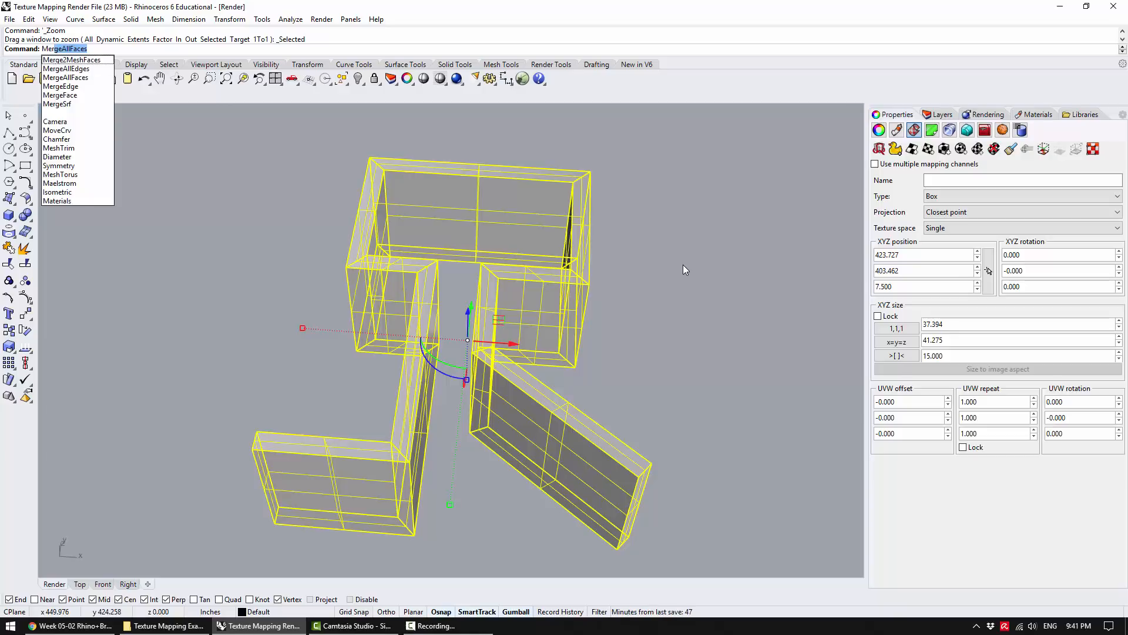
key(Return)
mouse_move(680, 262)
right_down()
mouse_move(406, 290)
mouse_move(478, 383)
right_up()
click(478, 383)
click(637, 387)
right_drag(637, 386, 534, 355)
click(491, 313)
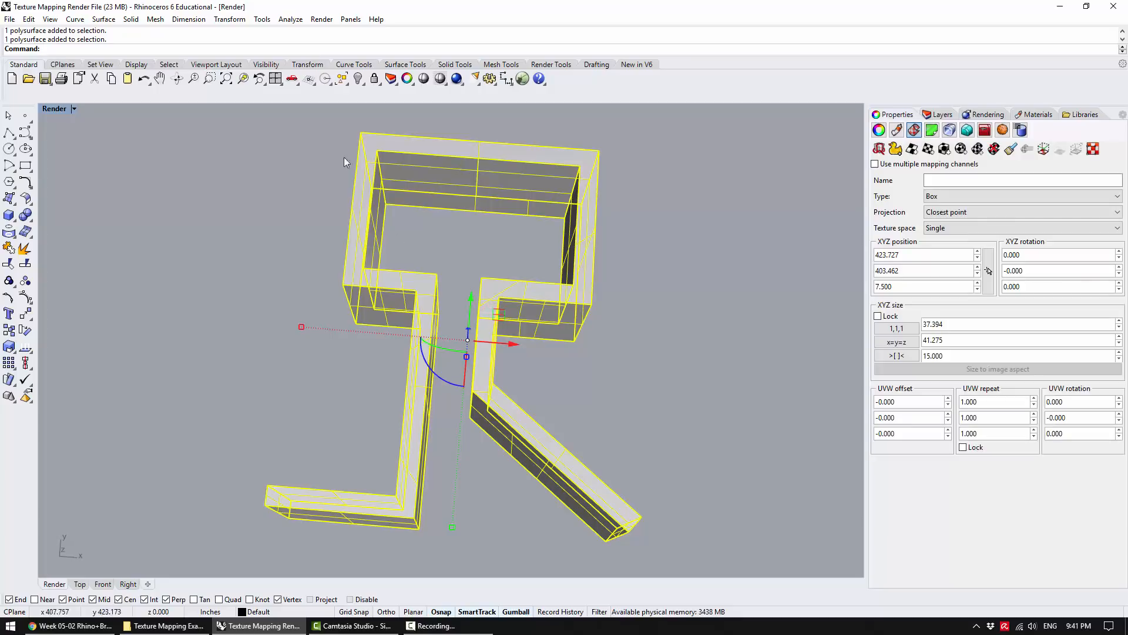
Move the merged wall copy to just behind the "Rebuilt clean geometry, Default texture mapping" example
click(691, 406)
right_drag(691, 406, 634, 366)
scroll(515, 324, down, 6)
right_drag(515, 323, 511, 390)
shift+right_drag(581, 356, 505, 282)
scroll(510, 285, down, 6)
right_drag(430, 491, 408, 414)
drag(482, 297, 442, 374)
click(442, 373)
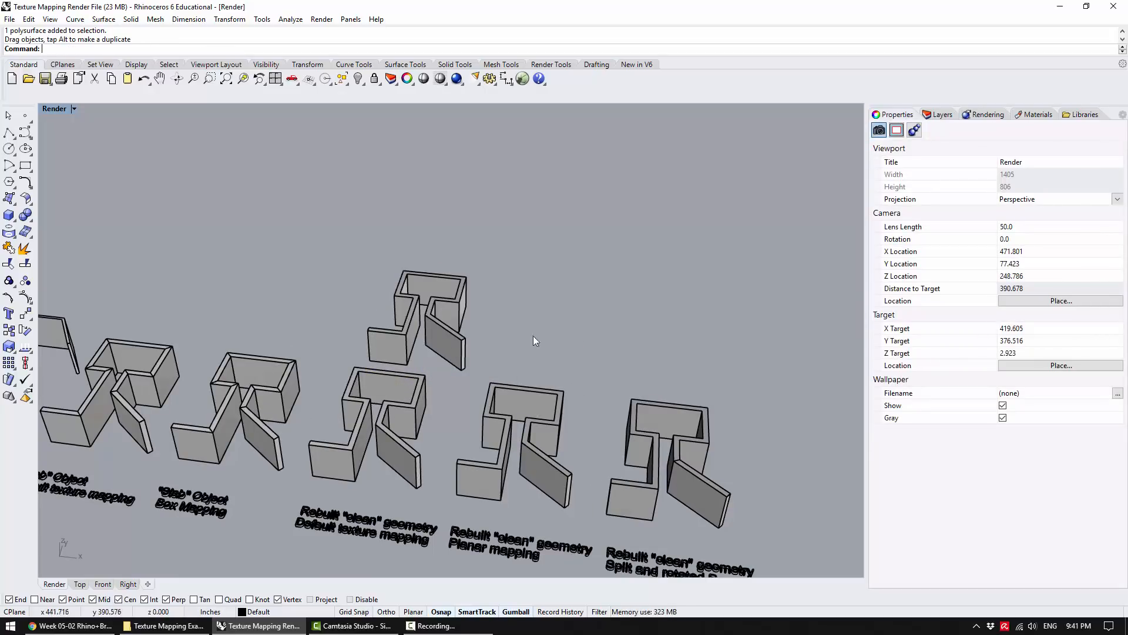
Switch the viewport to Rendered display and examine the concrete texture on the rebuilt example with default texture mapping
click(65, 110)
click(75, 164)
right_drag(509, 363, 458, 369)
scroll(430, 484, up, 3)
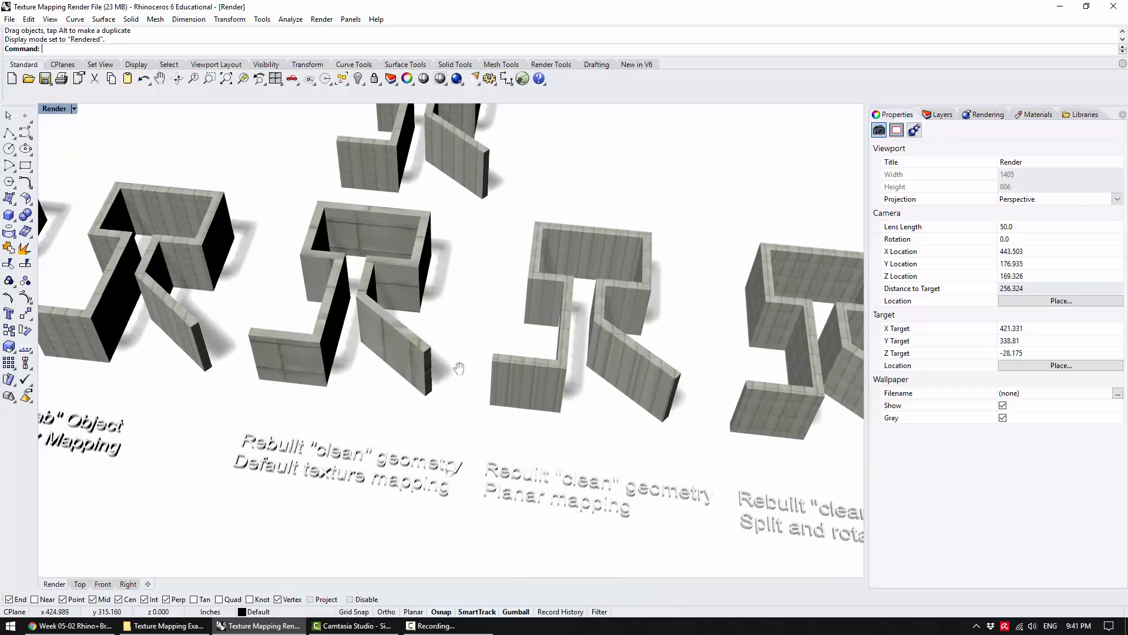
scroll(398, 319, up, 1)
click(301, 337)
shift+right_drag(374, 235, 312, 400)
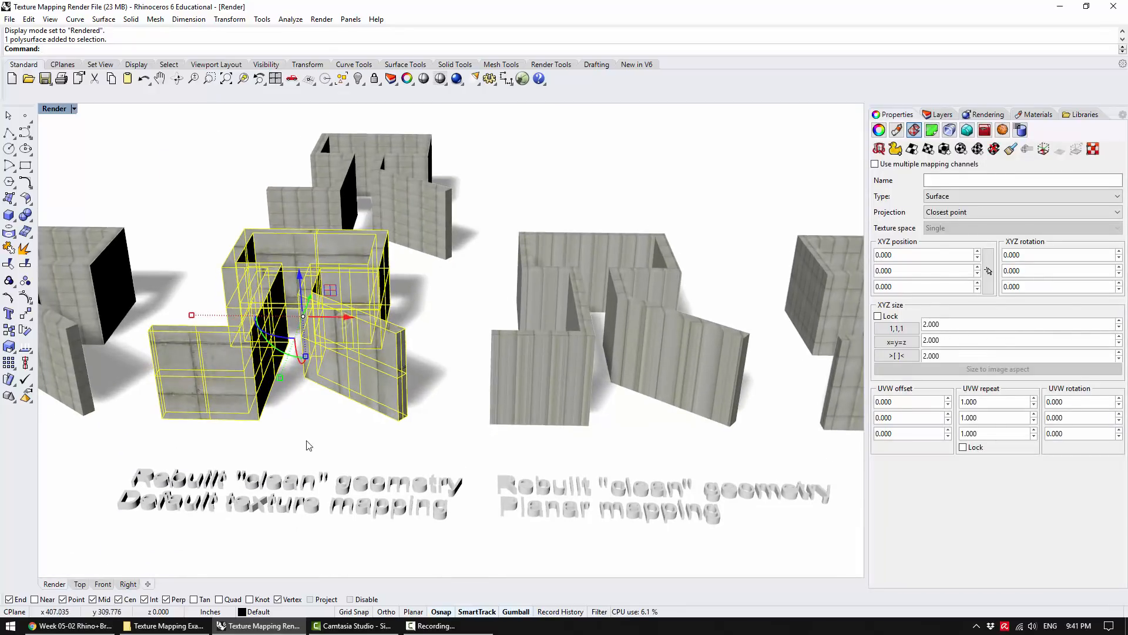
click(307, 445)
right_drag(300, 471, 243, 441)
shift+right_drag(336, 393, 388, 336)
right_drag(388, 336, 385, 348)
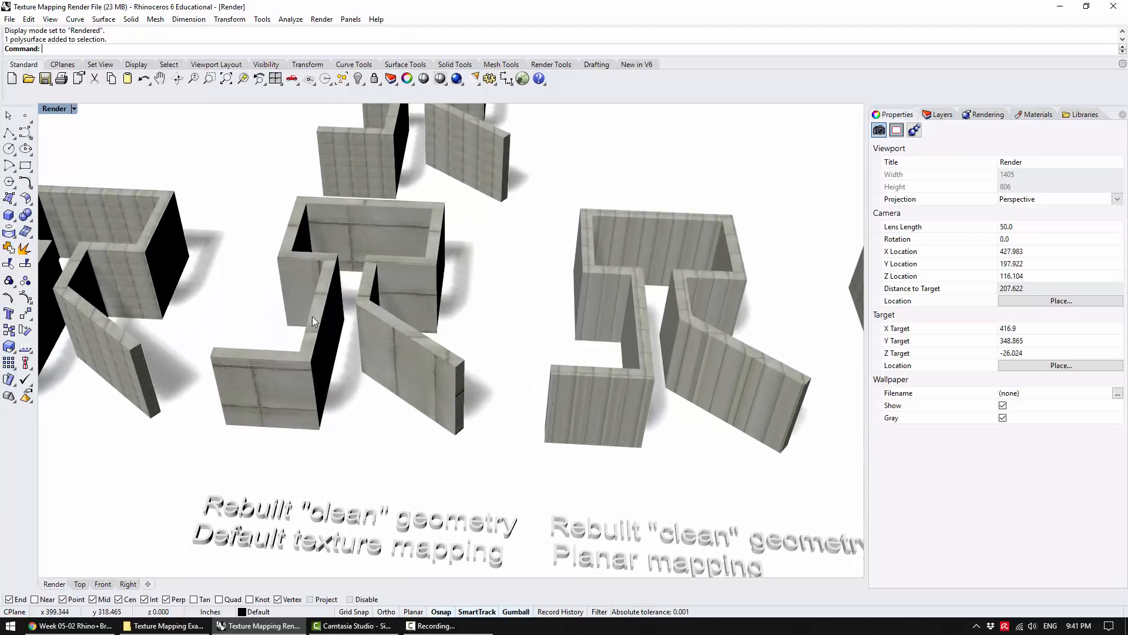
Compare the default-mapped "Slab" example with the default-mapped rebuilt example, checking the concrete on the angled wall
shift+right_drag(368, 273, 789, 323)
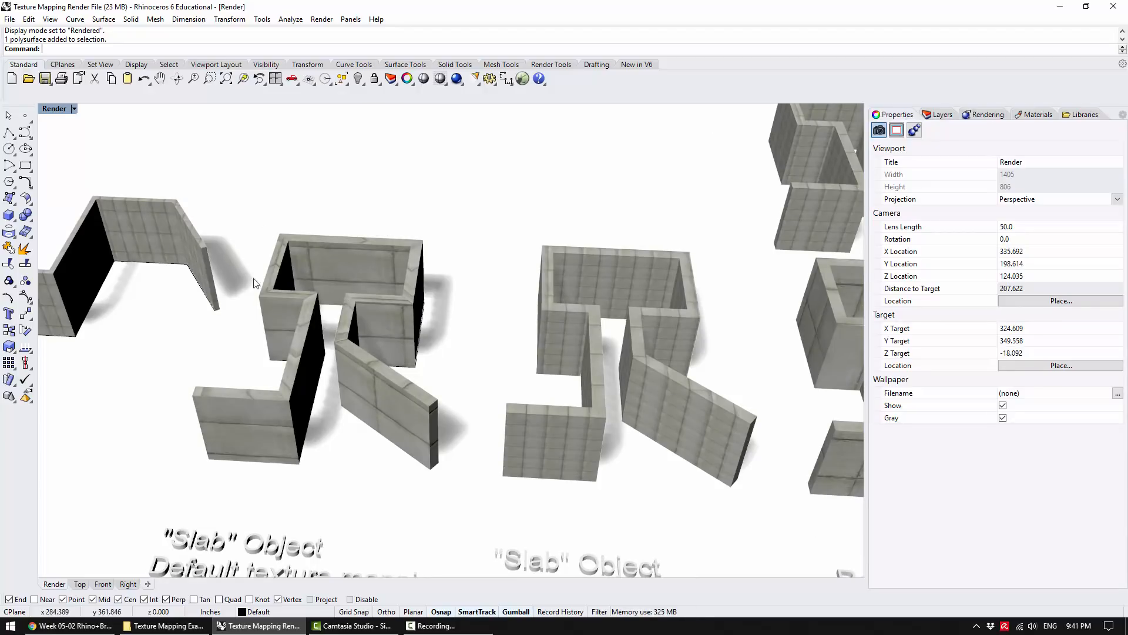
shift+right_drag(764, 344, 360, 325)
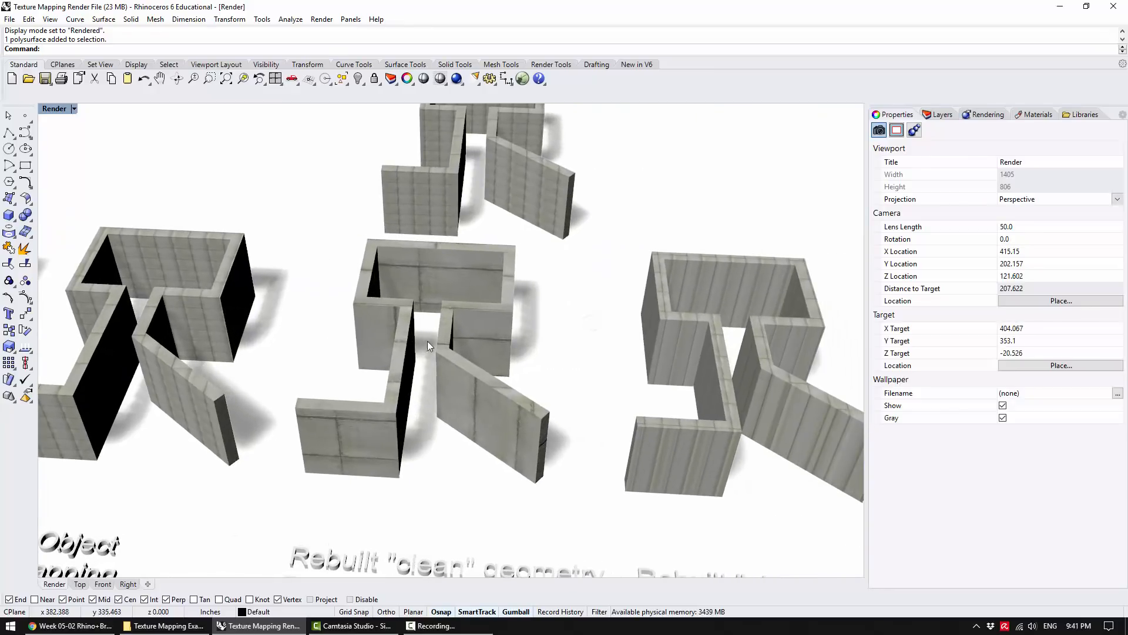
click(463, 373)
click(580, 340)
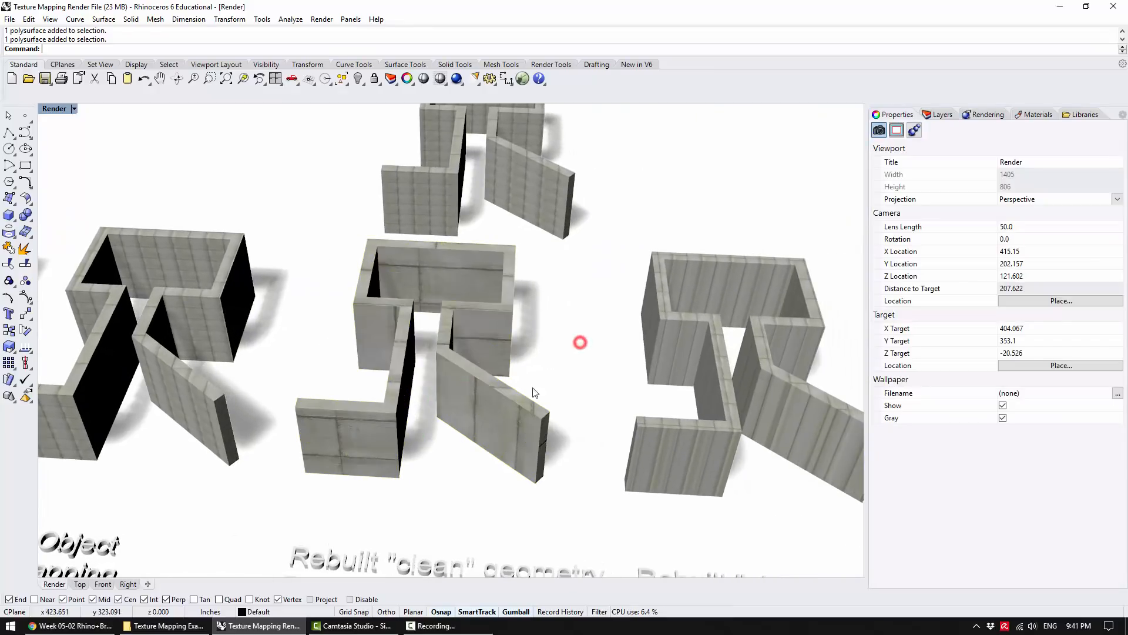
scroll(468, 378, up, 2)
scroll(532, 277, down, 3)
Inspect how the planar-mapped rebuilt example's concrete texture runs across its top face, vertical sides and angled wall
right_drag(536, 264, 456, 367)
shift+right_drag(523, 344, 303, 218)
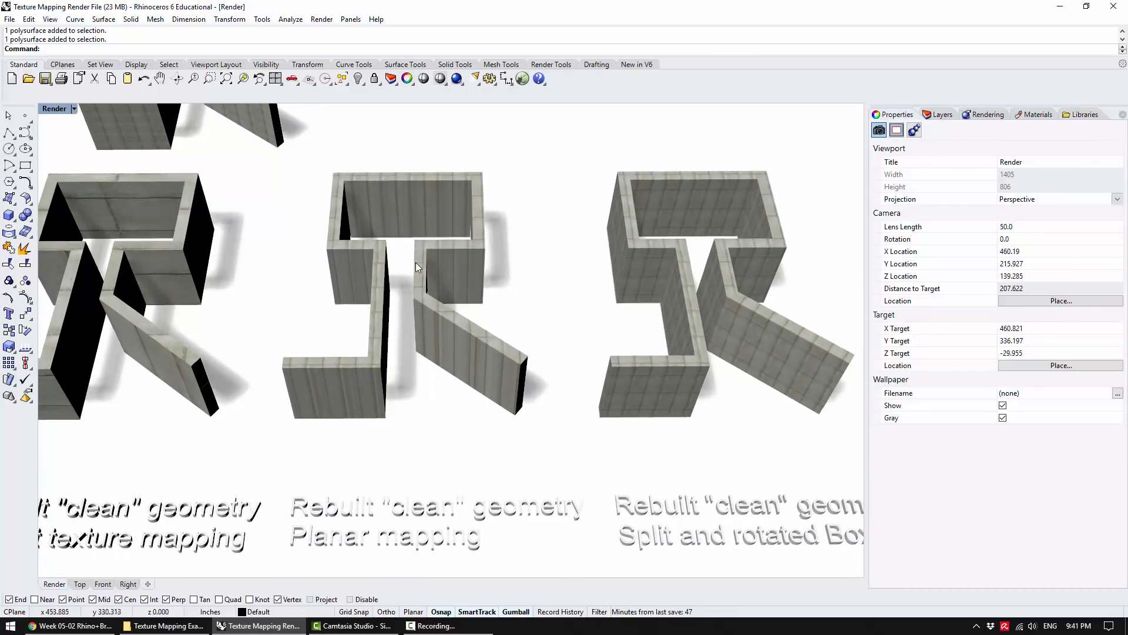
right_drag(392, 304, 414, 366)
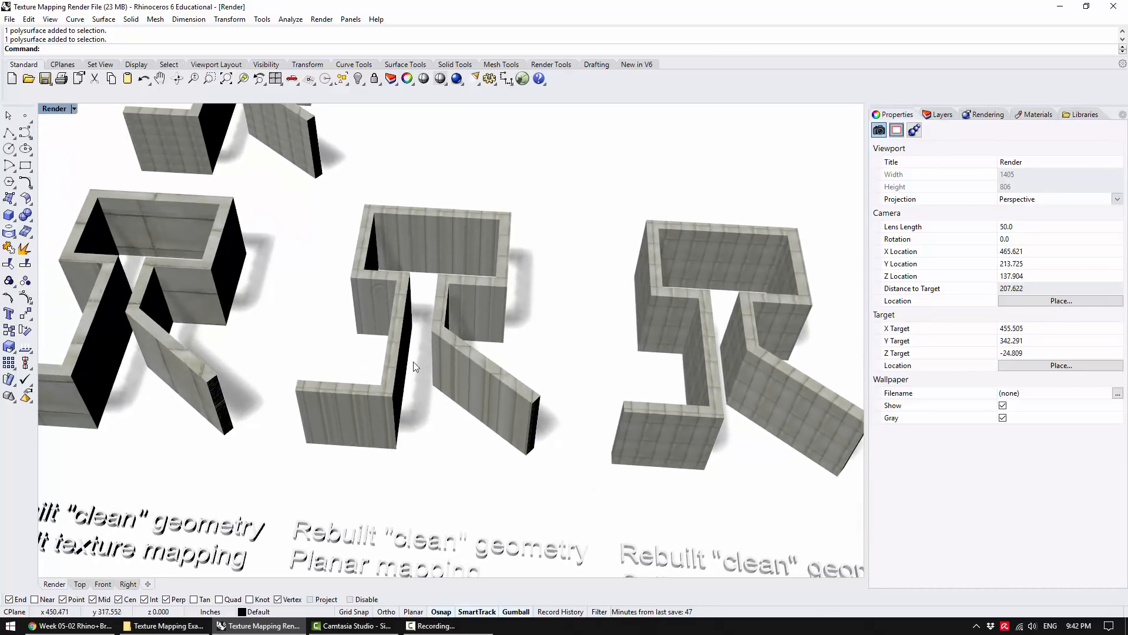
right_drag(396, 313, 431, 385)
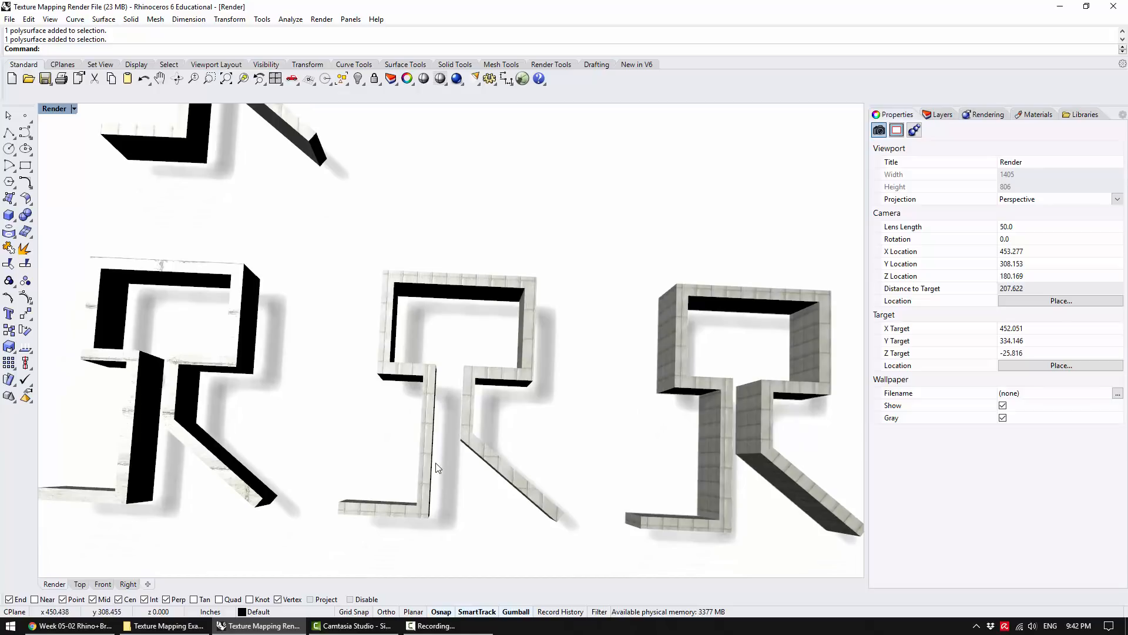
right_drag(469, 476, 361, 200)
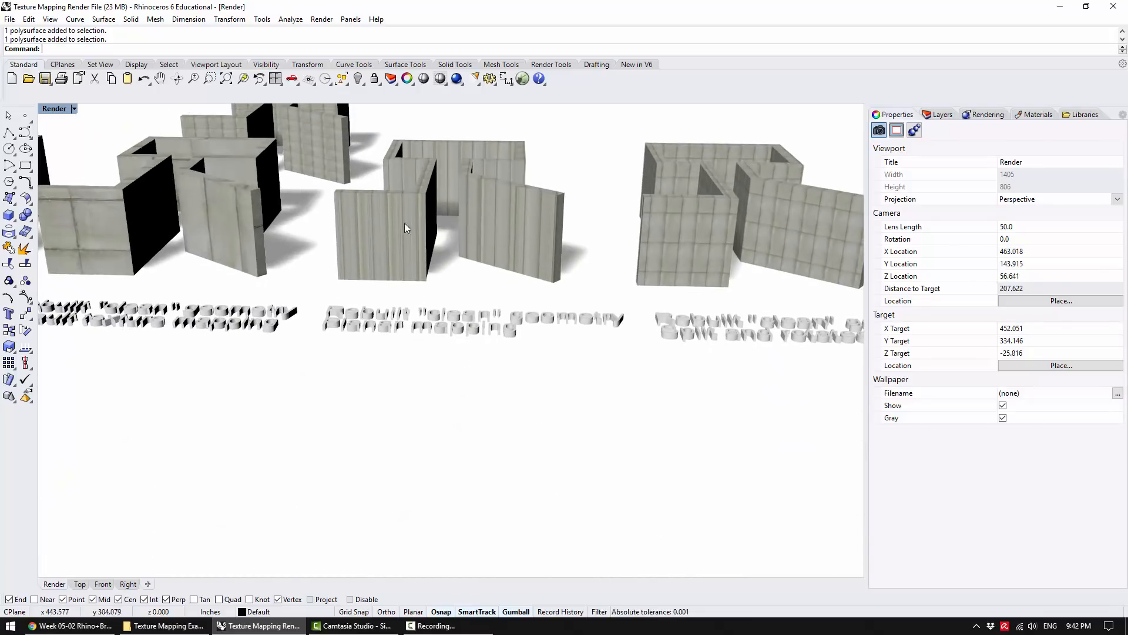
right_drag(462, 159, 467, 227)
scroll(485, 341, up, 3)
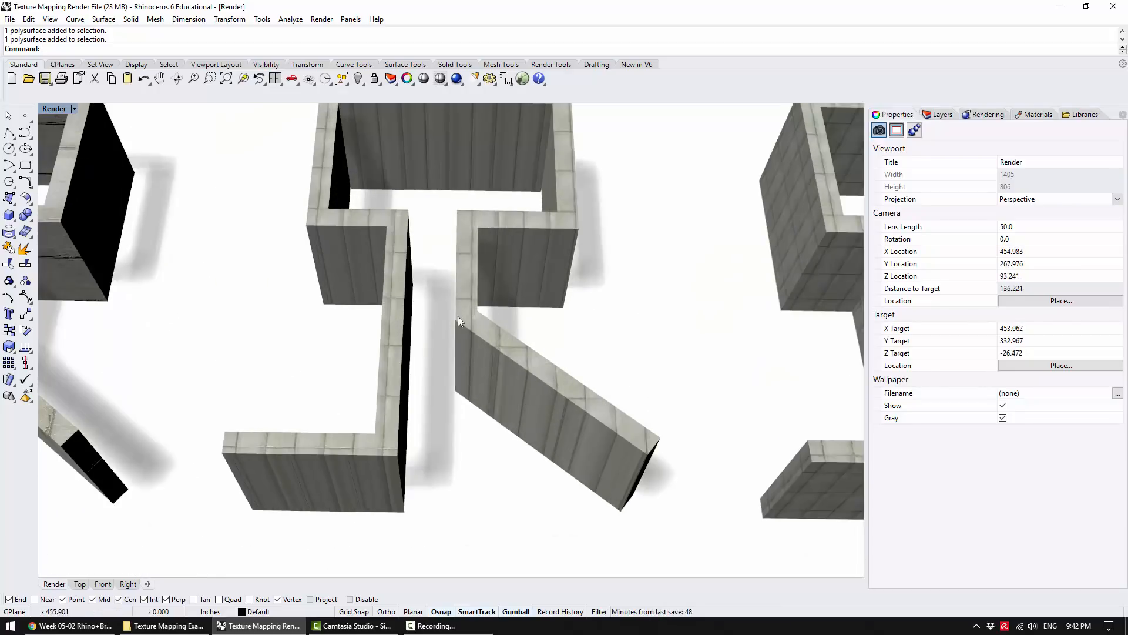
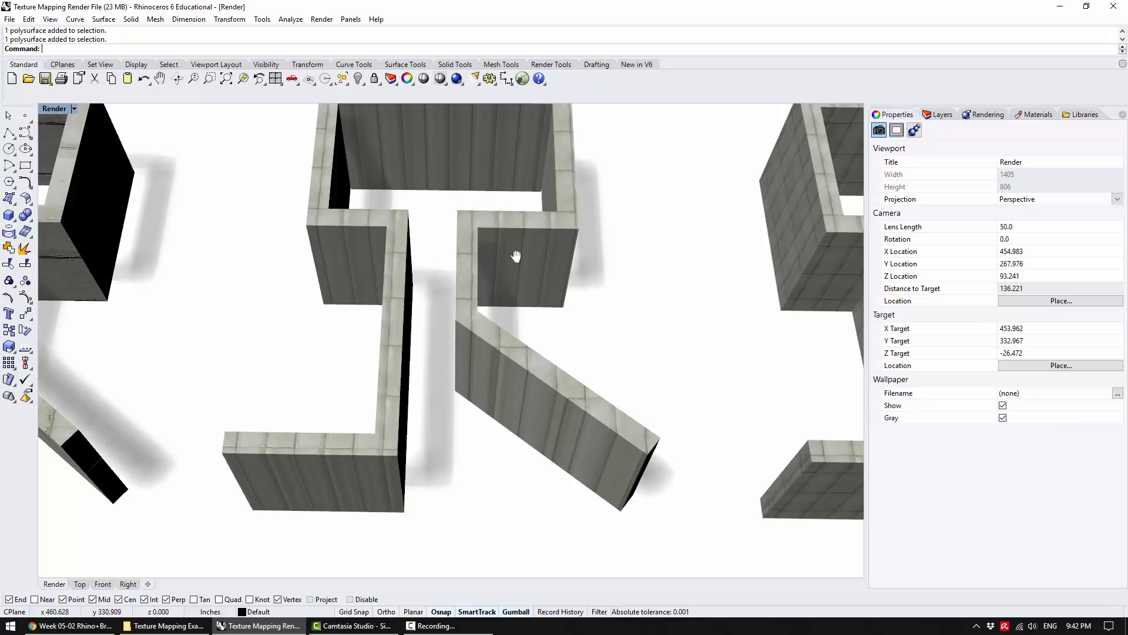
Return the viewport to Shaded display and frame the merged wall copy behind the examples
scroll(509, 245, down, 4)
shift+right_drag(510, 246, 530, 383)
shift+right_drag(403, 264, 435, 314)
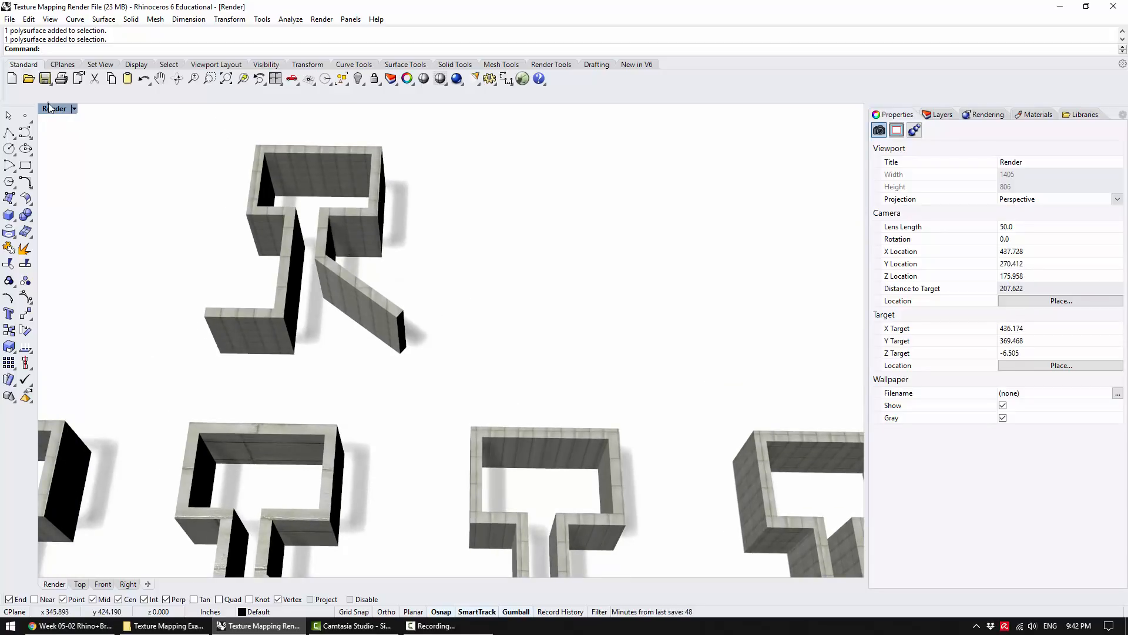
click(49, 107)
click(70, 139)
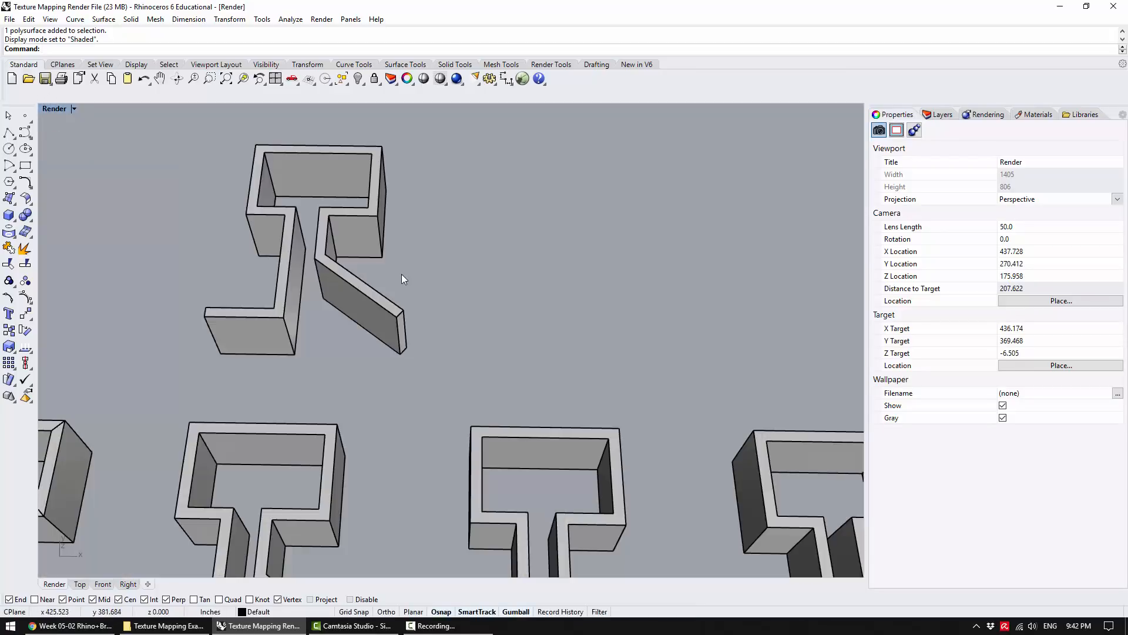
shift+right_drag(445, 263, 418, 298)
click(351, 270)
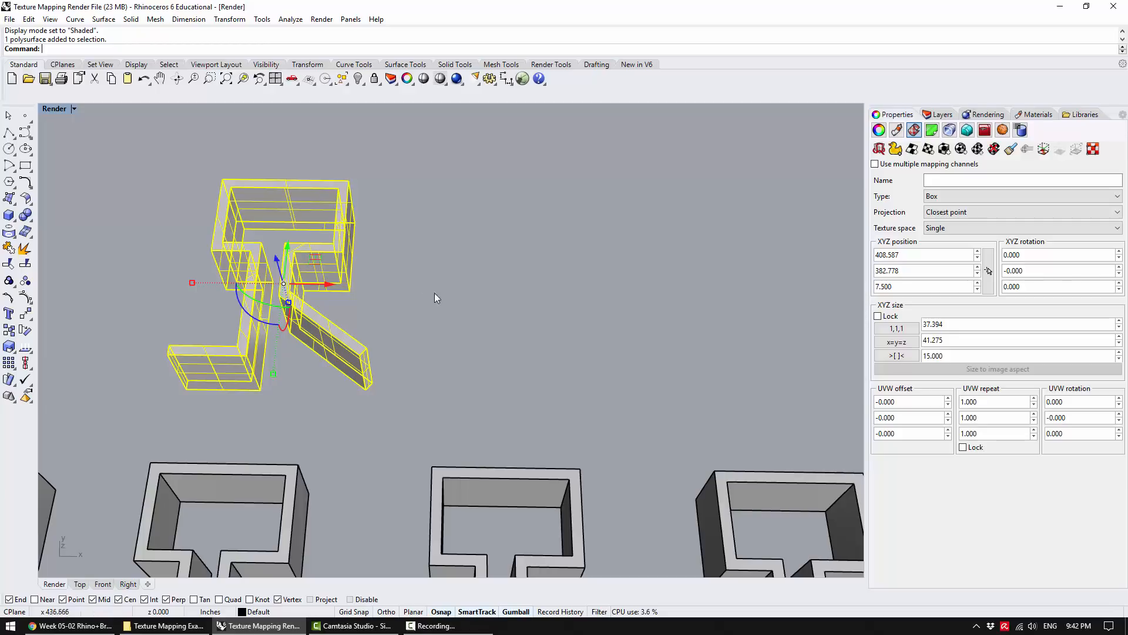
shift+right_drag(475, 255, 484, 272)
click(422, 284)
scroll(353, 288, up, 3)
click(372, 311)
click(548, 296)
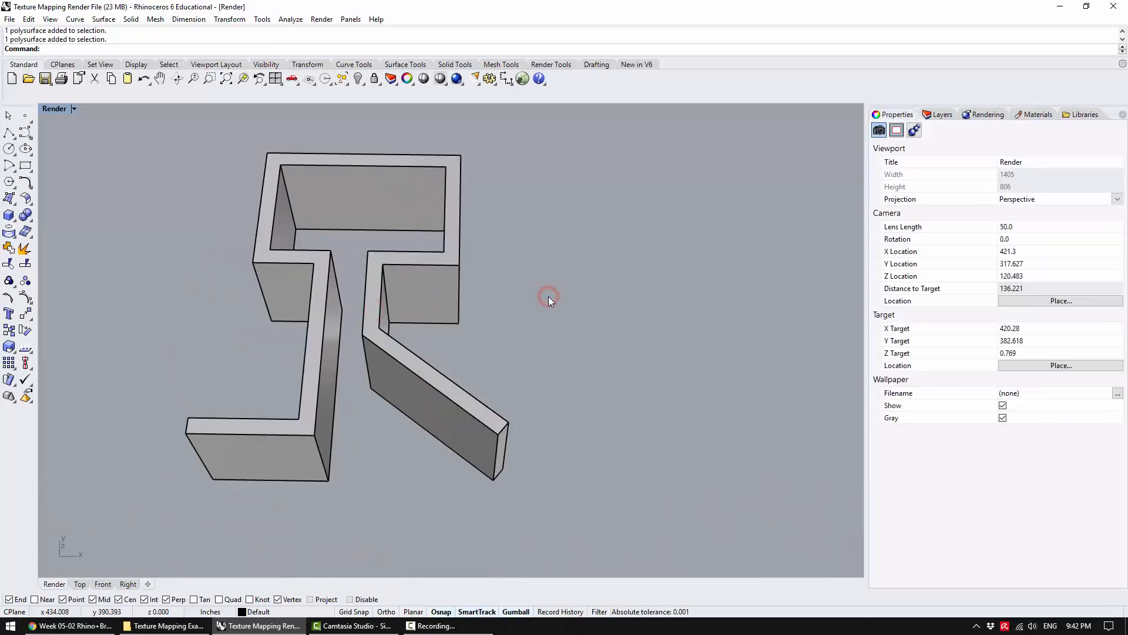
Duplicate the border of the merged wall's top face and move the outline along the X axis clear of the wall
text(DupFaceBorder)
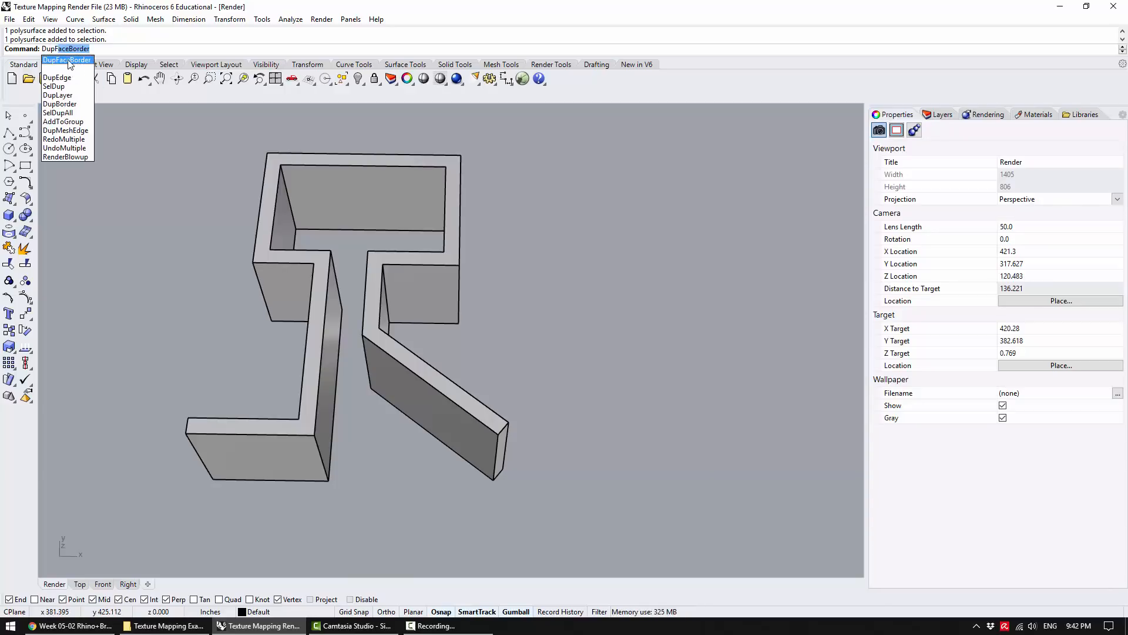
click(91, 62)
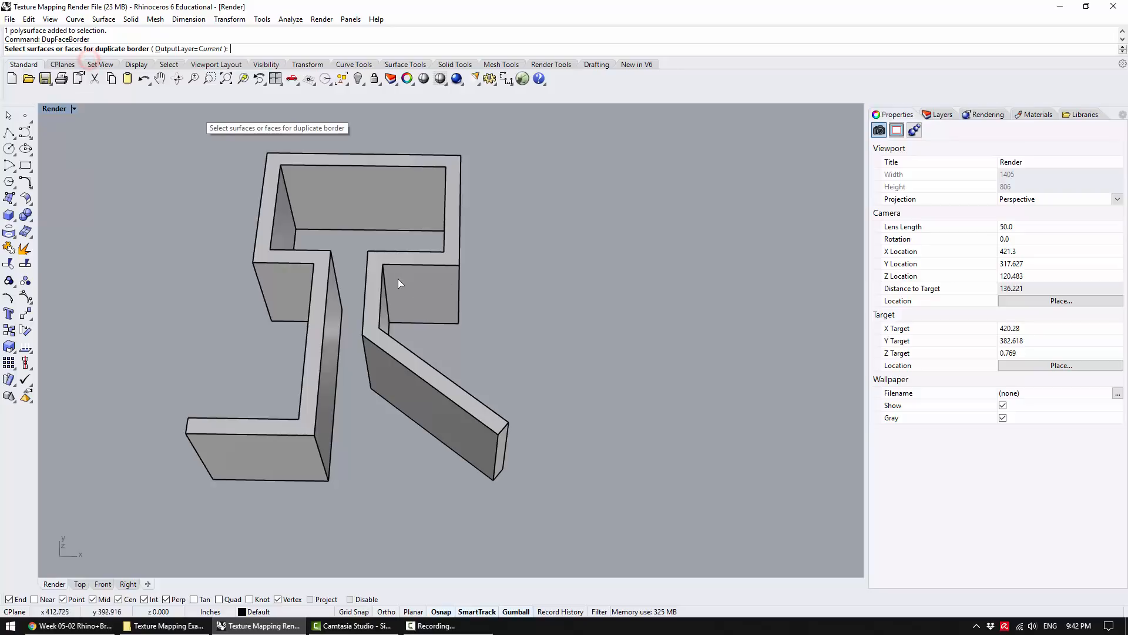
click(381, 262)
right_drag(459, 312, 365, 337)
key(Return)
drag(188, 331, 562, 334)
click(671, 353)
right_drag(671, 353, 485, 351)
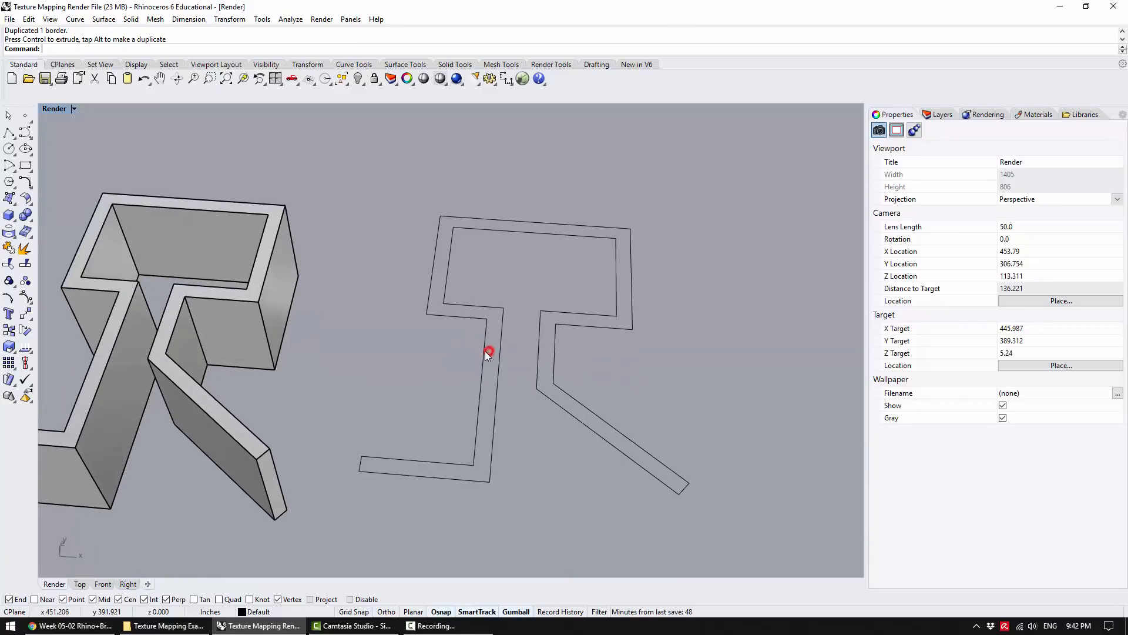
click(485, 351)
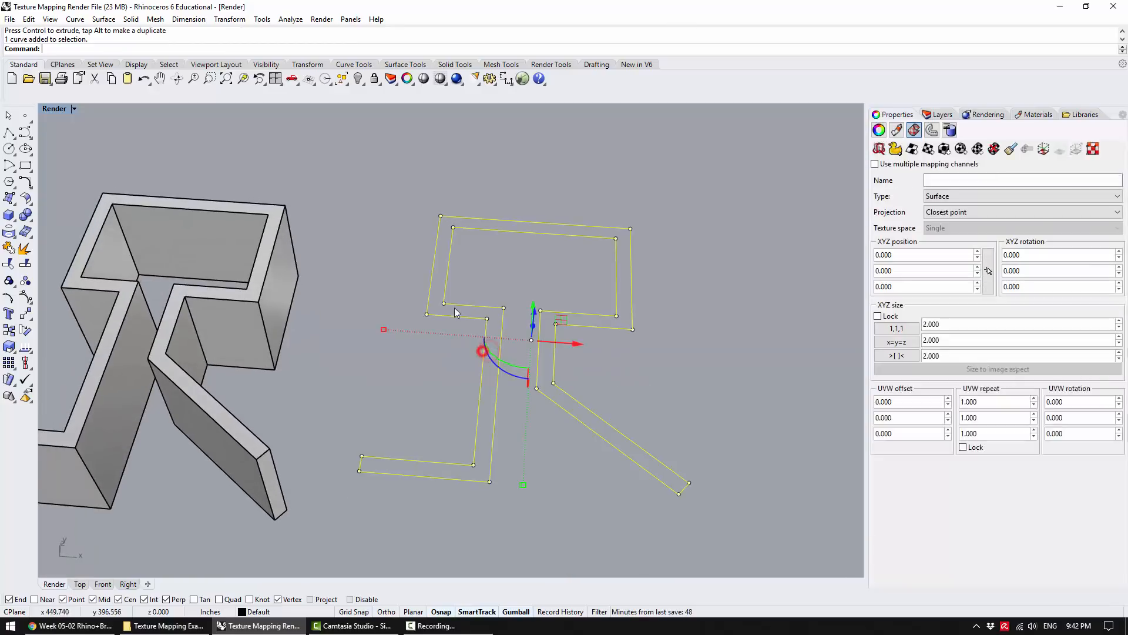
click(669, 398)
right_drag(669, 397, 653, 397)
text(l)
key(Return)
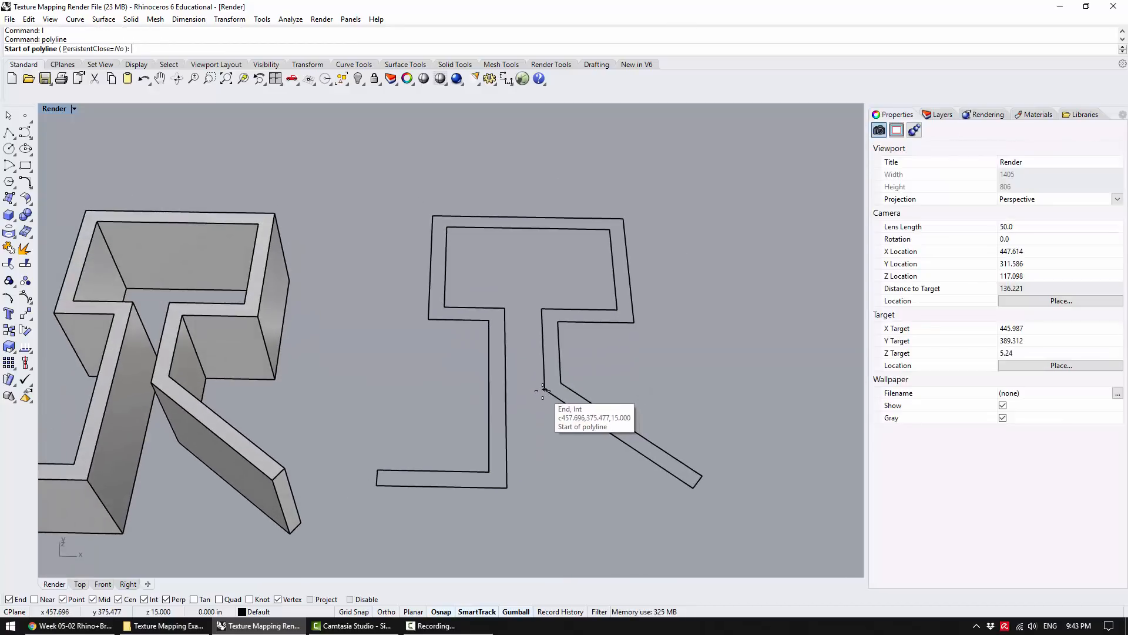
key(Escape)
Draw a single-segment polyline across the outline's bend, from its inner corner to its outer corner where the angled wall starts
click(8, 134)
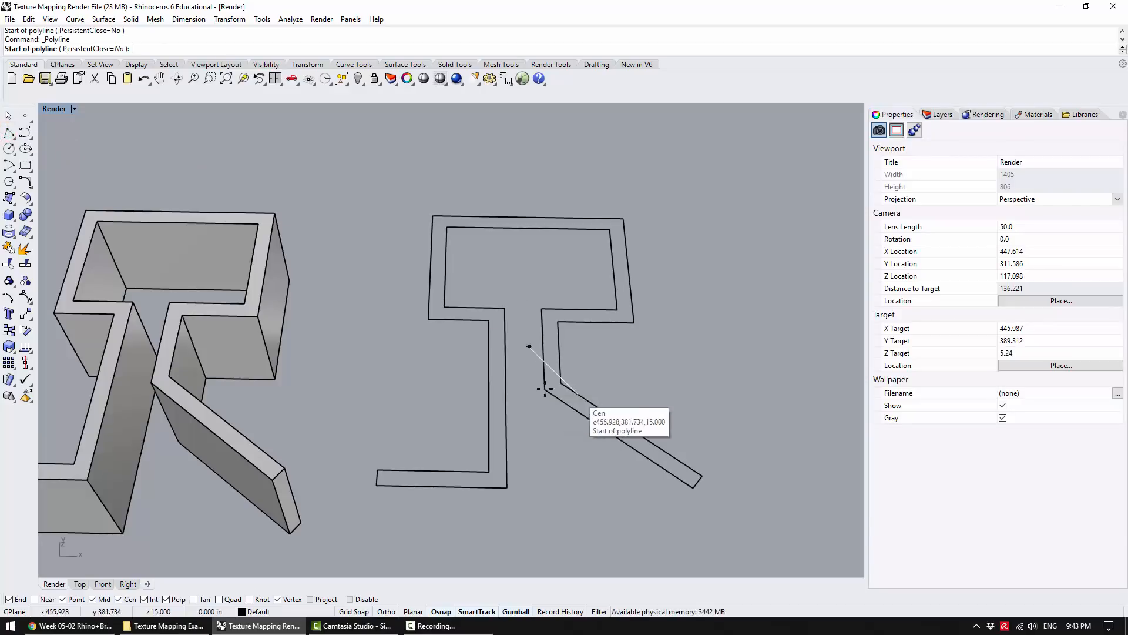
scroll(545, 389, up, 5)
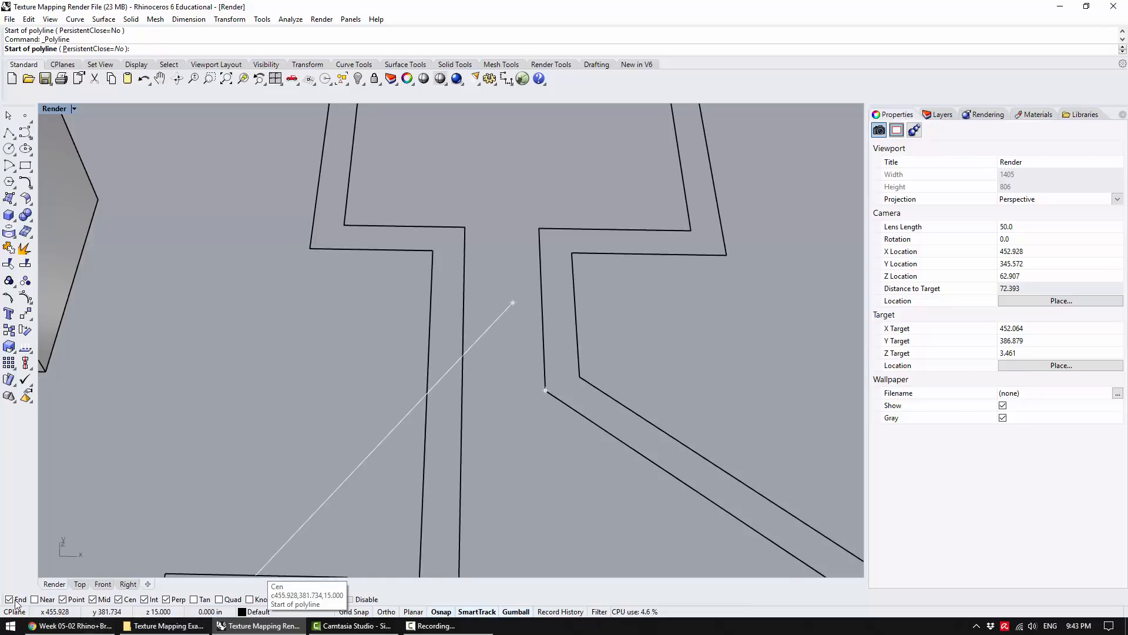
click(545, 389)
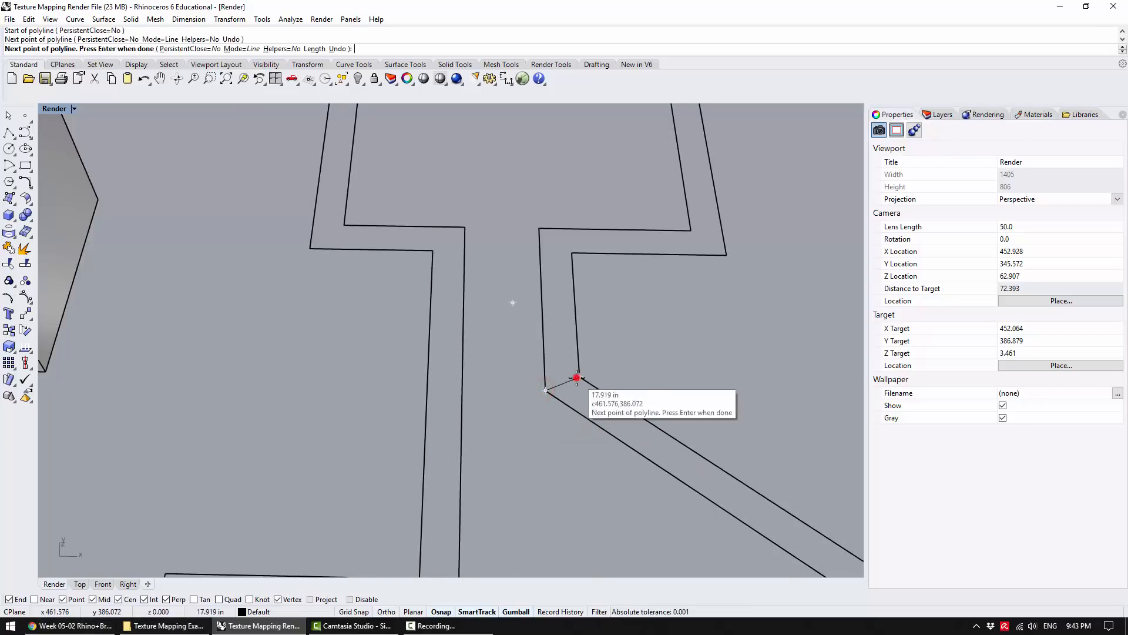
key(Escape)
Split the wall outline at the bend, with the short line drawn across it as the cutting object
scroll(496, 432, down, 5)
right_drag(496, 438, 497, 428)
scroll(564, 423, up, 2)
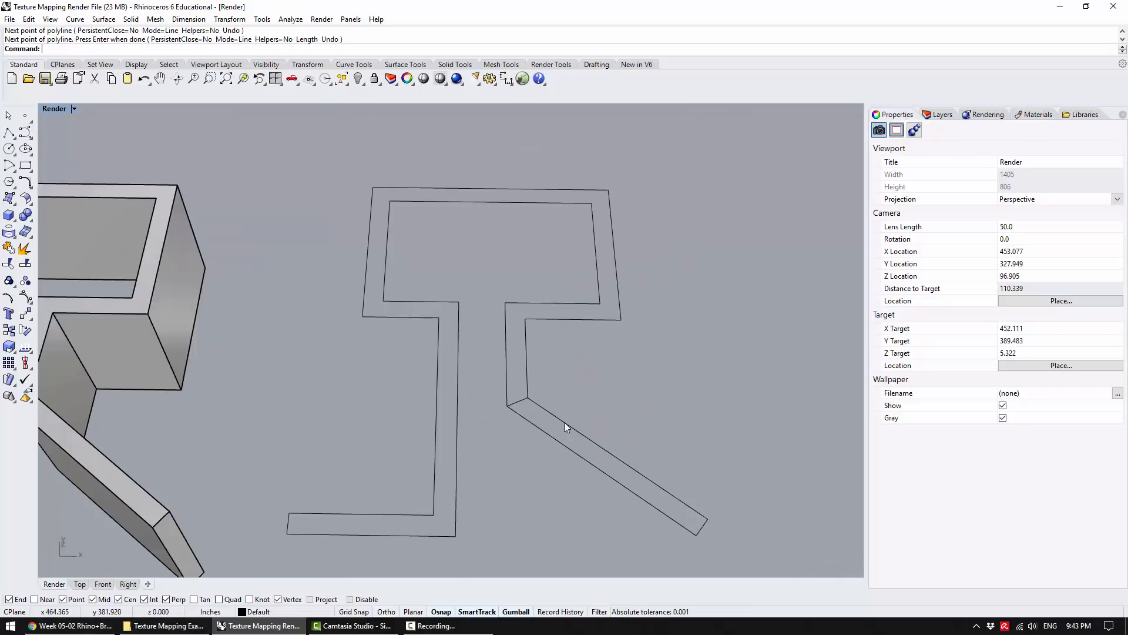
click(568, 424)
click(608, 396)
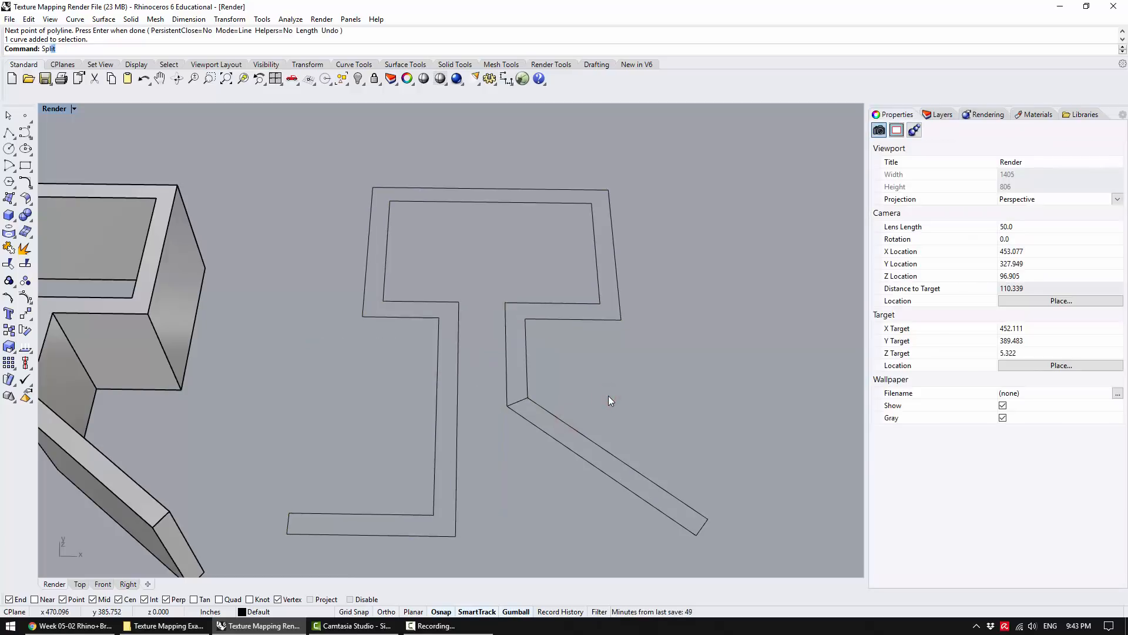
key(Return)
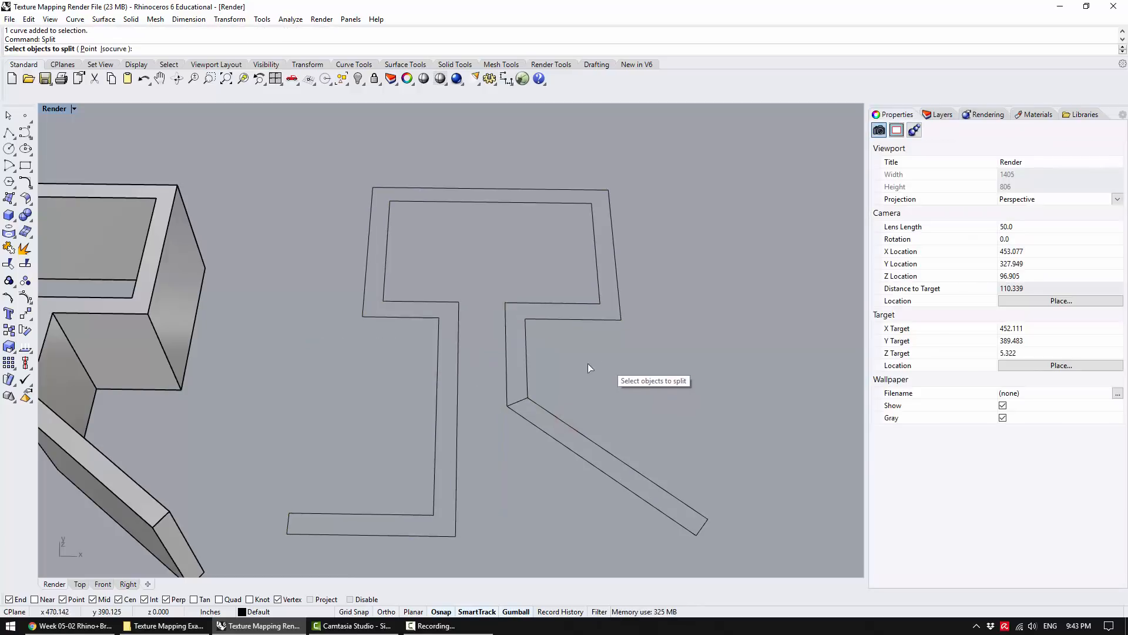
click(527, 354)
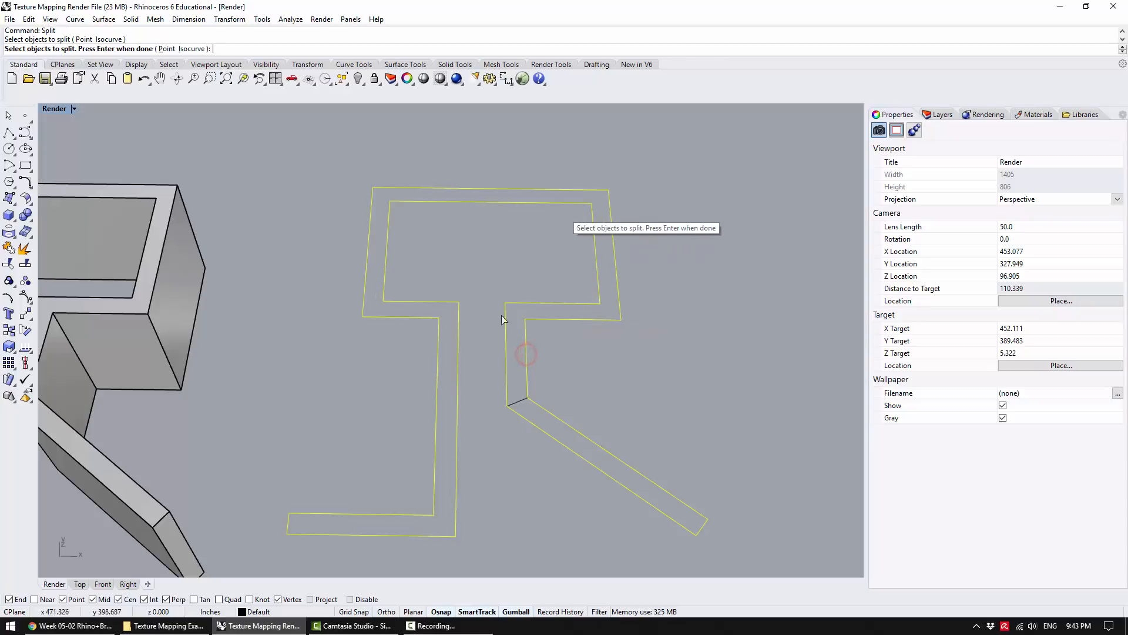
key(Return)
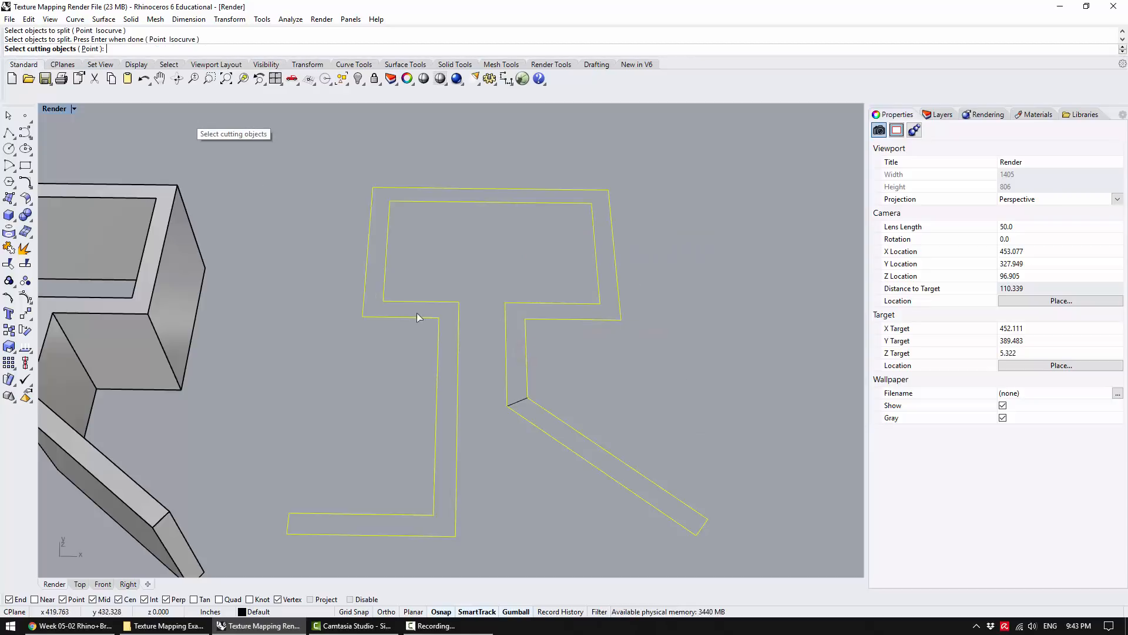
click(517, 402)
right_click(532, 466)
Join the separated angled-wall segment and the bend line into one closed curve
click(526, 382)
click(544, 411)
click(499, 446)
scroll(502, 446, up, 3)
click(527, 405)
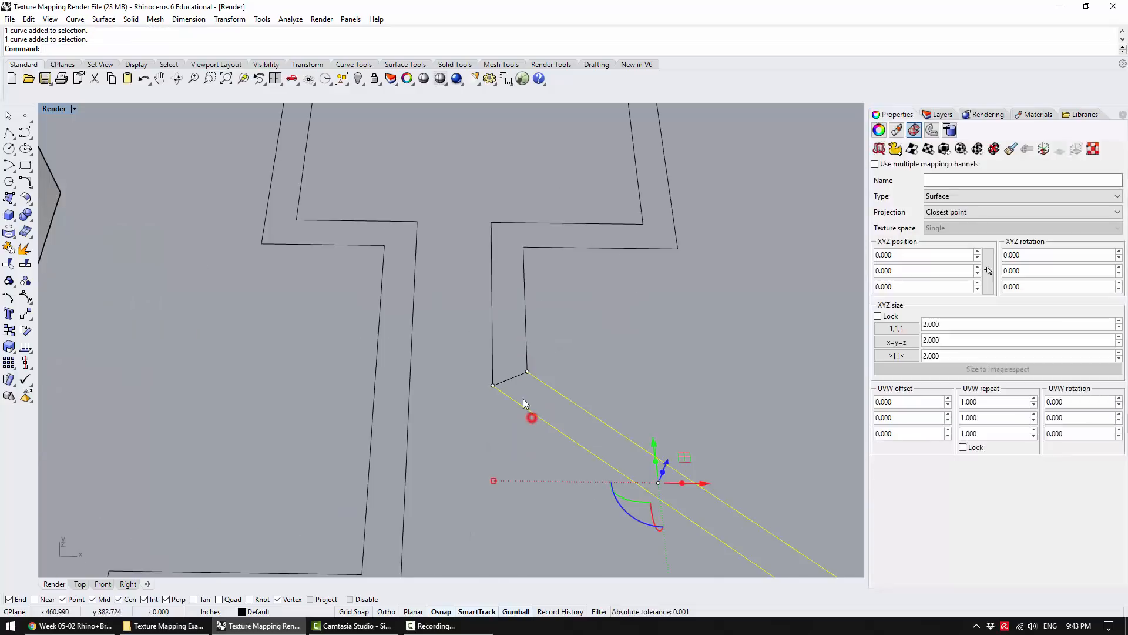
right_click(504, 467)
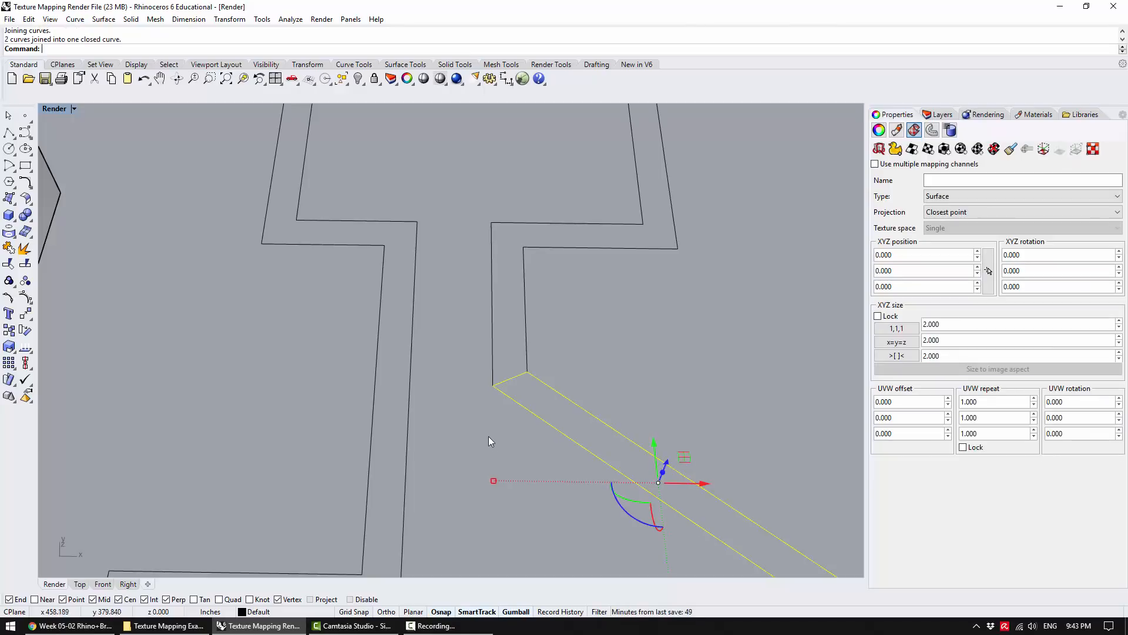
Move the closed angled-wall outline within the ground plane, clear of the main wall outline
scroll(490, 446, down, 3)
click(506, 454)
click(548, 419)
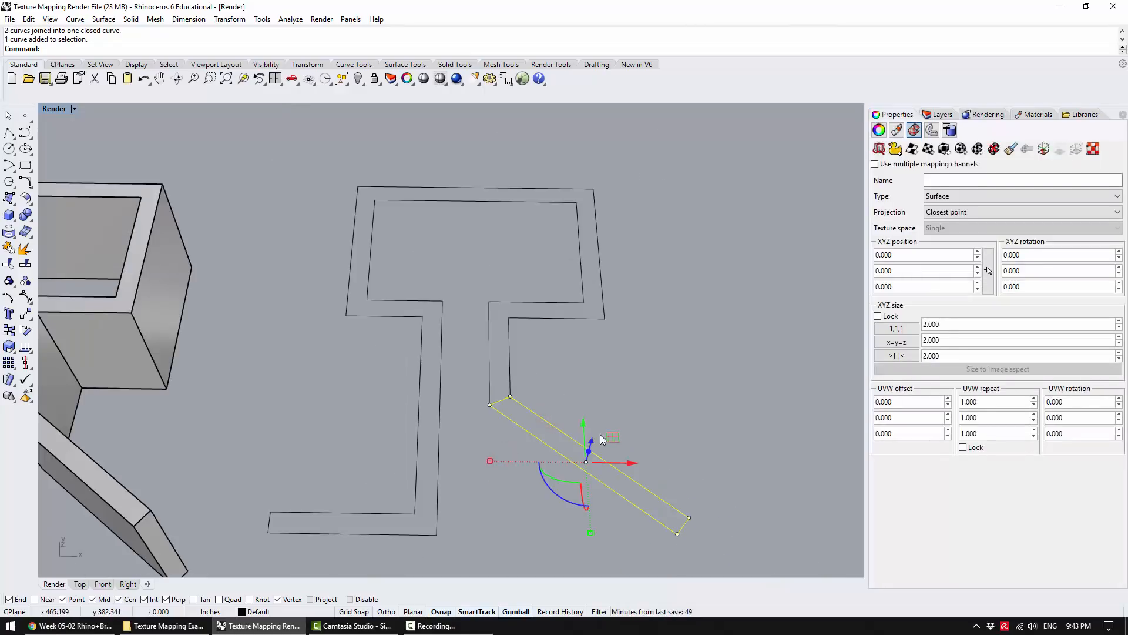
drag(614, 437, 704, 453)
click(627, 362)
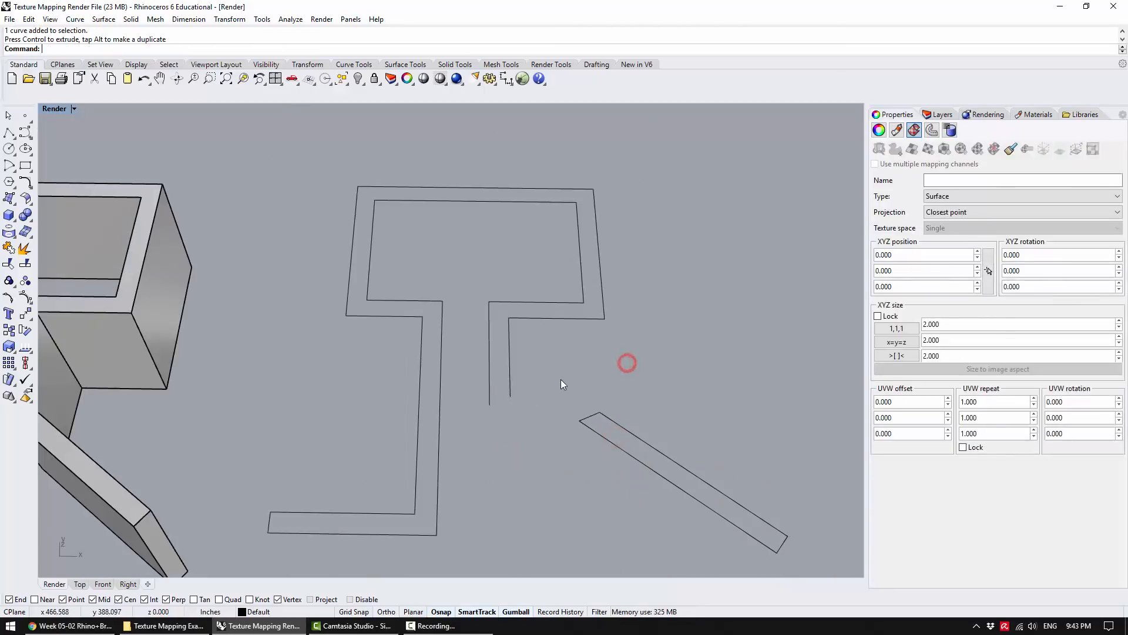
Try bridging the main outline's open end with a single polyline segment, and delete that segment
text(polyline)
key(Return)
click(490, 404)
click(510, 395)
key(Return)
click(506, 402)
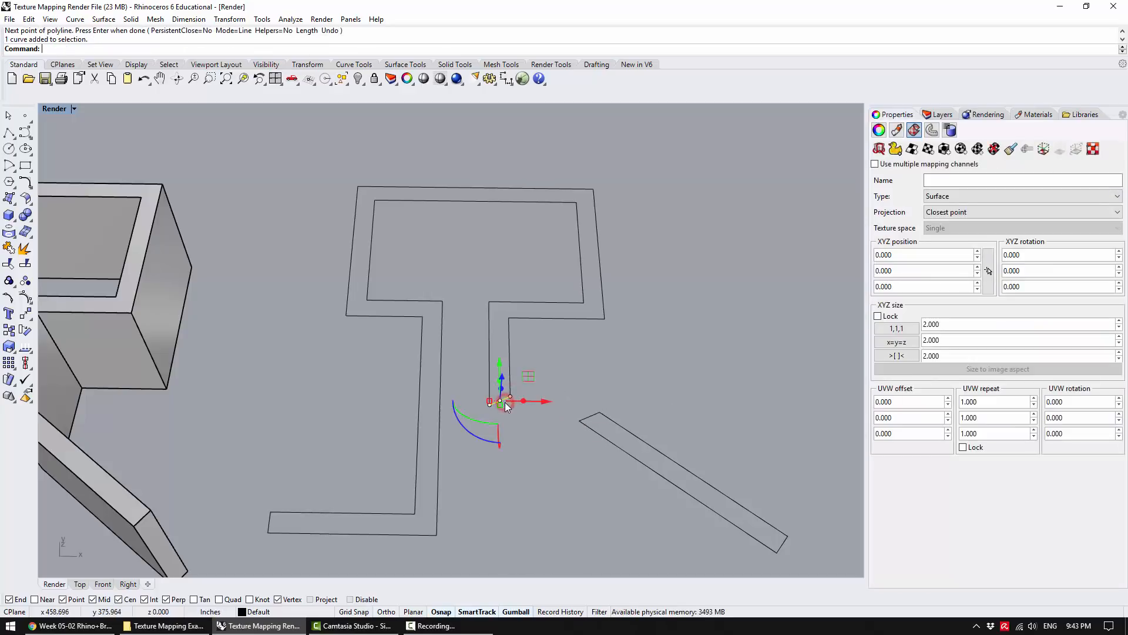
key(Delete)
Close the main wall outline across its open end with CloseCrv
click(509, 380)
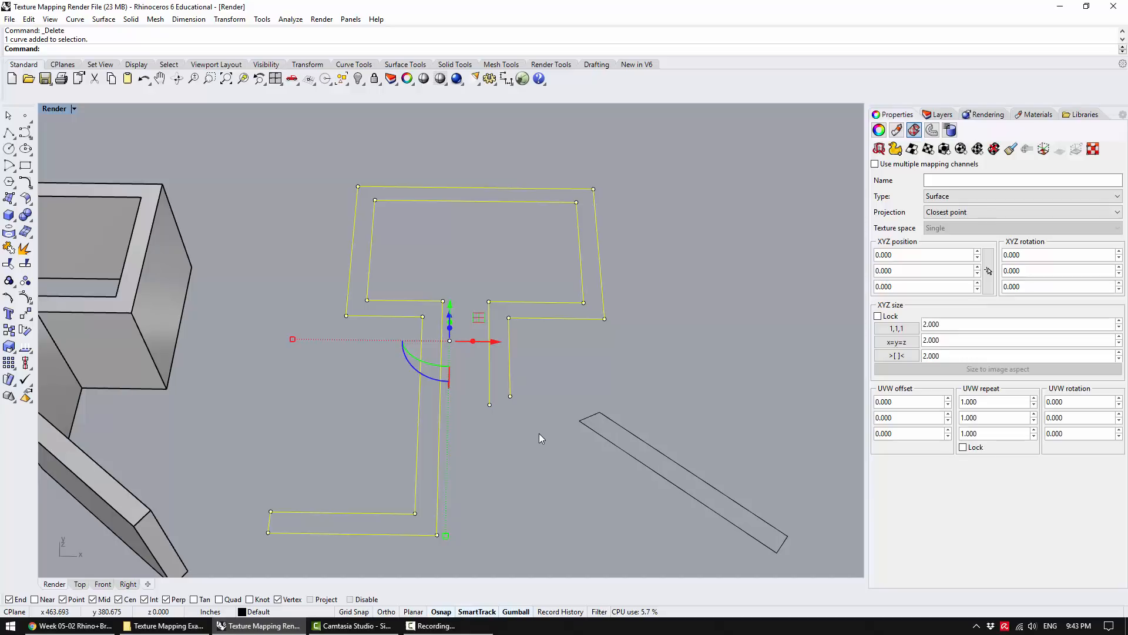
text(CloseCrv)
key(Return)
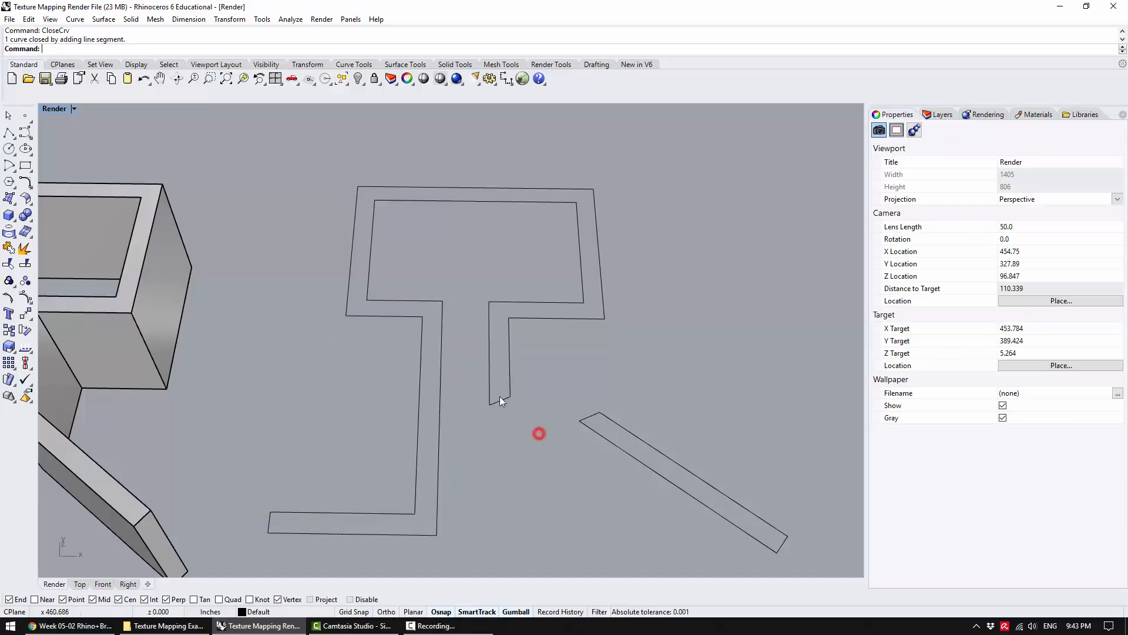
click(498, 399)
click(535, 428)
Move the angled-wall outline back so its inner corner meets the matching corner of the main outline's closed end
click(598, 413)
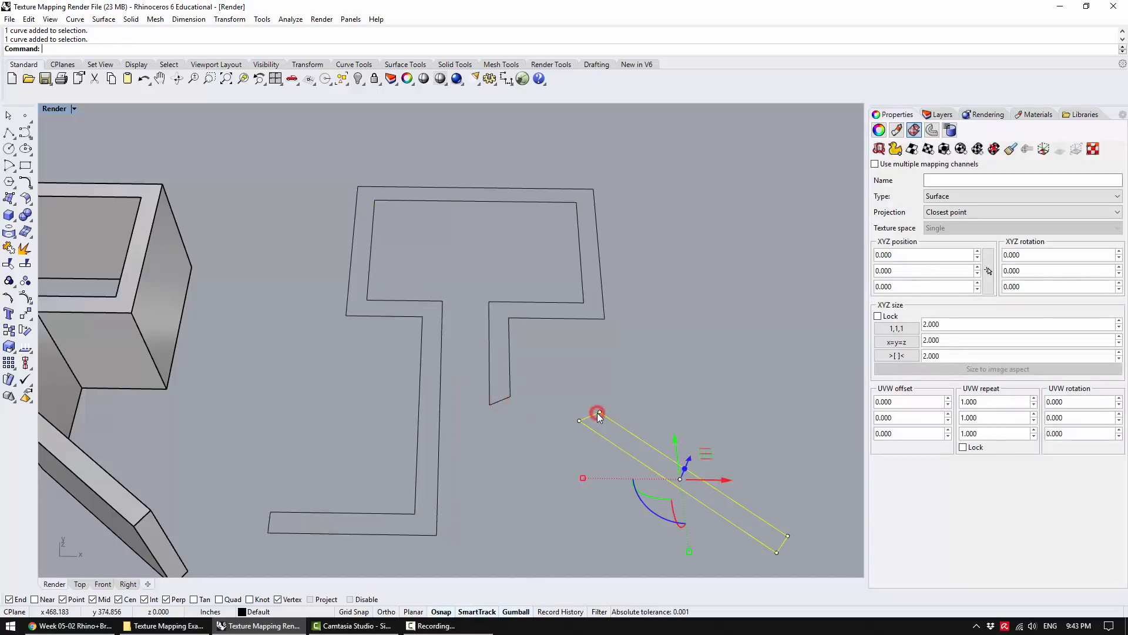
text(M)
key(Return)
click(580, 421)
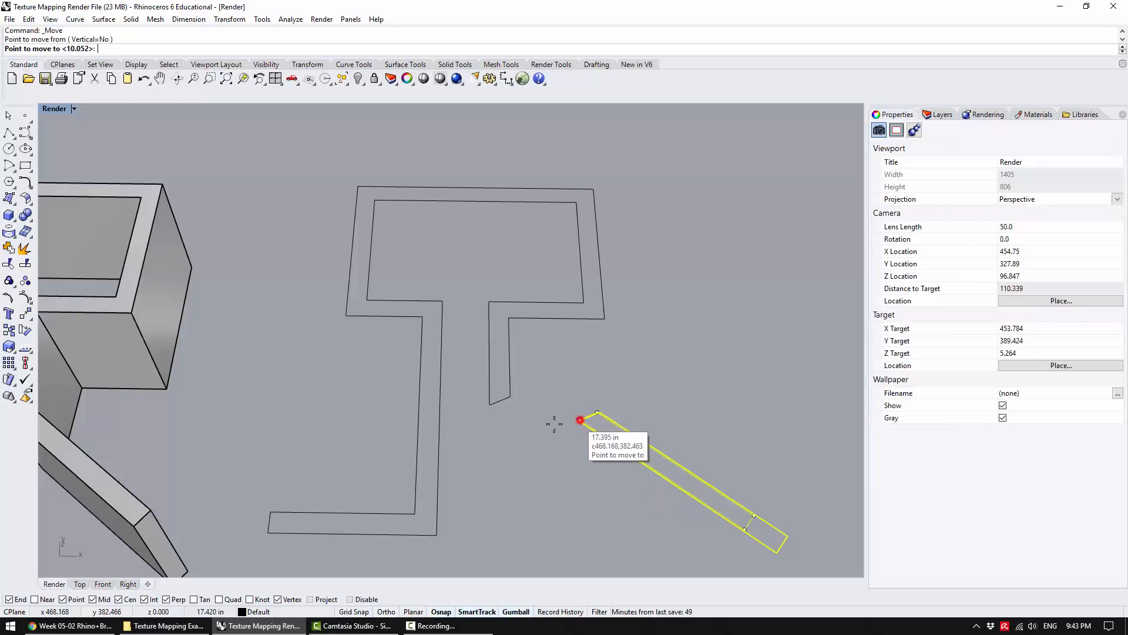
click(489, 404)
click(490, 441)
Extrude both closed outlines downward by 15 in as solids, matching the height of the neighbouring wall
mouse_move(485, 423)
right_down()
mouse_move(476, 376)
mouse_move(488, 404)
right_up()
drag(523, 393, 479, 305)
text(ex)
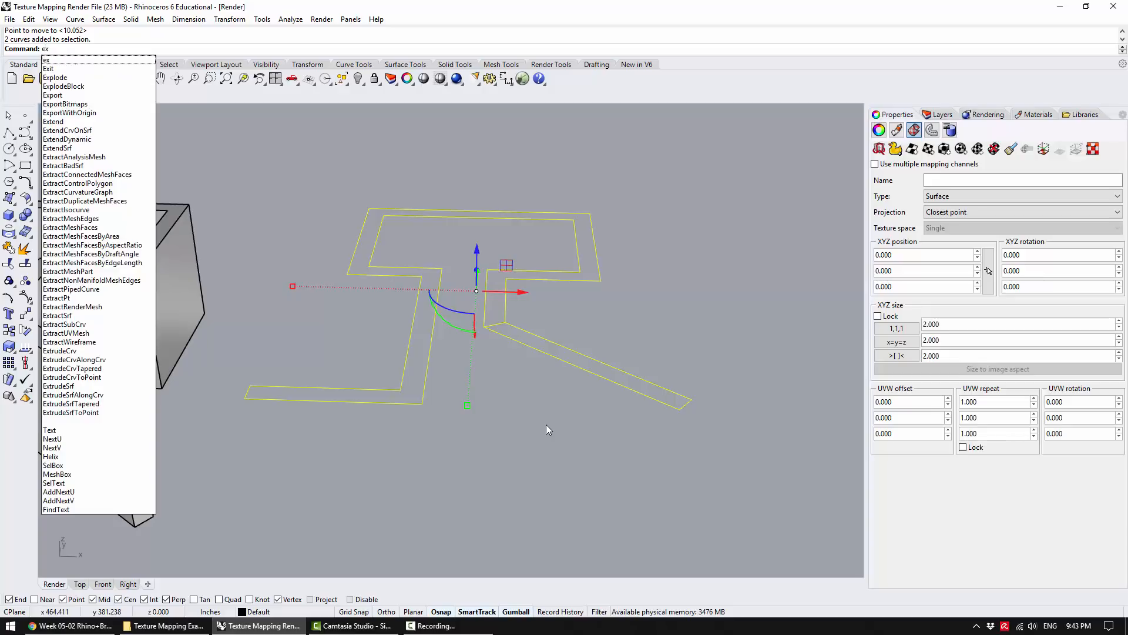
text(trudeCrv)
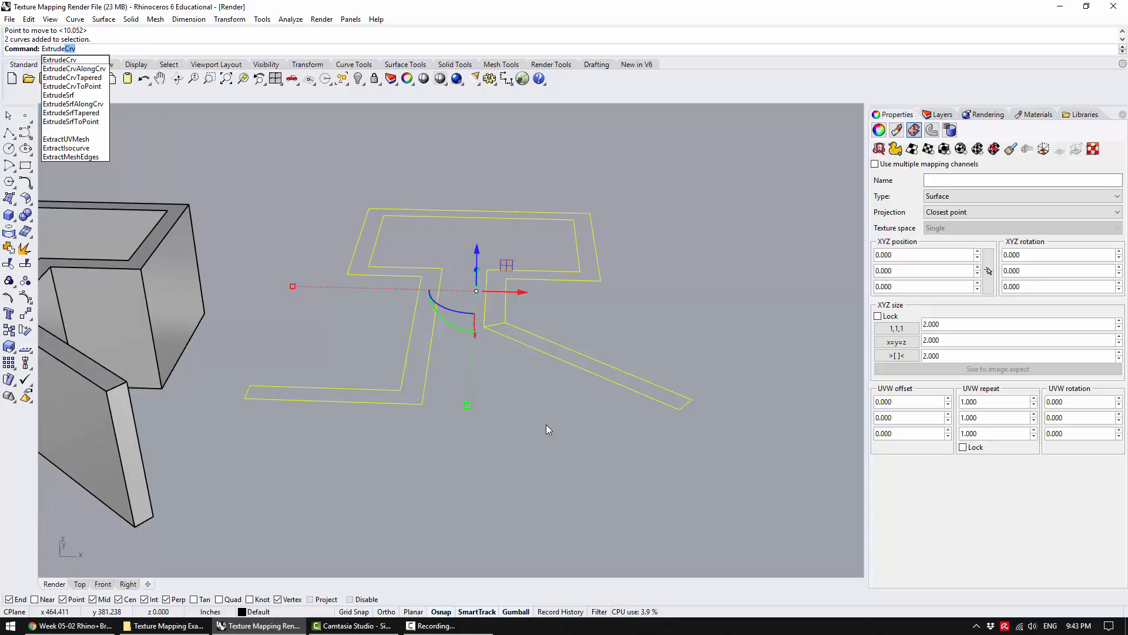
key(Return)
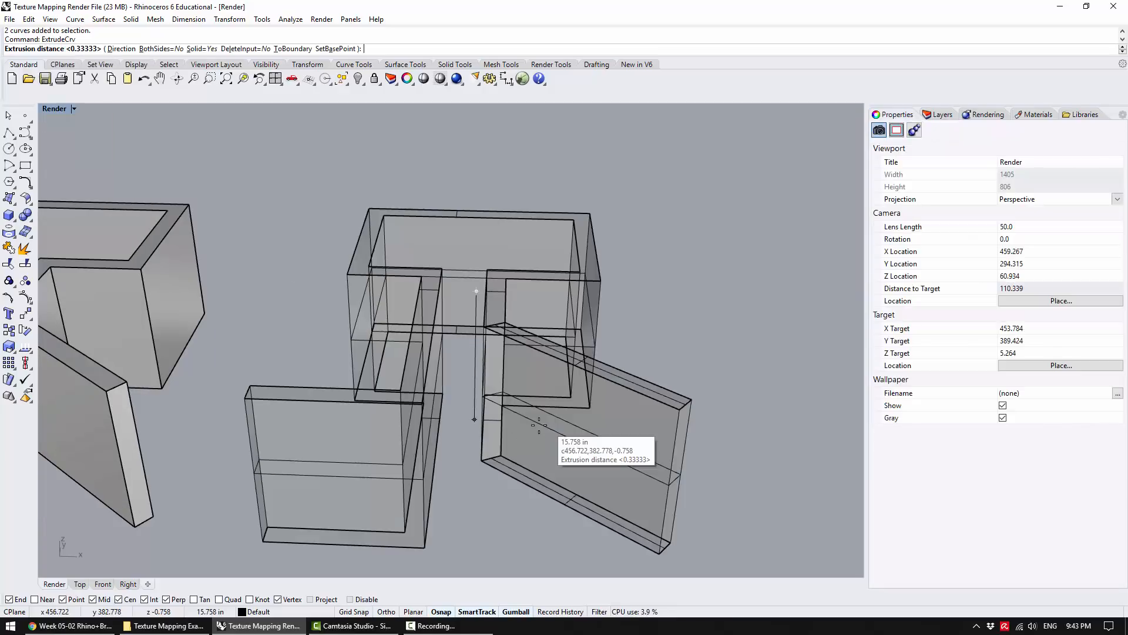
click(153, 518)
key(Return)
key(Return)
click(307, 301)
scroll(307, 302, up, 3)
Extrude the main wall's outline curve upward again with Solid set to No
click(239, 396)
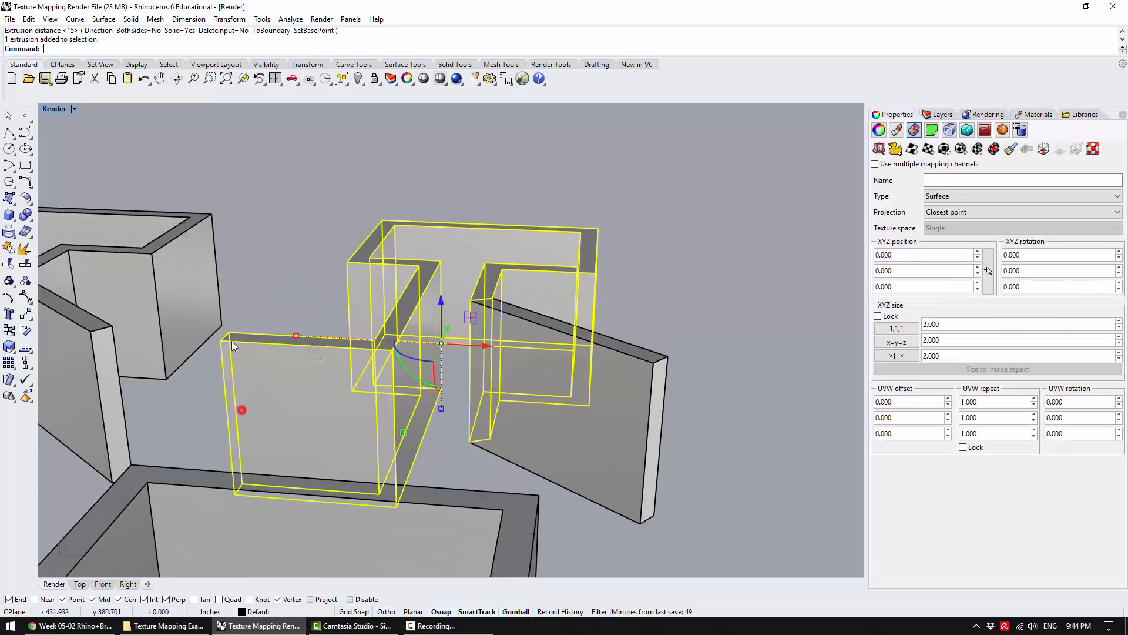
click(234, 213)
click(263, 349)
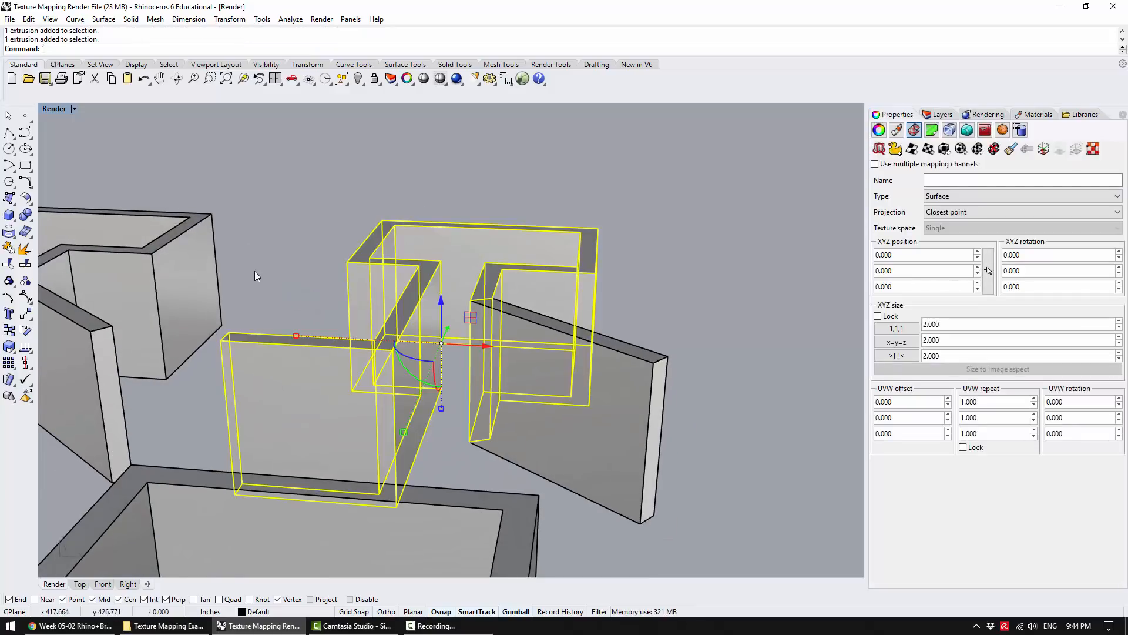
click(301, 265)
click(290, 335)
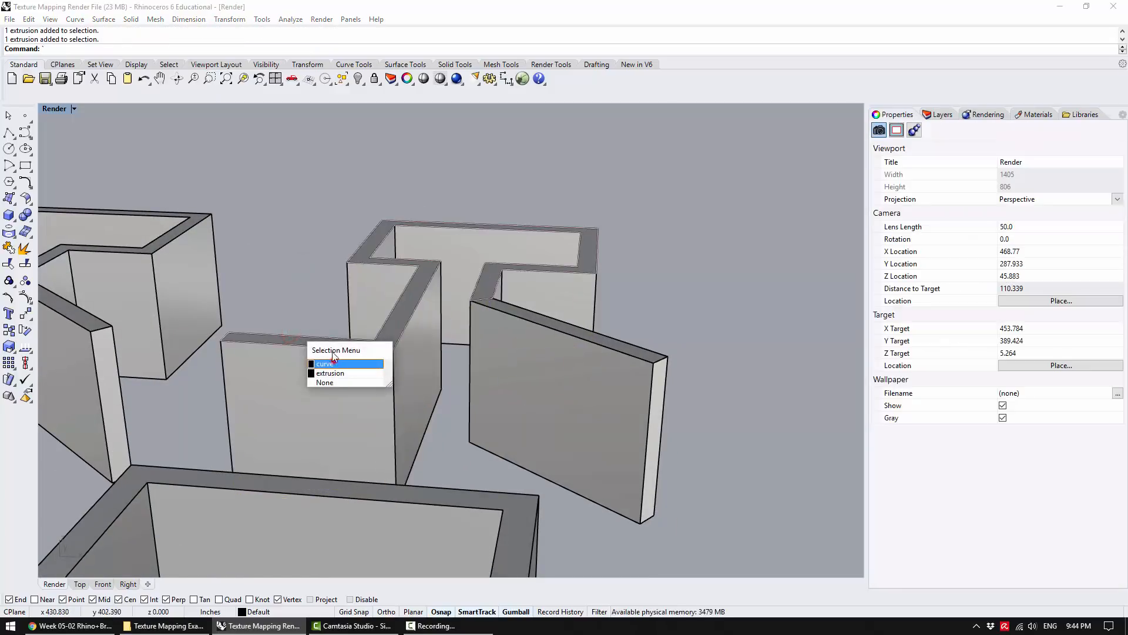
click(330, 357)
key(grave)
key(Return)
text(extrude)
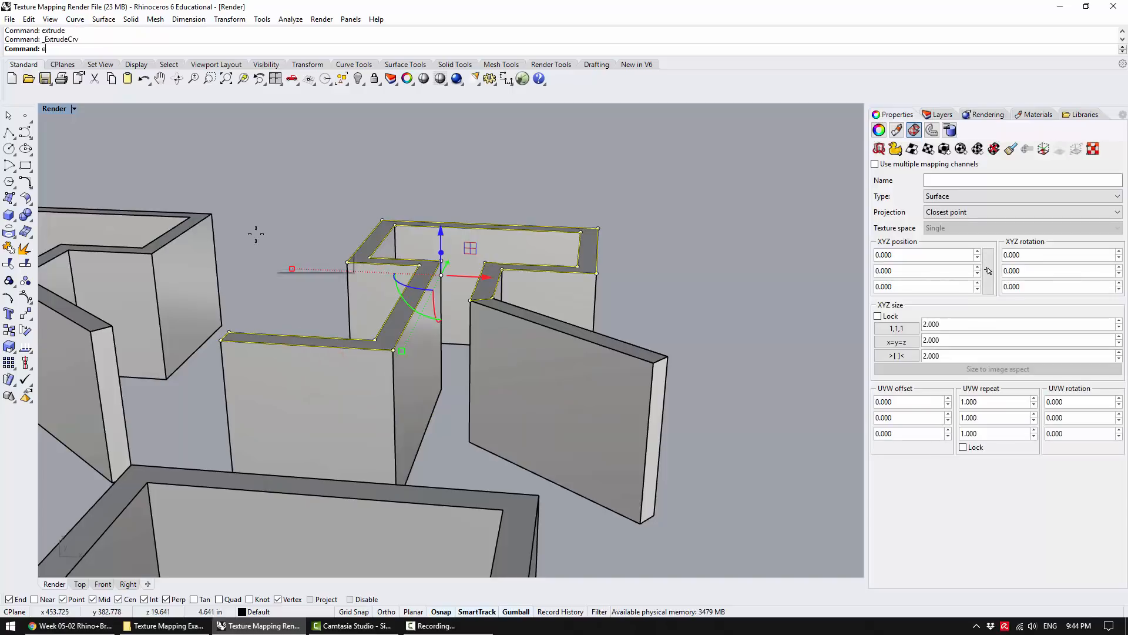
key(Return)
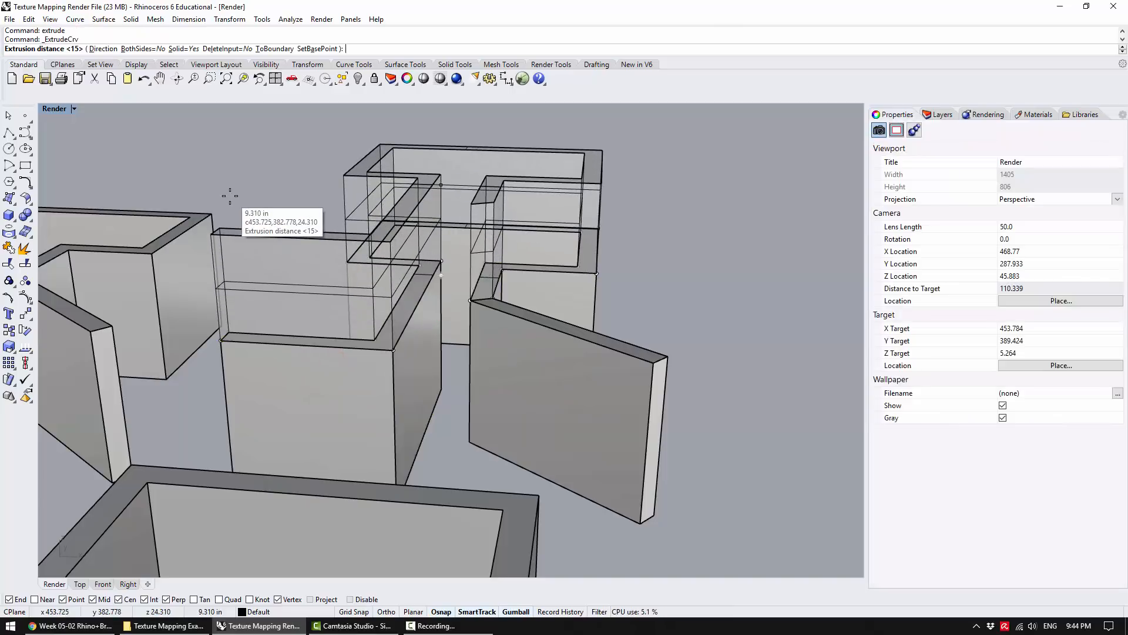
click(186, 49)
click(235, 169)
Move the uncapped extrusion clear of the solid walls
right_drag(251, 148, 287, 205)
click(337, 224)
scroll(304, 243, down, 4)
drag(446, 318, 799, 346)
click(659, 378)
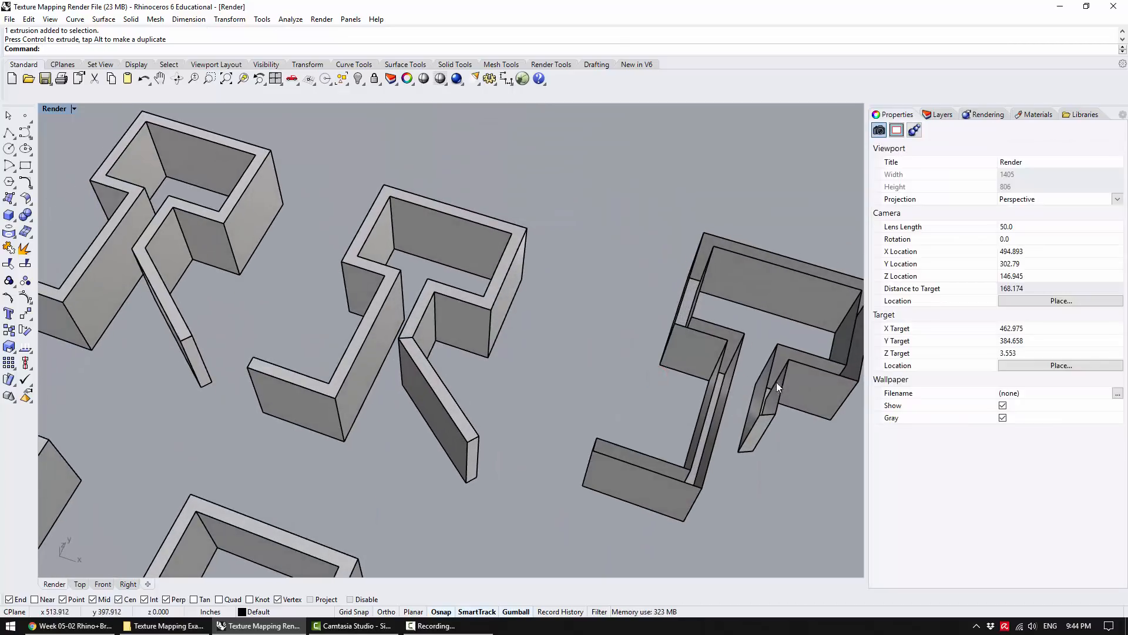
Inspect the hollow interior of the uncapped extrusion and delete the whole copy
scroll(689, 348, up, 6)
right_drag(625, 243, 545, 398)
scroll(623, 373, down, 8)
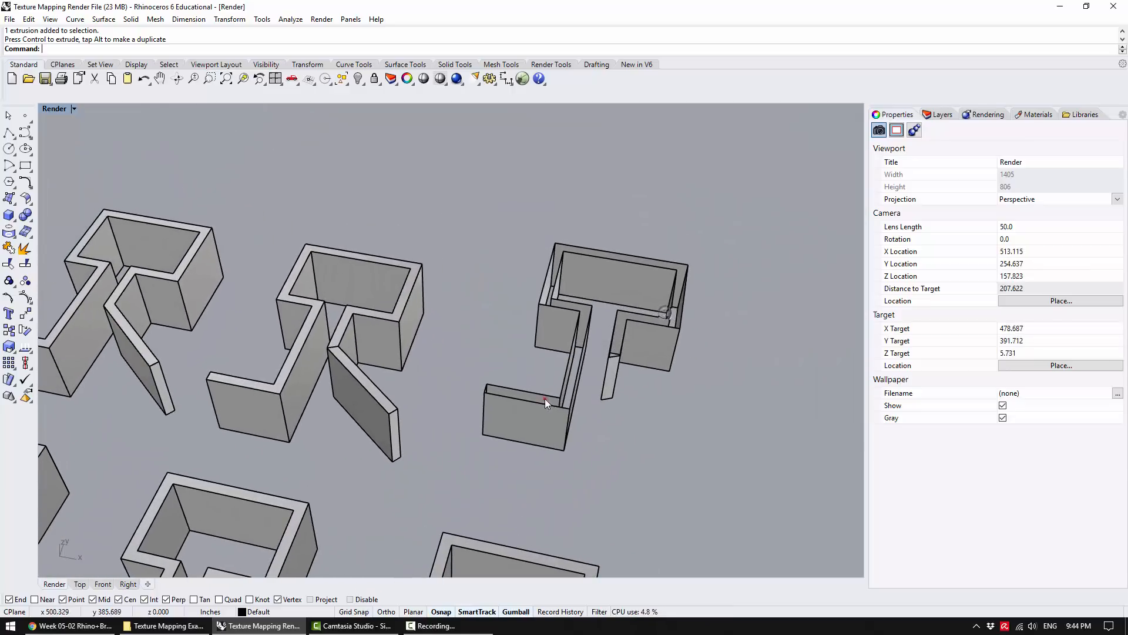
click(544, 398)
click(597, 424)
click(559, 416)
key(Delete)
right_drag(667, 441, 538, 414)
click(607, 347)
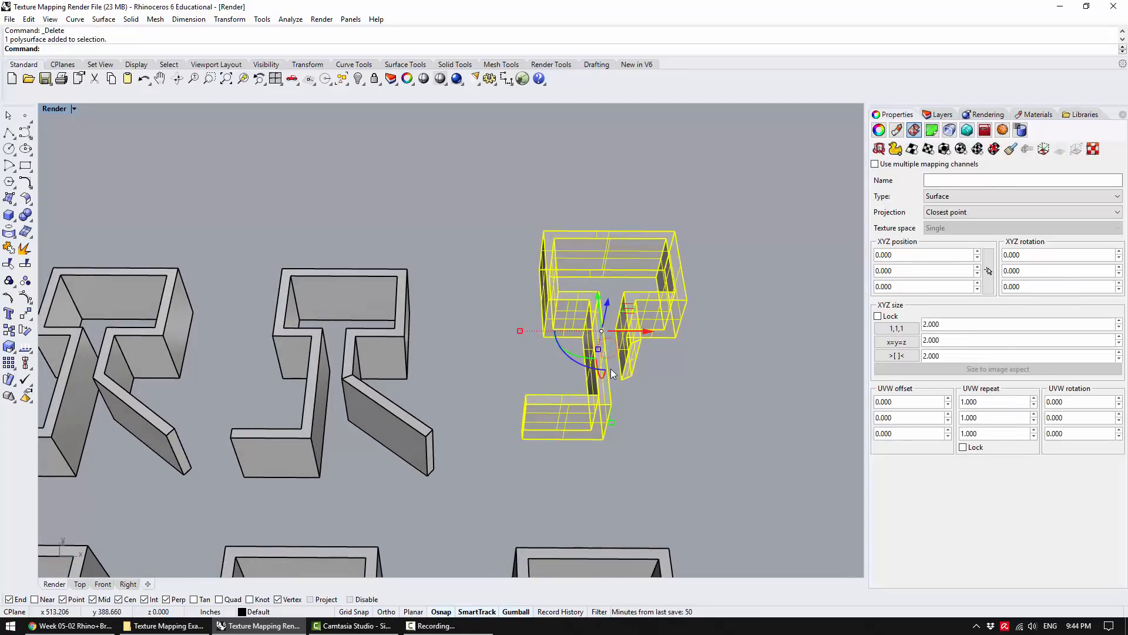
key(Delete)
click(318, 391)
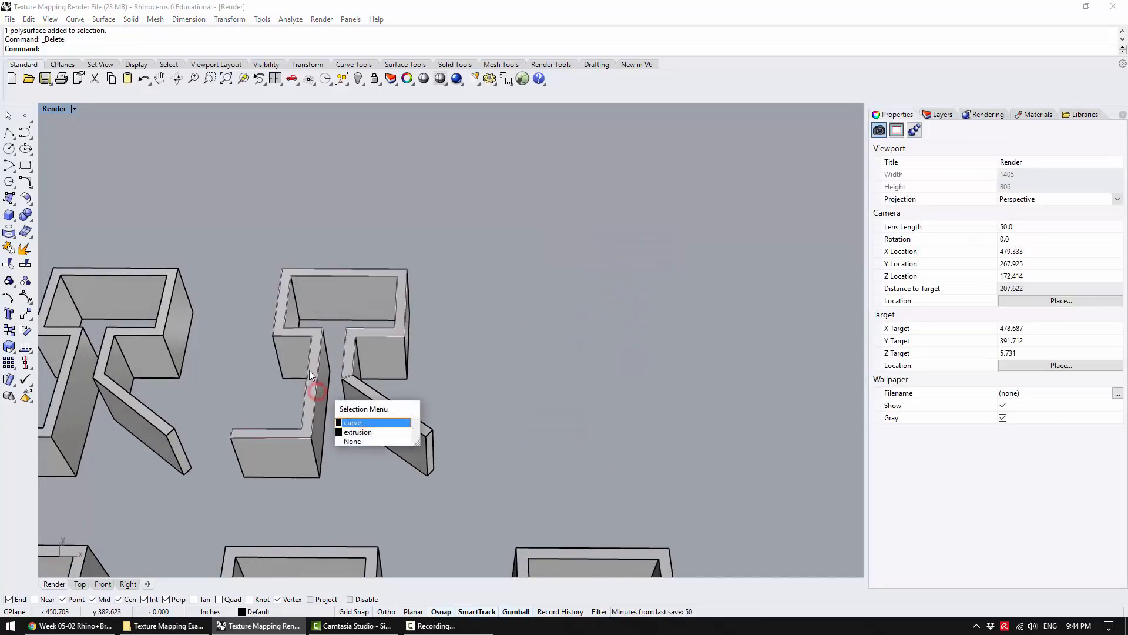
key(Return)
click(490, 381)
scroll(330, 440, up, 7)
drag(282, 466, 288, 464)
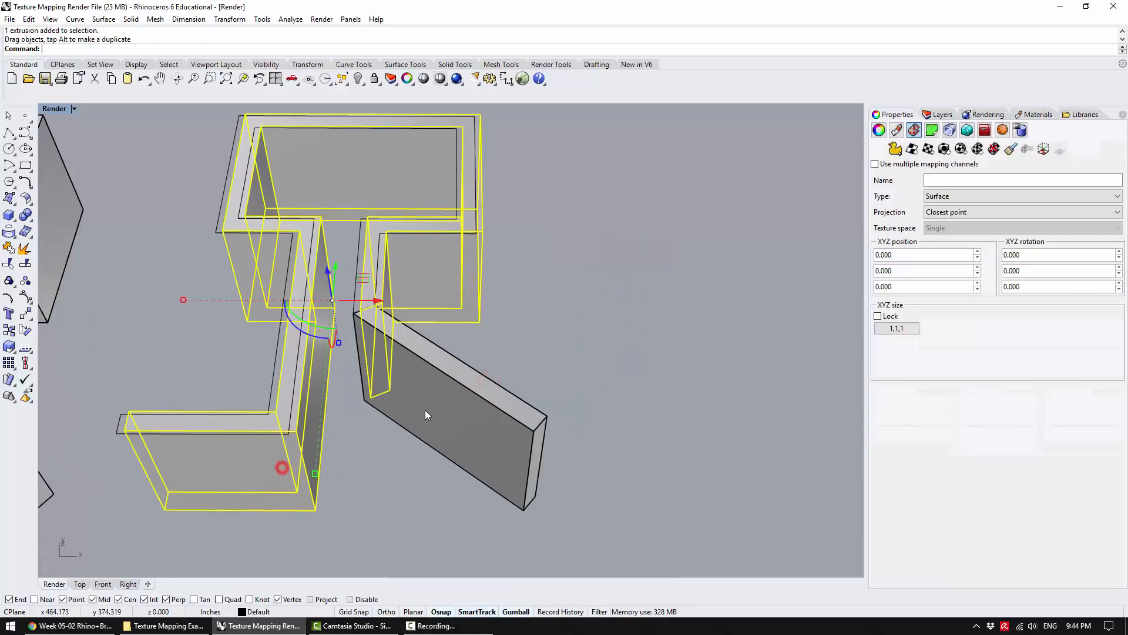
key(ctrl+z)
click(391, 483)
Move the main wall and angled wall solids together along the X axis, clear of their outline curves
click(263, 478)
shift+click(475, 430)
scroll(364, 399, down, 2)
drag(385, 307, 739, 328)
shift+right_drag(740, 328, 520, 286)
click(654, 319)
Pull the angled wall away from the main wall to test their separation, and undo the move
drag(590, 401, 655, 455)
click(675, 370)
key(ctrl+z)
shift+right_drag(675, 370, 637, 371)
Assign the concrete_3 material to both the main wall and the angled wall
drag(598, 342, 458, 277)
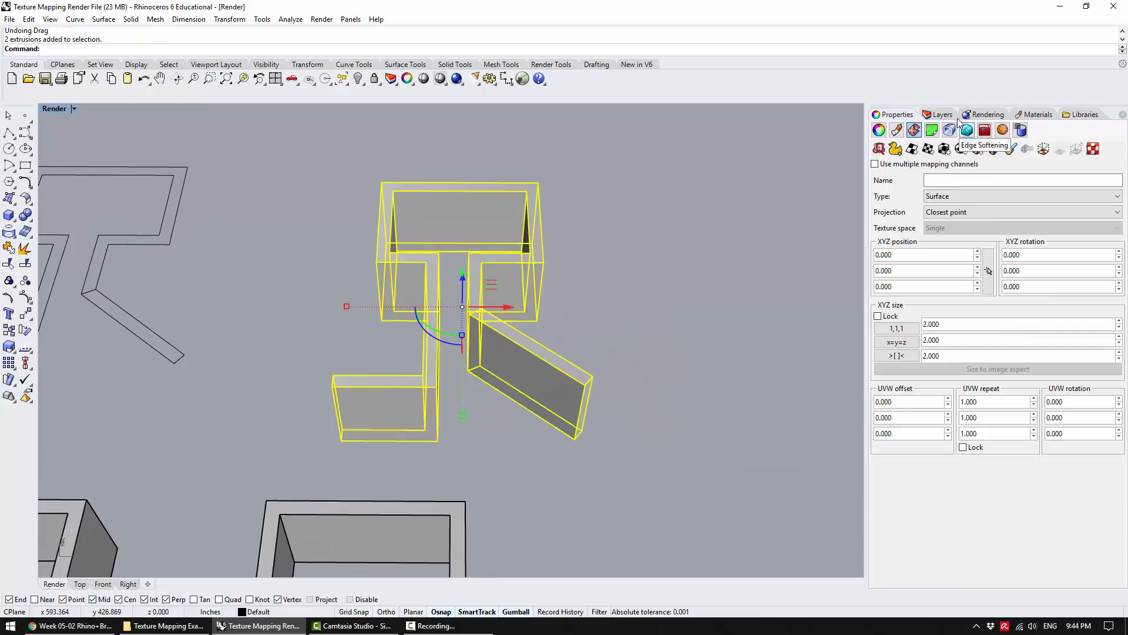
click(896, 129)
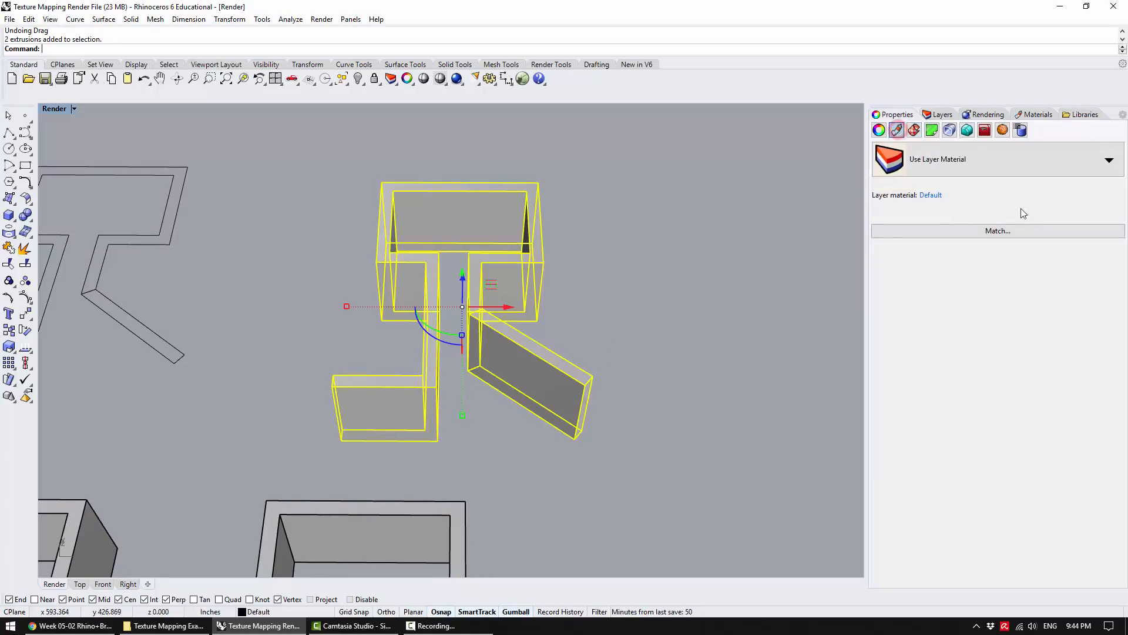
click(1028, 163)
click(925, 315)
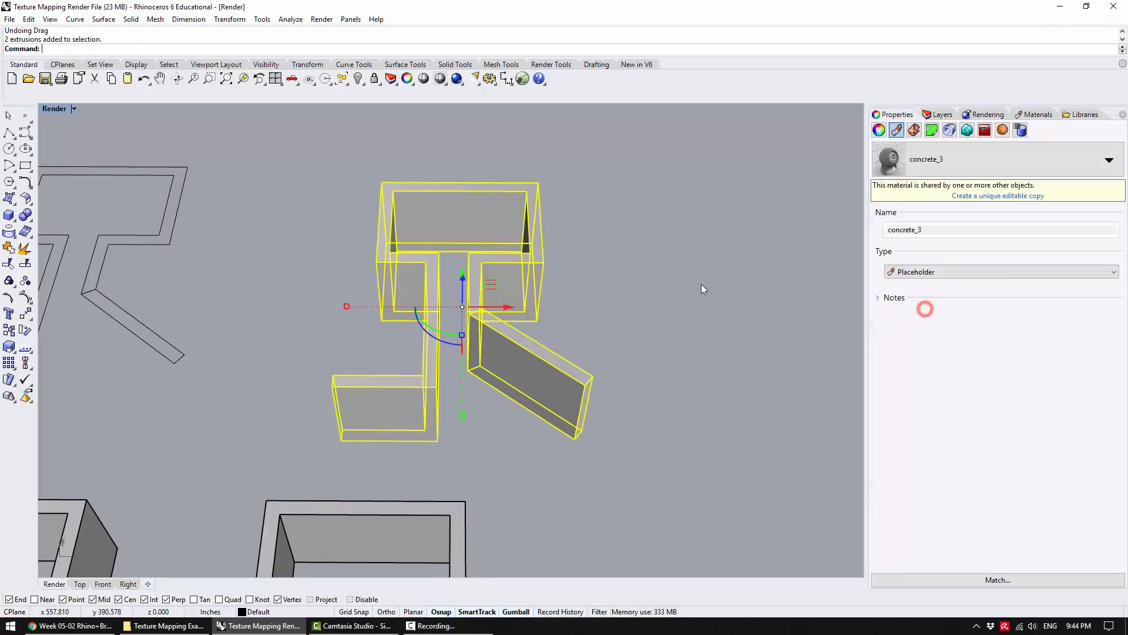
click(701, 284)
Set the viewport to Rendered display and frame the two new concrete walls
shift+right_drag(641, 280, 552, 312)
right_drag(472, 312, 423, 327)
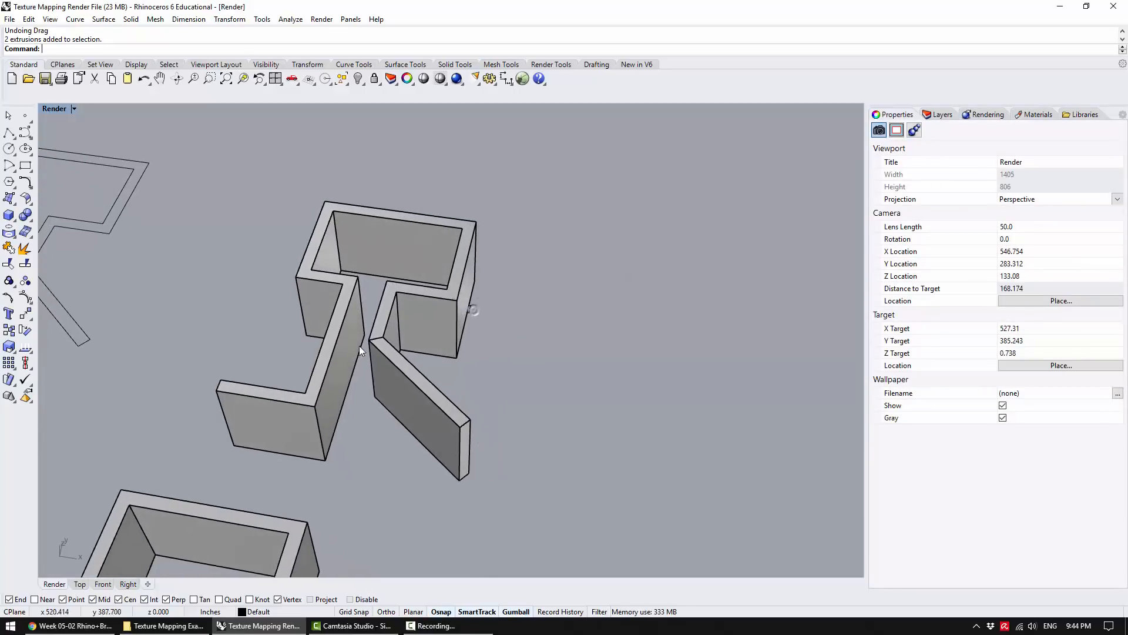
scroll(337, 343, up, 4)
click(74, 108)
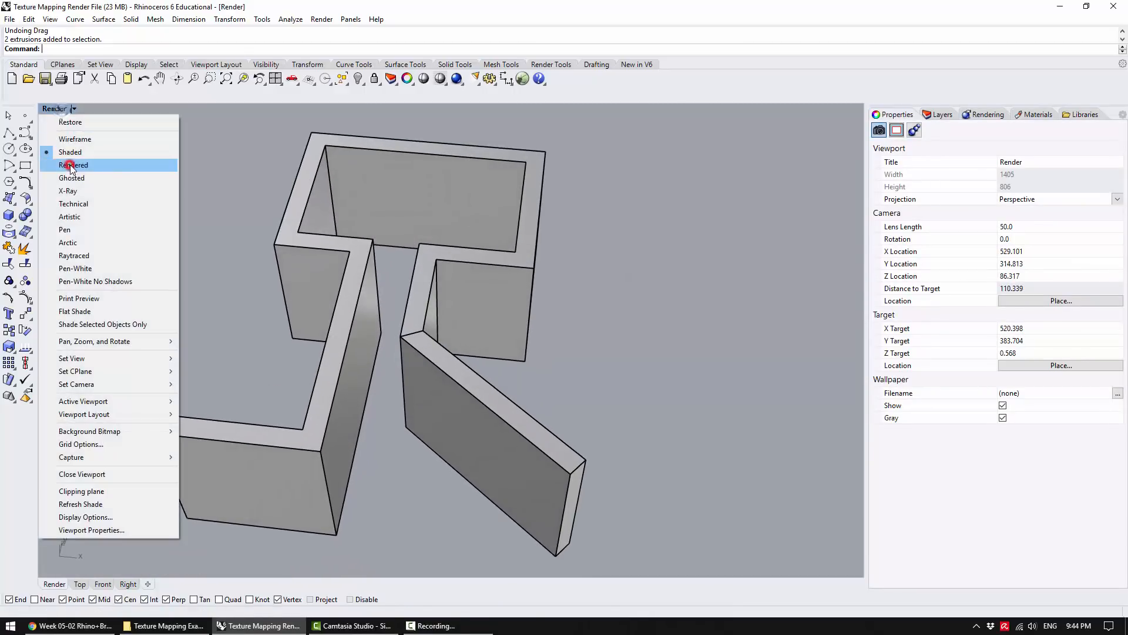
click(69, 165)
right_drag(427, 311, 499, 371)
Examine how the concrete texture runs across the separate main and angled walls, especially where they meet
click(512, 383)
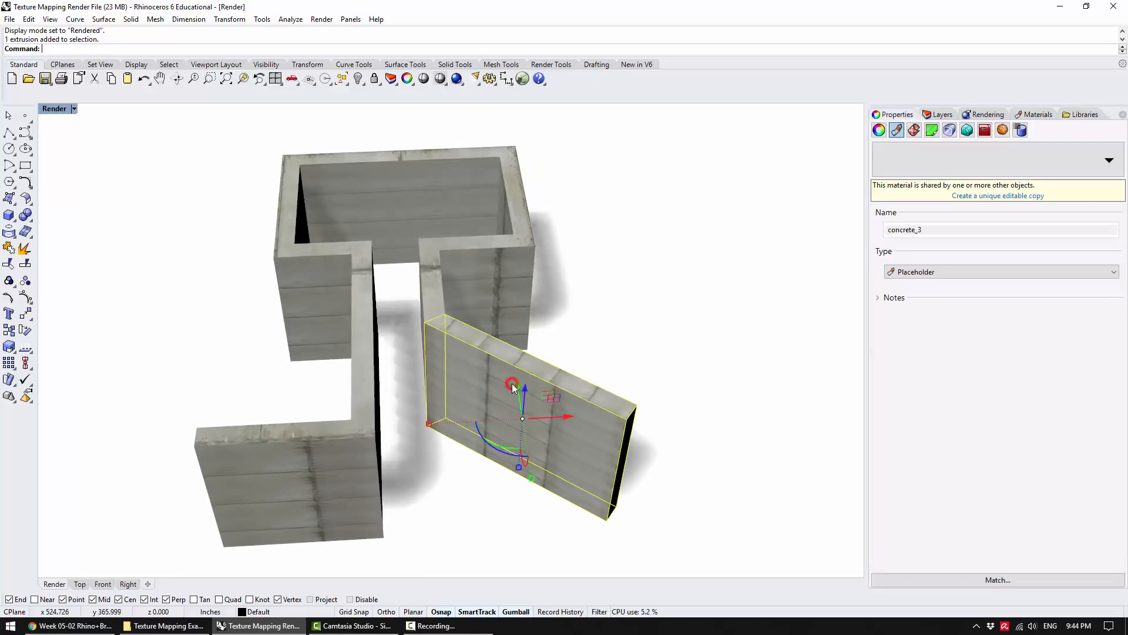
click(685, 355)
click(526, 422)
click(617, 302)
right_drag(617, 302, 498, 333)
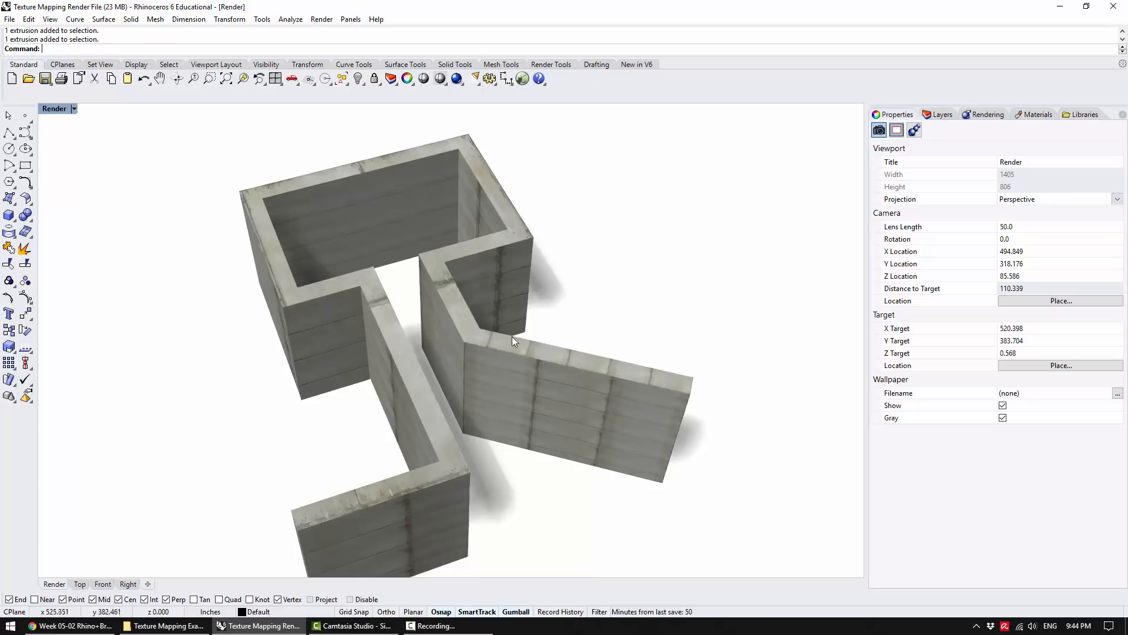
right_drag(680, 356, 441, 319)
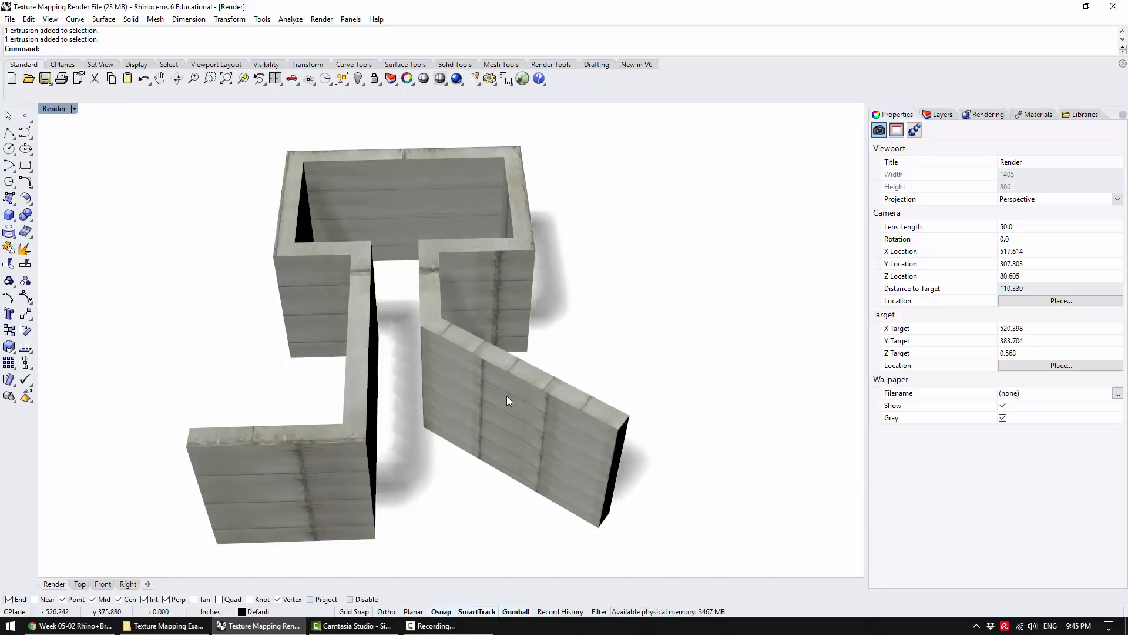
Apply capped box mapping to the main wall, using its bounding box and the World coordinate system
right_drag(540, 284, 336, 257)
click(336, 258)
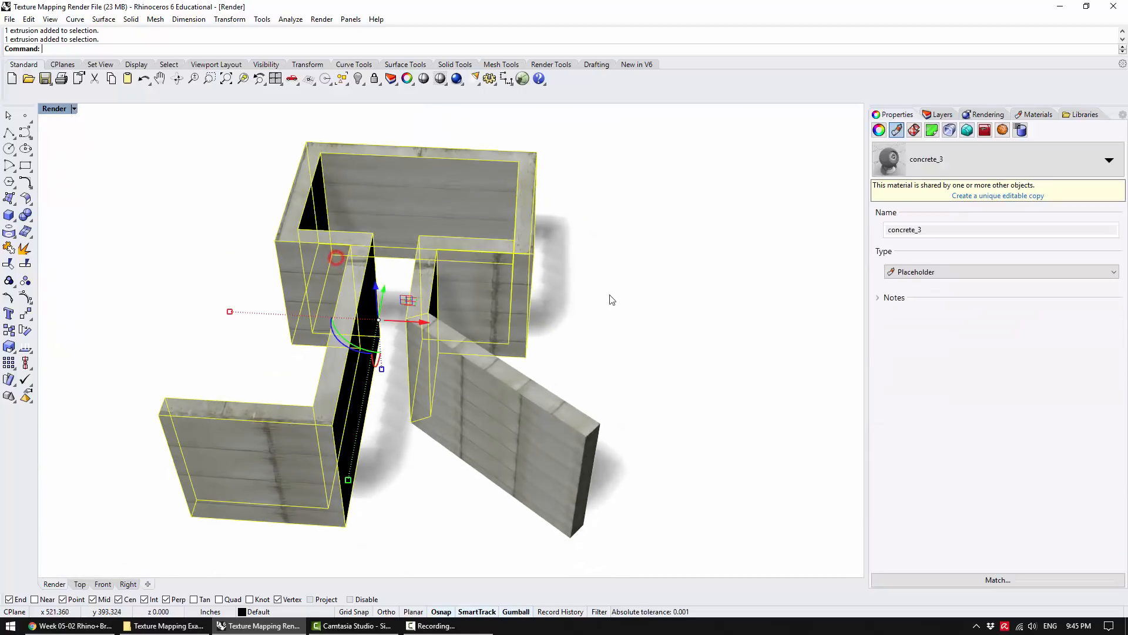
click(914, 130)
click(951, 148)
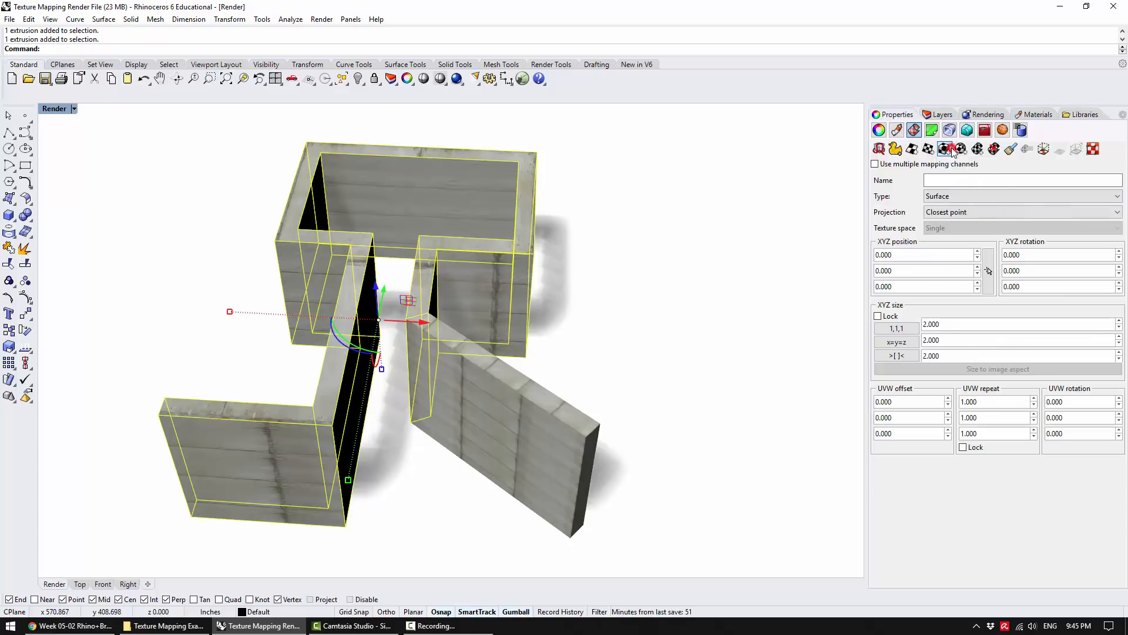
key(Return)
key(Return)
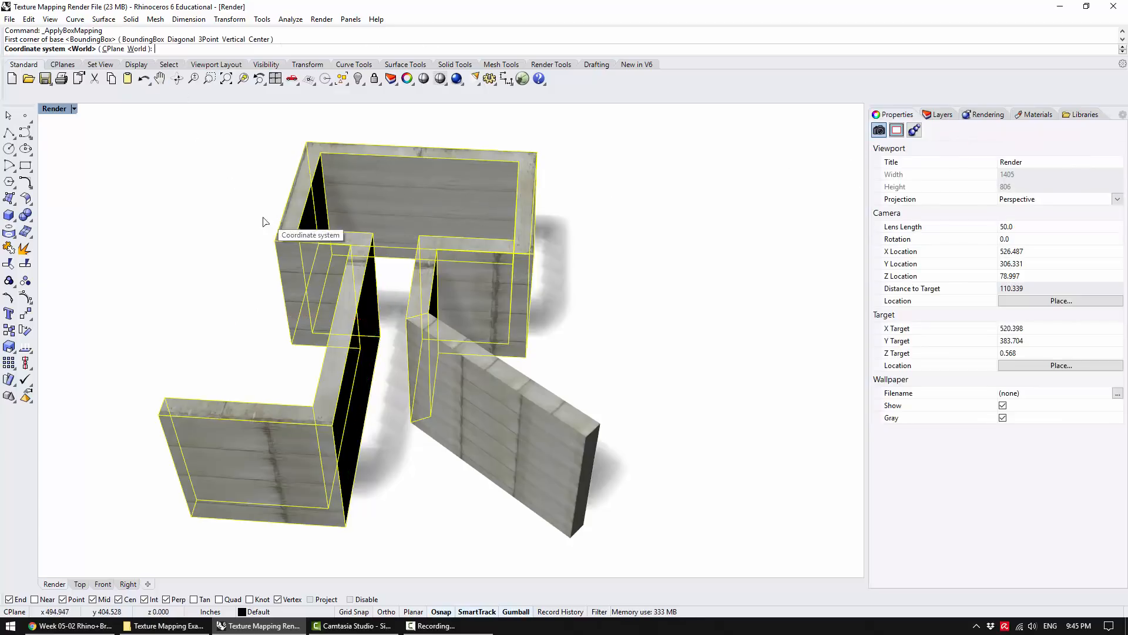
key(Return)
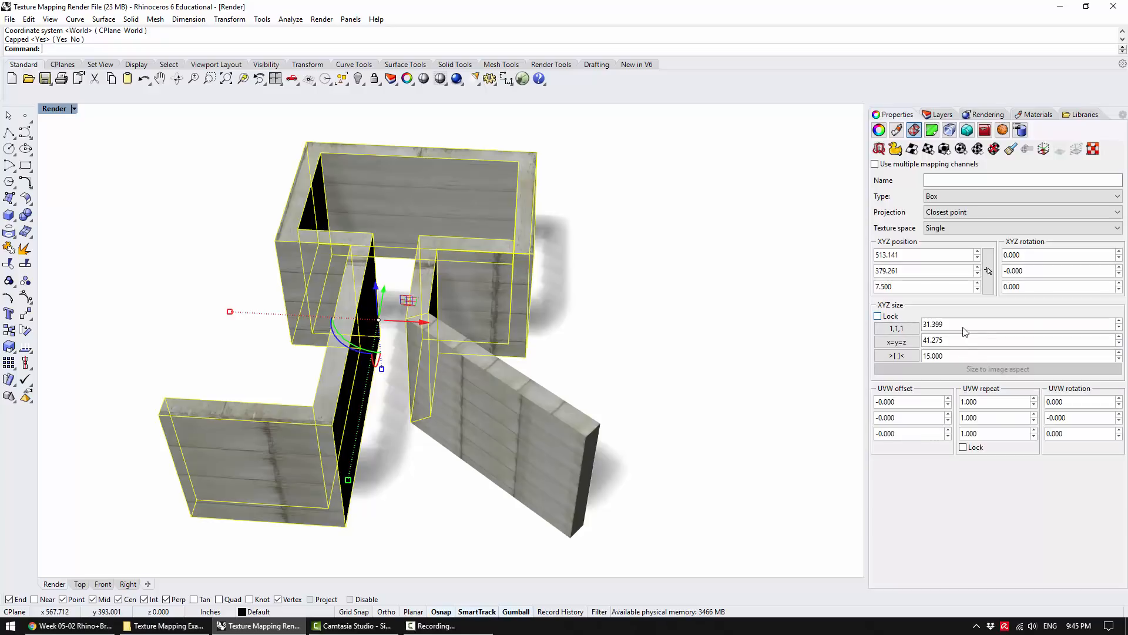
Make the main wall's box mapping uniform on all axes, lock the proportions and set the XYZ size to 10
click(896, 342)
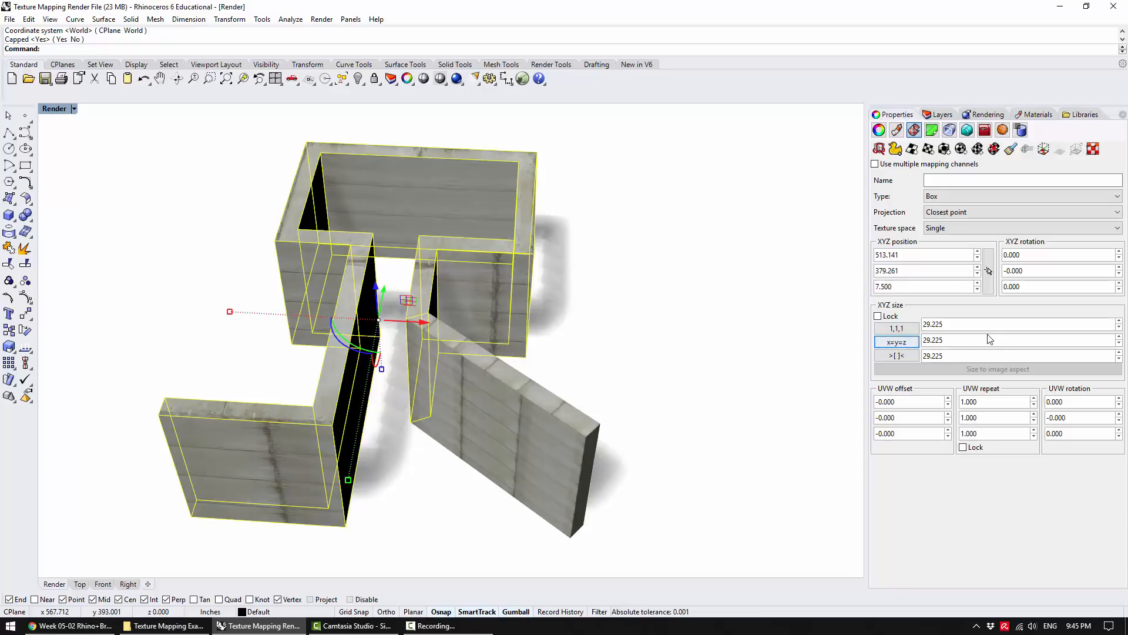
click(878, 316)
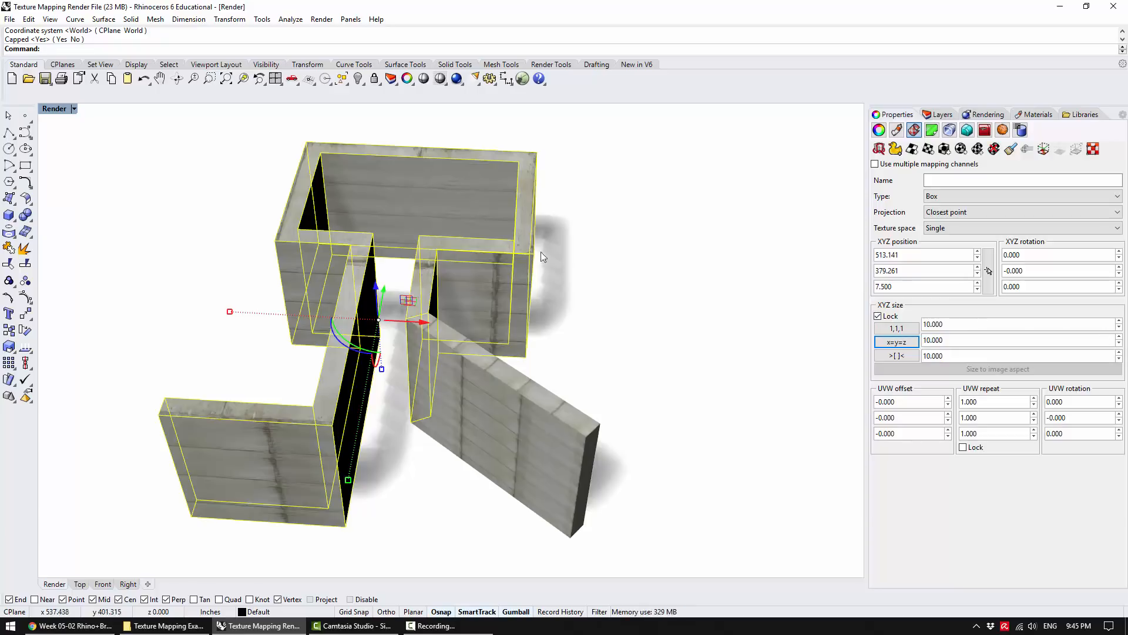
click(585, 280)
right_drag(585, 279, 327, 344)
click(316, 356)
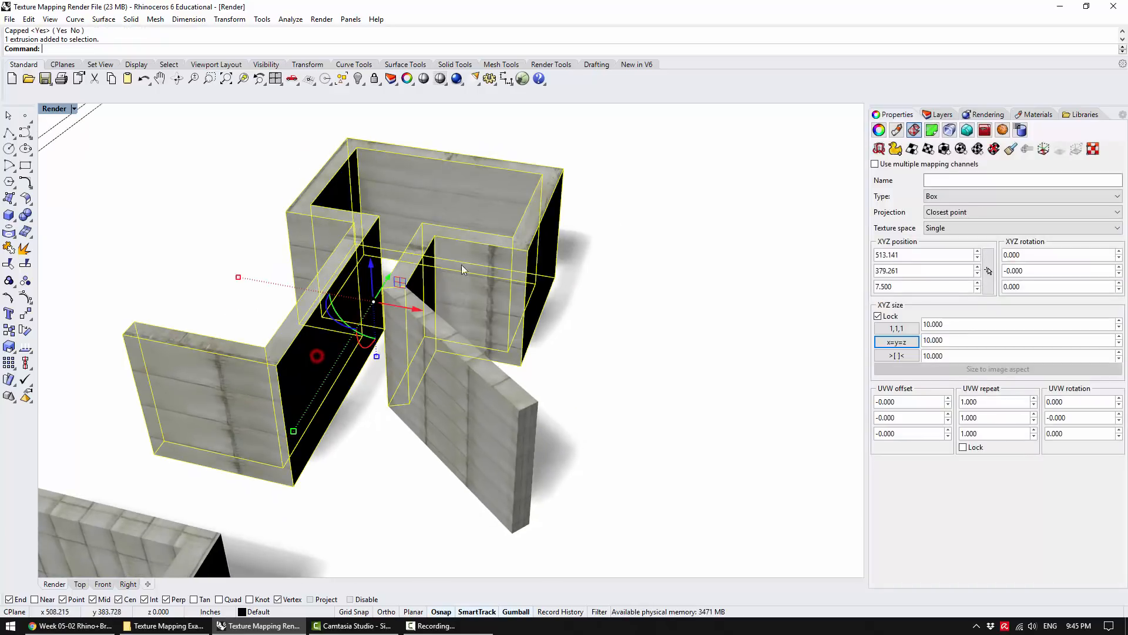
Check the object properties and type of the main wall and the angled wall, individually and together
click(879, 131)
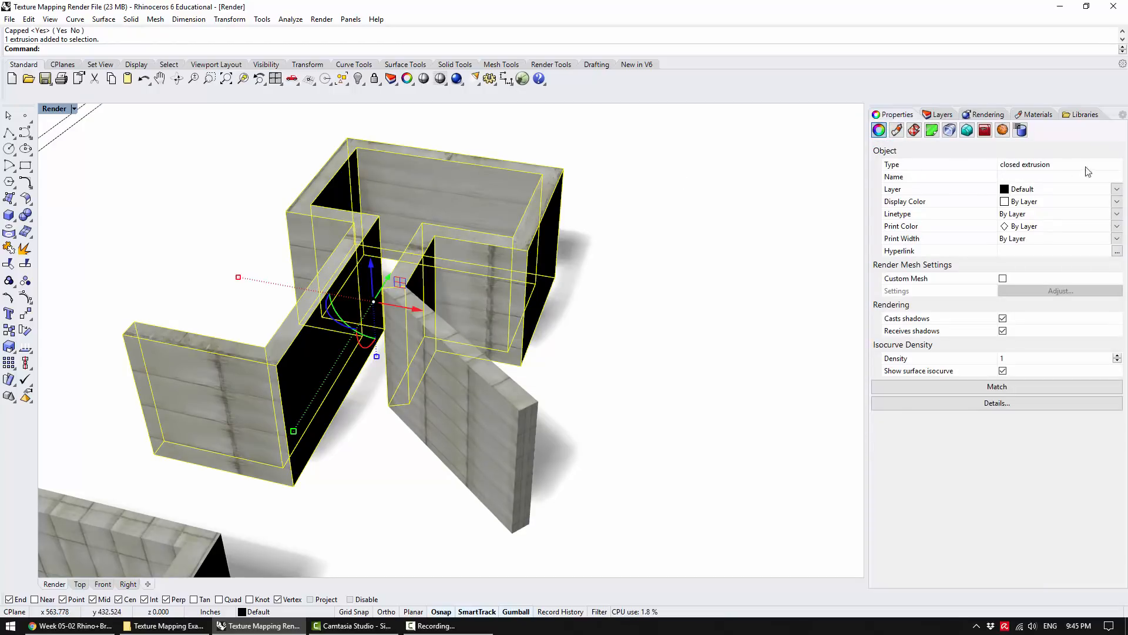
click(898, 130)
click(880, 130)
click(608, 231)
right_drag(609, 231, 595, 241)
click(456, 351)
click(688, 284)
click(451, 360)
click(640, 278)
click(415, 360)
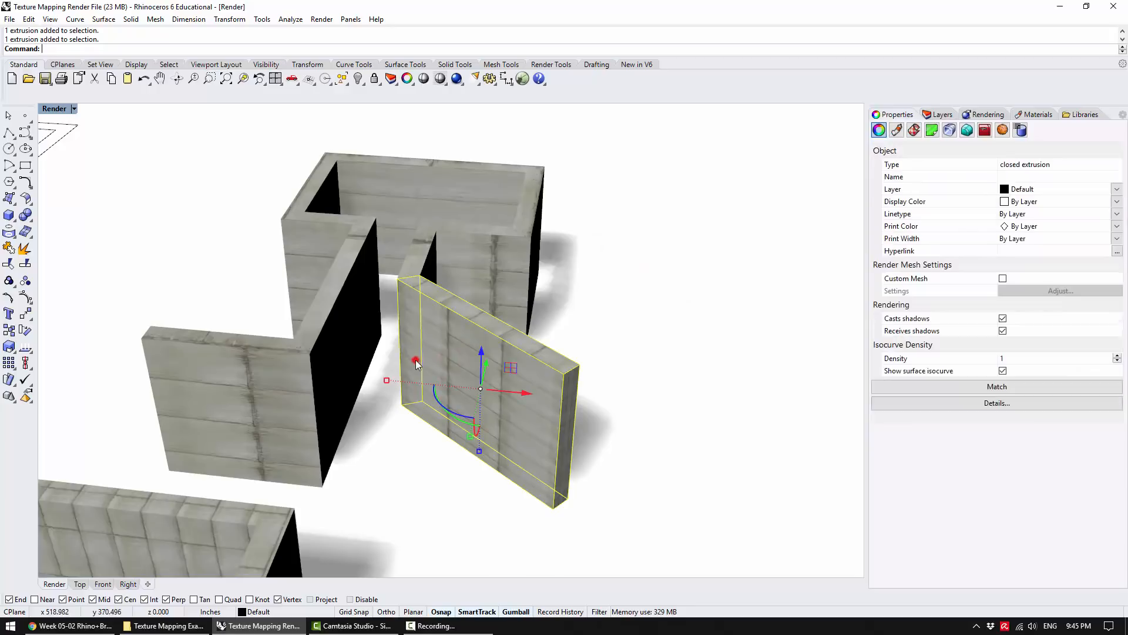
shift+click(498, 262)
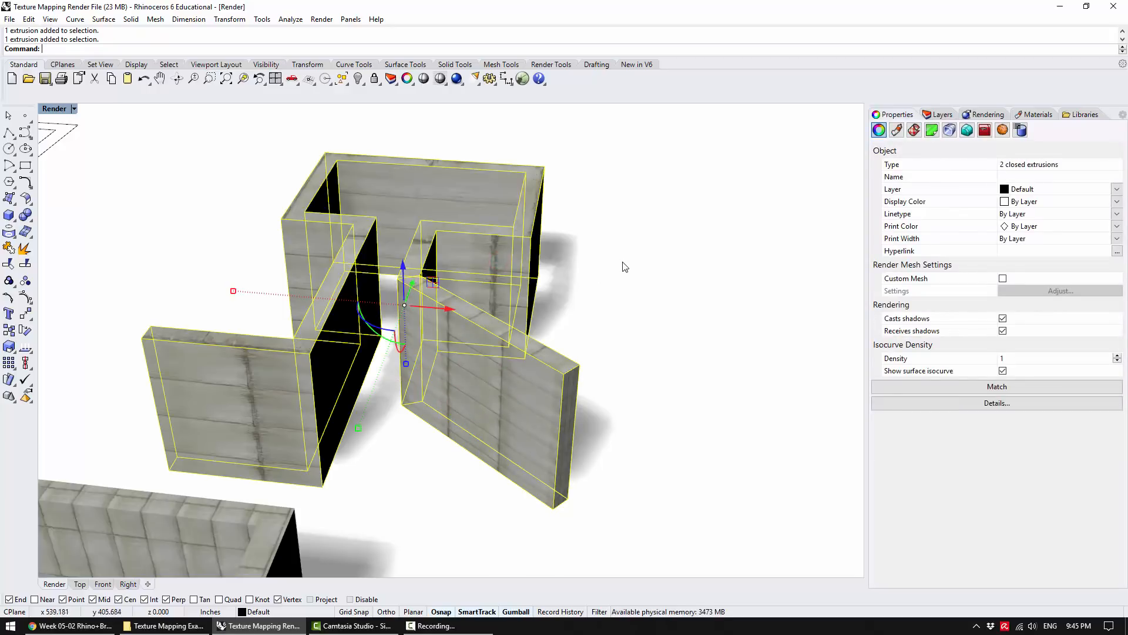
click(613, 281)
Explode the main wall extrusion into surfaces and join them back into a polysurface
click(356, 372)
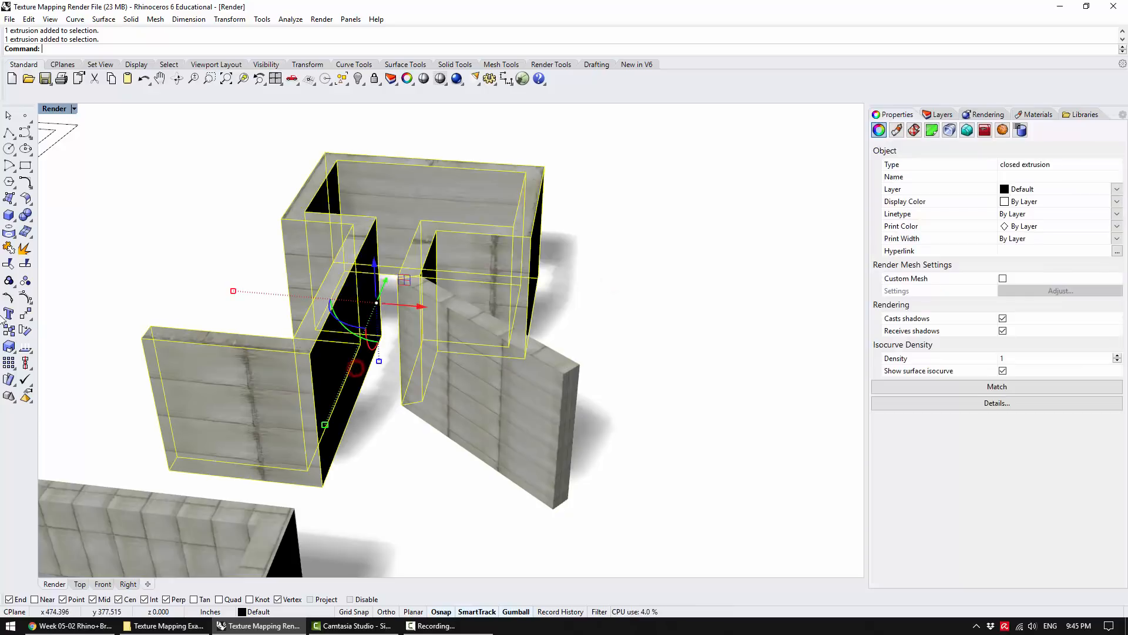
click(25, 249)
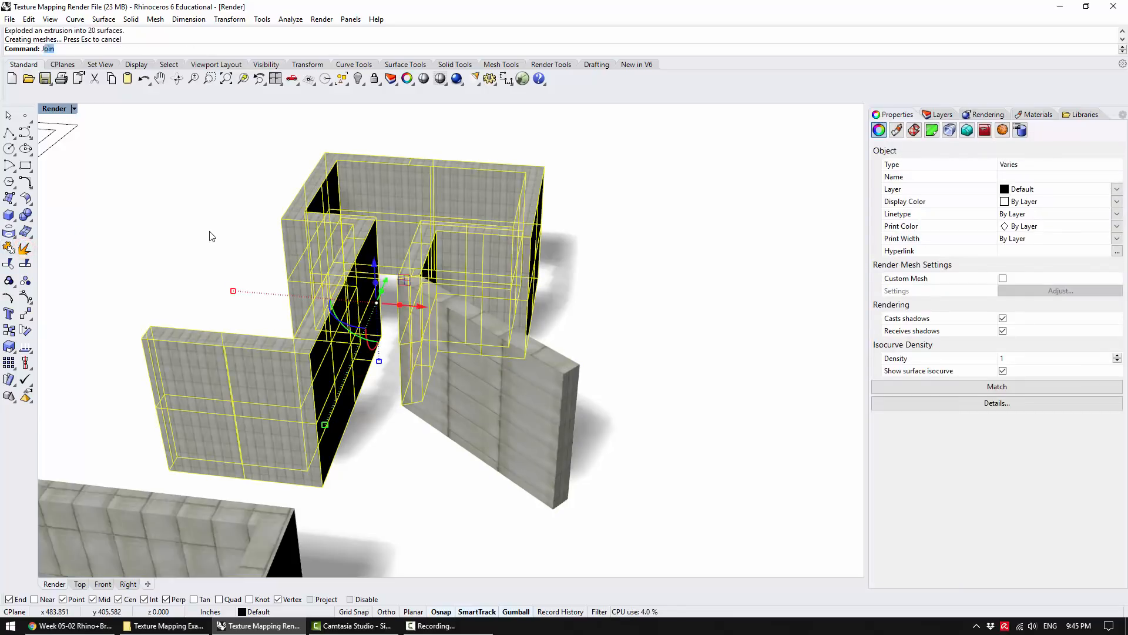
click(663, 364)
Explode the angled wall extrusion into its faces and rejoin them into a closed solid
click(519, 426)
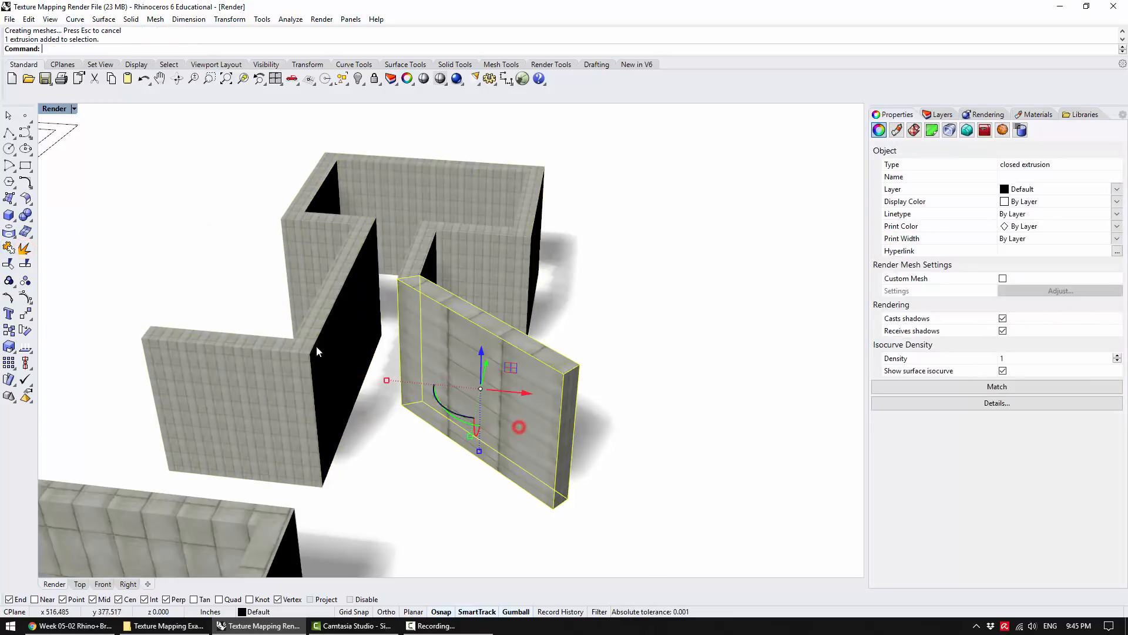
click(25, 249)
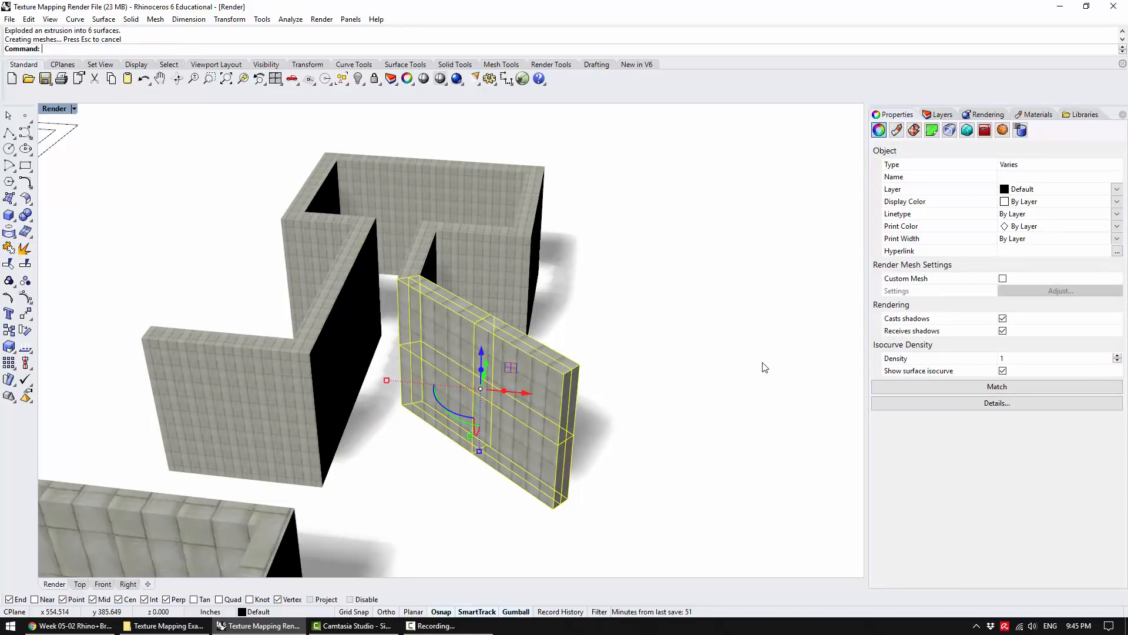
key(Return)
click(736, 363)
click(478, 398)
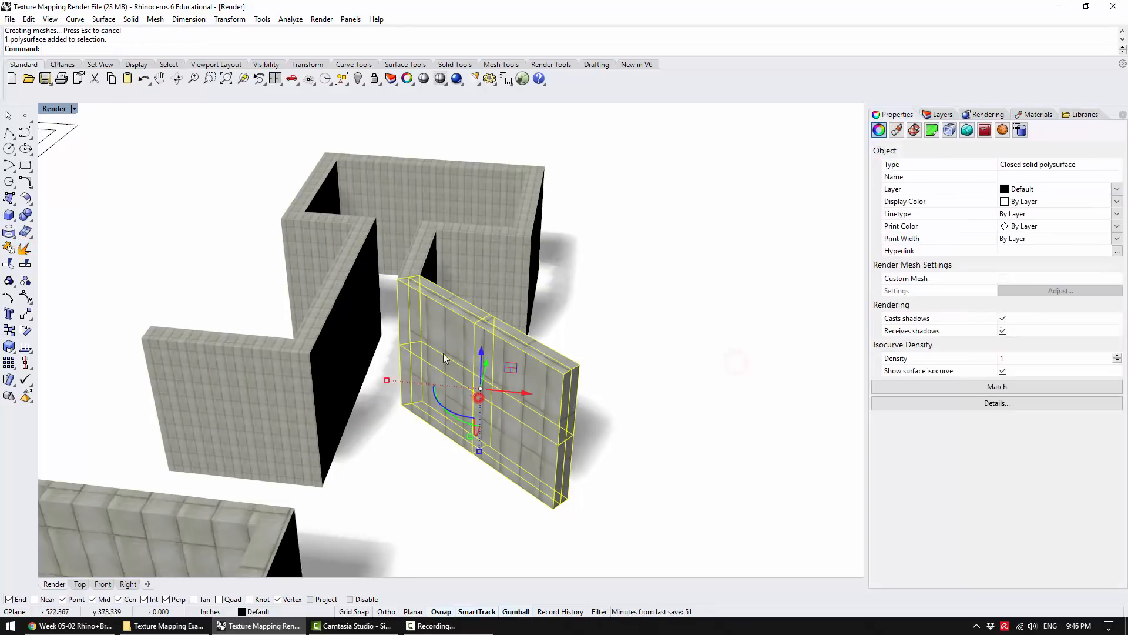
Set the main wall's locked box mapping size to 30 on all three axes
click(484, 278)
click(514, 406)
click(344, 379)
click(914, 130)
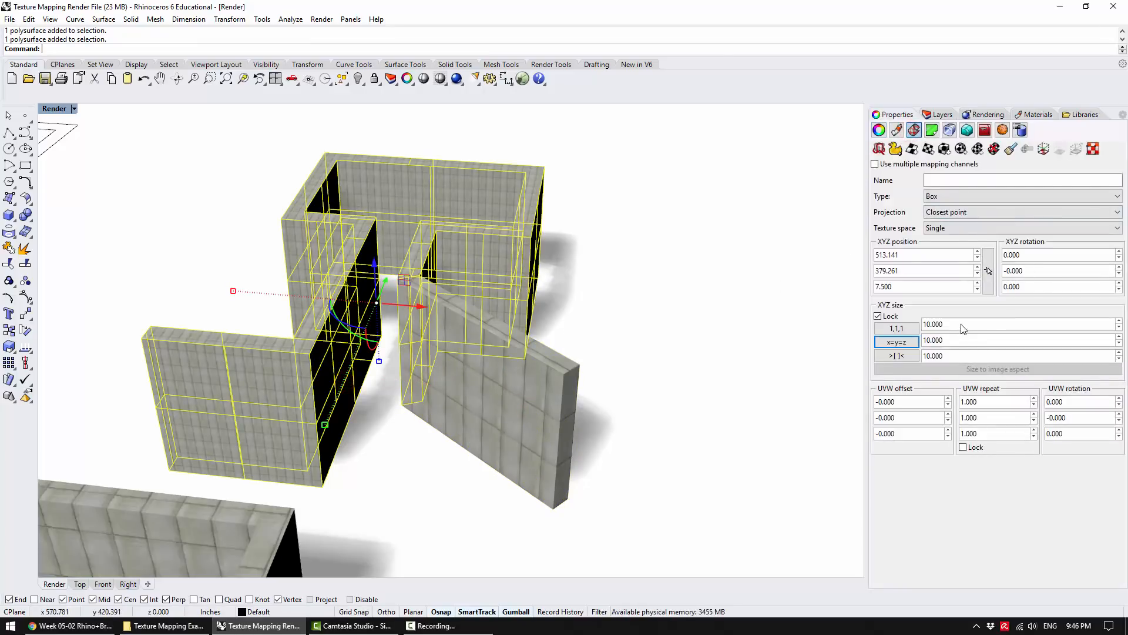
double_click(960, 325)
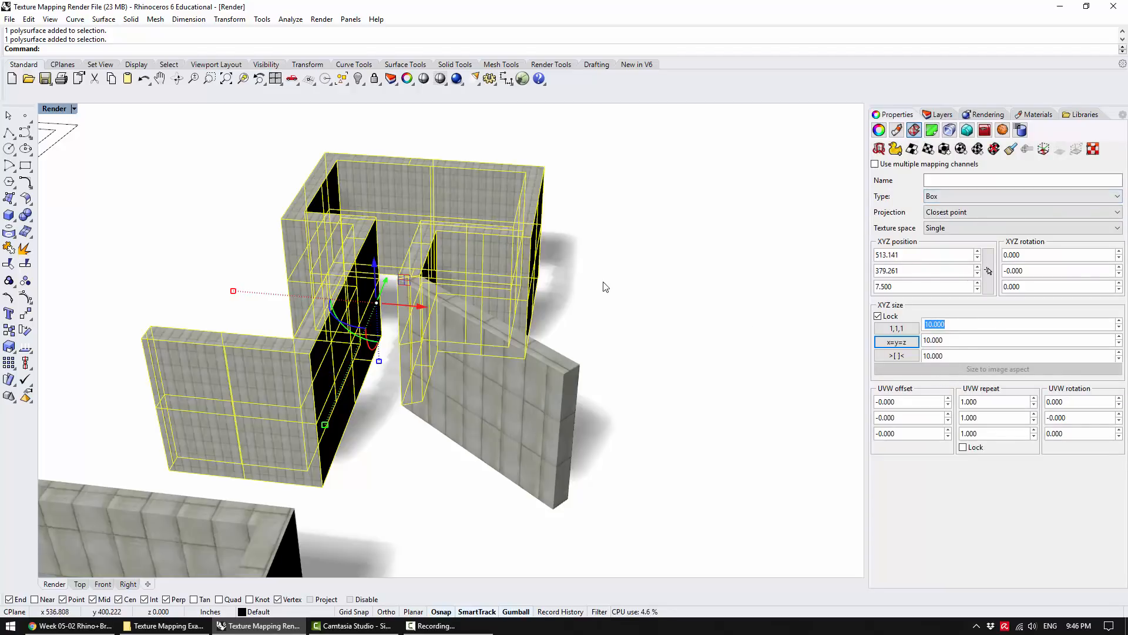
text(30)
key(Return)
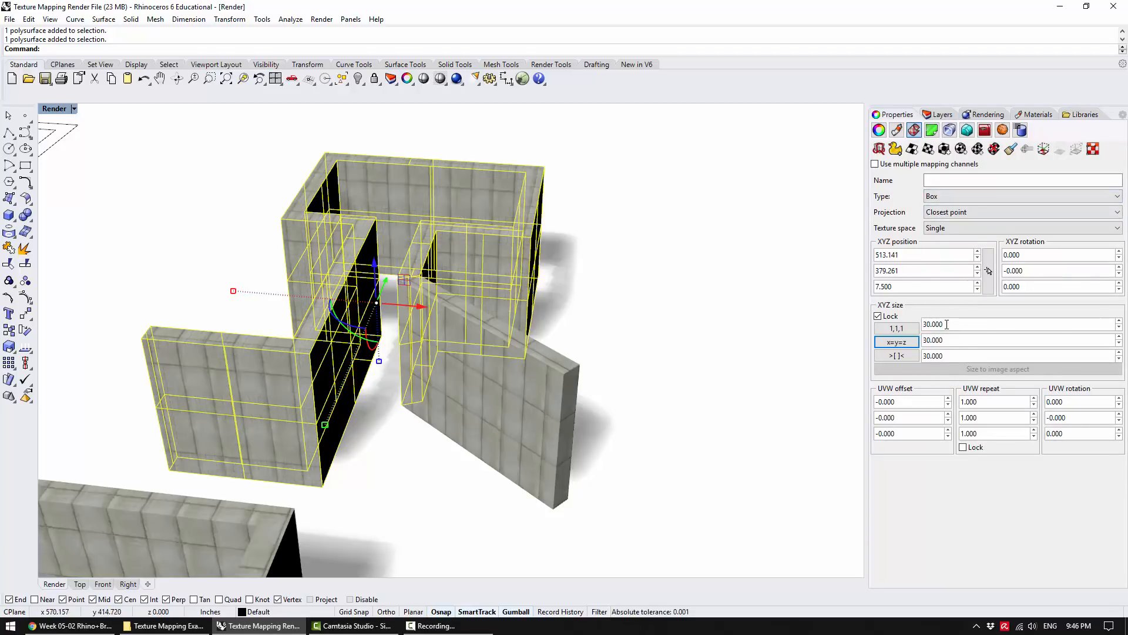
Compare the concrete texture scale and alignment on the angled wall and the main wall from several angles
click(688, 314)
right_drag(630, 302, 618, 268)
click(532, 347)
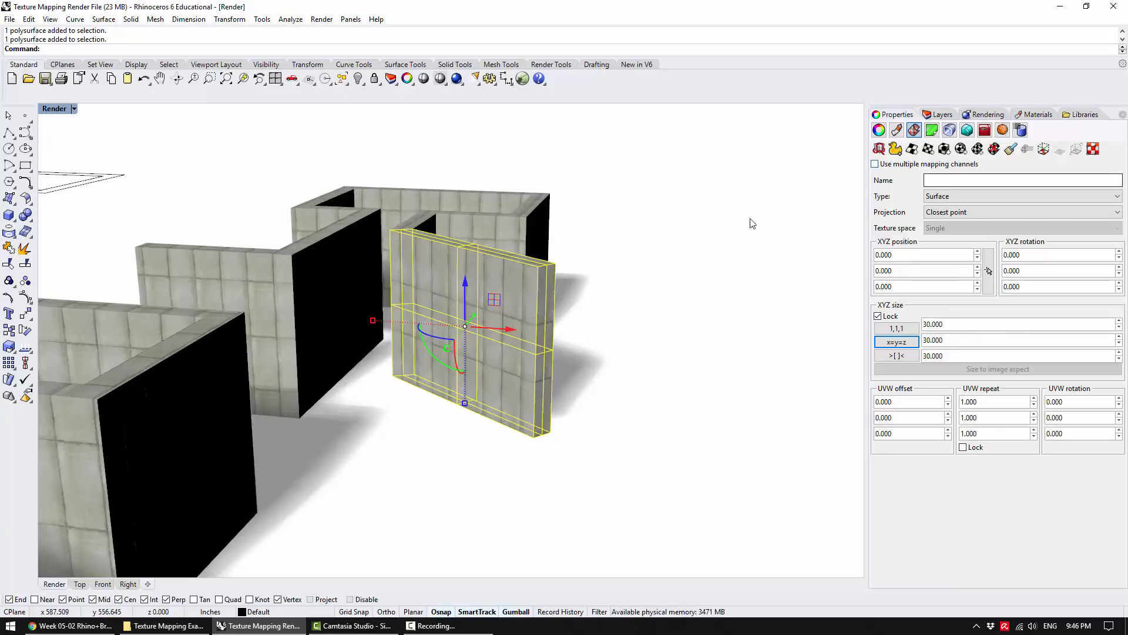
click(695, 224)
right_drag(695, 223, 409, 206)
click(320, 281)
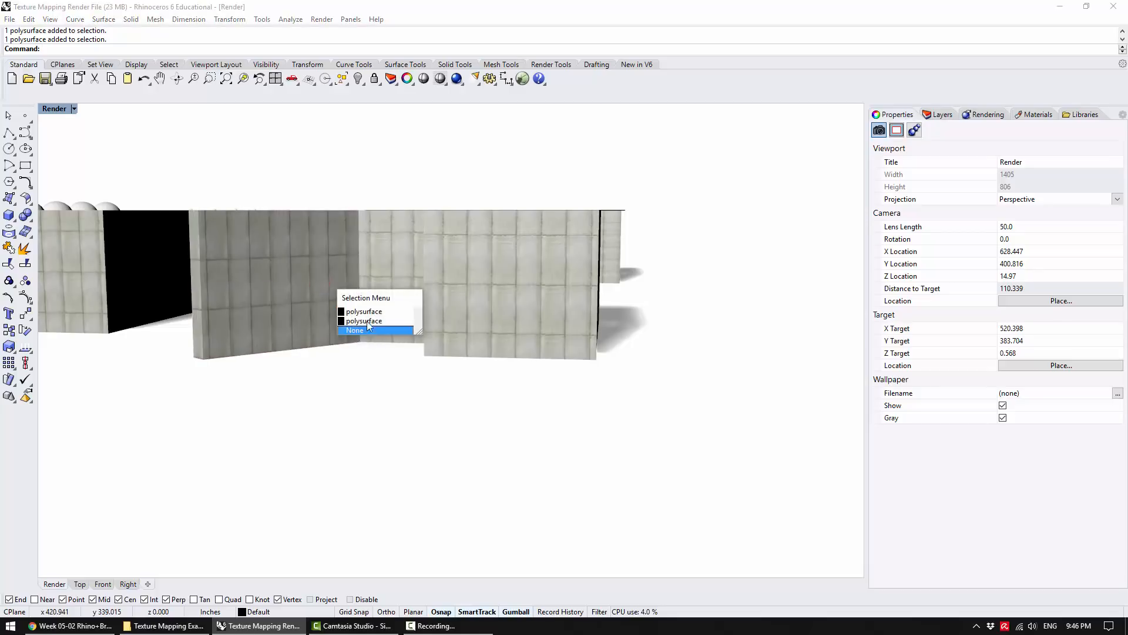
click(339, 313)
scroll(338, 316, up, 3)
scroll(364, 381, down, 3)
right_drag(389, 351, 483, 368)
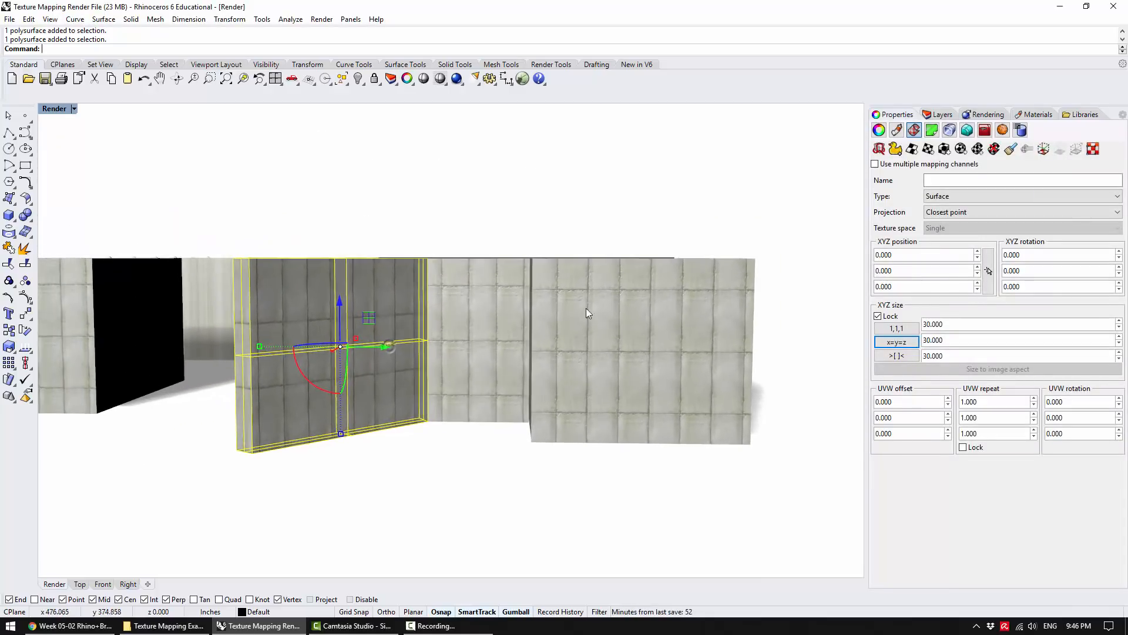
Try to show the texture mapping widget for the surface-mapped angled wall
click(1046, 151)
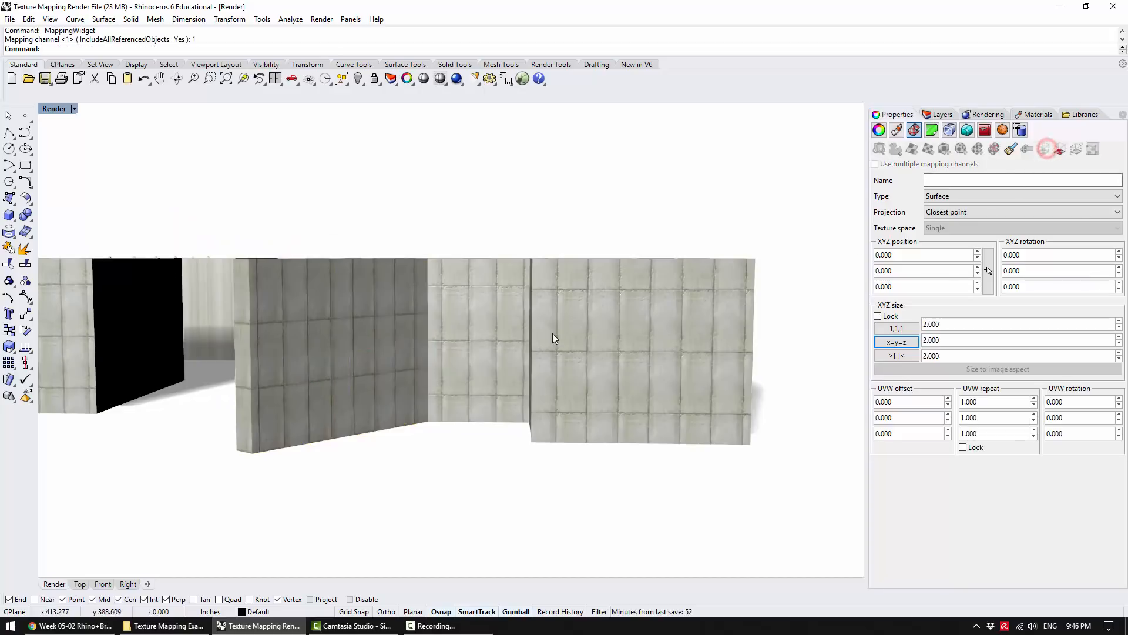
click(378, 362)
click(355, 464)
right_drag(355, 464, 579, 479)
click(594, 398)
shift+right_drag(686, 254, 669, 271)
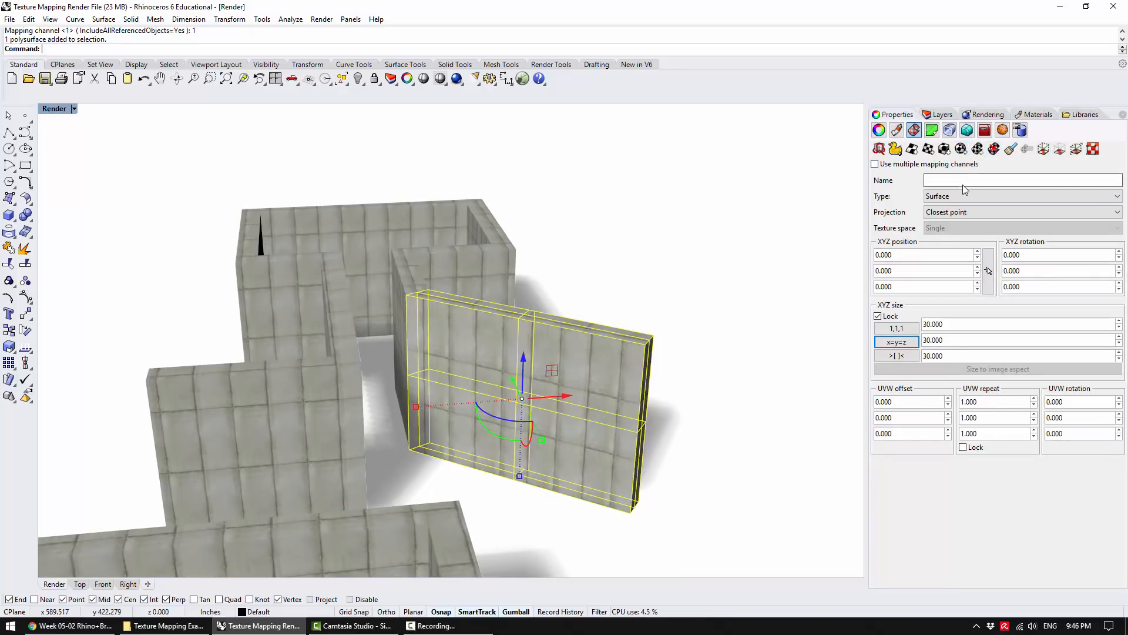
Apply capped box mapping to the angled wall, using its bounding box and the World coordinate system
click(944, 148)
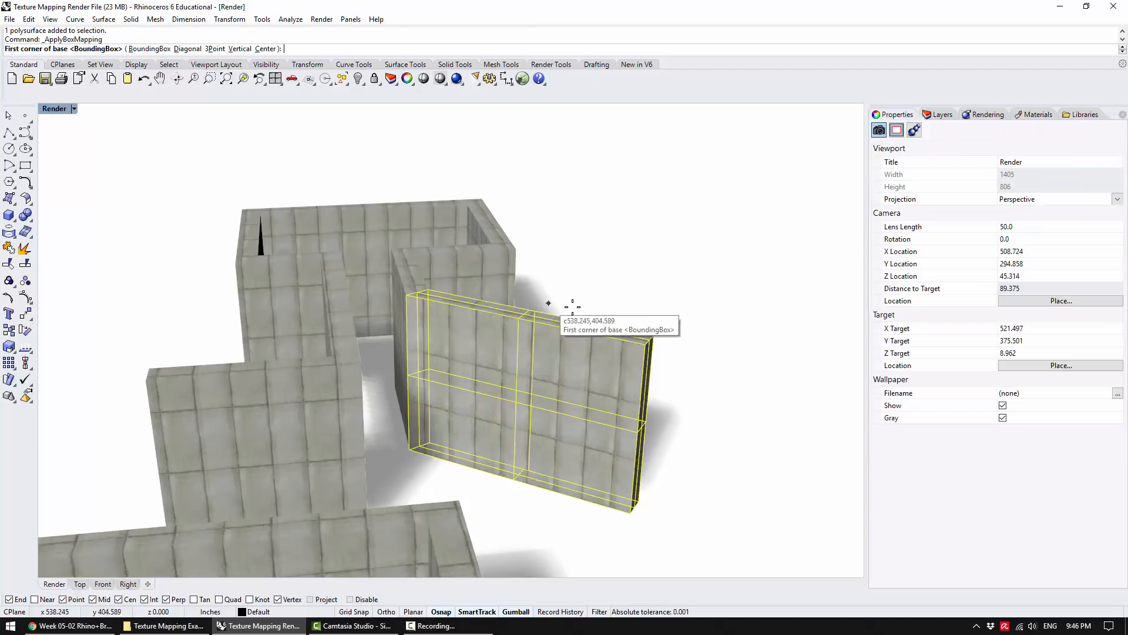
key(Return)
key(Return)
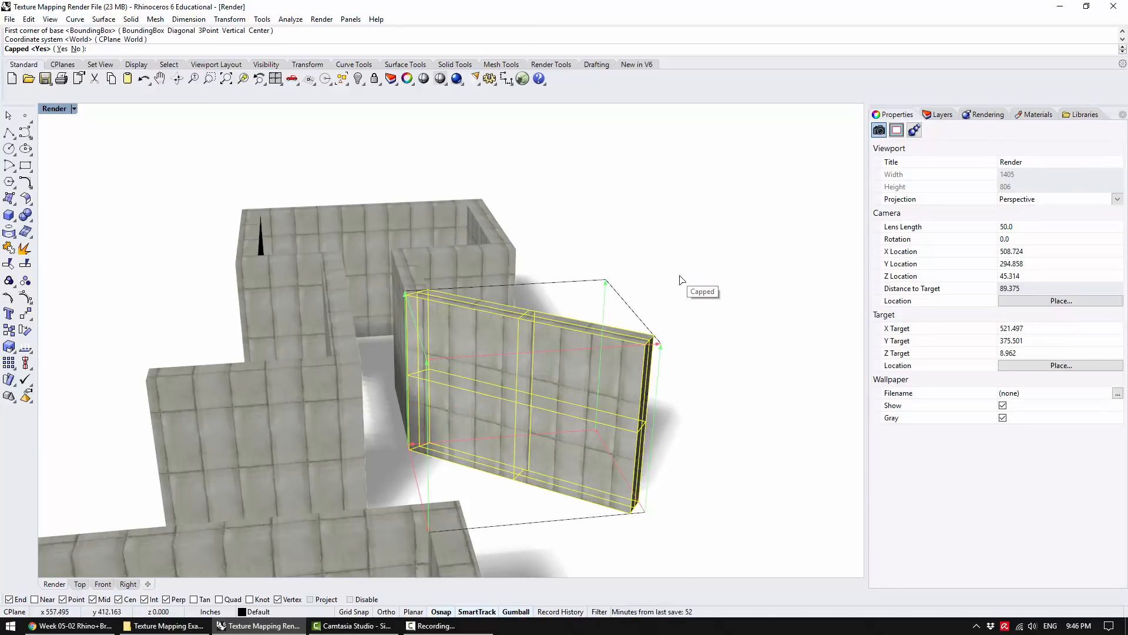
key(Return)
Make the angled wall's box mapping uniform with locked proportions and set its XYZ size to 30
right_drag(680, 230, 407, 324)
click(383, 361)
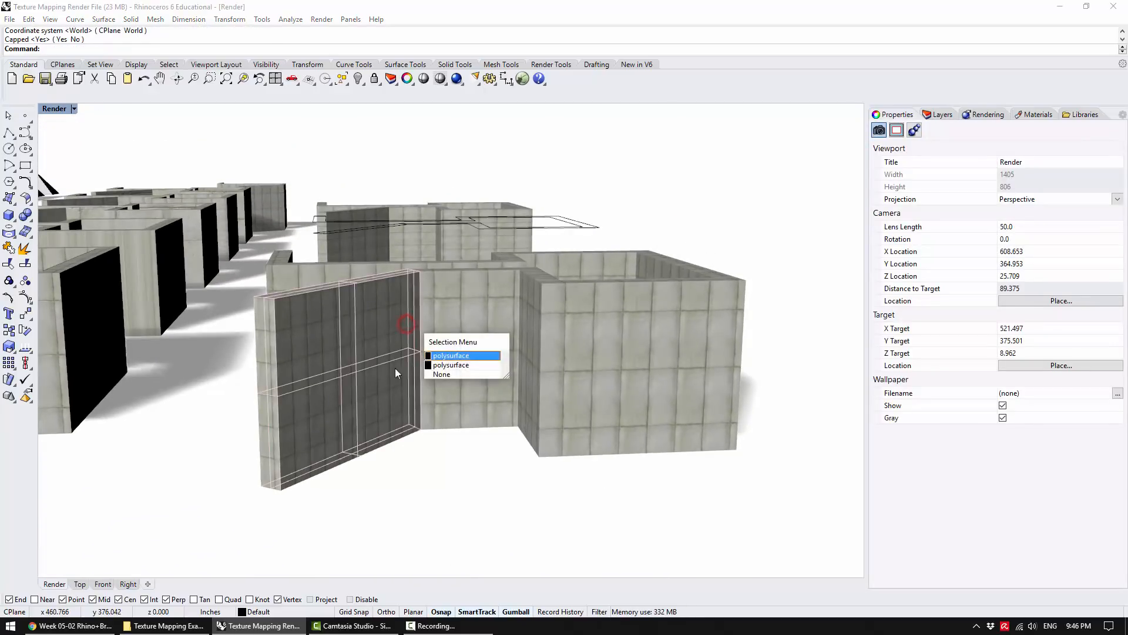
click(447, 356)
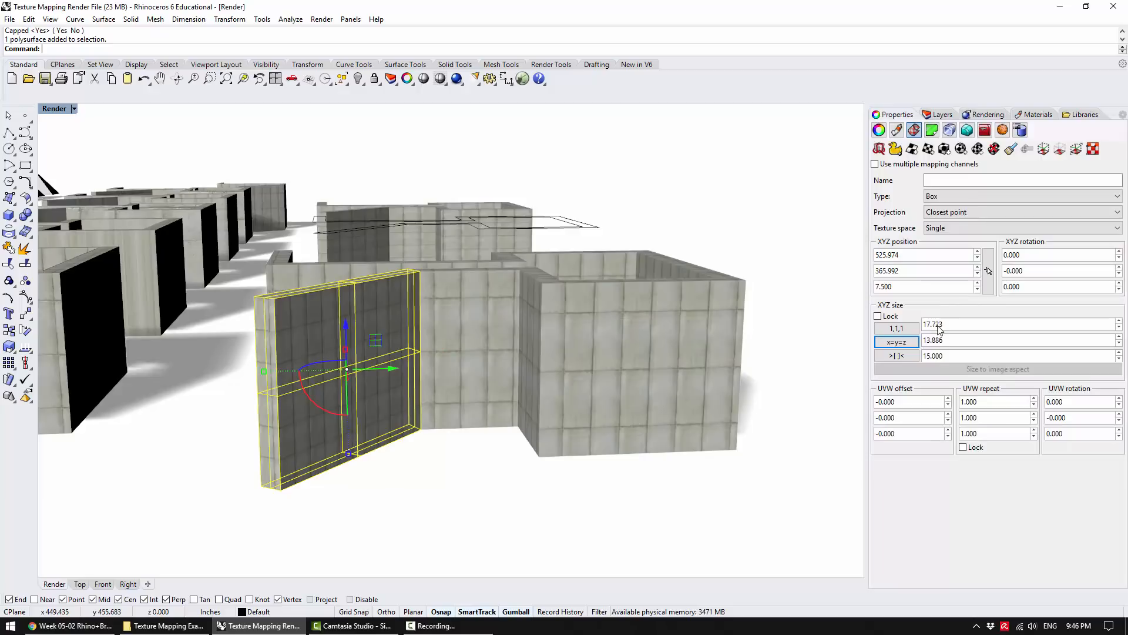
click(897, 343)
click(963, 323)
click(964, 323)
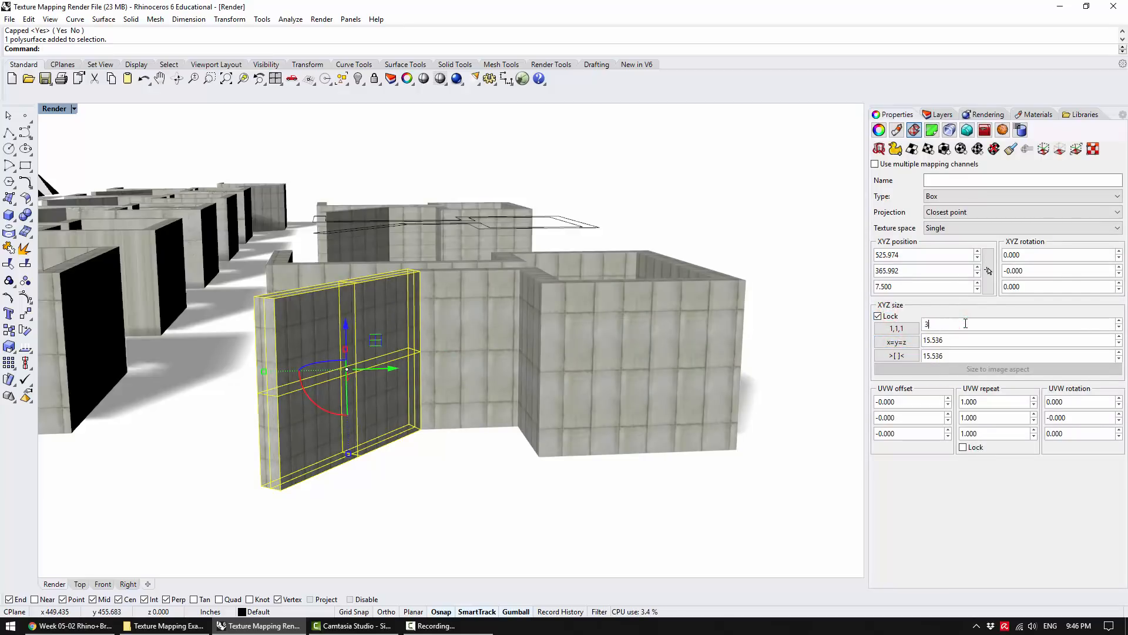
text(30)
key(Tab)
click(433, 491)
right_drag(433, 491, 400, 392)
right_drag(414, 350, 568, 429)
Show the angled wall's mapping widget and move its bottom front corner onto the bottom corner at the wall's free end
click(567, 430)
right_drag(544, 327, 620, 344)
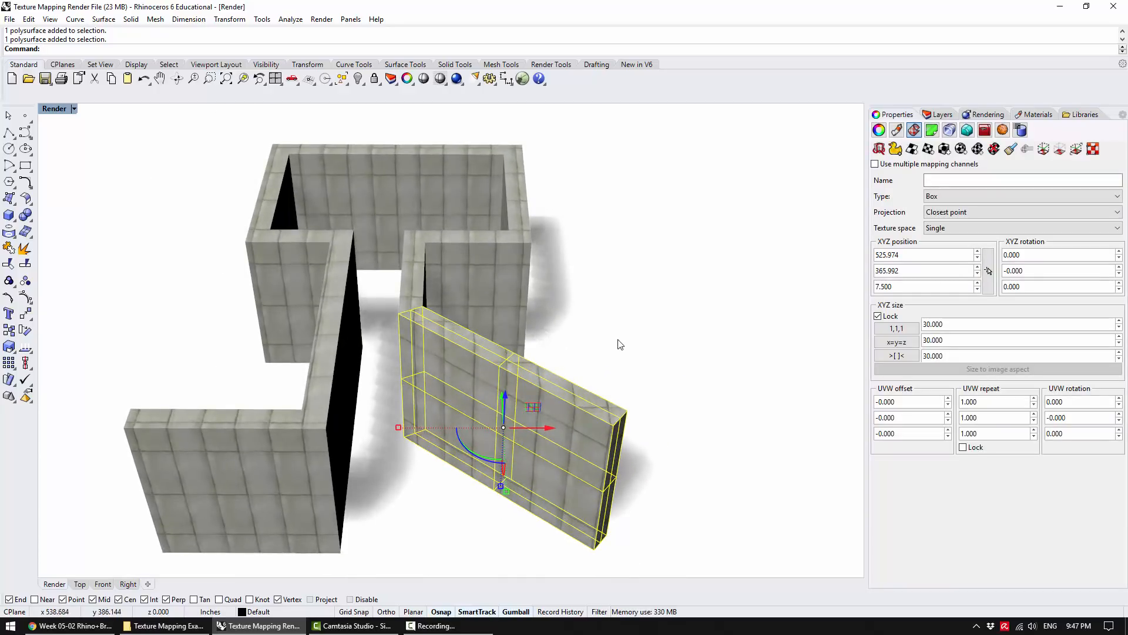
click(1043, 149)
shift+right_drag(688, 345, 621, 260)
click(718, 361)
click(623, 404)
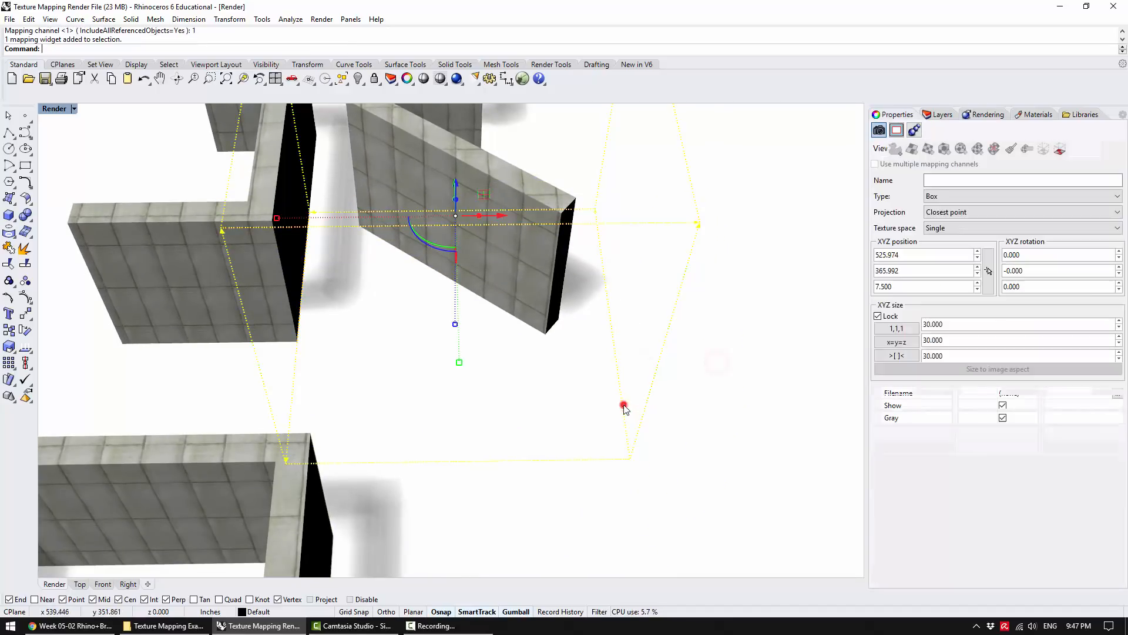
text(m)
key(Return)
click(632, 459)
click(546, 334)
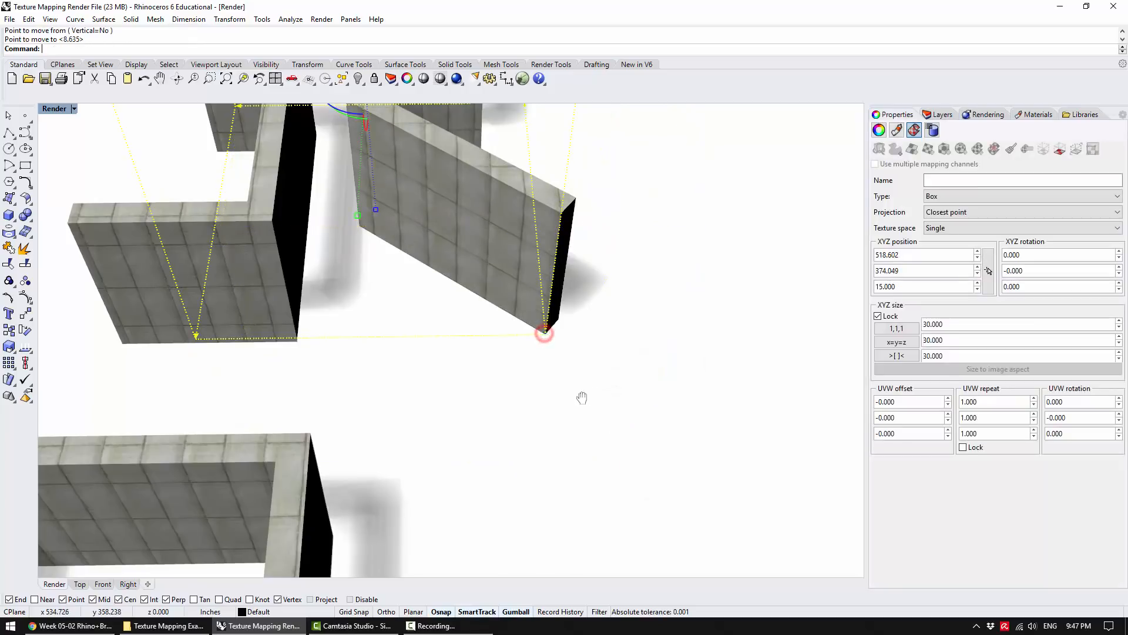
shift+right_drag(572, 360, 601, 482)
Set the viewport to Shaded display to see the walls and the mapping widget clearly
right_drag(601, 482, 529, 351)
click(661, 374)
right_click(56, 109)
click(58, 151)
Rotate the angled wall's mapping widget about its bottom front corner until its base edge lines up with the wall's bottom edge
mouse_move(460, 239)
right_down()
mouse_move(476, 330)
mouse_move(490, 306)
right_up()
click(544, 448)
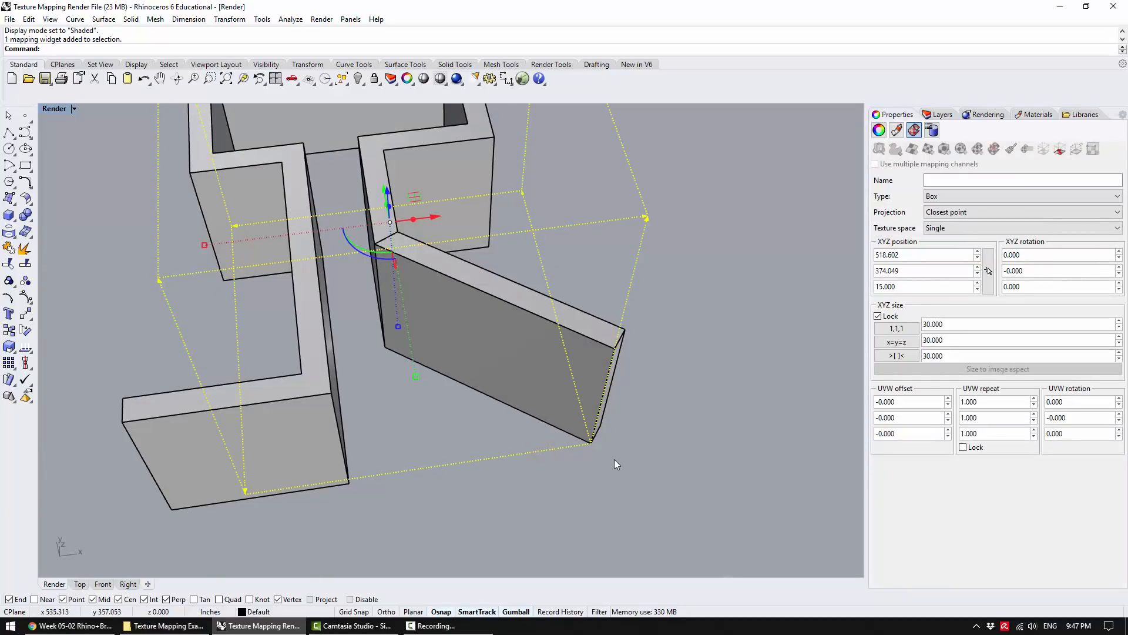
text(r)
key(Return)
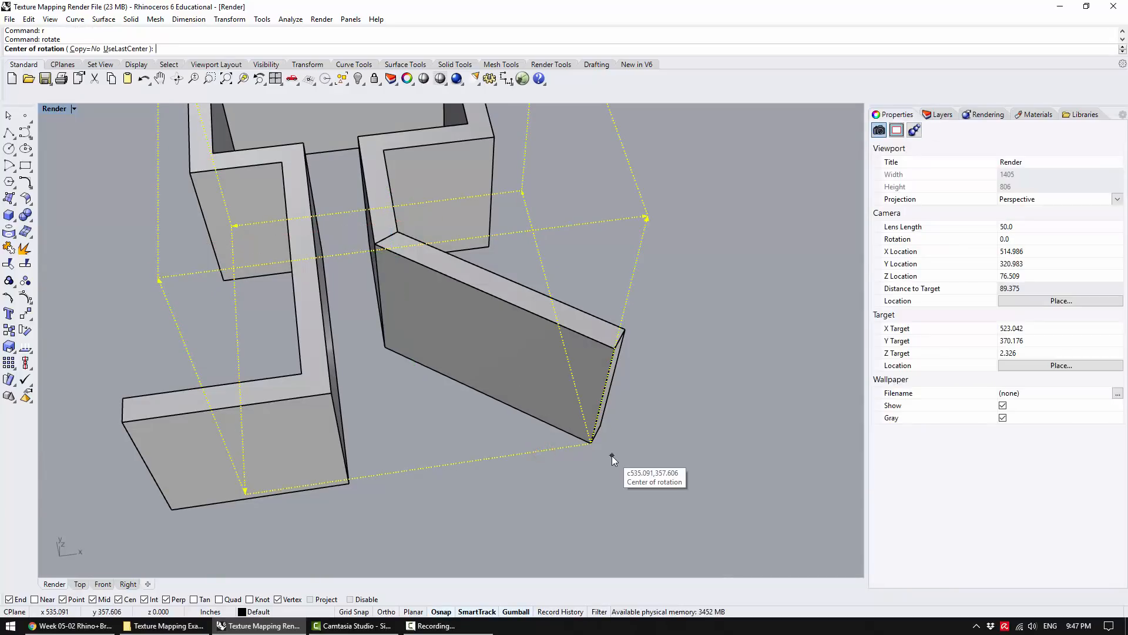
click(591, 442)
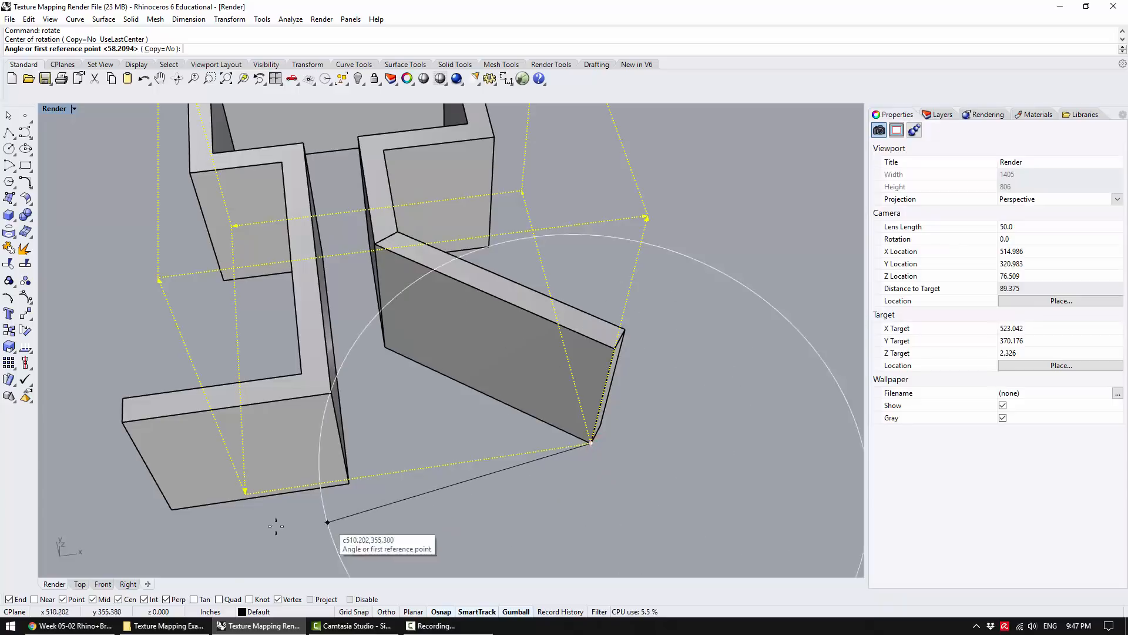
click(245, 492)
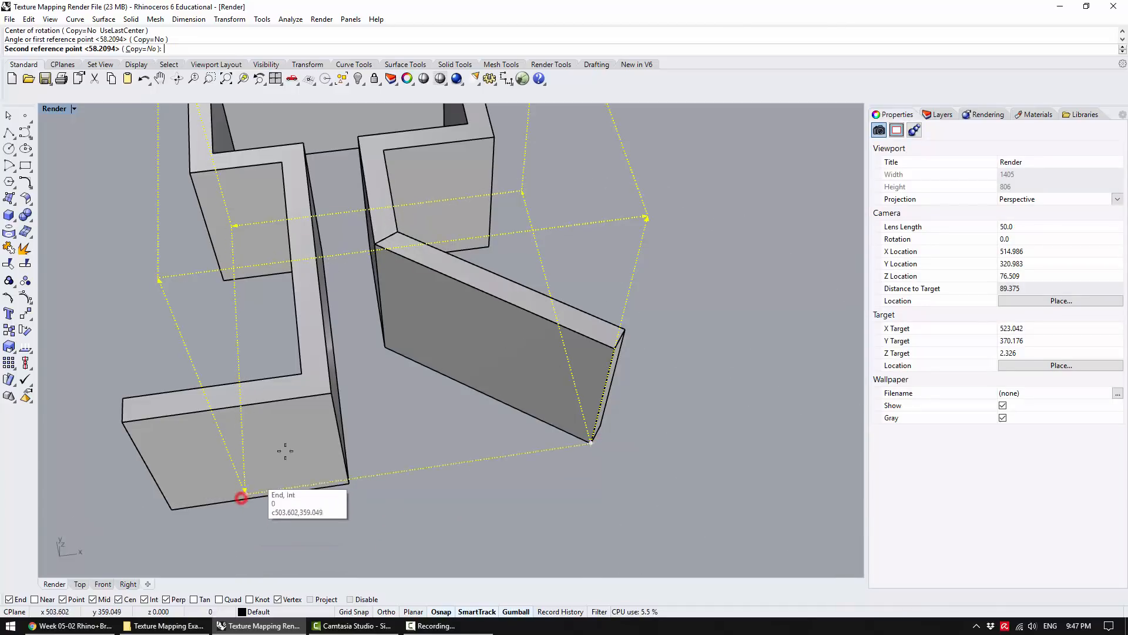
click(384, 348)
right_drag(681, 386, 566, 389)
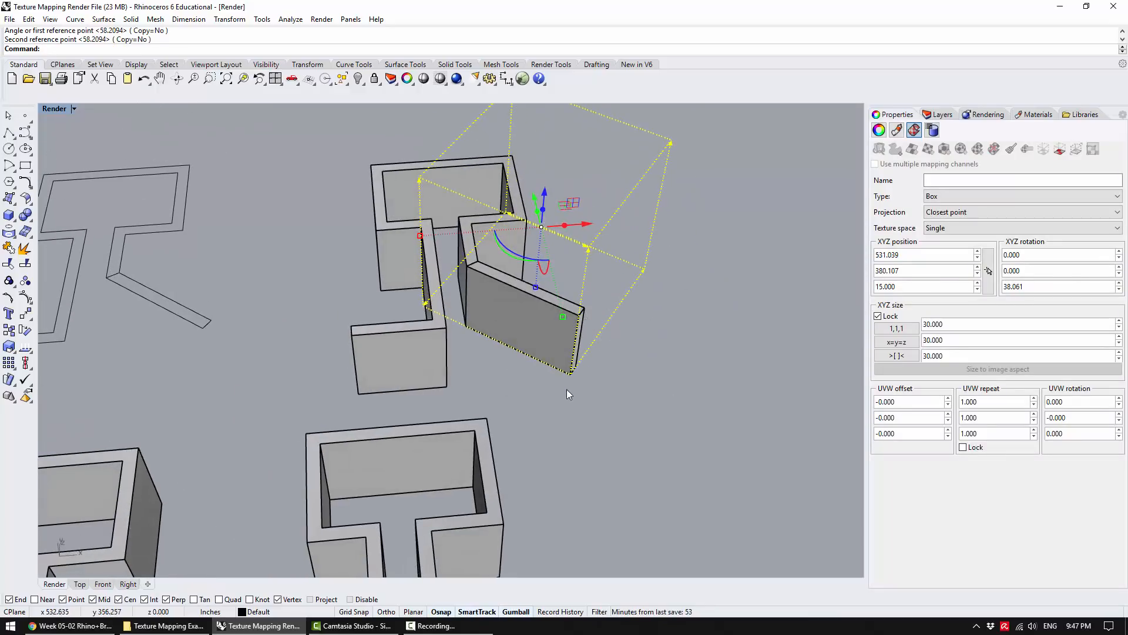
click(551, 386)
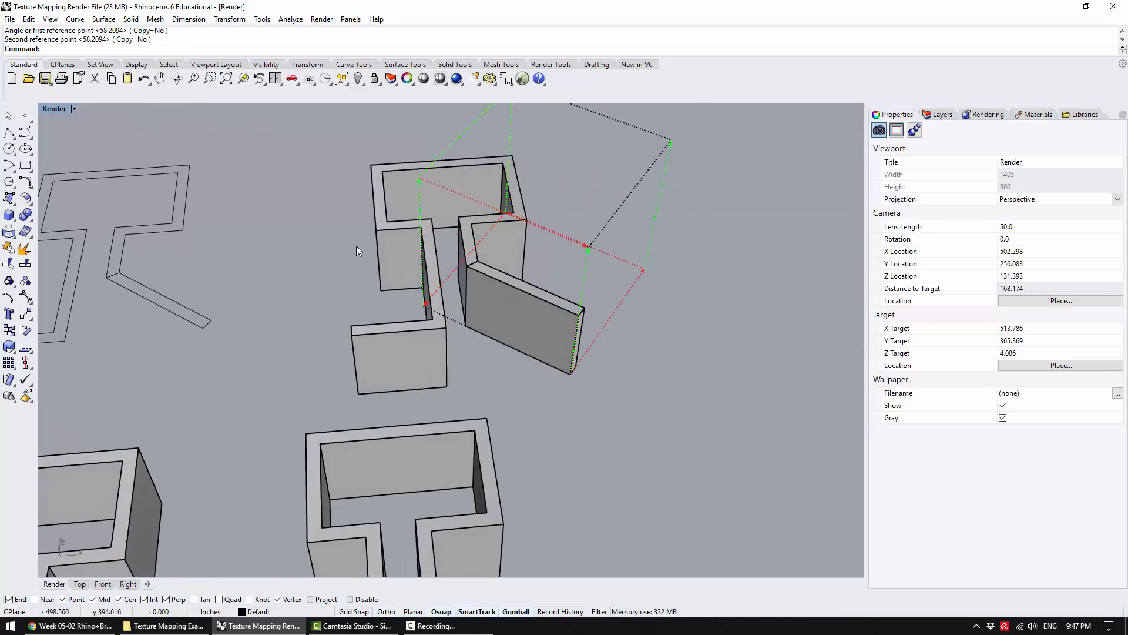
Set the viewport to Rendered display to show the concrete texture on the angled wall
click(74, 109)
click(73, 167)
click(496, 320)
click(559, 395)
right_drag(451, 207, 503, 246)
scroll(503, 246, up, 10)
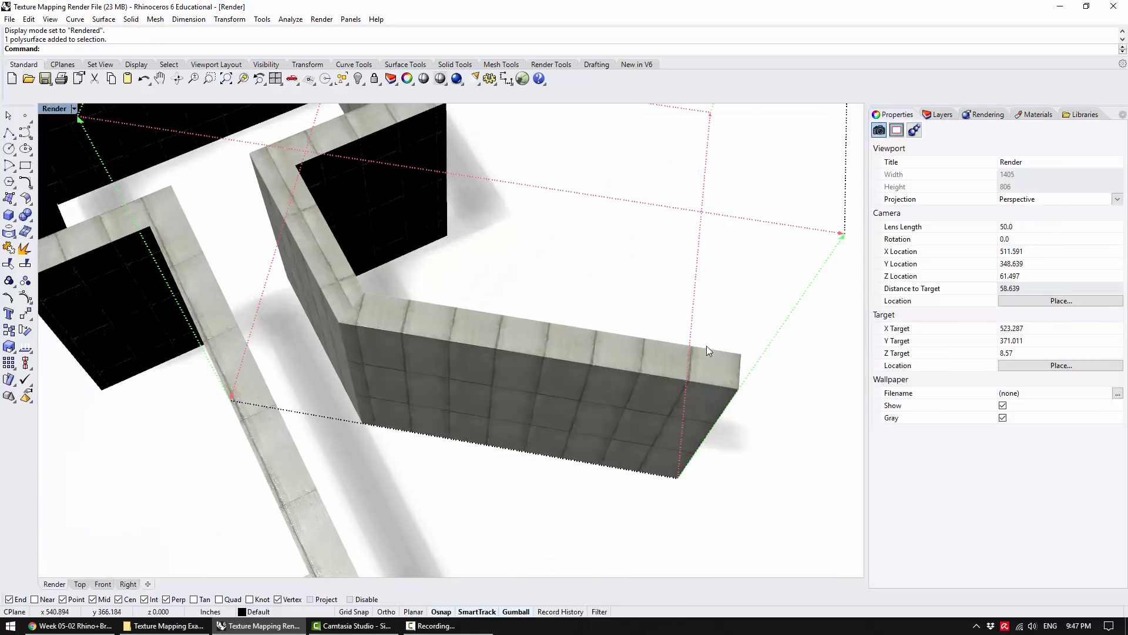
right_drag(347, 315, 368, 399)
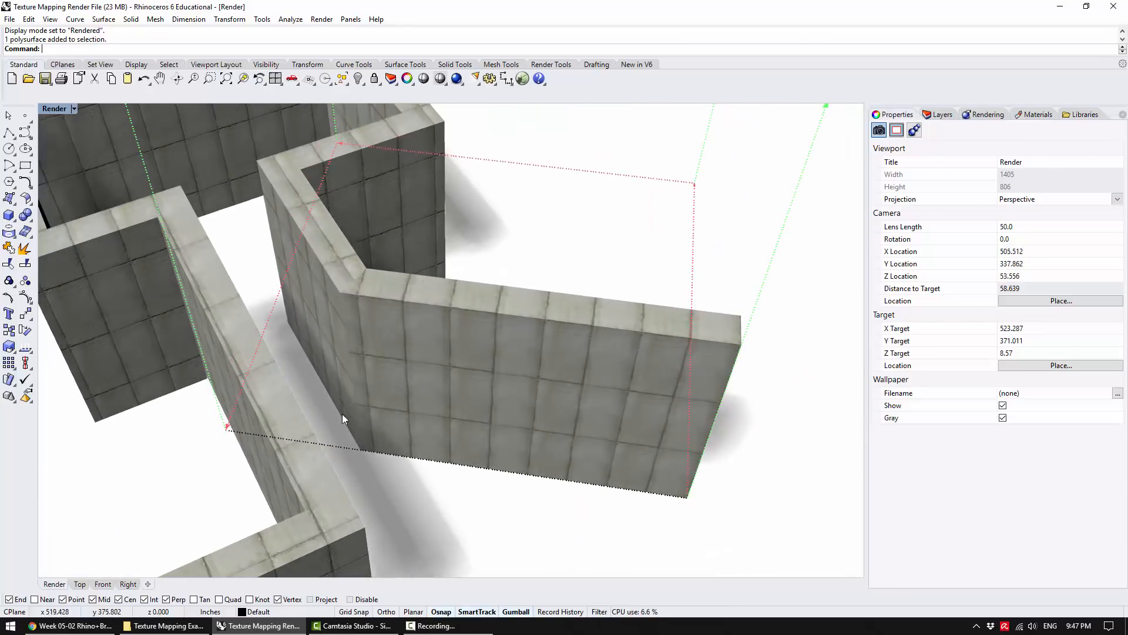
Examine how the concrete texture joints on the angled wall line up with those on the main walls from several sides
click(337, 450)
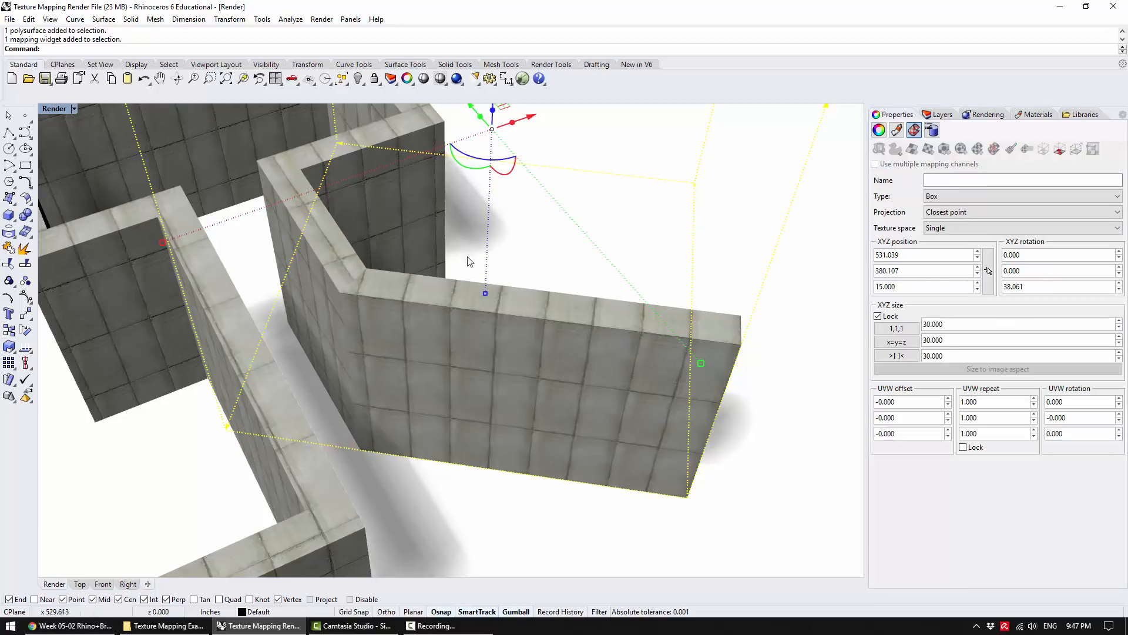
right_drag(398, 353, 363, 323)
right_drag(374, 365, 355, 335)
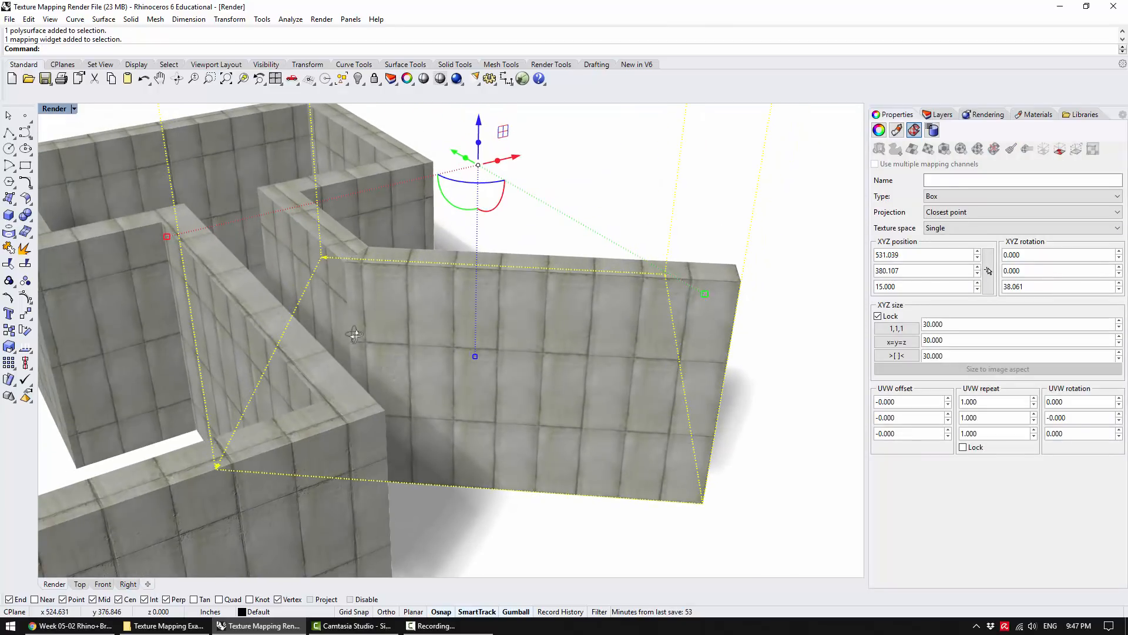
click(332, 232)
click(533, 523)
right_drag(545, 509, 317, 468)
scroll(318, 469, down, 4)
right_drag(394, 410, 412, 361)
click(610, 368)
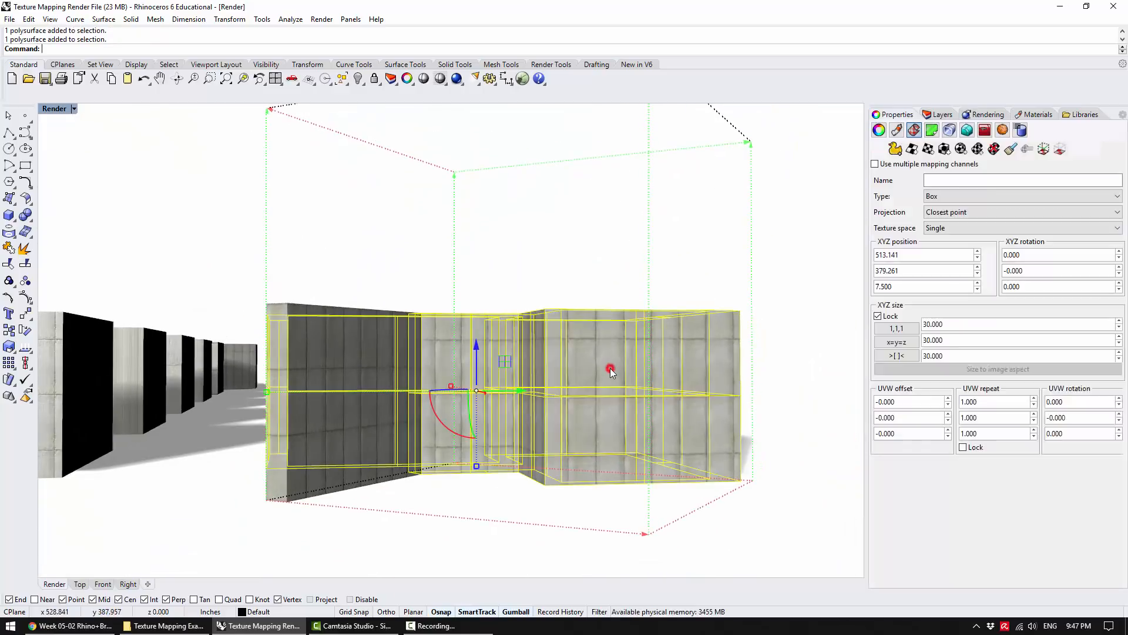
click(603, 270)
mouse_move(344, 489)
right_down()
mouse_move(322, 515)
mouse_move(331, 501)
right_up()
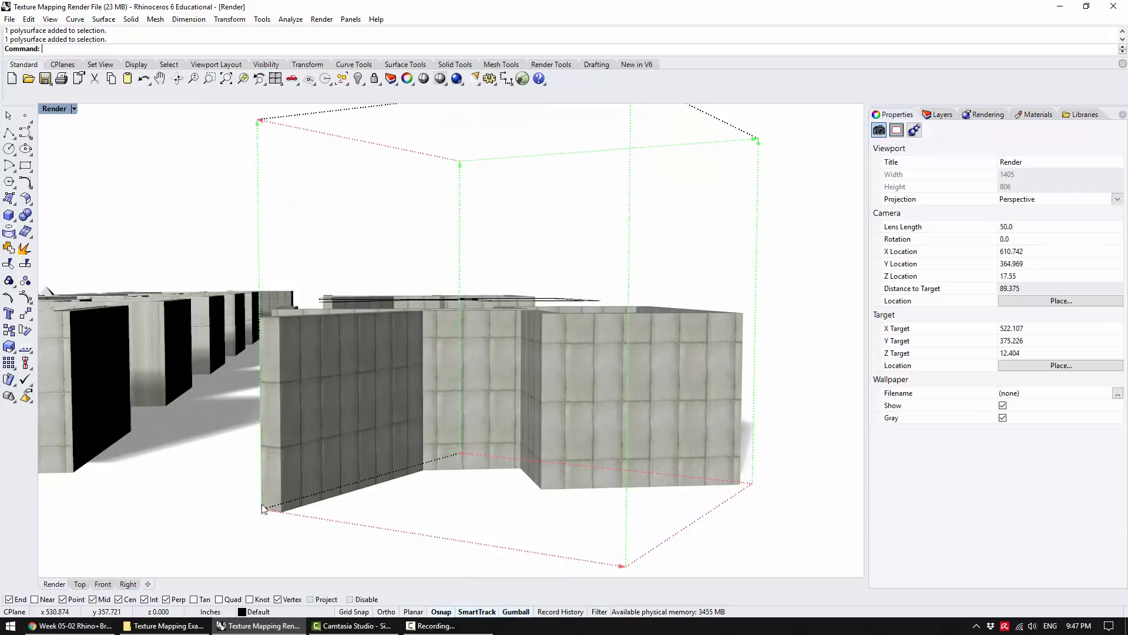
right_drag(261, 508, 416, 523)
click(524, 386)
click(573, 418)
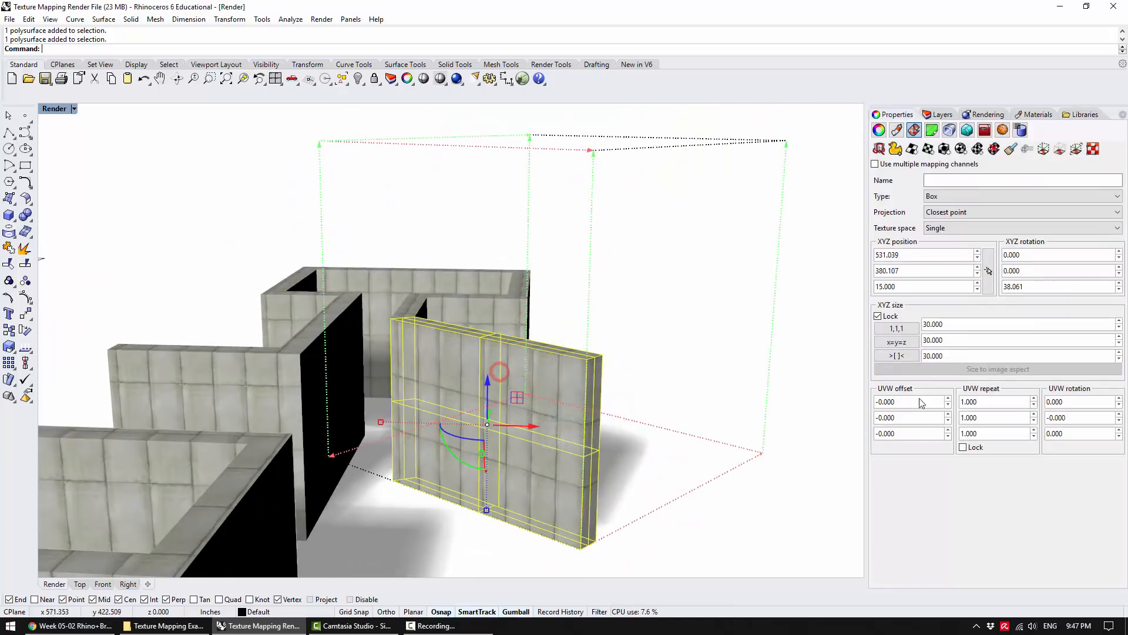
Show the main wall's mapping widget on mapping channel 1 and select it
right_drag(758, 367, 681, 414)
scroll(482, 329, down, 3)
click(371, 289)
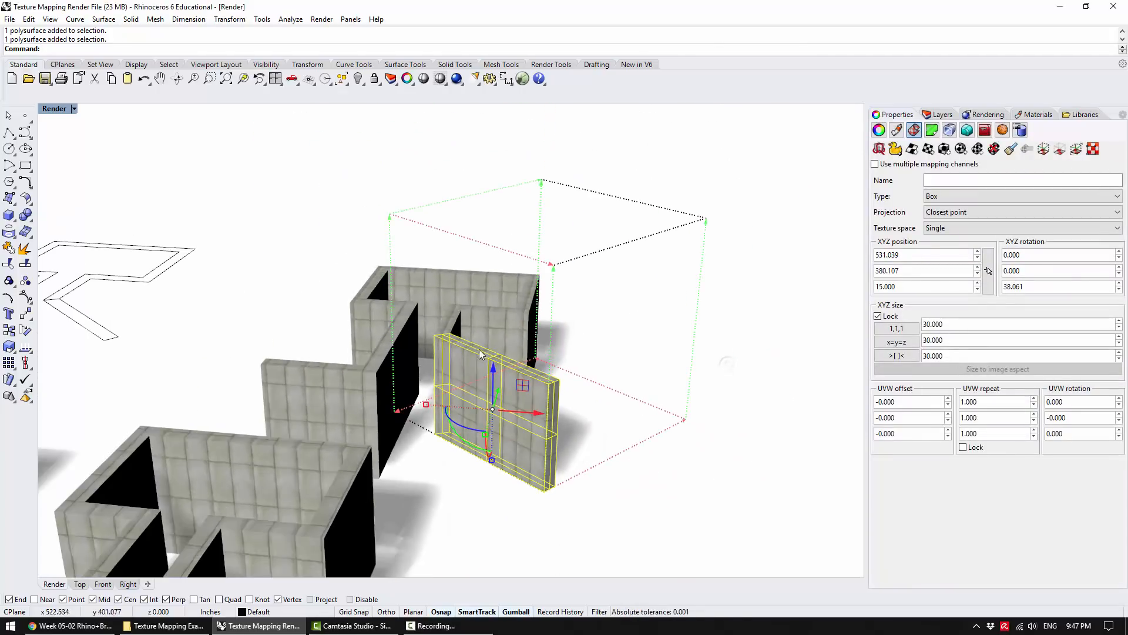
click(1046, 150)
right_drag(705, 514, 582, 511)
click(695, 491)
click(546, 498)
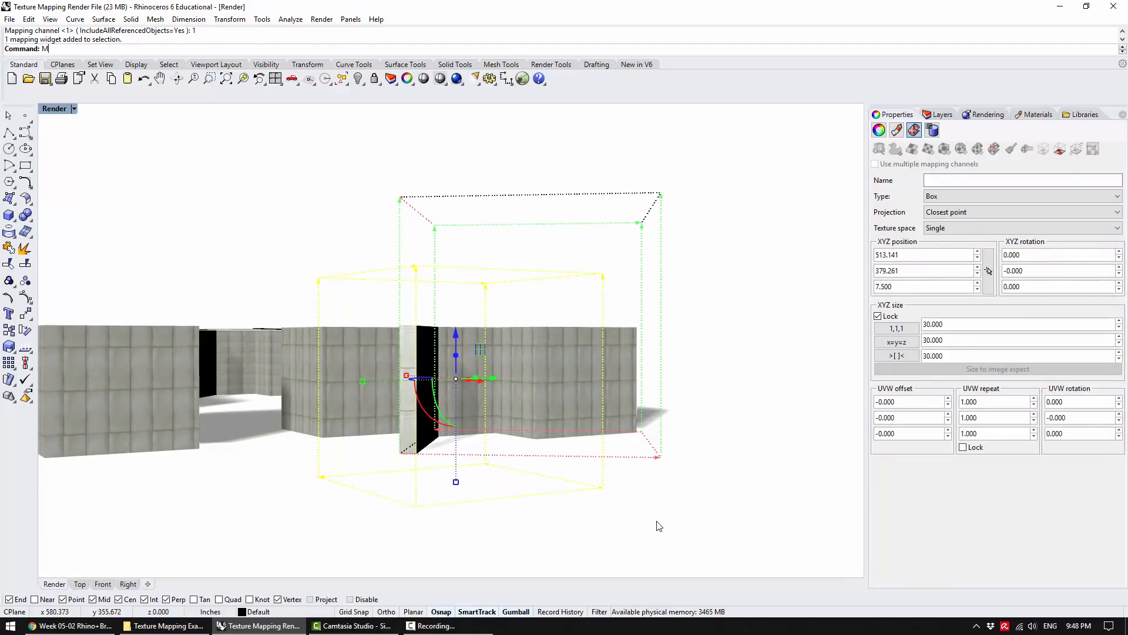
key(Return)
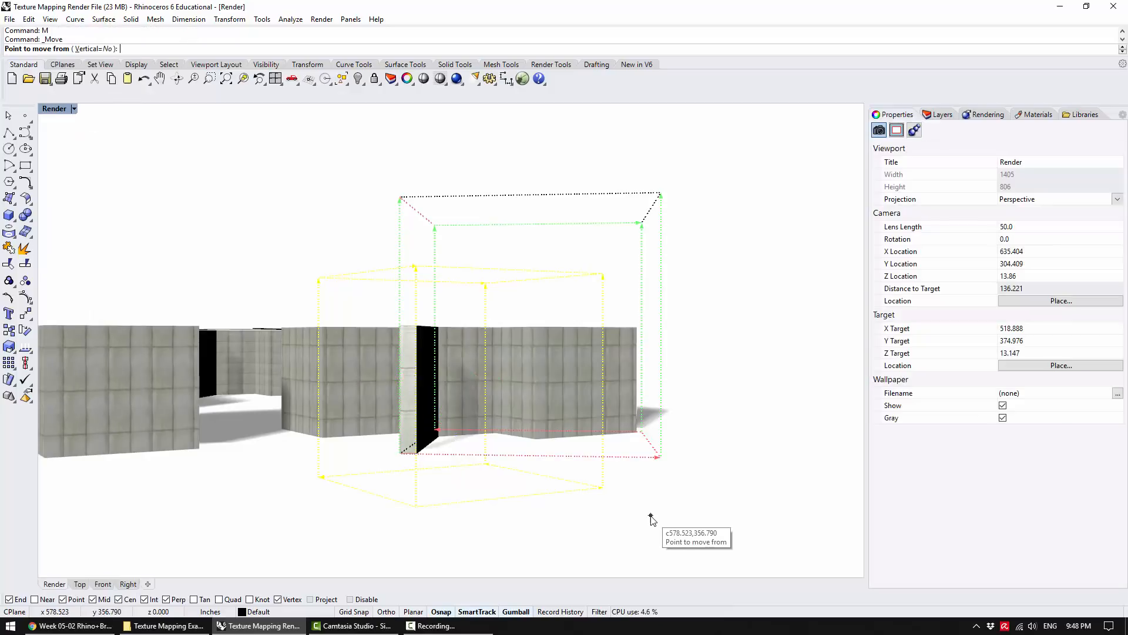
click(106, 50)
right_drag(373, 448, 398, 466)
key(Escape)
Select the main wall's mapping widget again and set the viewport to Shaded display
click(383, 524)
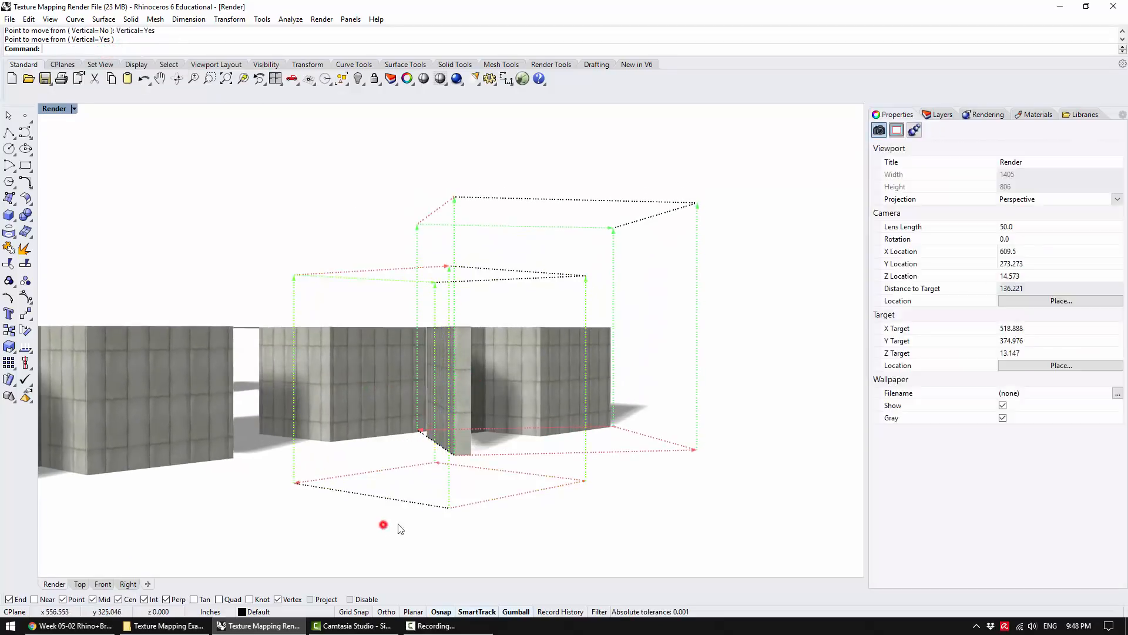
click(429, 507)
mouse_move(589, 541)
right_down()
mouse_move(478, 541)
mouse_move(490, 531)
mouse_move(490, 553)
right_up()
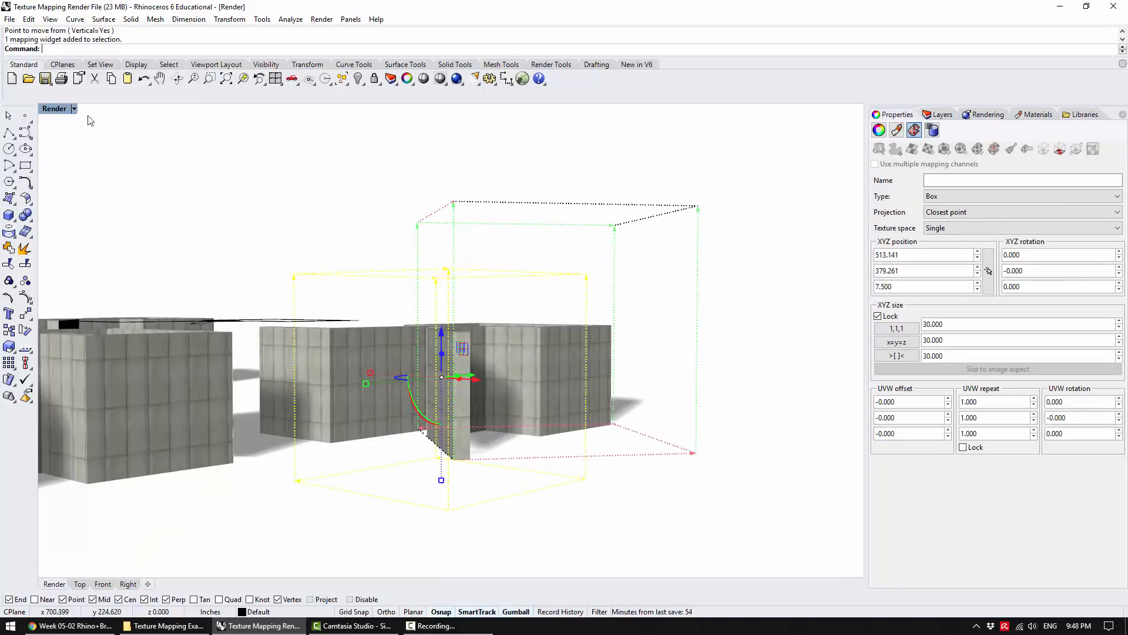
click(54, 108)
click(78, 151)
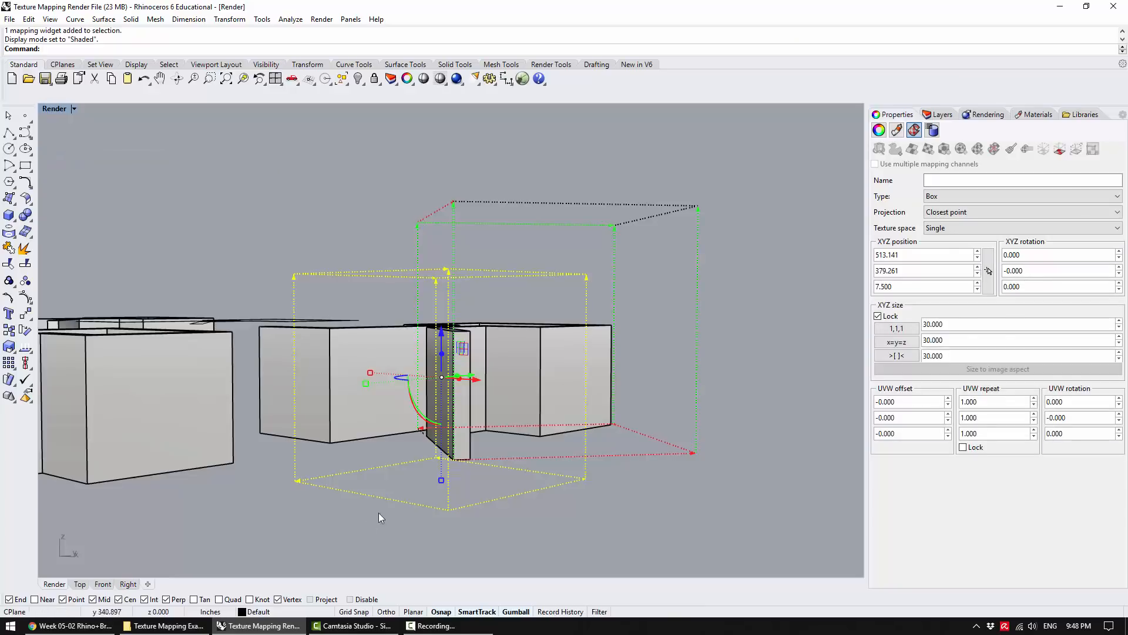
Move the main wall's mapping widget vertically from its bottom corner up to the level of the wall's bottom corner
click(367, 498)
click(370, 494)
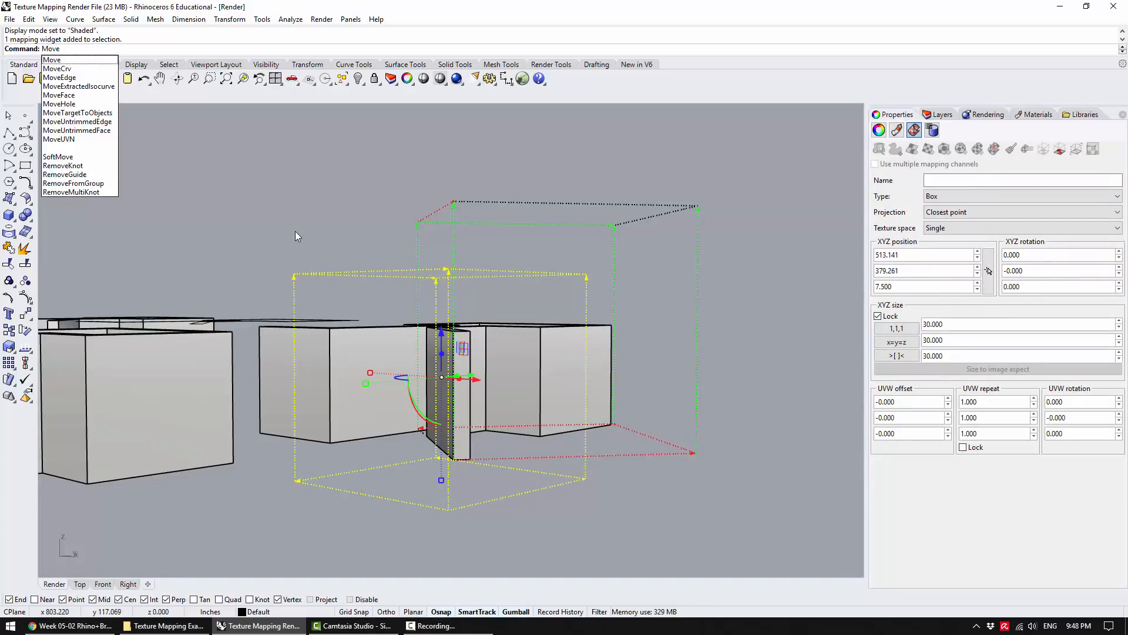
key(Return)
click(88, 49)
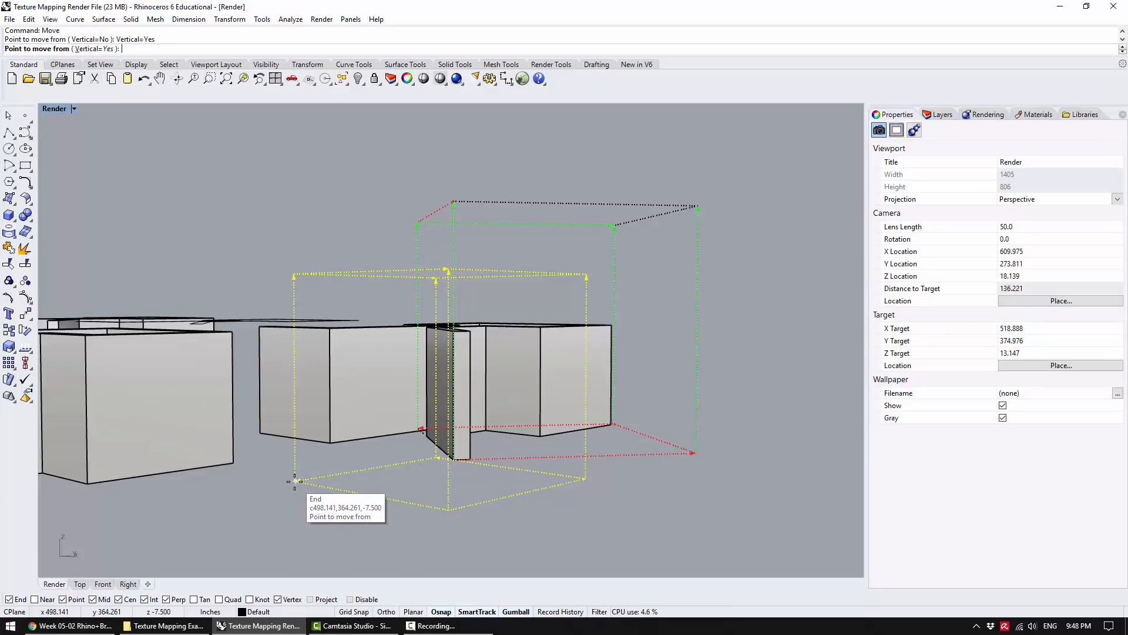
click(450, 510)
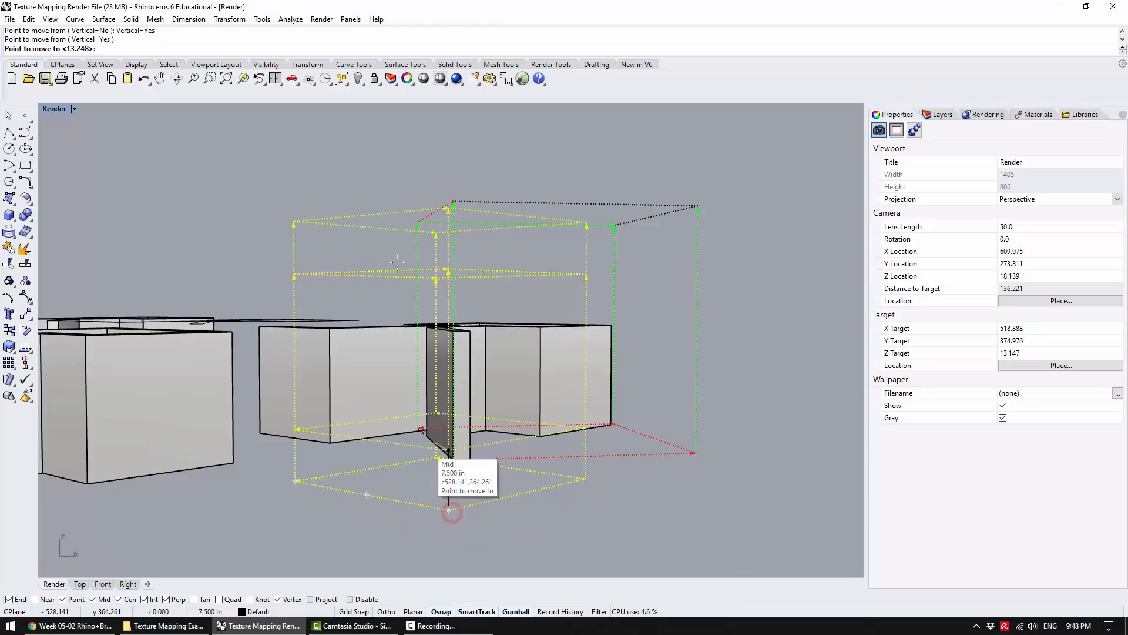
right_drag(332, 228, 343, 208)
scroll(363, 434, up, 7)
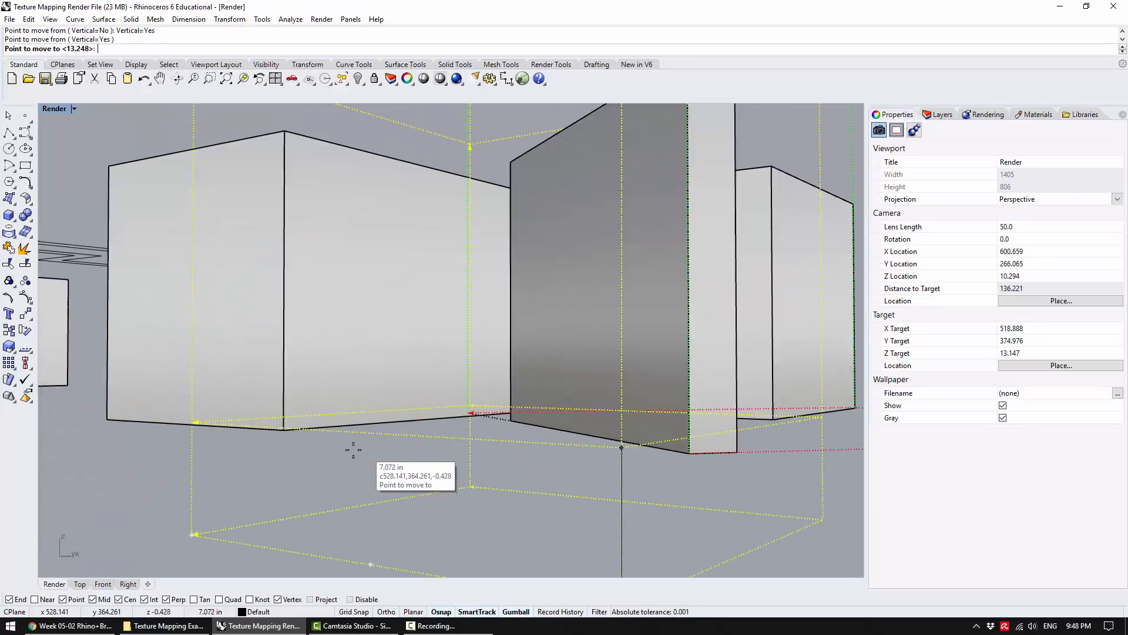
click(282, 430)
right_drag(354, 479, 535, 465)
right_drag(657, 426, 529, 446)
scroll(526, 393, down, 4)
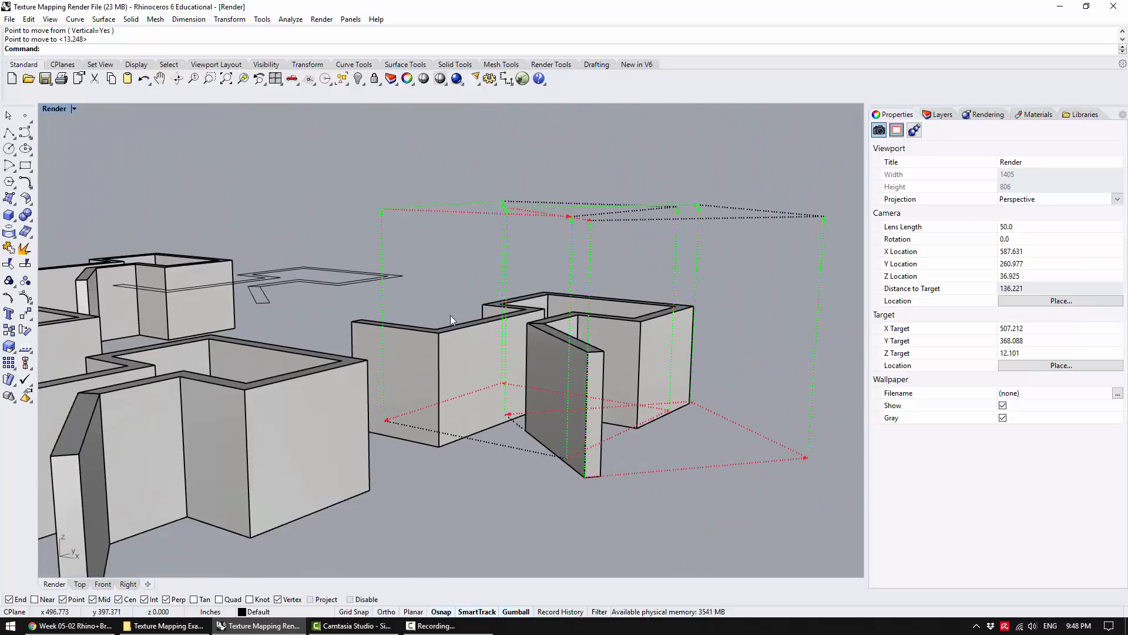
Set the viewport to Rendered display and check the texture joints where the main and angled walls meet
click(51, 113)
click(70, 162)
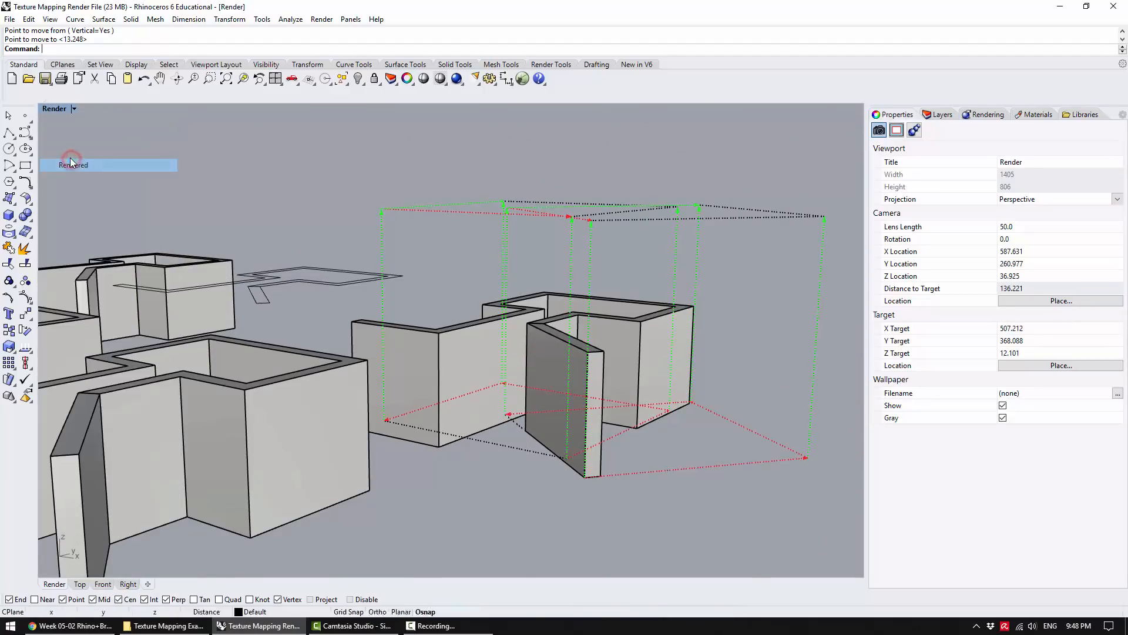
right_drag(642, 458, 521, 400)
scroll(521, 381, up, 8)
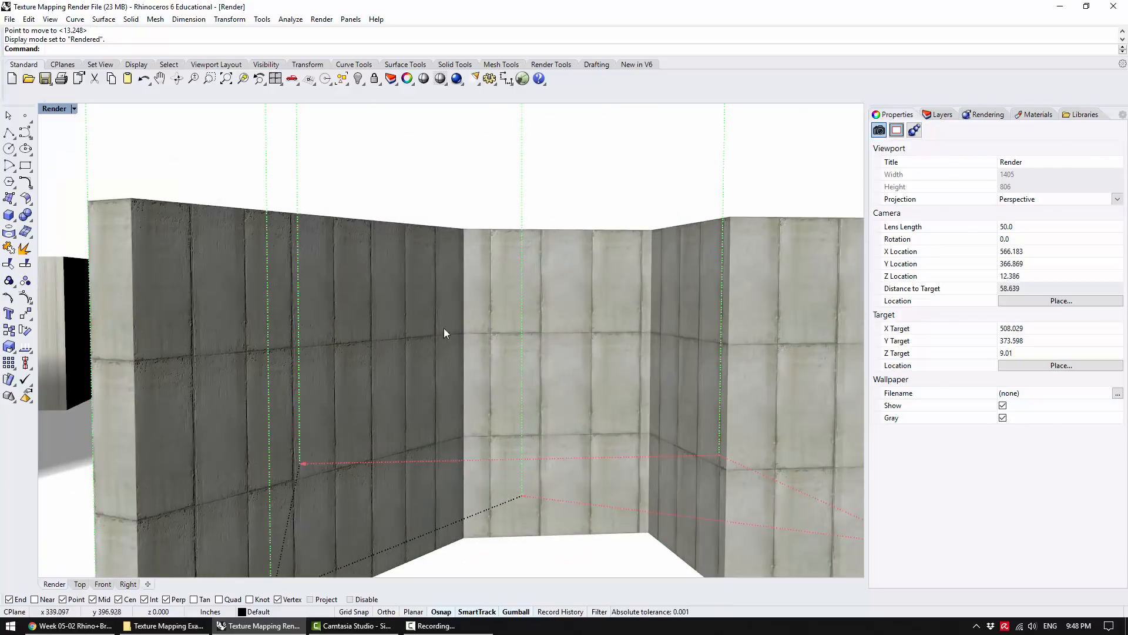
scroll(457, 355, down, 2)
right_drag(456, 354, 400, 405)
scroll(440, 356, down, 6)
right_drag(515, 366, 540, 396)
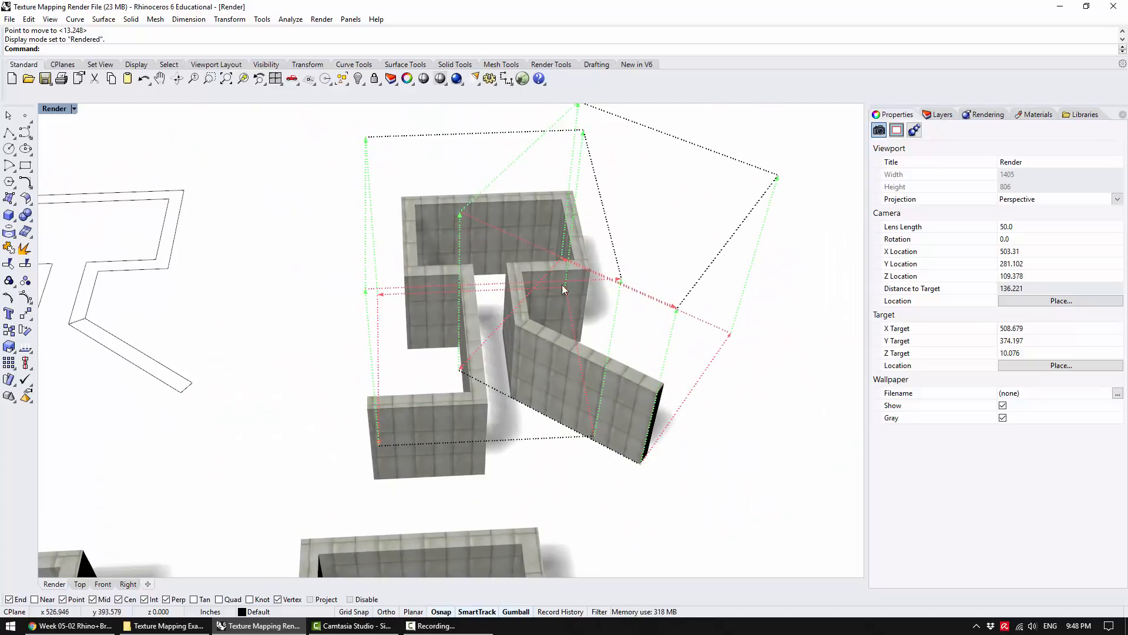
Hide the mapping widgets of both the main wall and the angled wall
click(443, 208)
shift+click(621, 390)
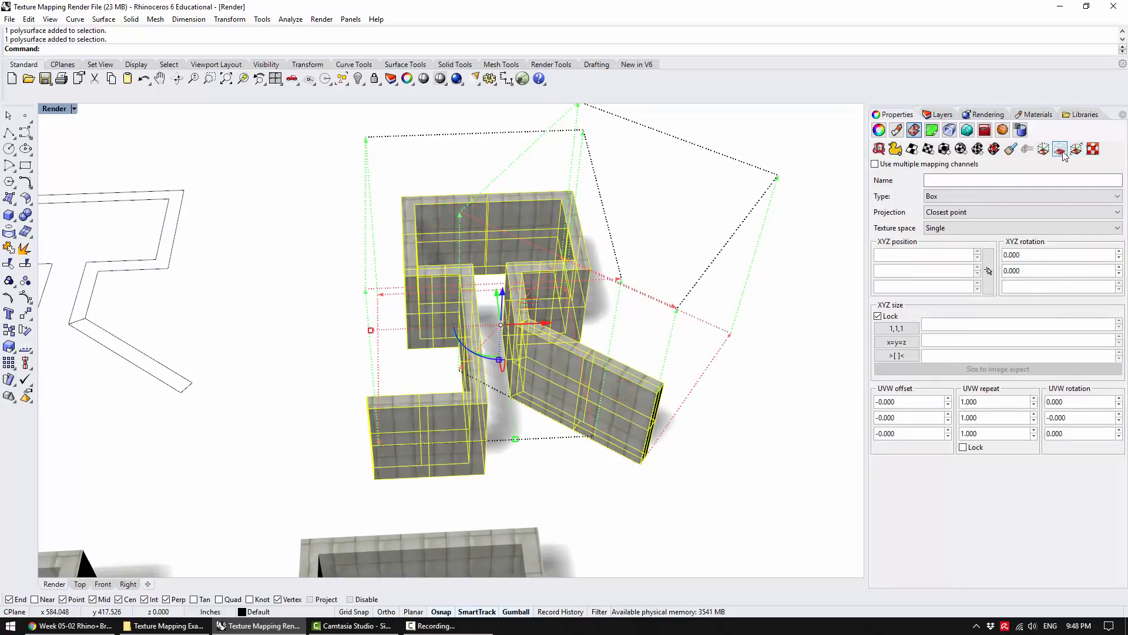
click(1083, 154)
click(753, 400)
Compare the finished box-mapped walls with the neighbouring mapping examples from different angles and in overview
right_drag(704, 334, 527, 262)
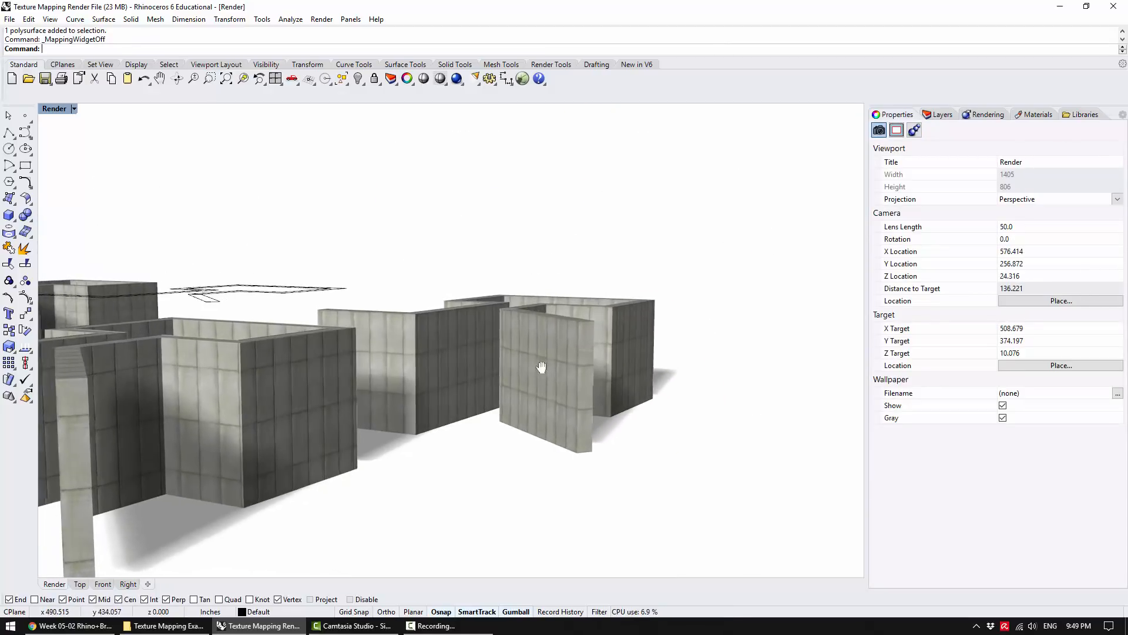
shift+right_drag(531, 367, 607, 376)
right_drag(704, 368, 605, 401)
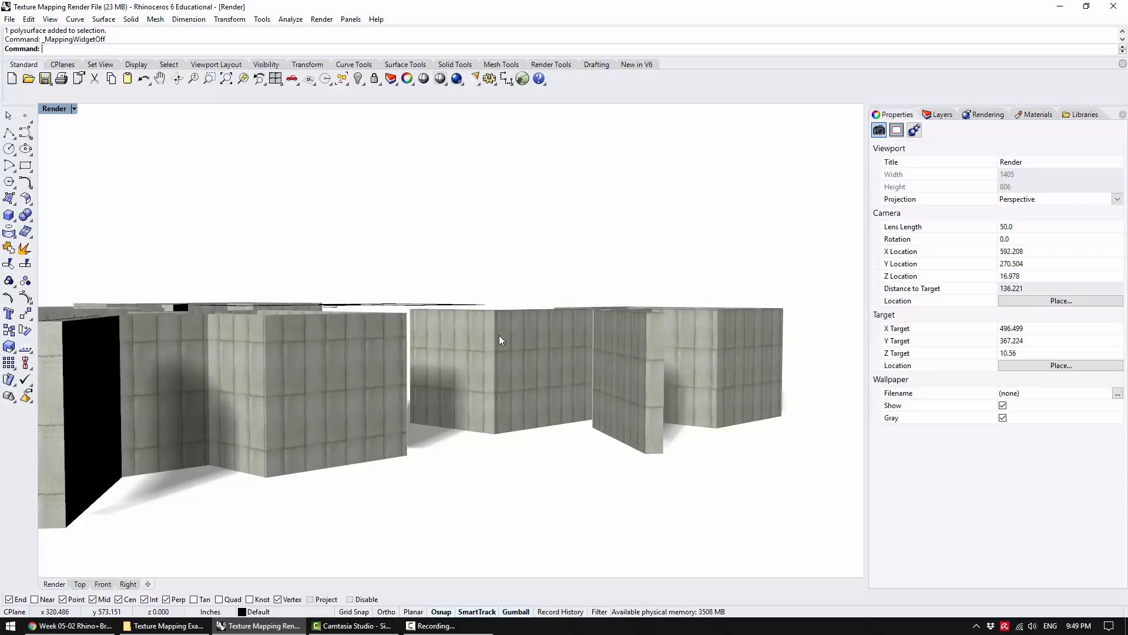
right_drag(528, 335, 604, 200)
scroll(520, 303, down, 4)
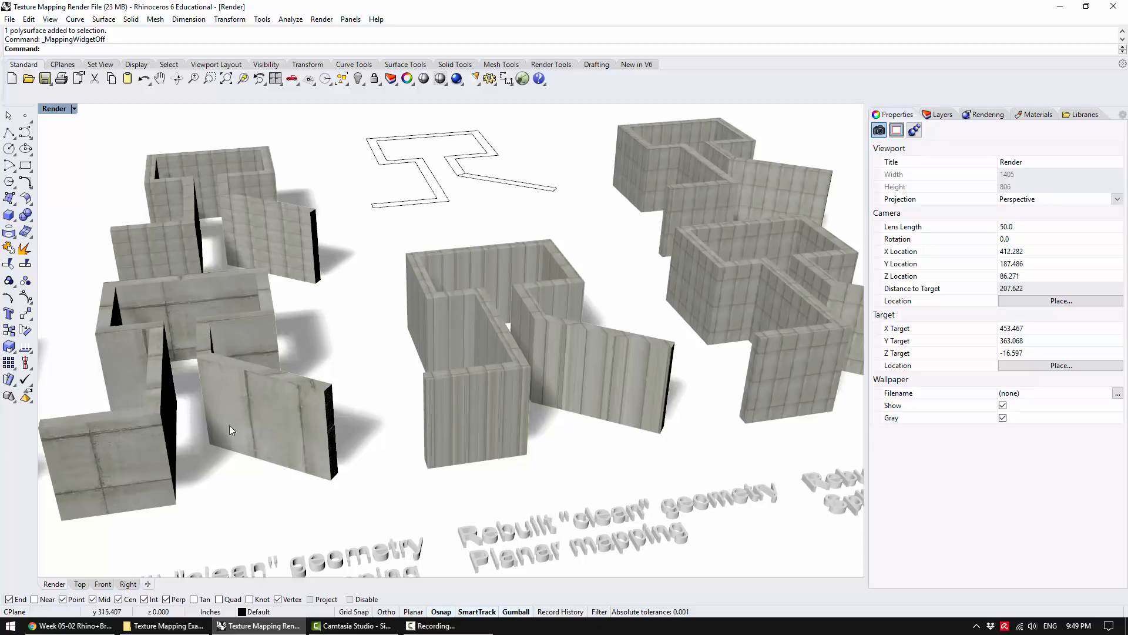
right_drag(437, 362, 523, 225)
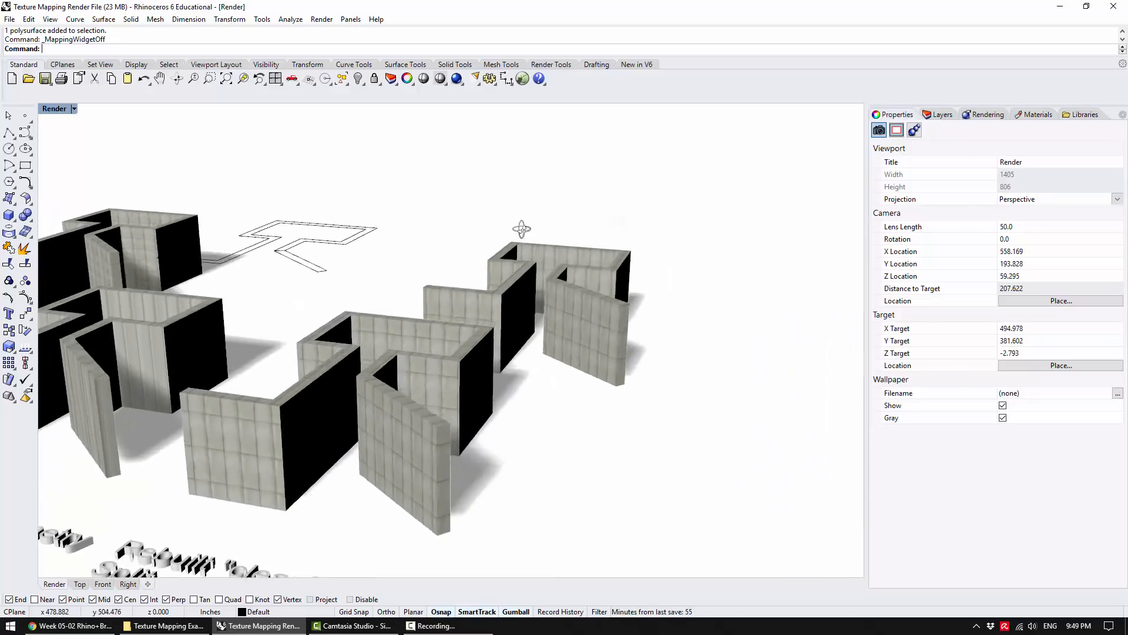
scroll(519, 244, up, 8)
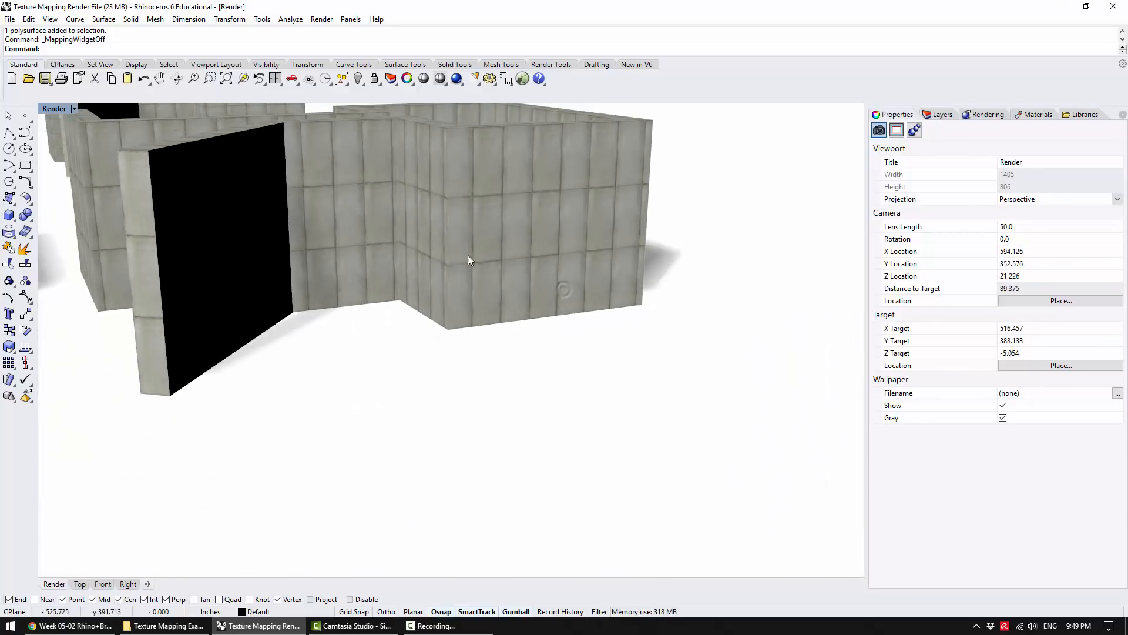
scroll(407, 210, down, 4)
right_drag(407, 209, 533, 276)
scroll(564, 255, down, 2)
scroll(601, 272, down, 10)
shift+right_drag(441, 274, 575, 293)
shift+right_drag(281, 342, 299, 362)
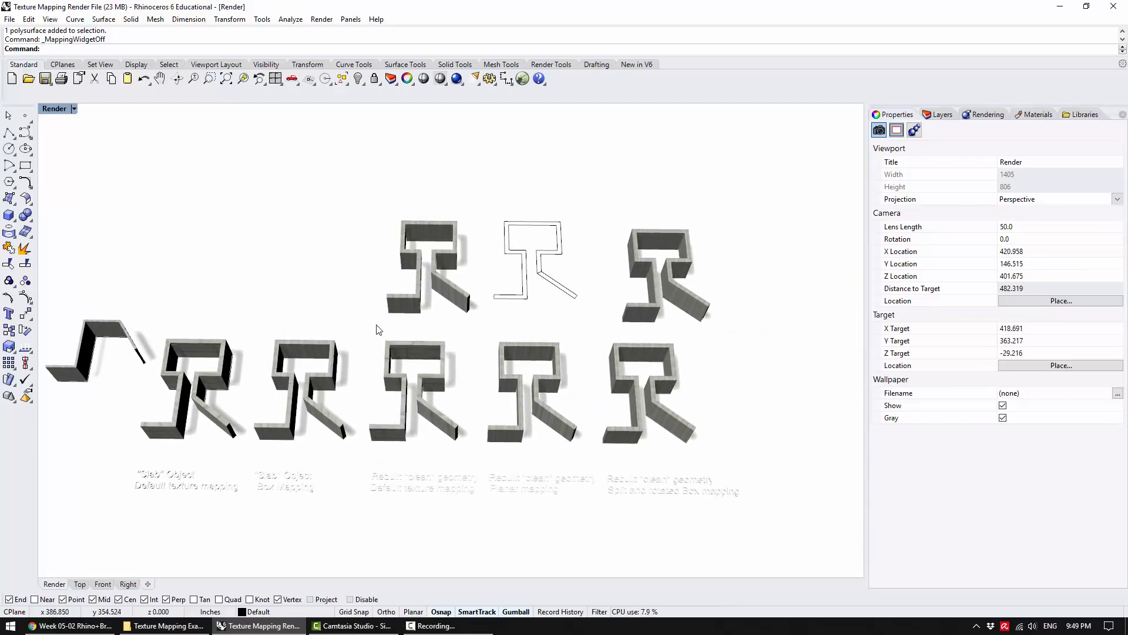
scroll(552, 260, up, 4)
click(552, 262)
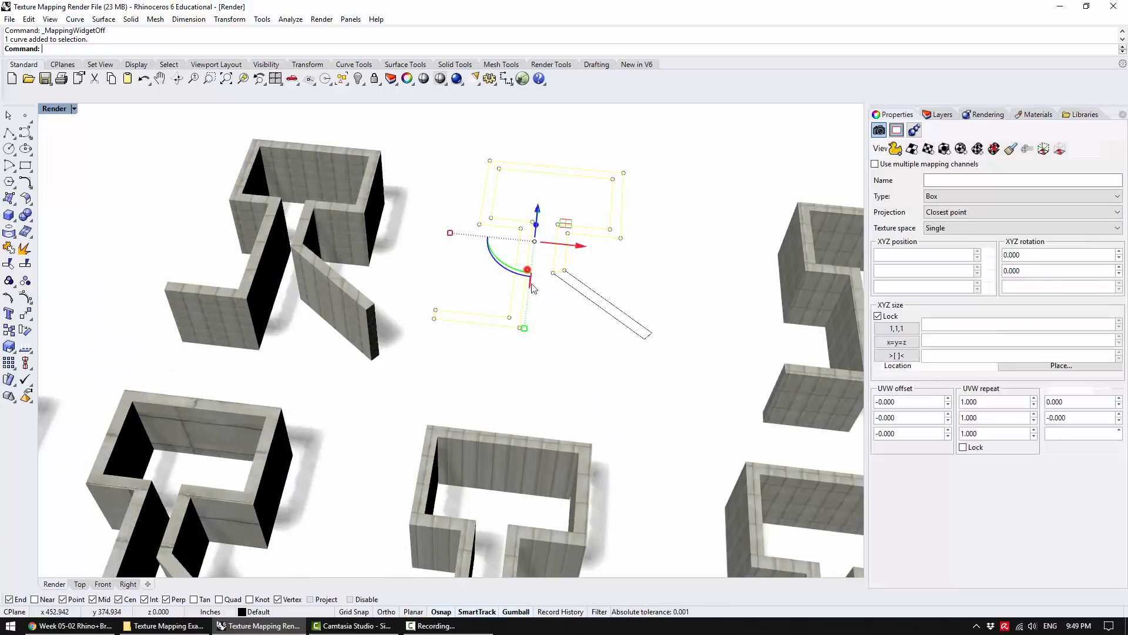
scroll(529, 276, up, 2)
click(549, 297)
scroll(423, 353, up, 6)
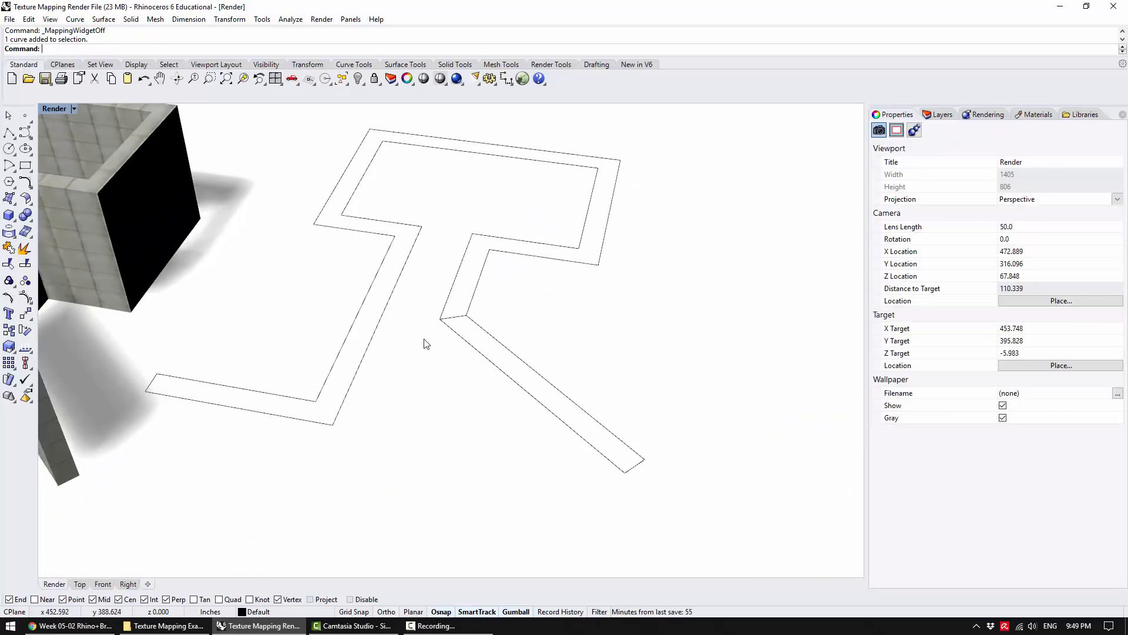
scroll(423, 342, down, 4)
click(393, 356)
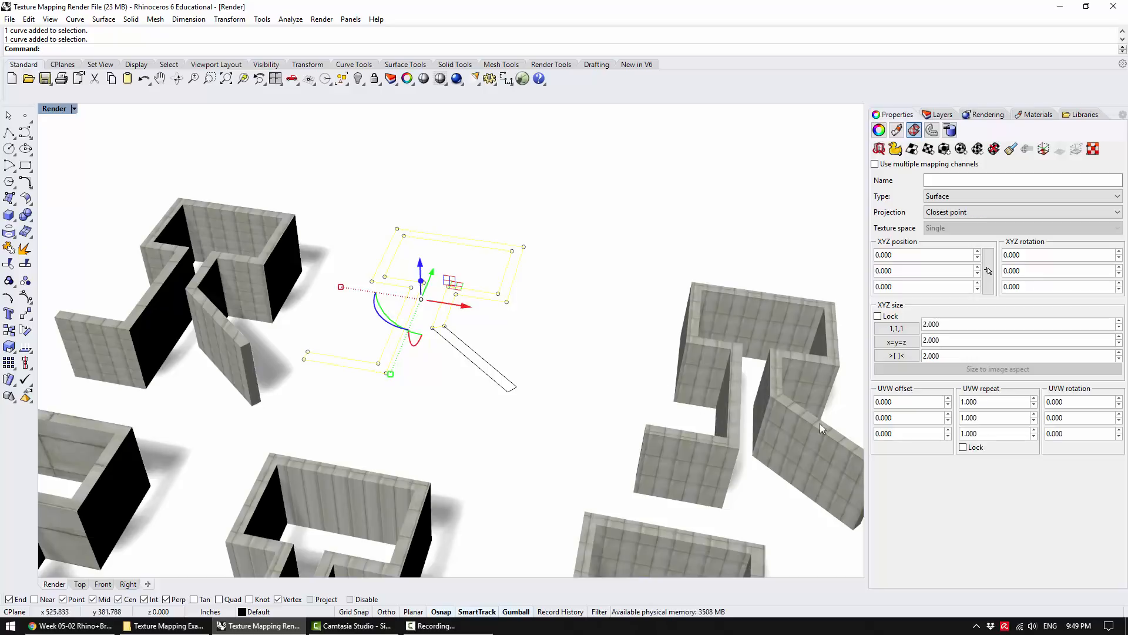
right_drag(456, 307, 455, 284)
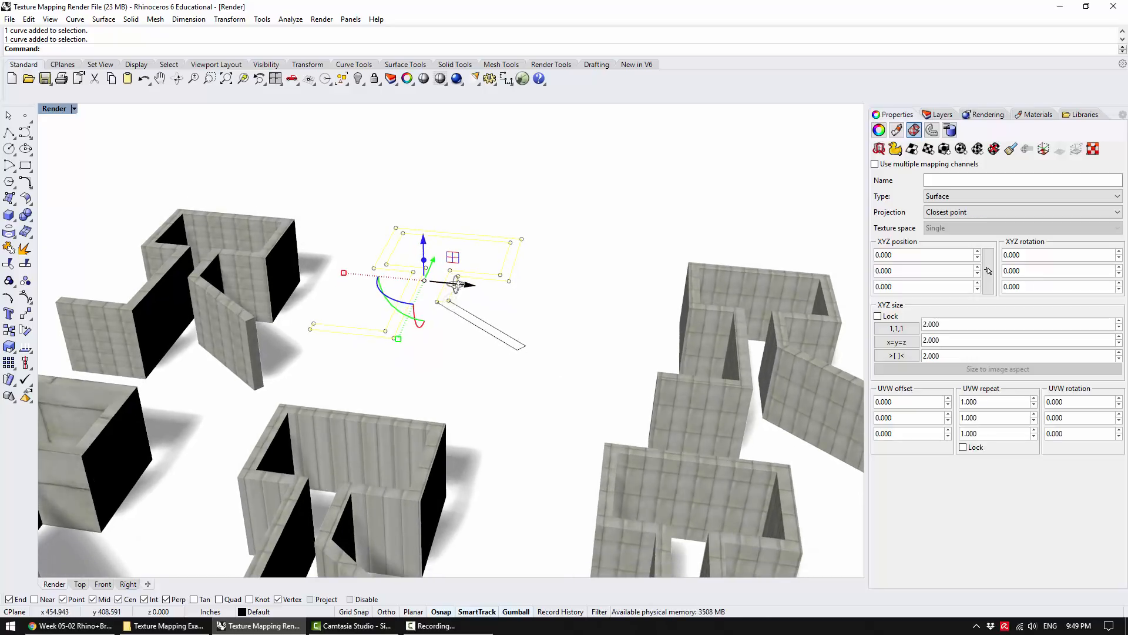
text(extrude)
key(Return)
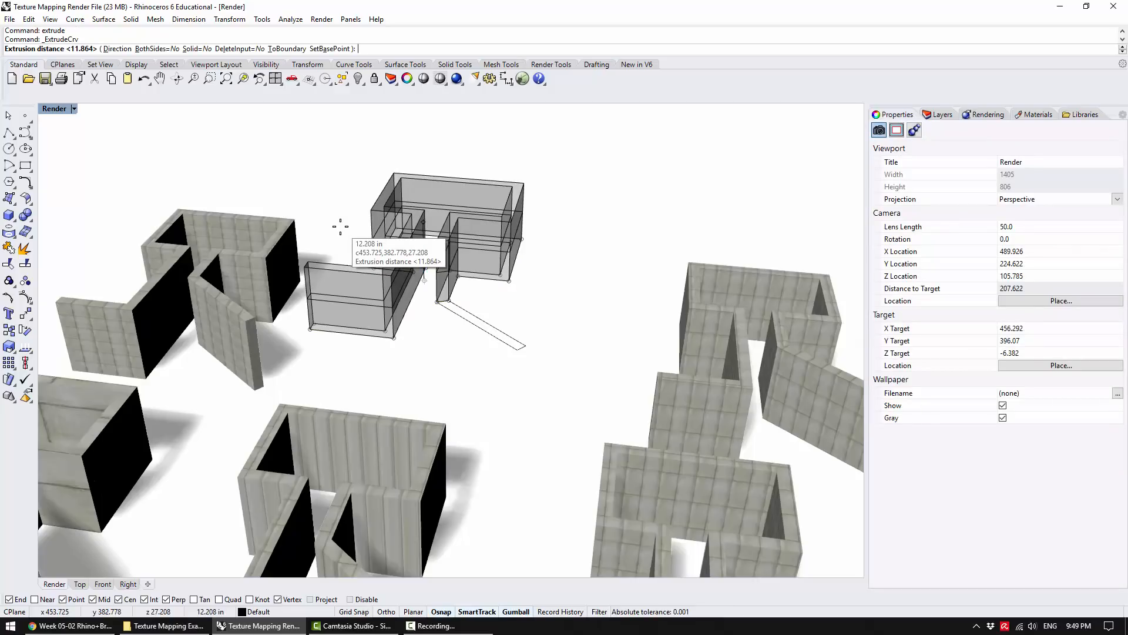
key(Escape)
key(Escape)
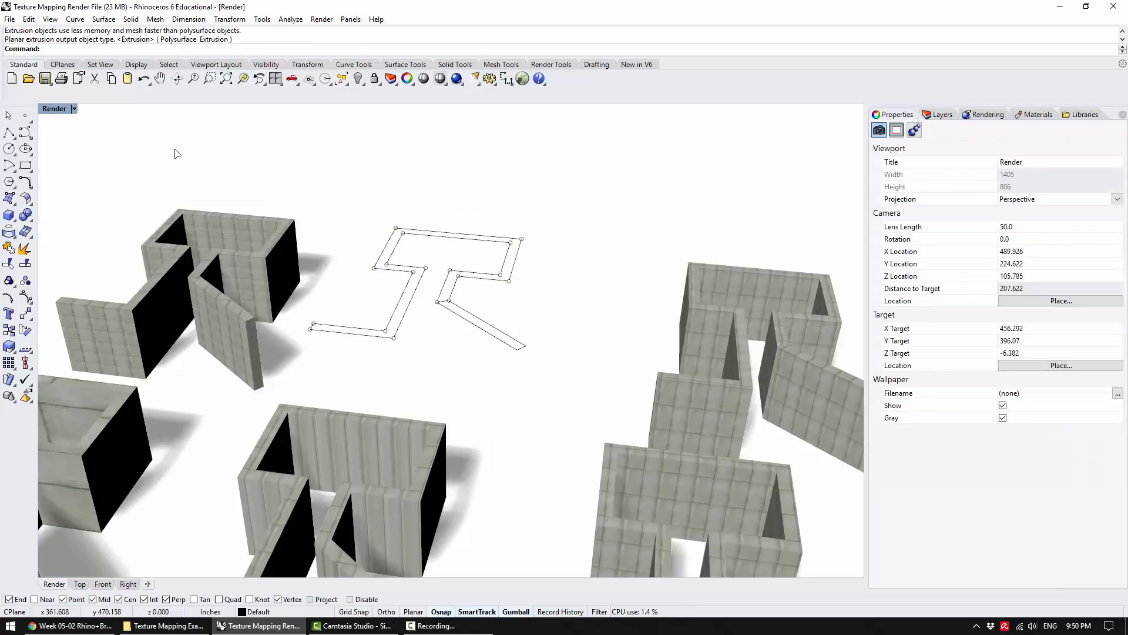
Set the UseExtrusions planar extrusion output type to Polysurface
text(UseExtrusions)
key(Return)
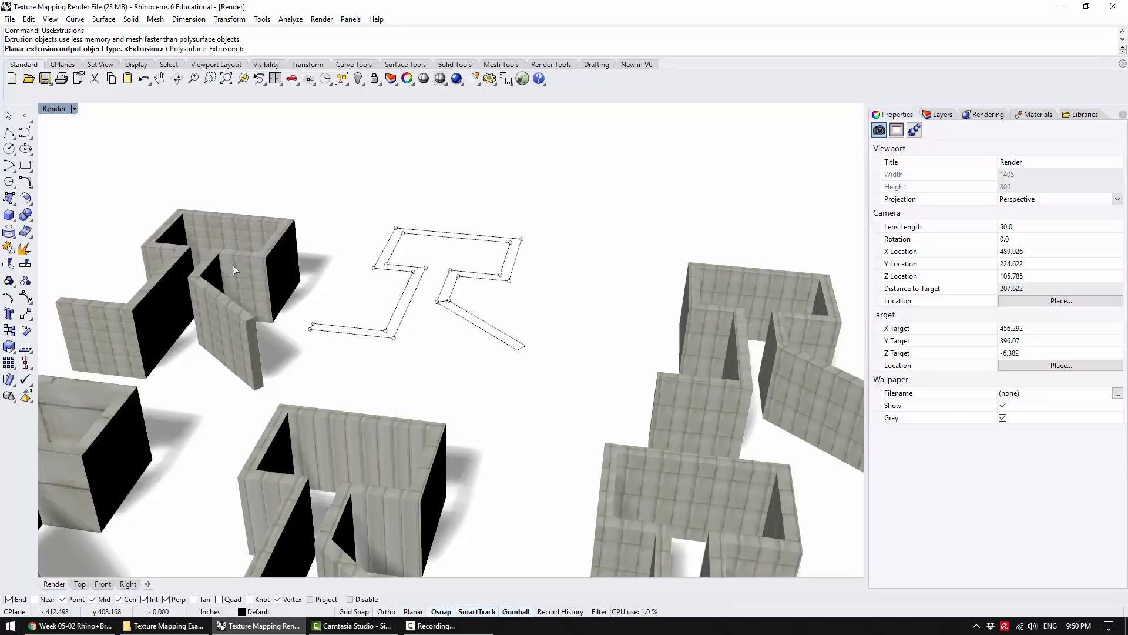
click(188, 49)
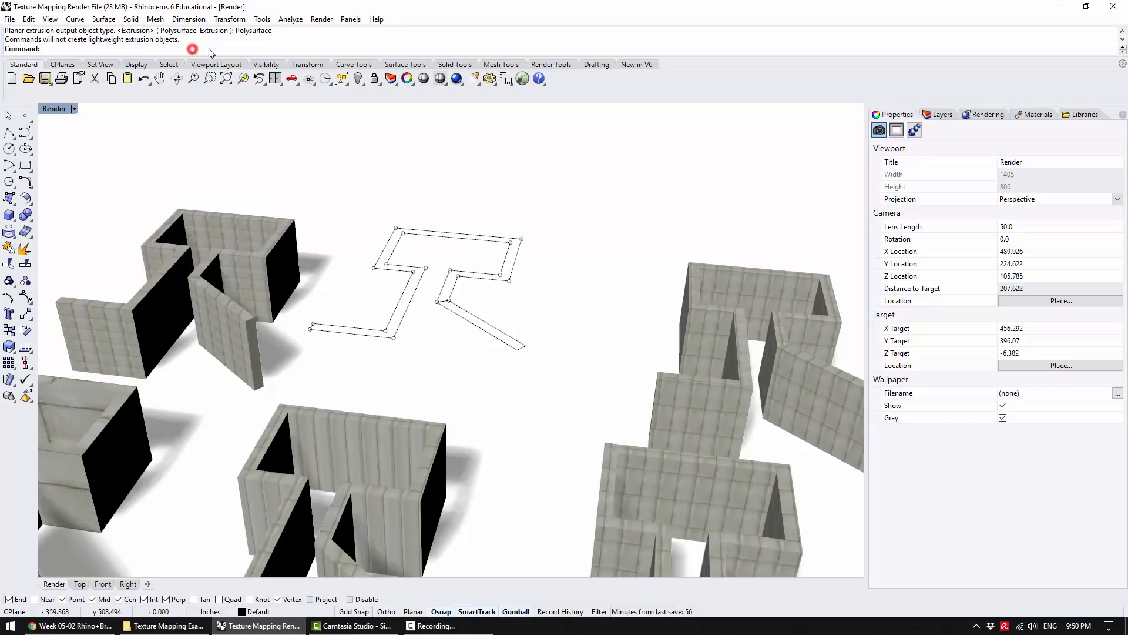
Switch the viewport to Shaded display and extrude the main wall outline upward without caps, with its height set freehand
click(411, 299)
click(50, 109)
click(71, 153)
right_drag(354, 216, 369, 214)
right_click(369, 214)
click(346, 189)
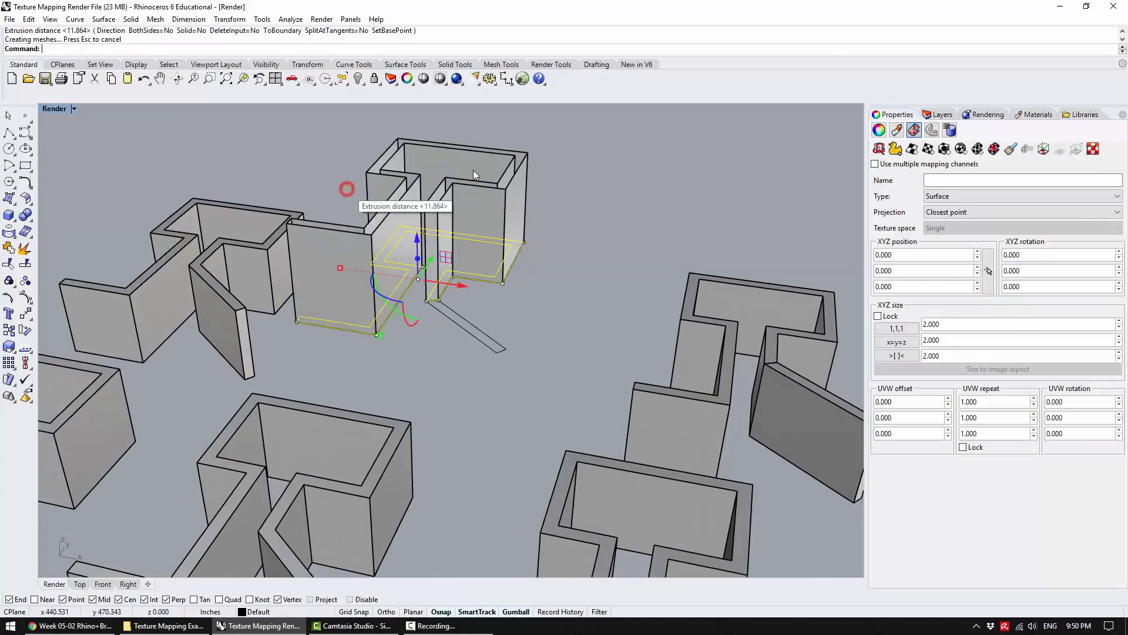
Check the object type of the newly extruded main wall in its object properties
click(501, 200)
click(879, 130)
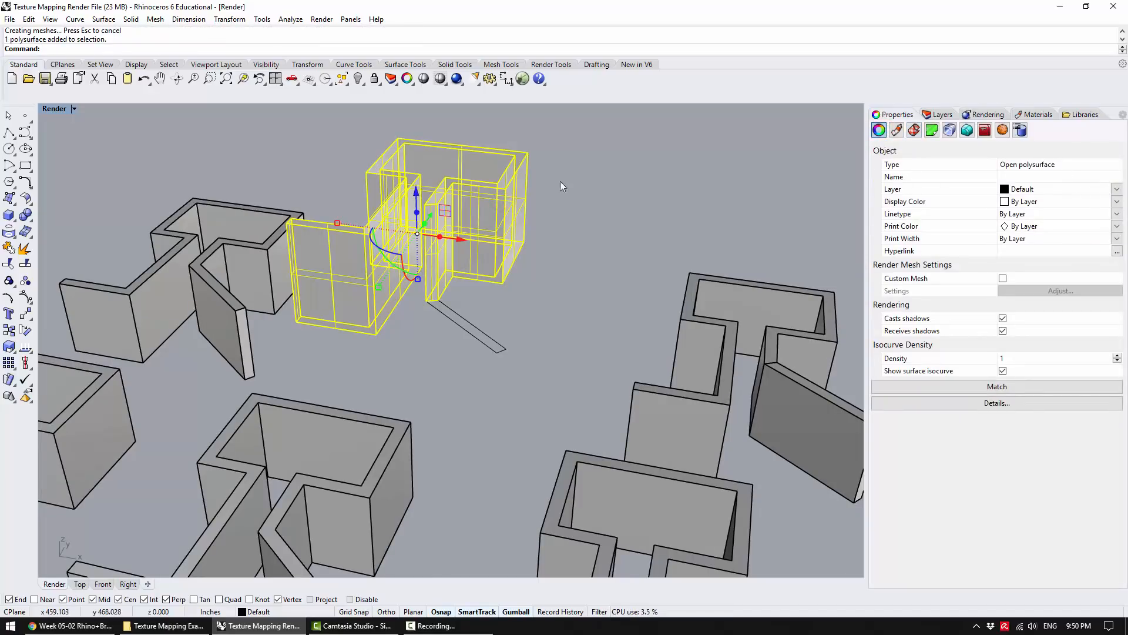
click(585, 183)
right_drag(531, 262, 541, 330)
click(538, 330)
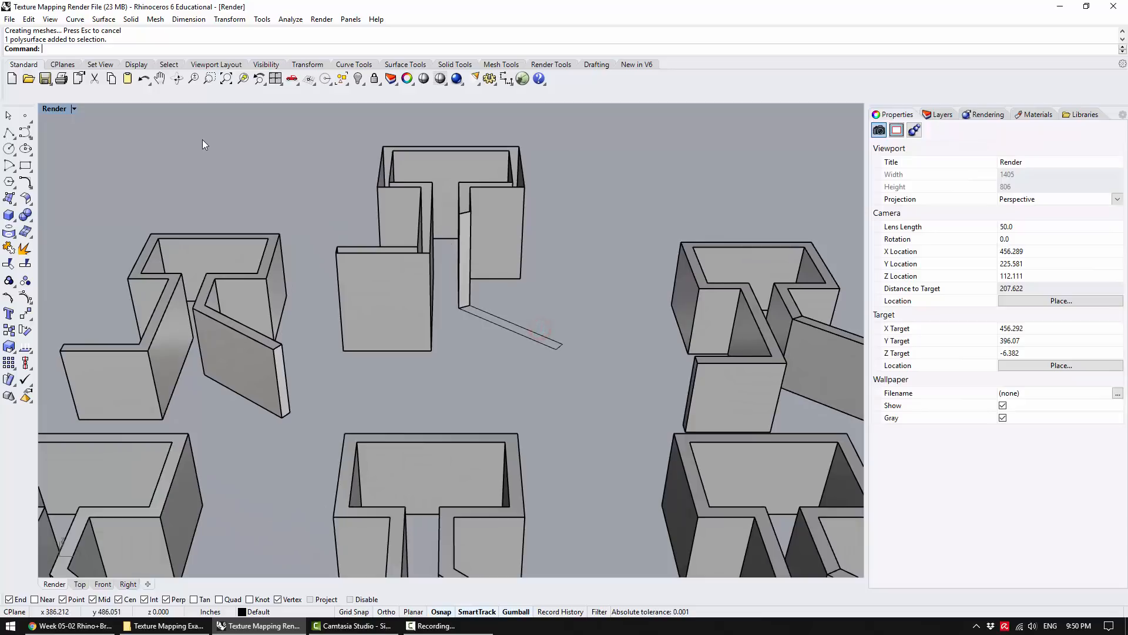
Start UseExtrusions to choose the planar extrusion output type
text(UseExtrusions)
key(Return)
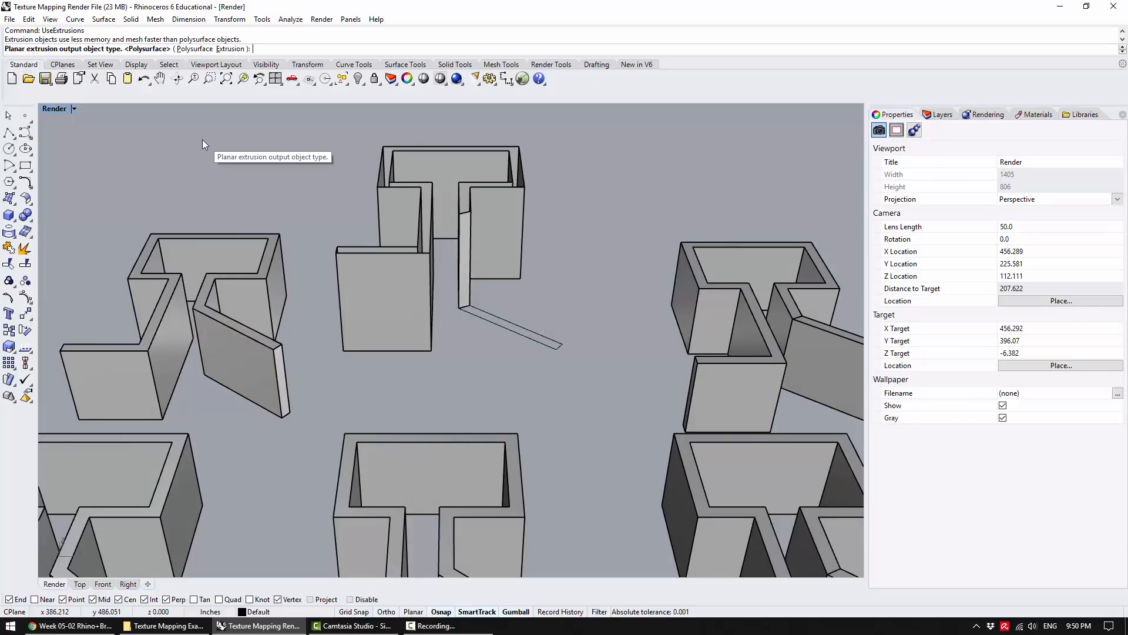